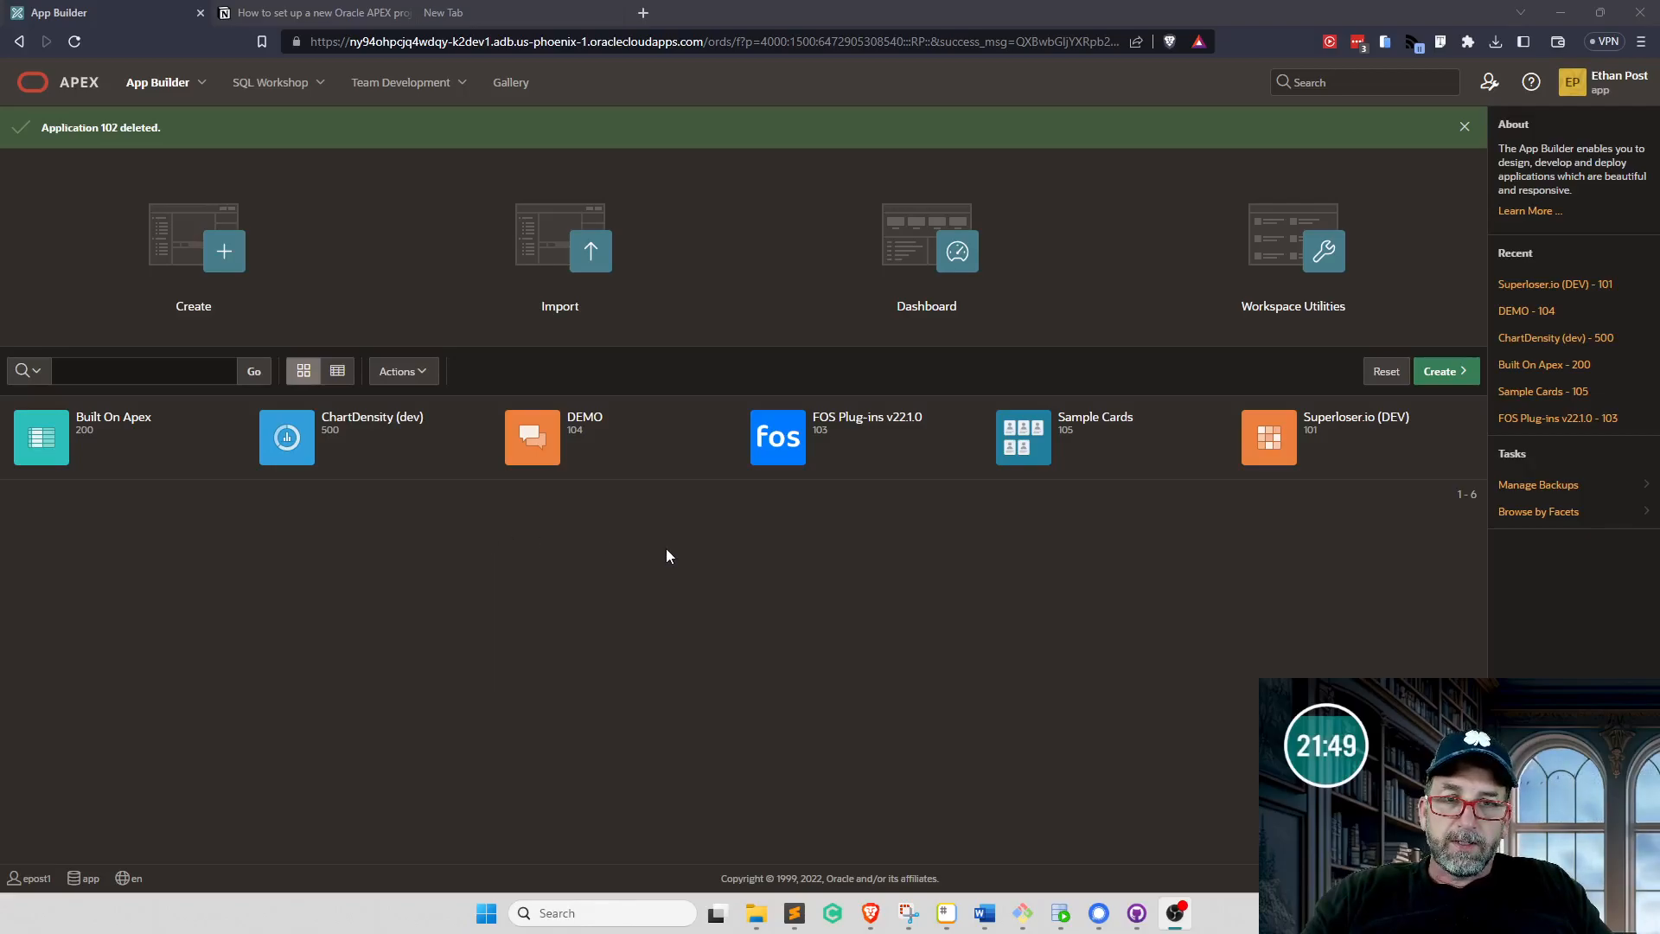
- Switch to the empty new browser tab
{"action": "left_click", "coordinate": [566, 12]}
- Load builtonapex.com/k2 and copy the K2 project's HTTPS clone URL
{"action": "type", "text": "builtonapex.com/k2"}
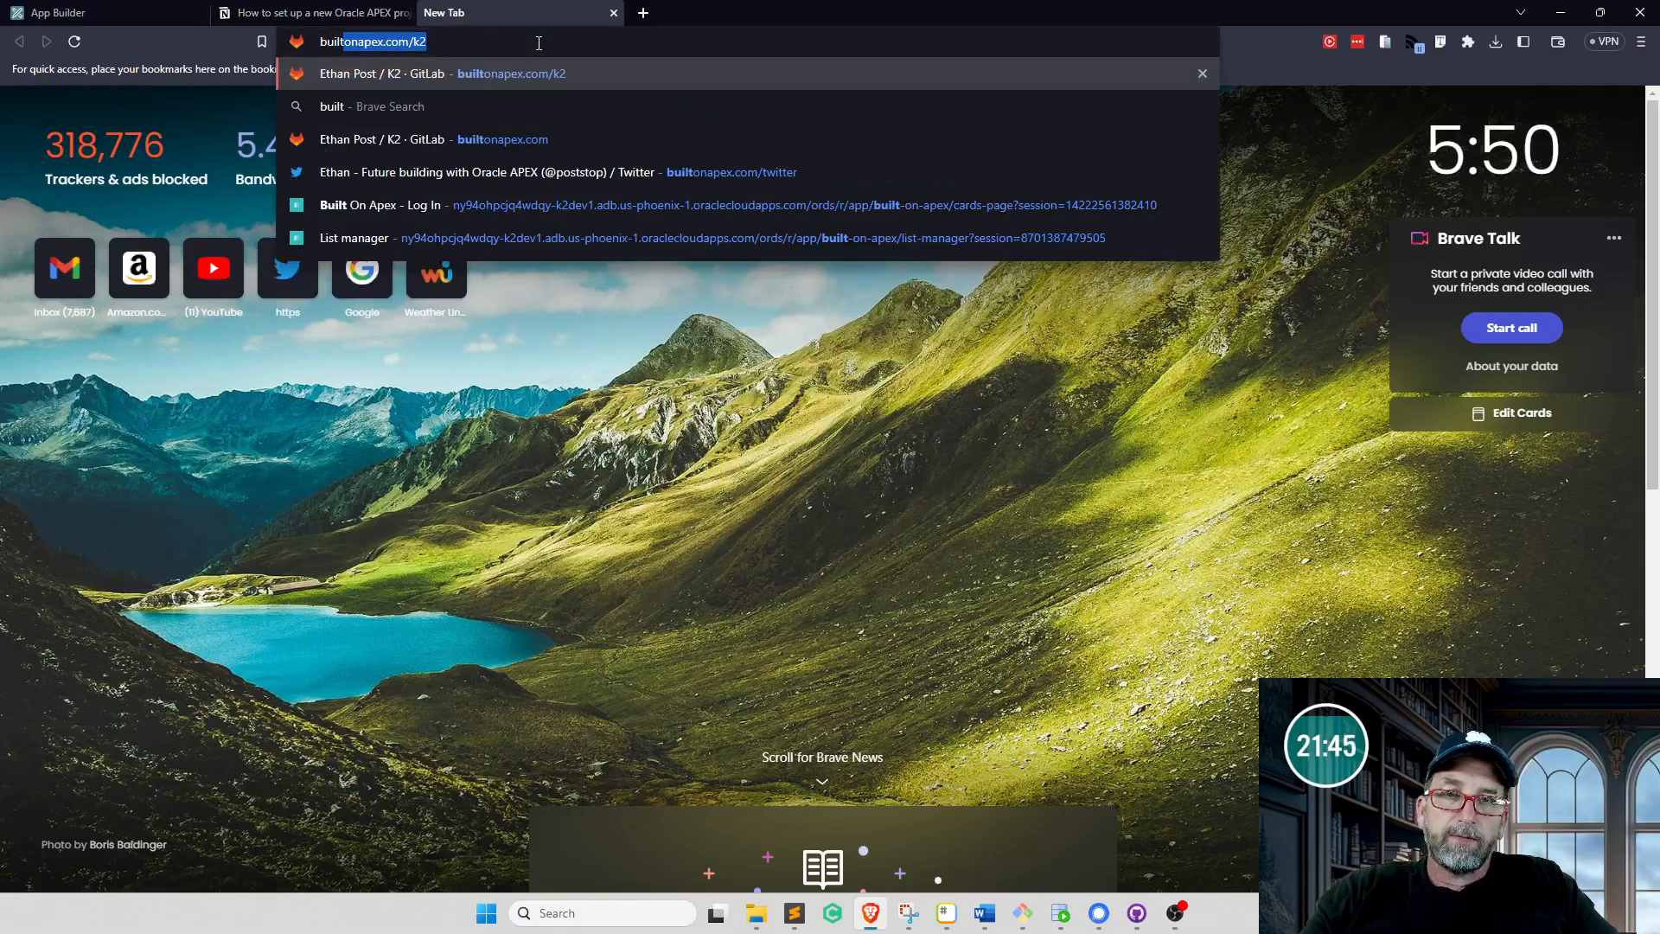
{"action": "key", "text": "Return"}
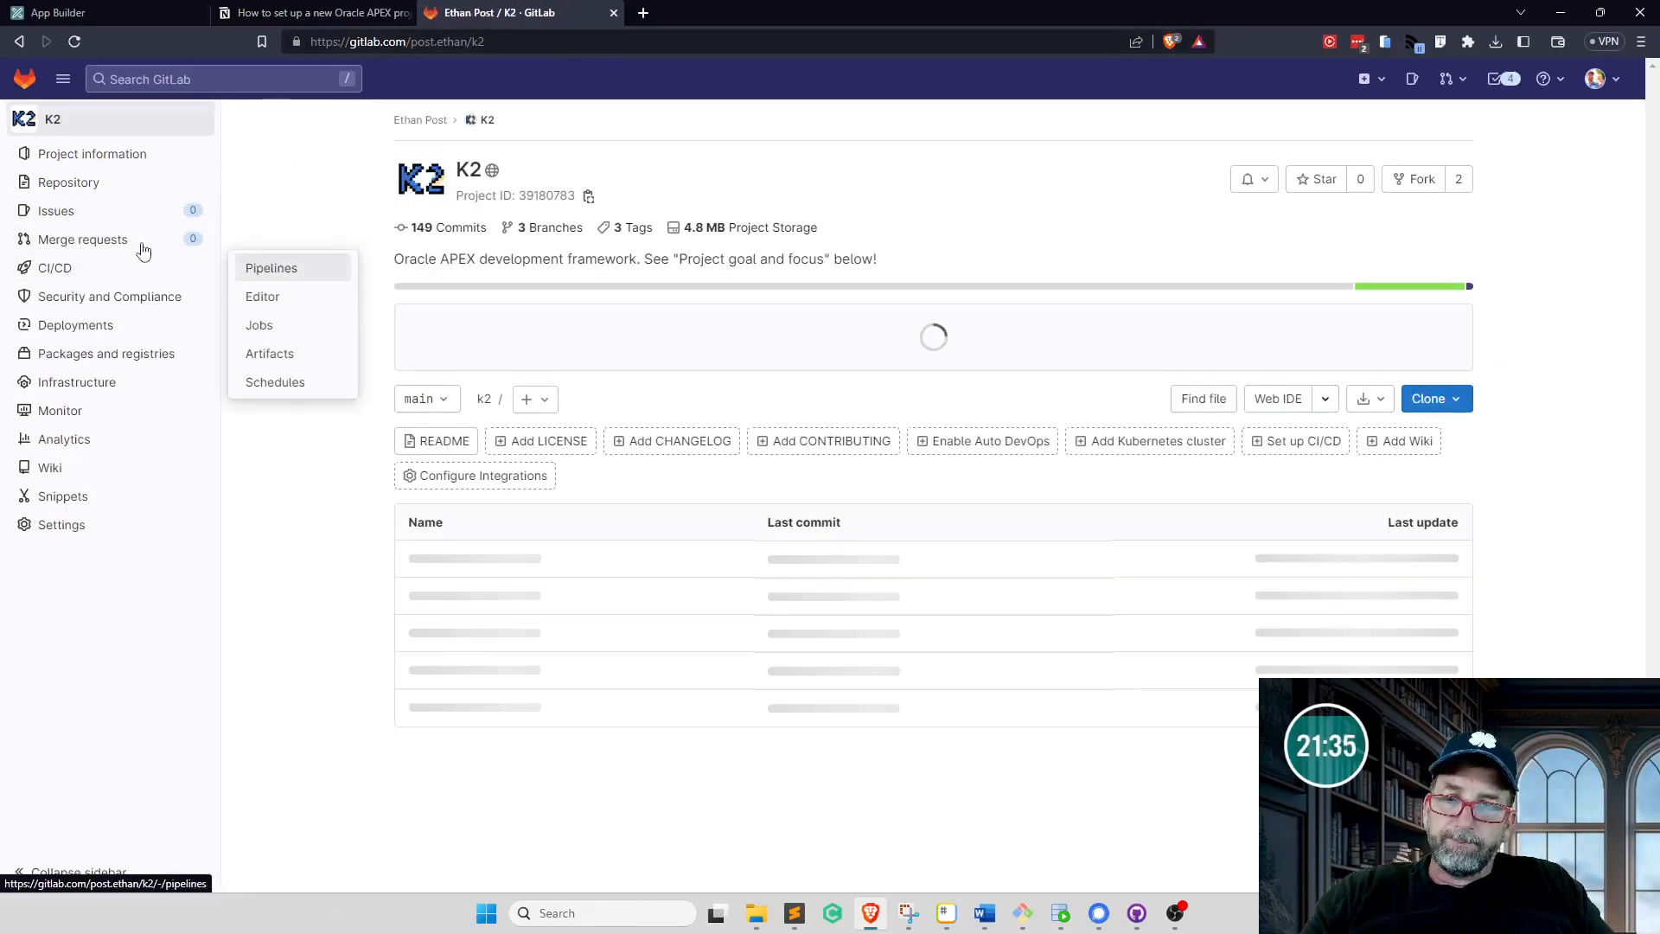
{"action": "left_click", "coordinate": [1457, 411]}
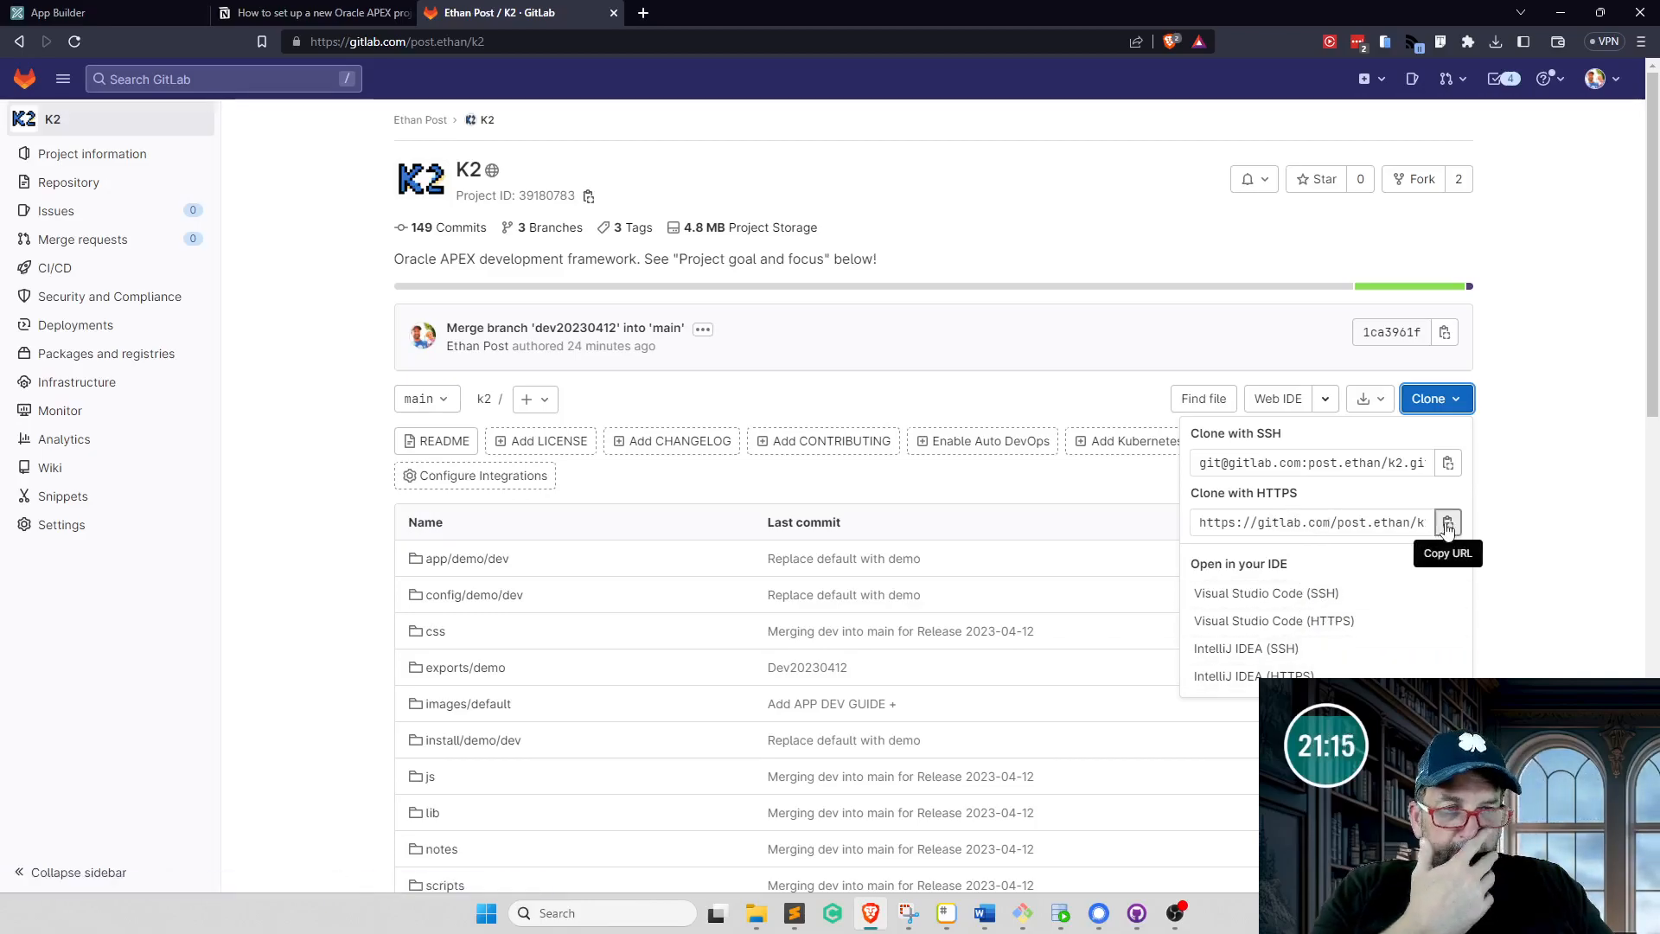
{"action": "left_click", "coordinate": [1448, 524]}
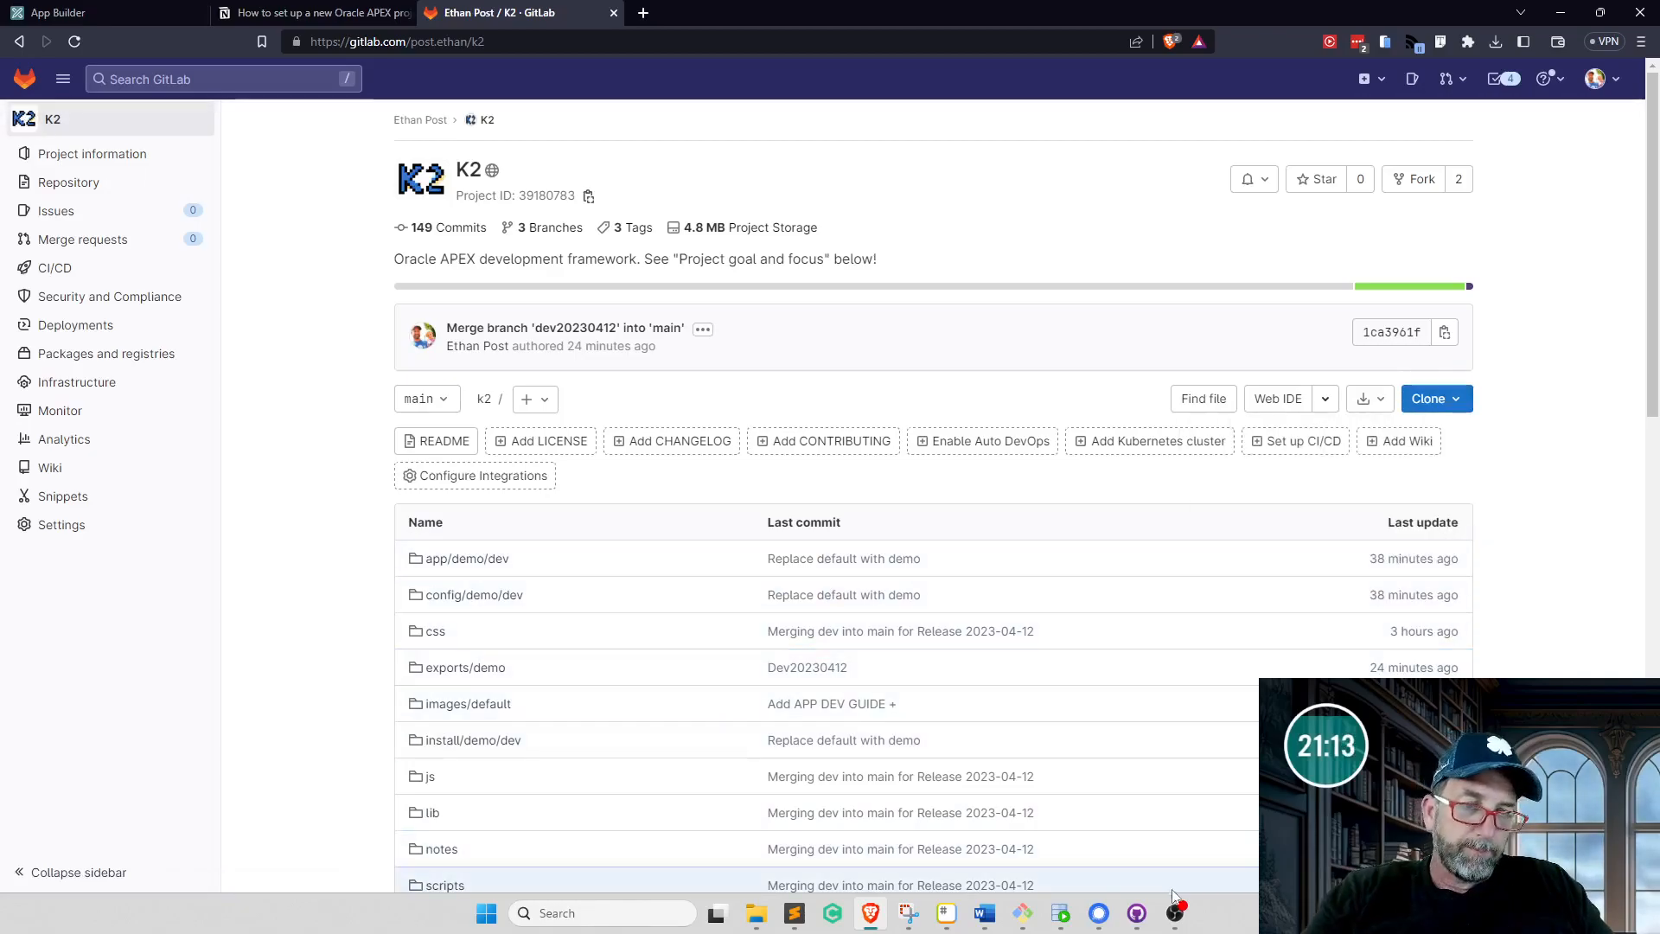
{"action": "left_click", "coordinate": [1136, 915]}
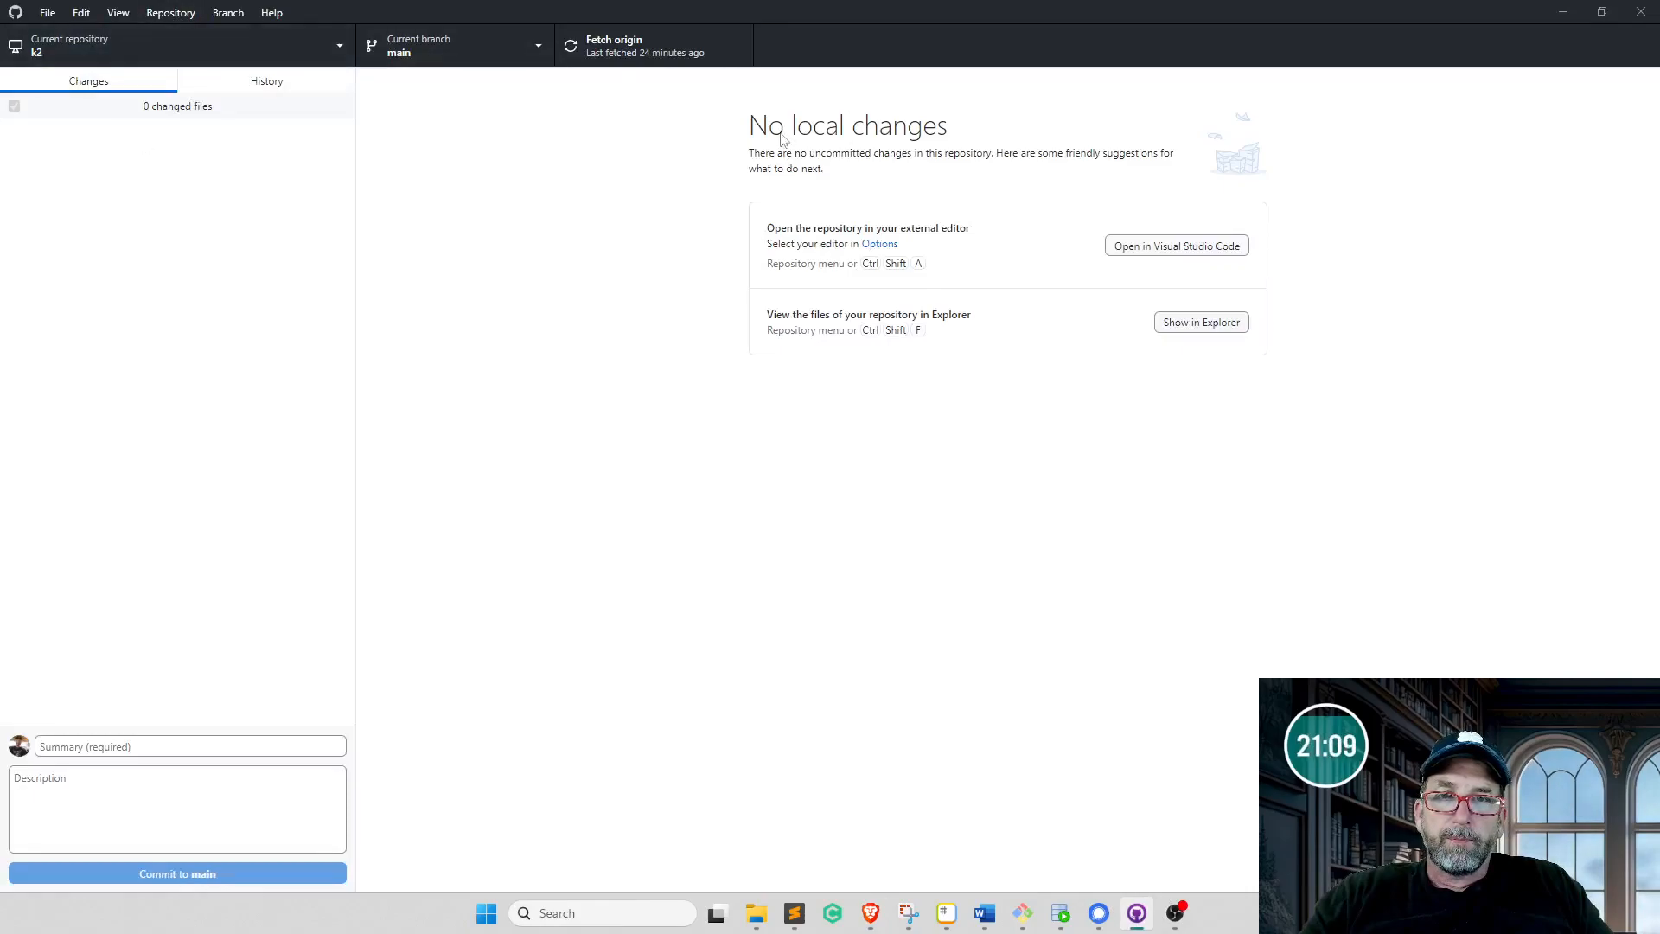
- Clone the K2 repository from its URL into C:\Dropbox\shared_dev_folder\demo
{"action": "left_click", "coordinate": [271, 14]}
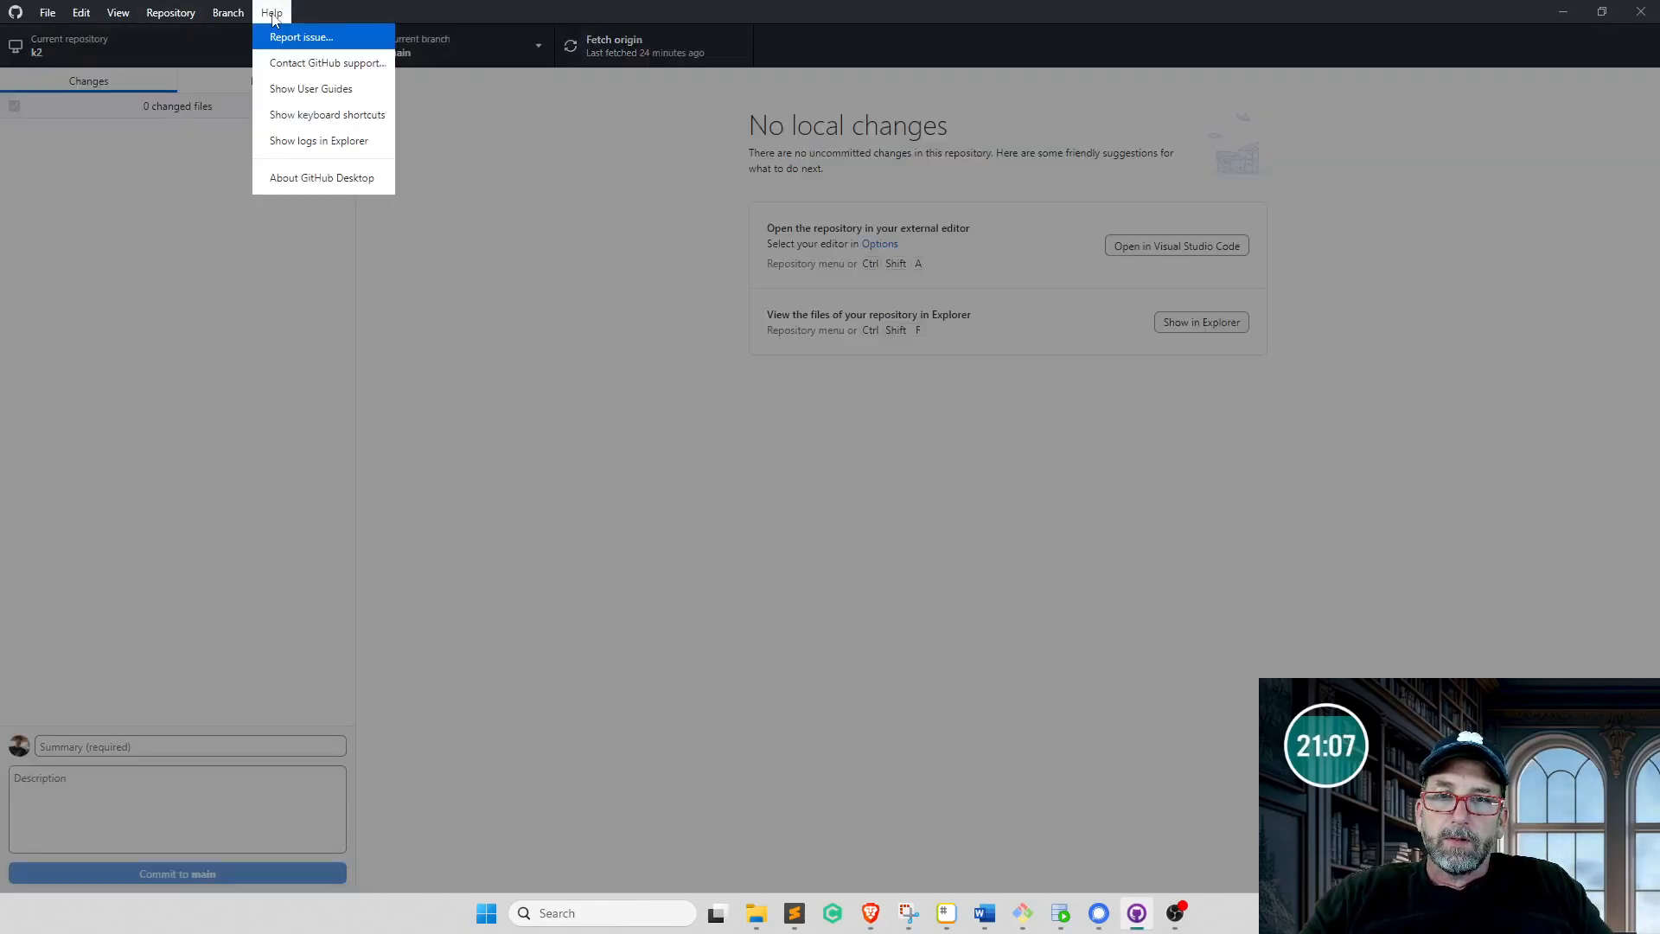
{"action": "left_click", "coordinate": [271, 13]}
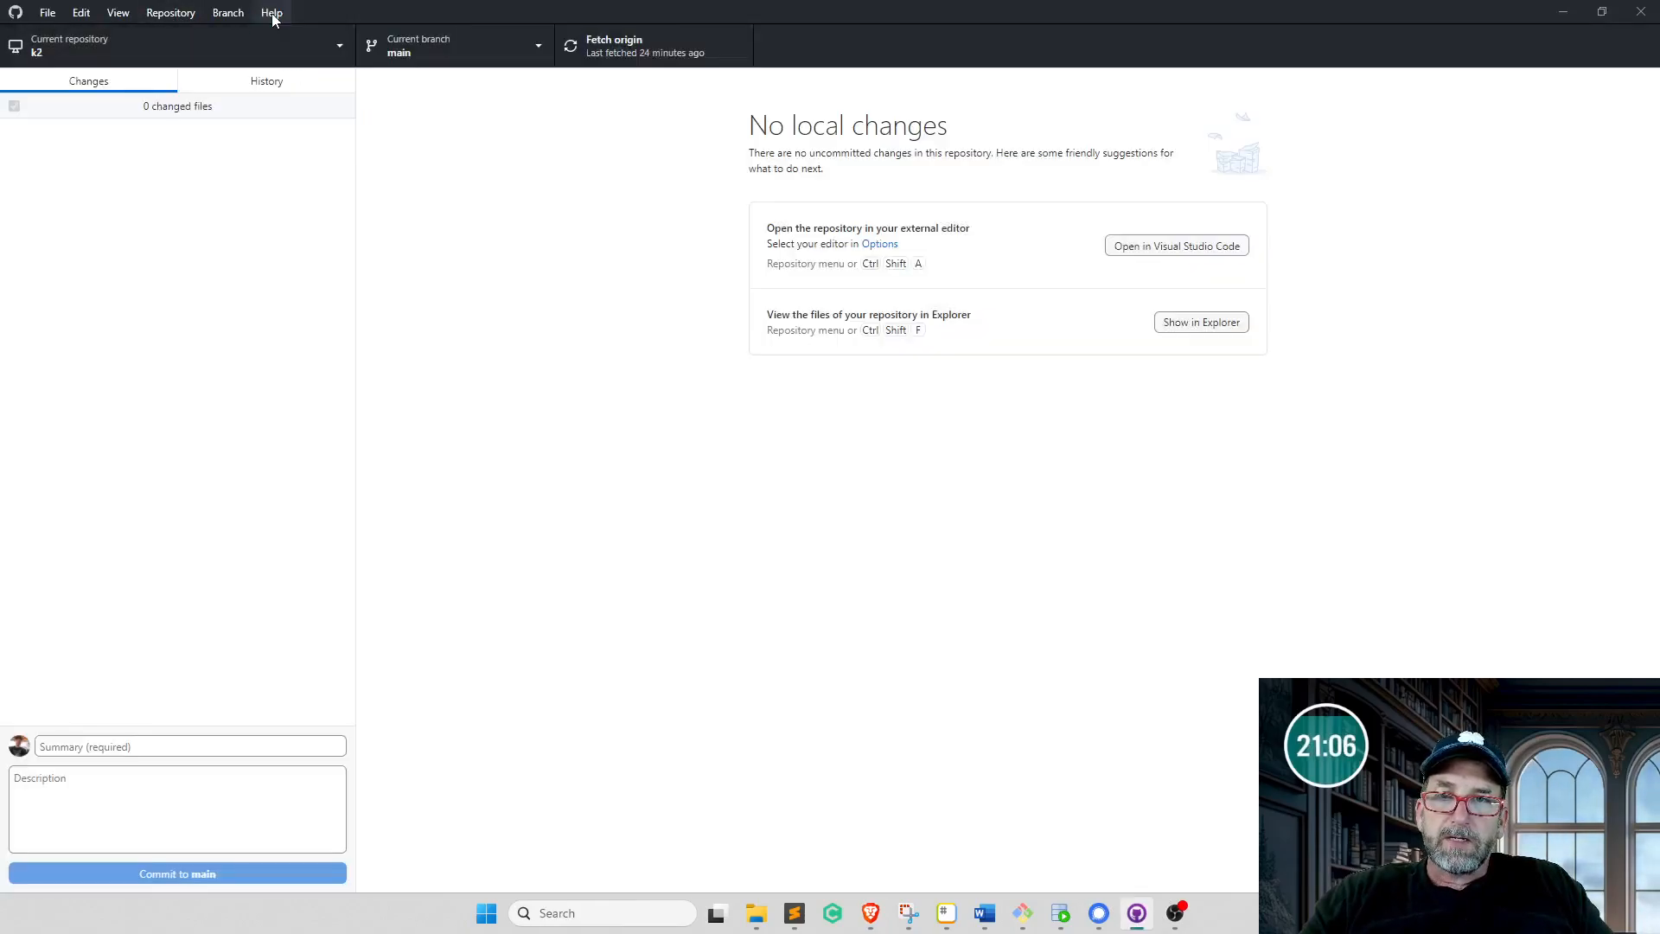
{"action": "left_click", "coordinate": [228, 14]}
{"action": "mouse_move", "coordinate": [171, 12]}
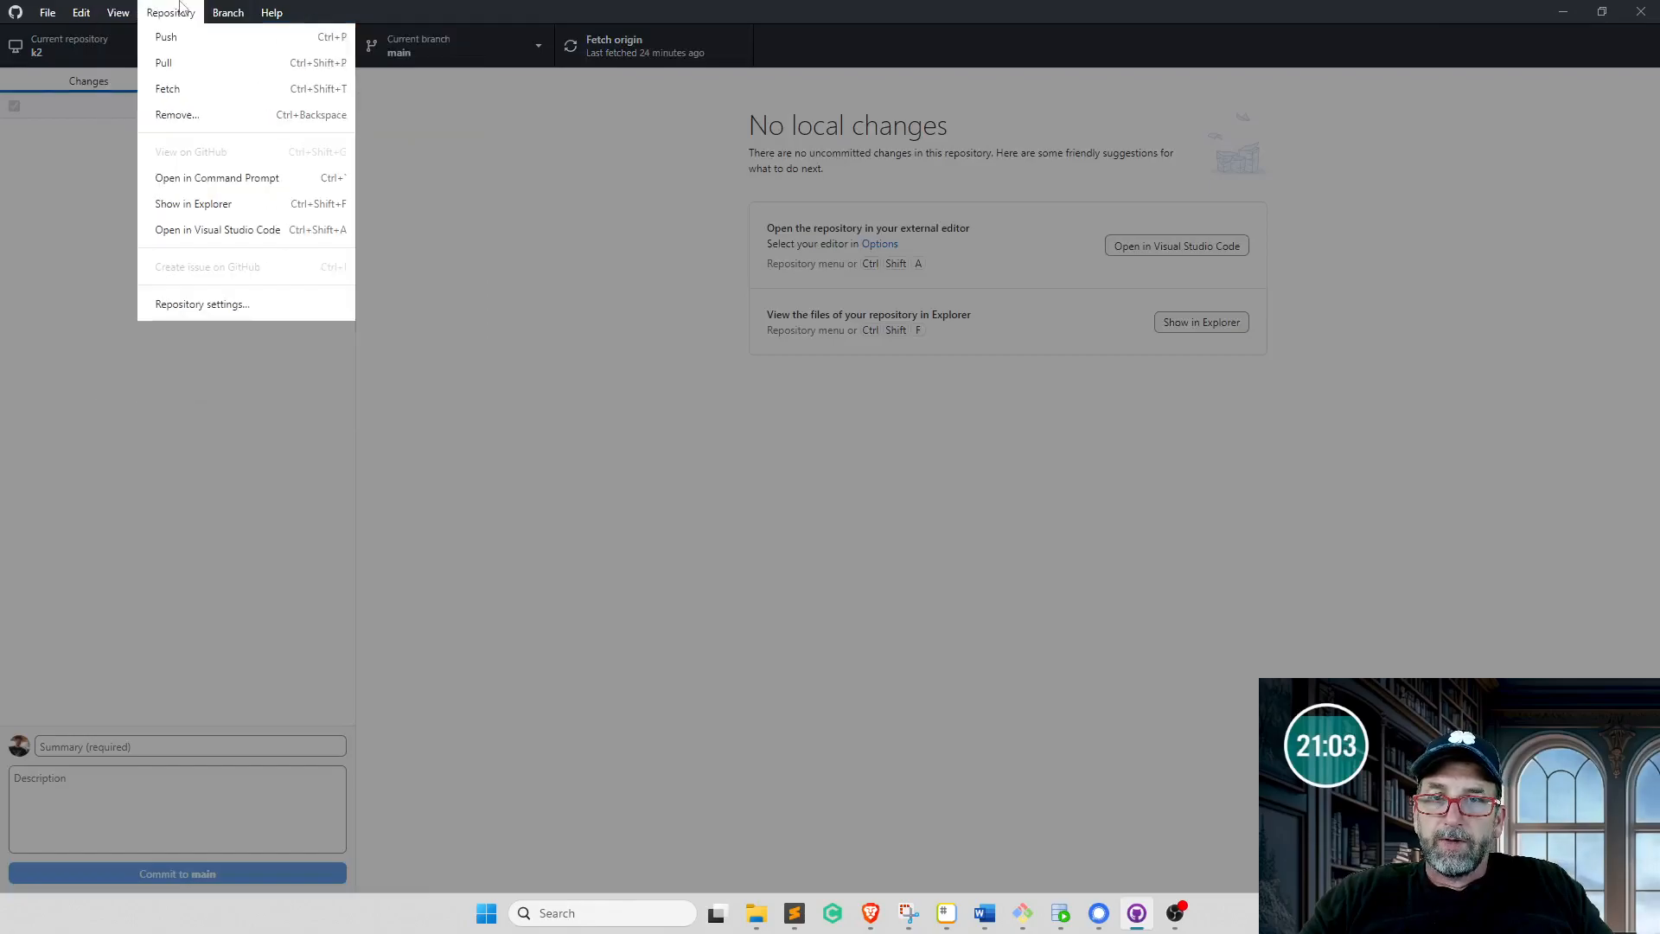
{"action": "mouse_move", "coordinate": [47, 12]}
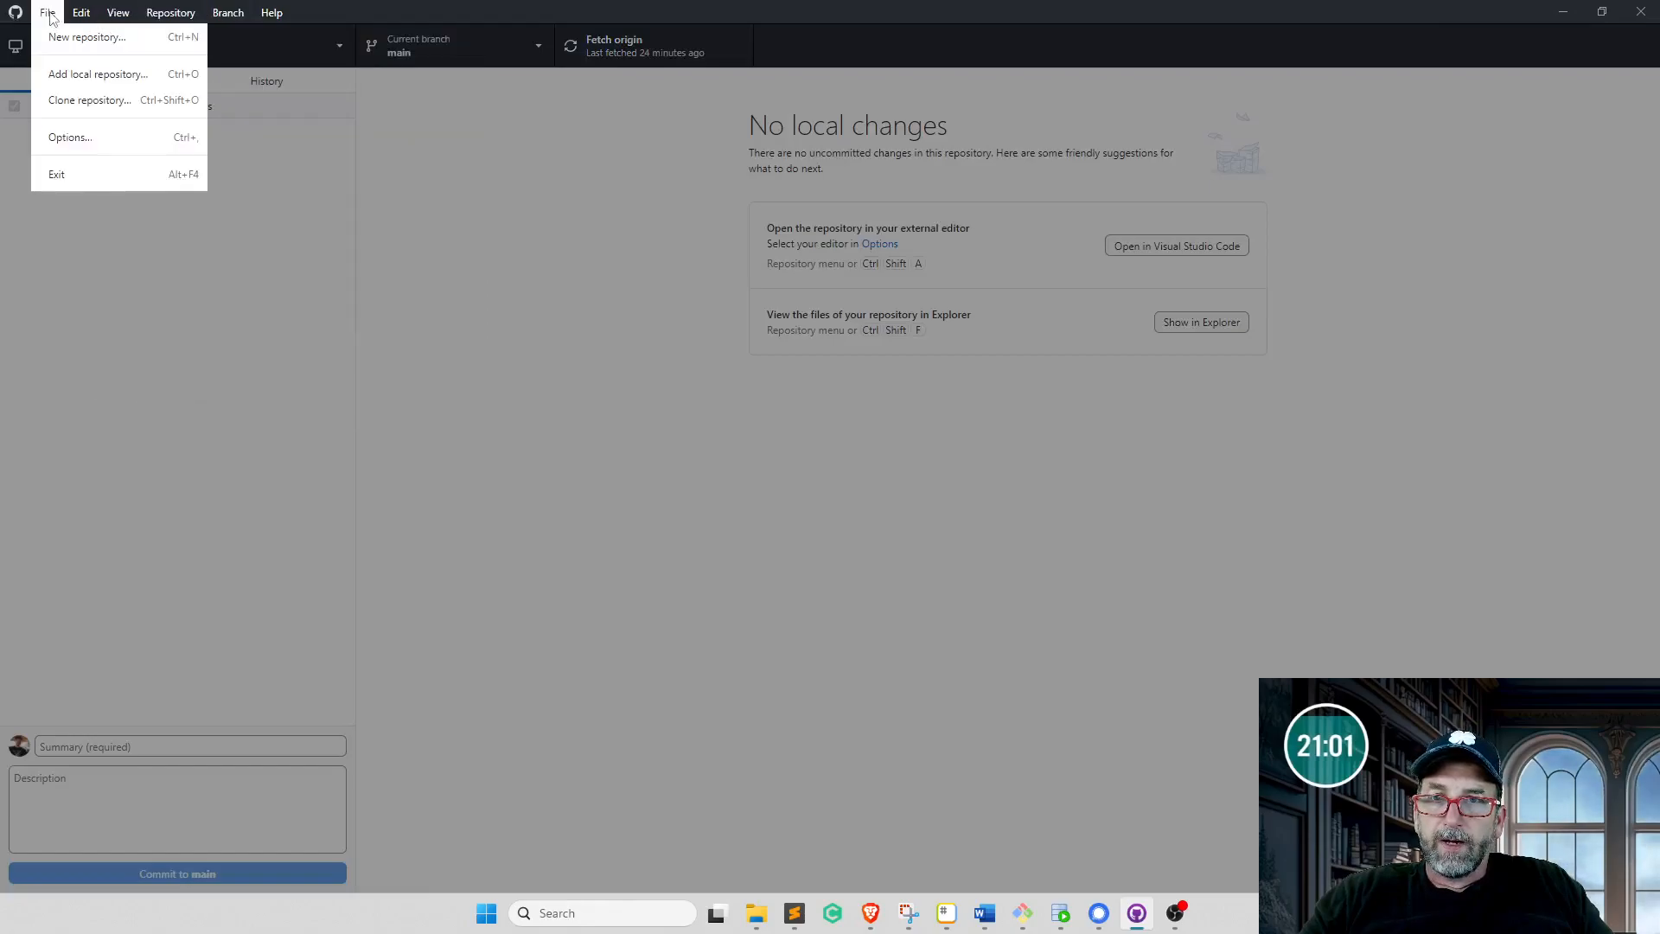
{"action": "left_click", "coordinate": [76, 108]}
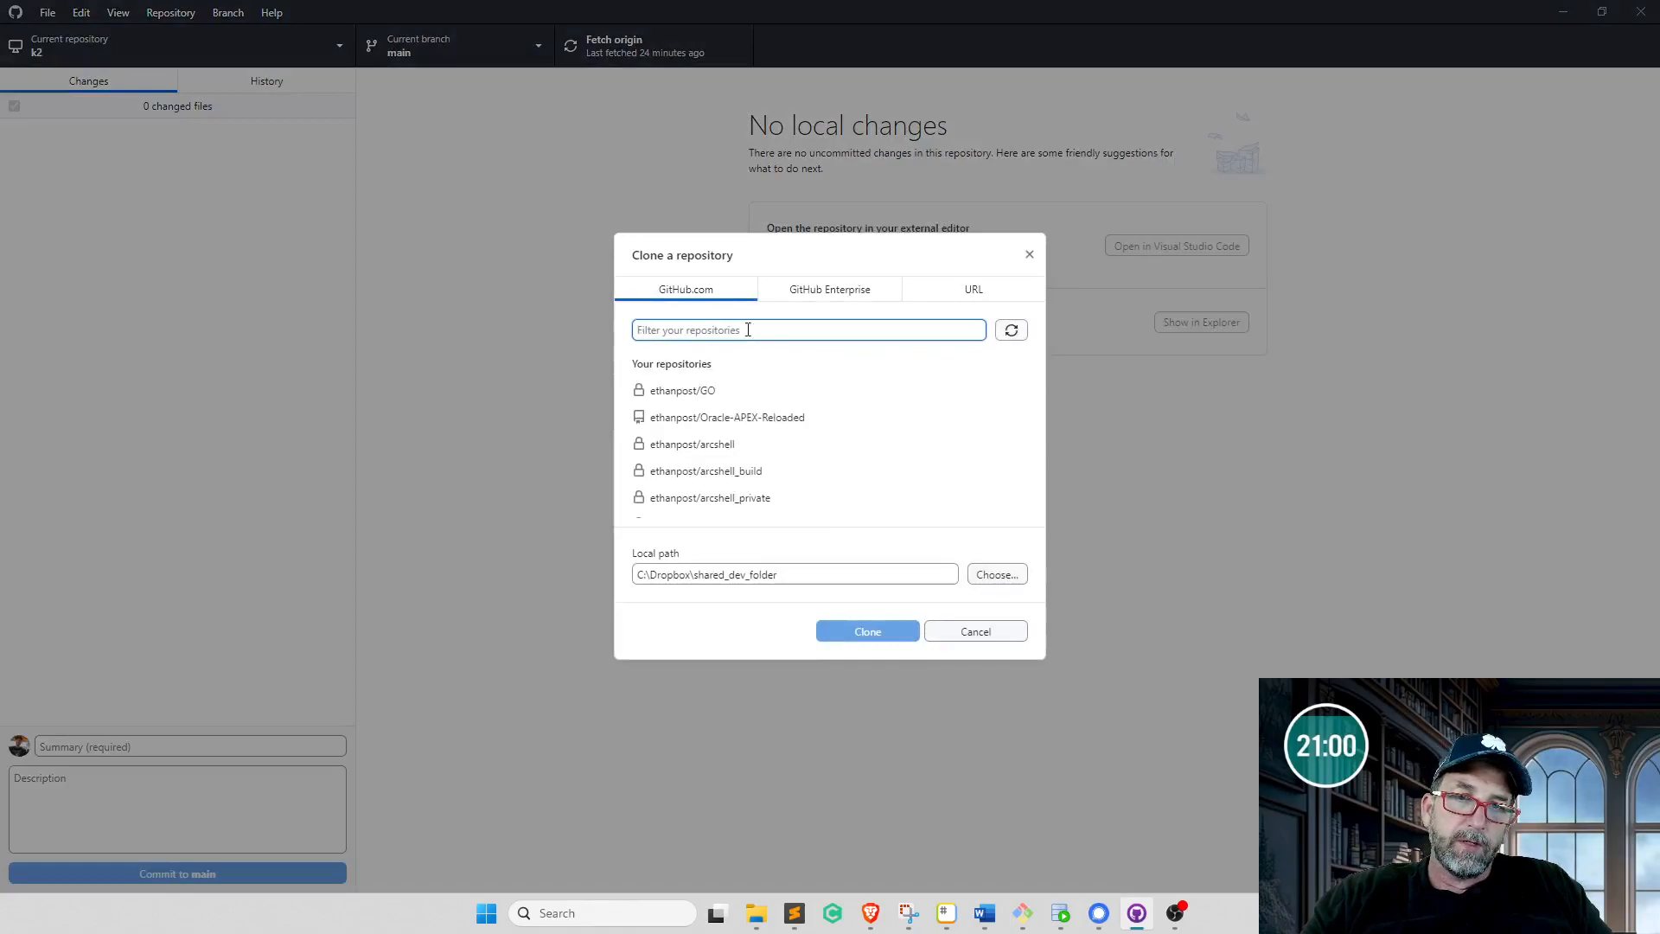
{"action": "left_click", "coordinate": [948, 290]}
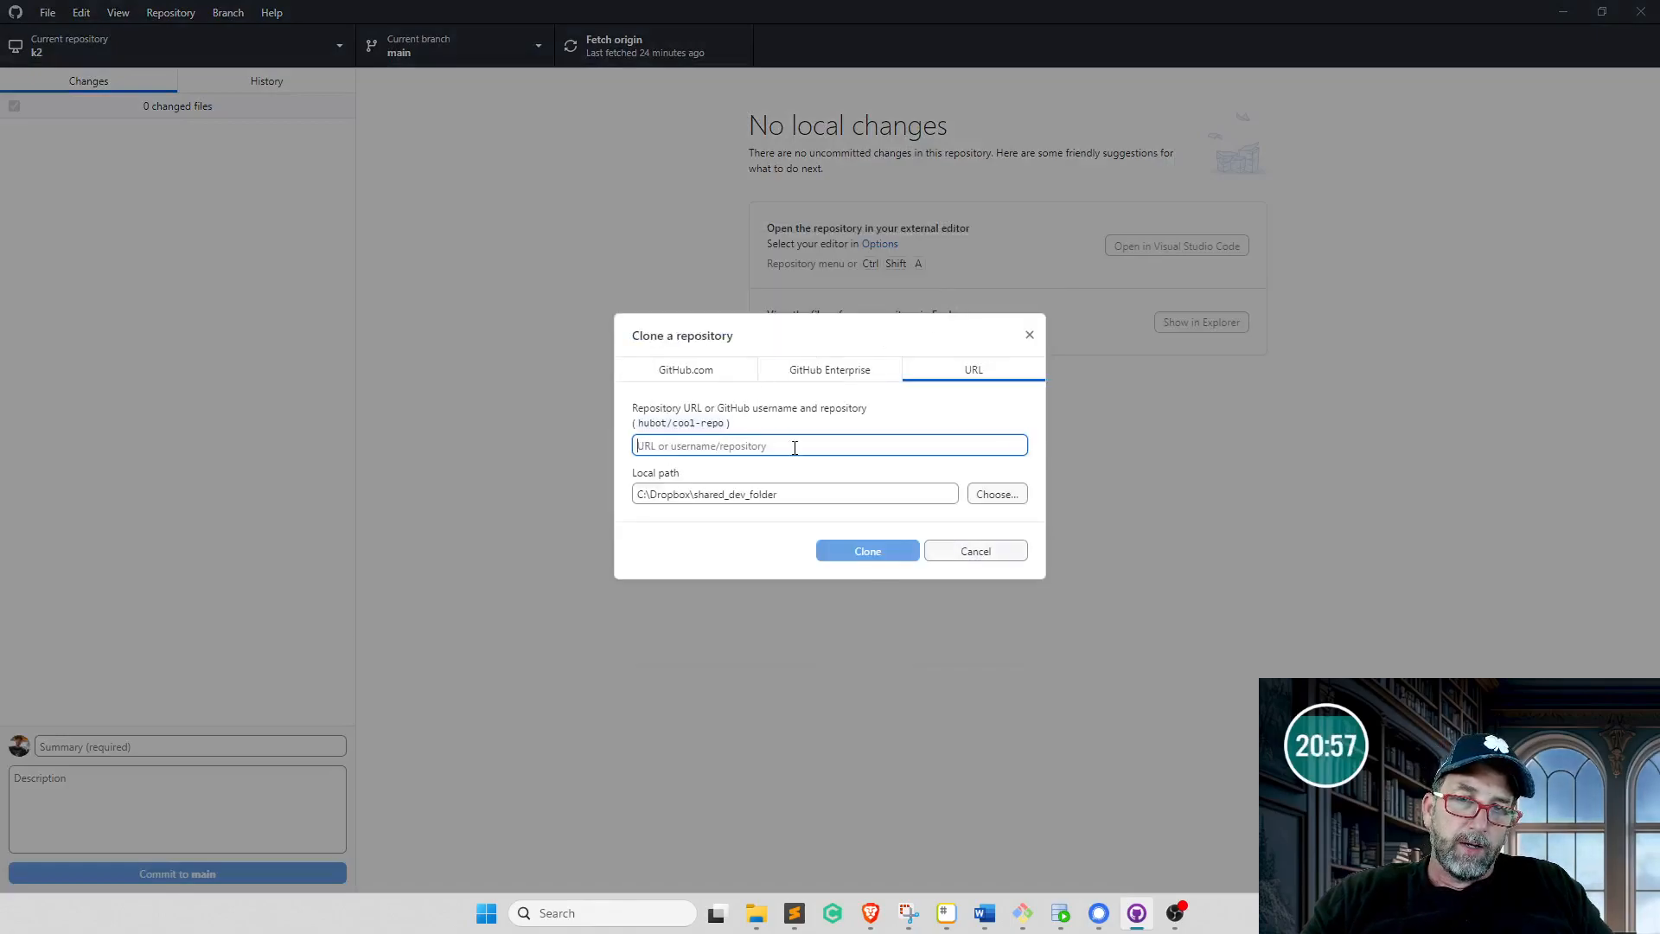
{"action": "key", "text": "ctrl+v"}
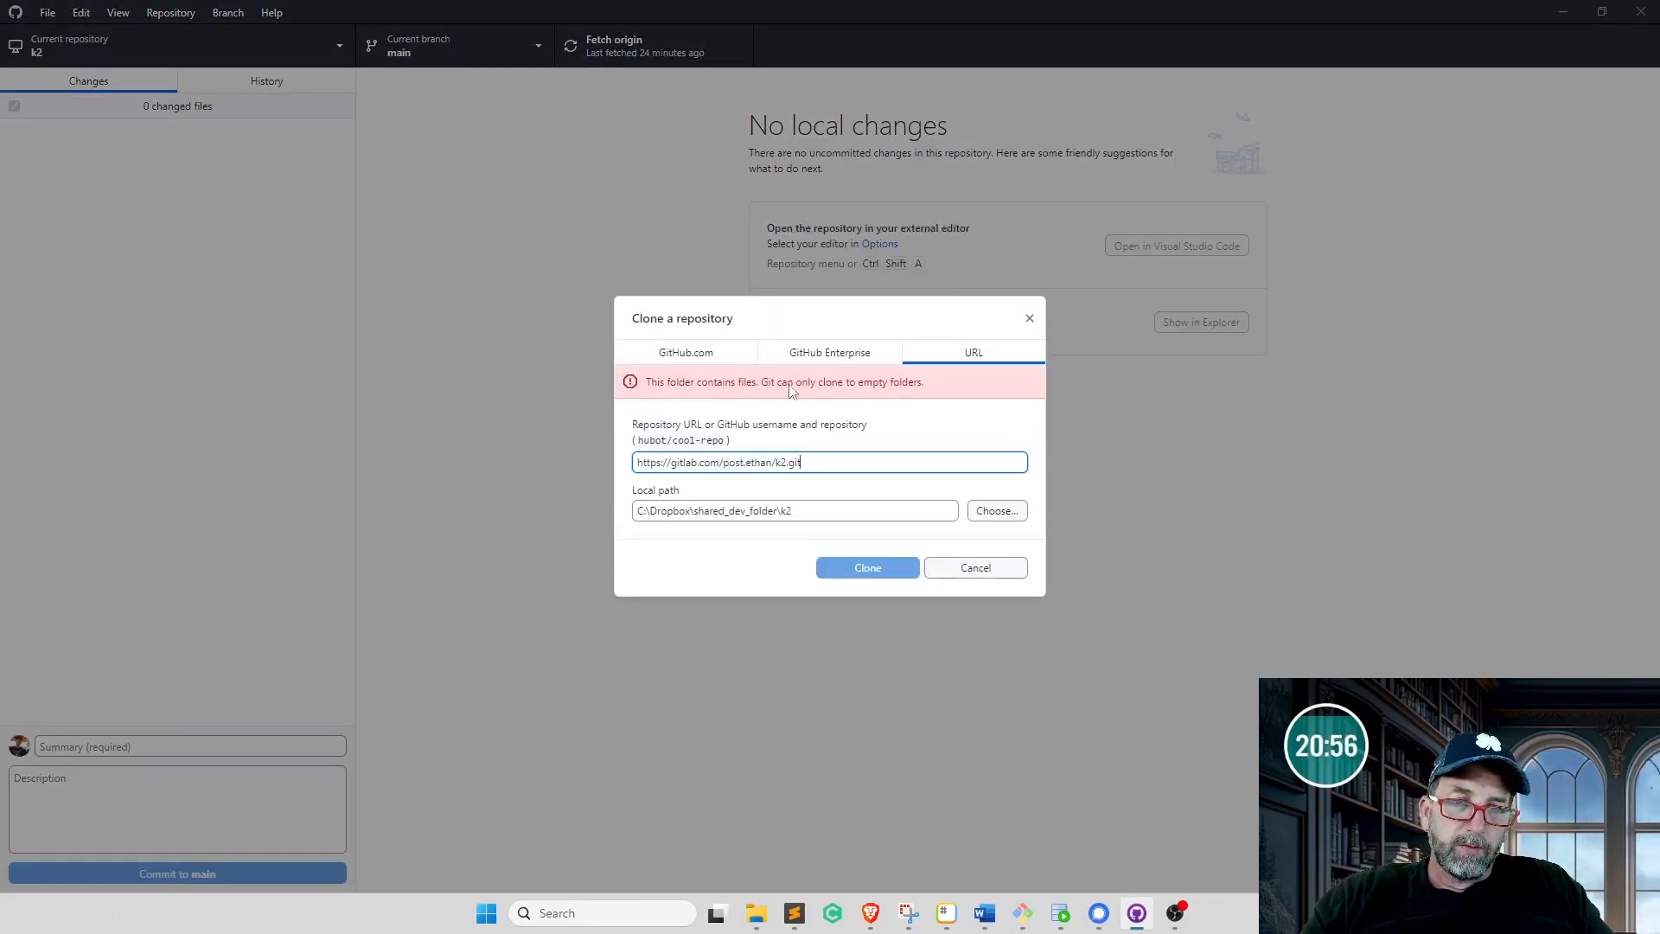
{"action": "left_click", "coordinate": [809, 508]}
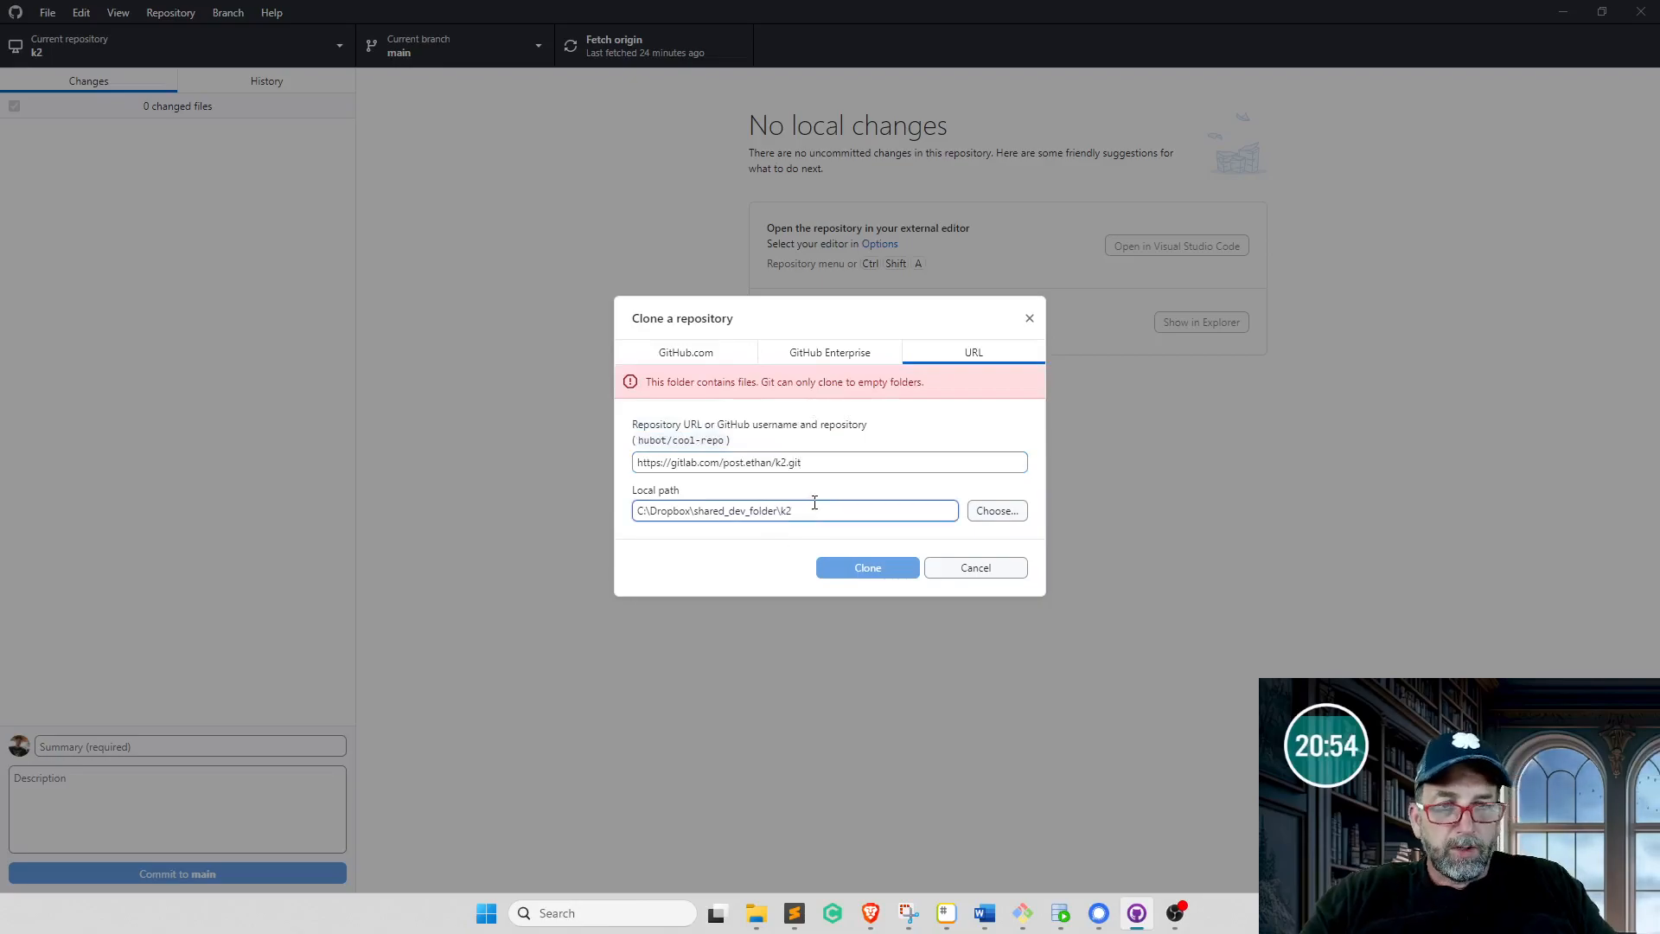
{"action": "key", "text": "BackSpace"}
{"action": "key", "text": "BackSpace"}
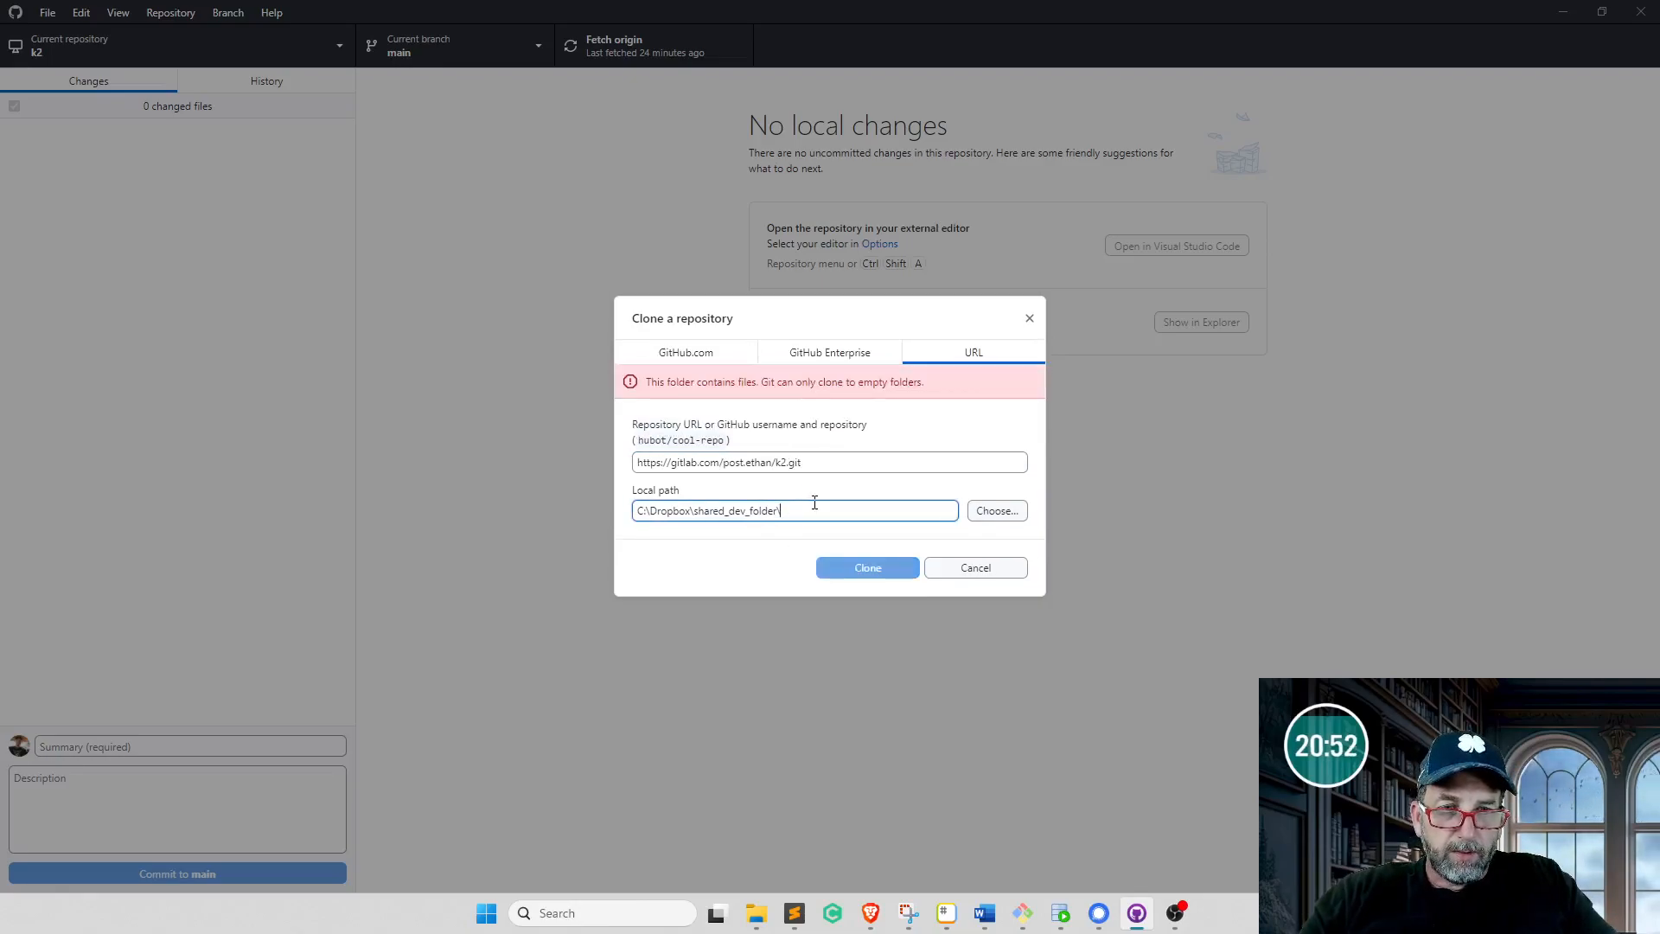
{"action": "type", "text": "demo"}
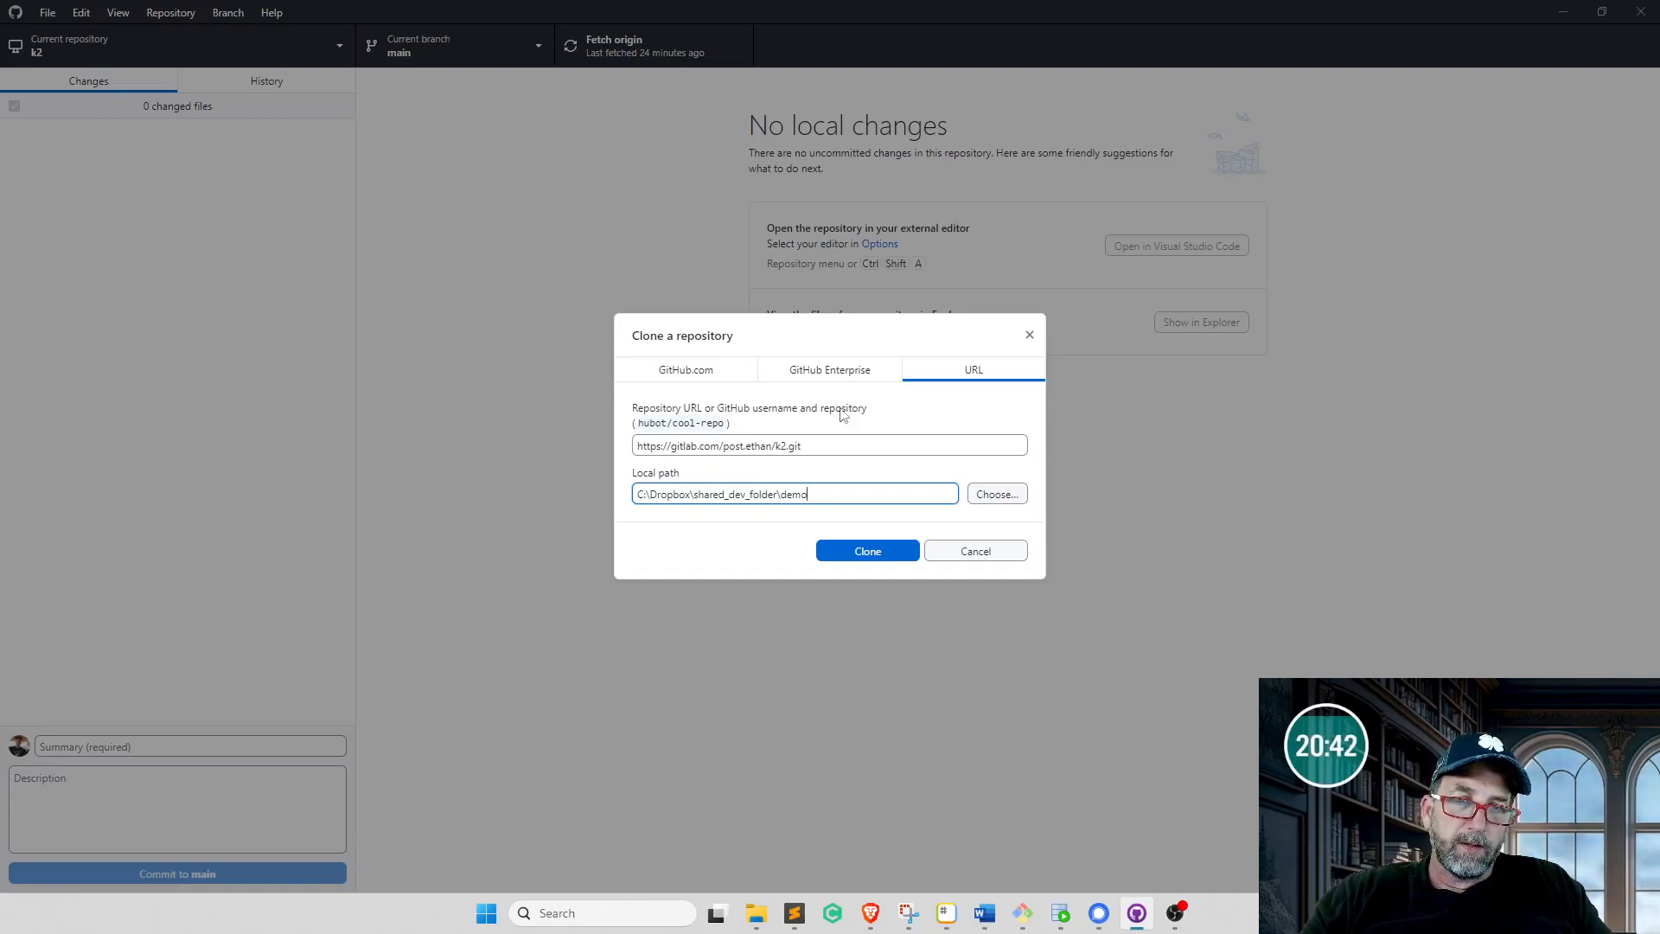
{"action": "left_click", "coordinate": [866, 552]}
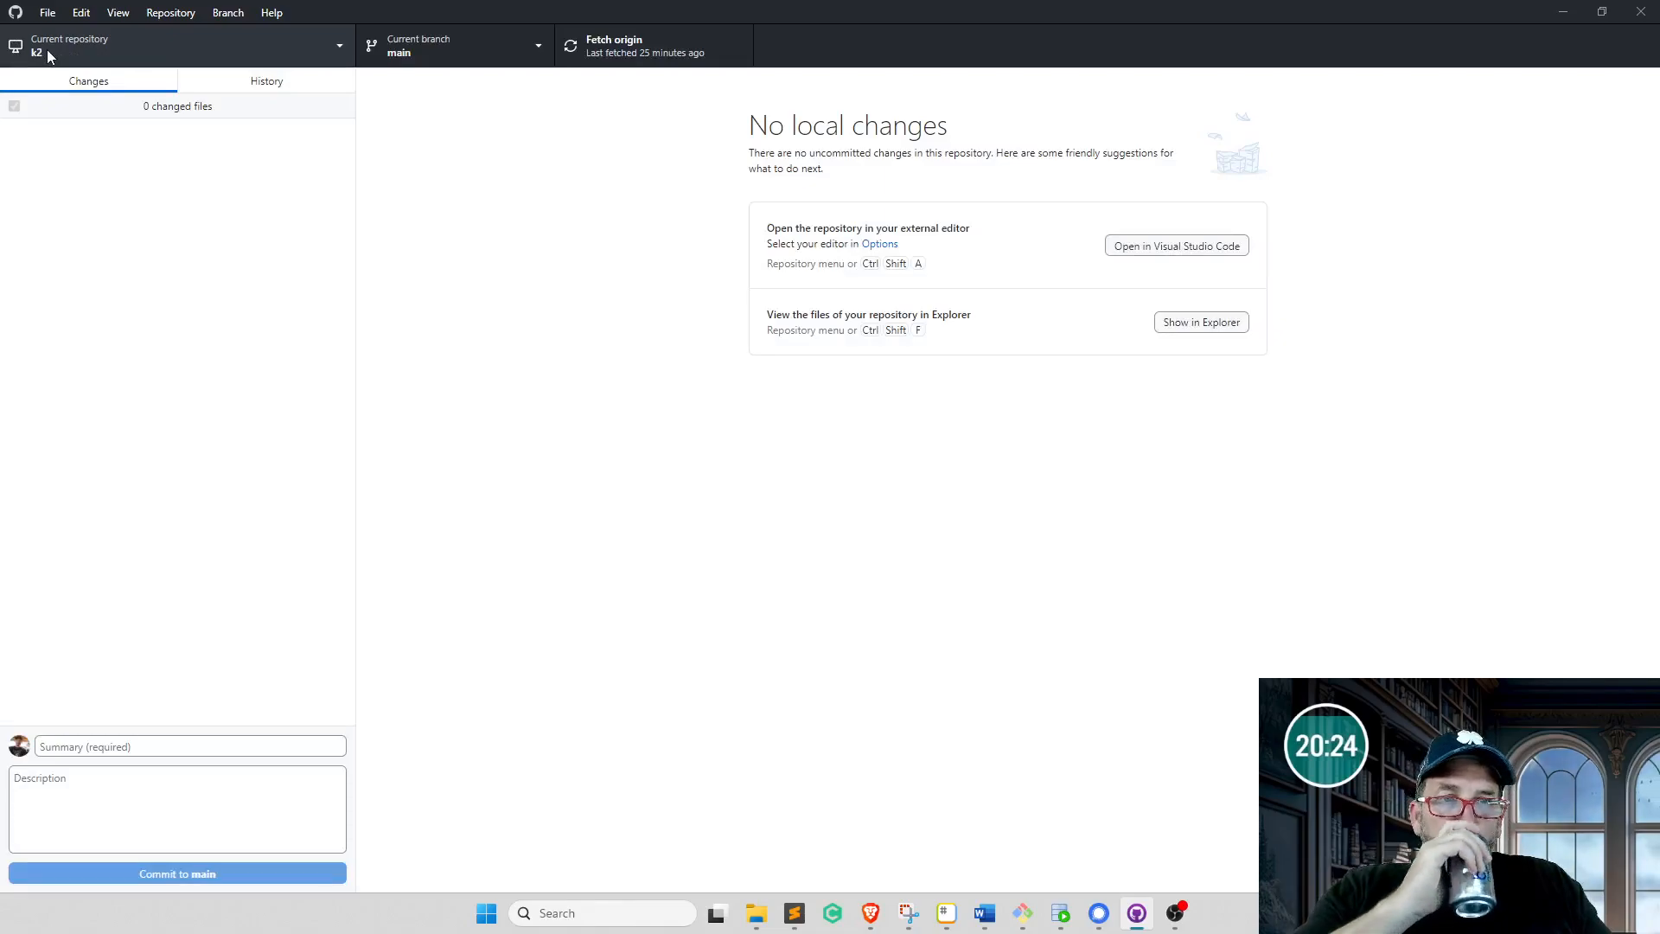
- Select demo as the current repository in GitHub Desktop
{"action": "left_click", "coordinate": [49, 57]}
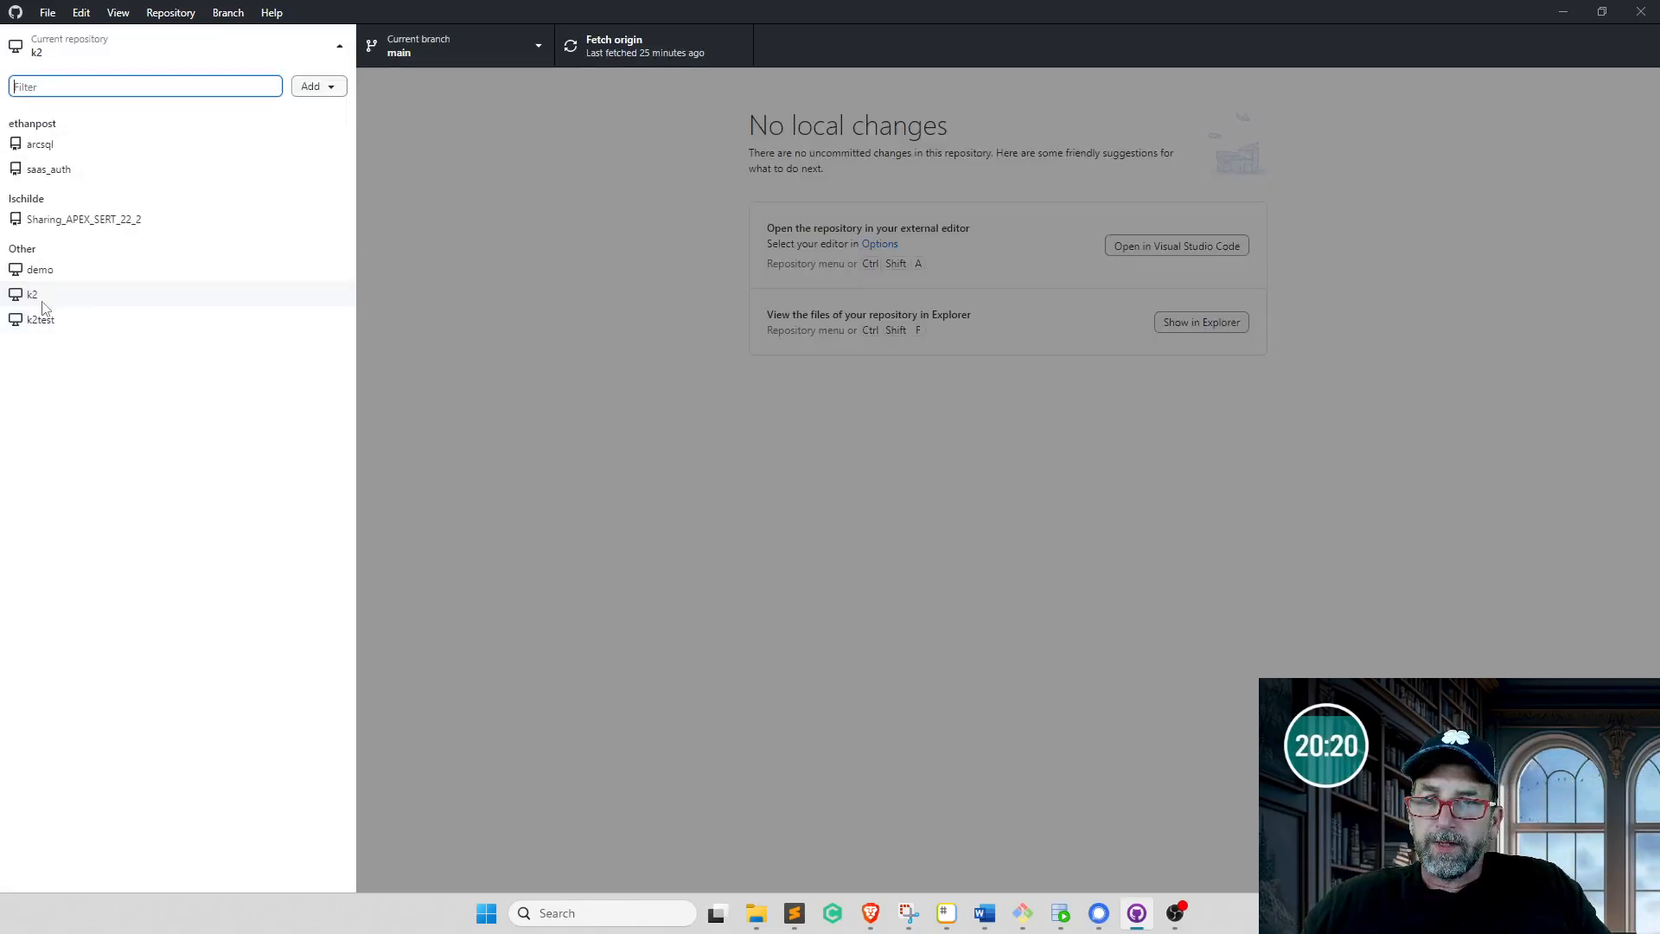
{"action": "left_click", "coordinate": [40, 270]}
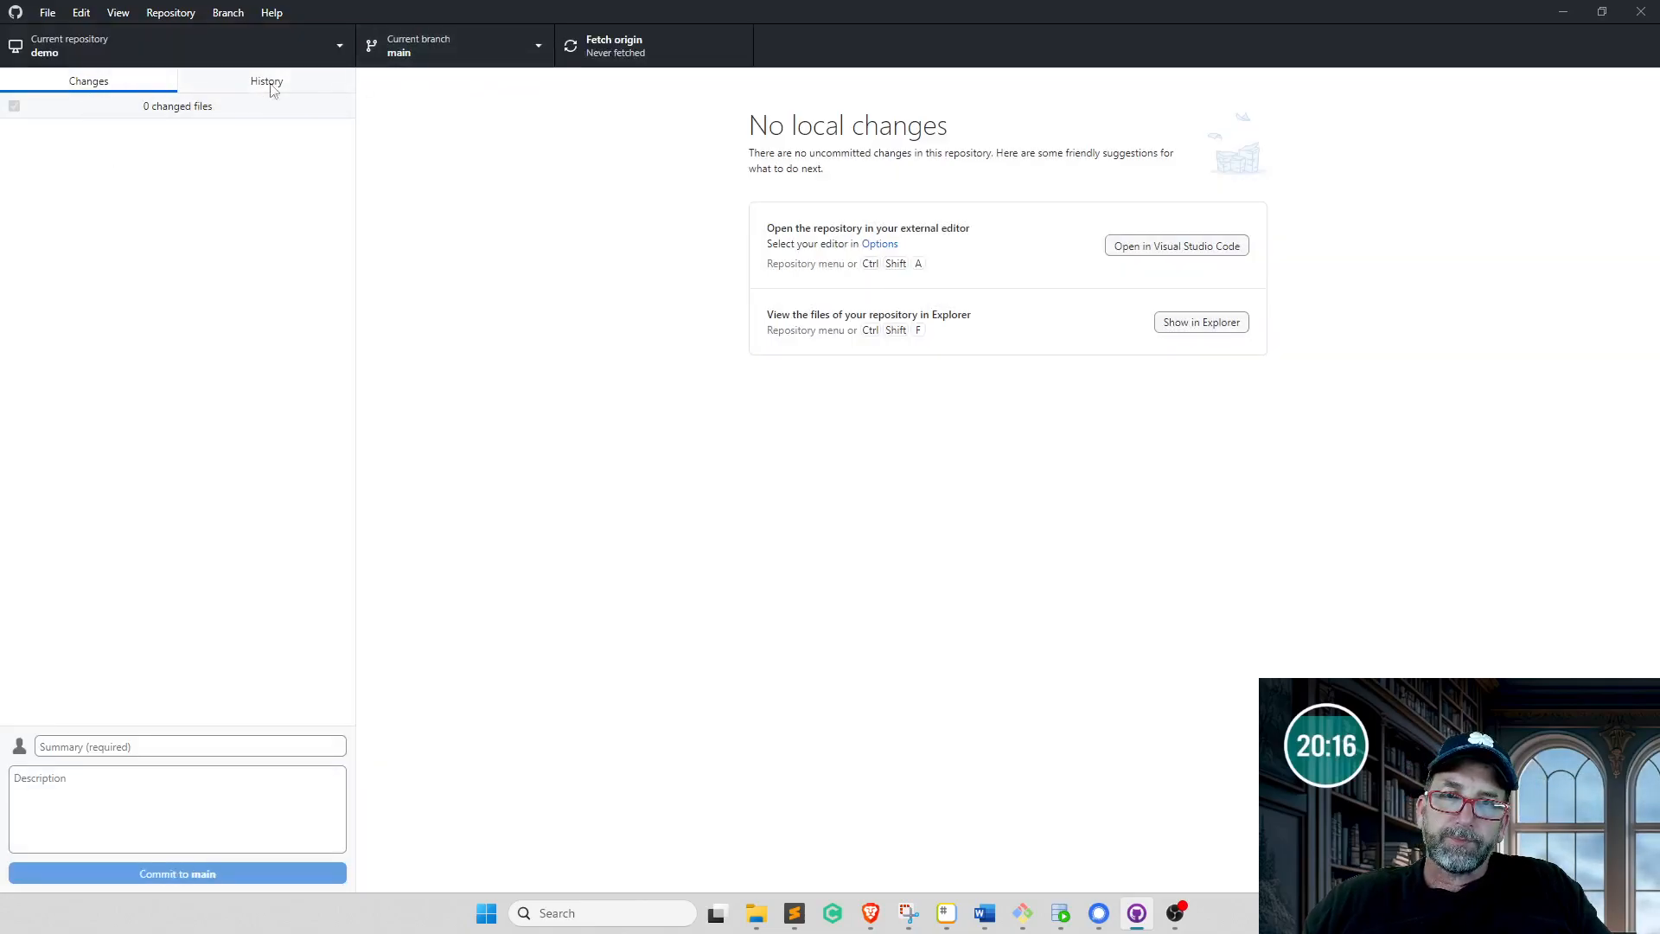
{"action": "mouse_move", "coordinate": [794, 913]}
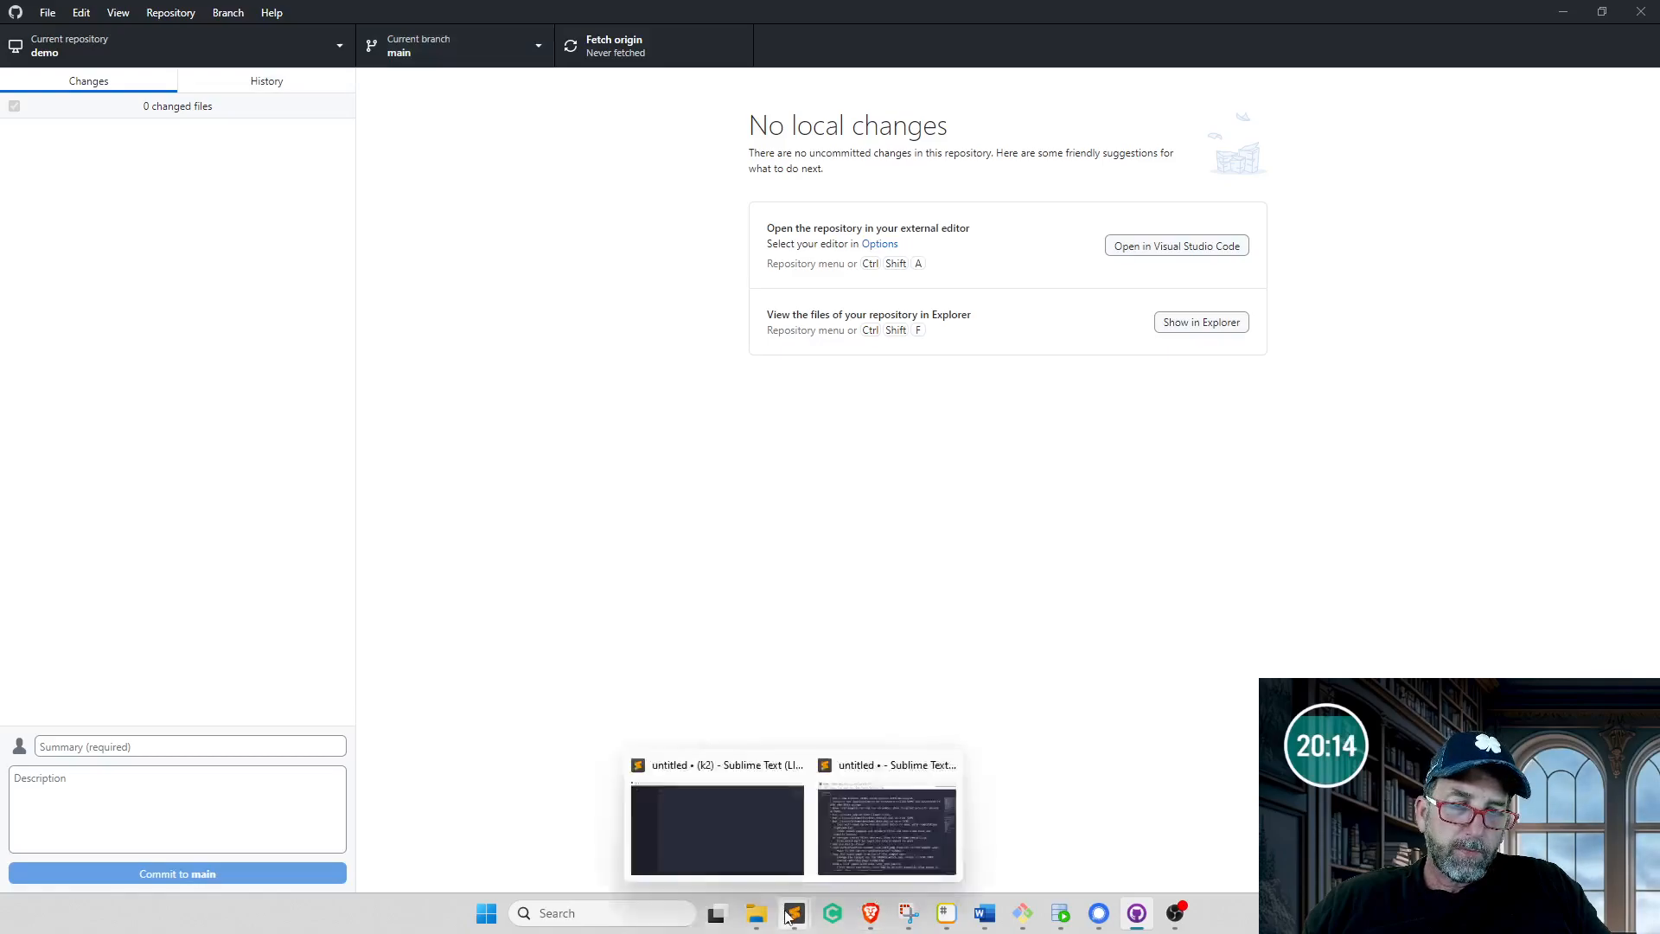
{"action": "mouse_move", "coordinate": [761, 804]}
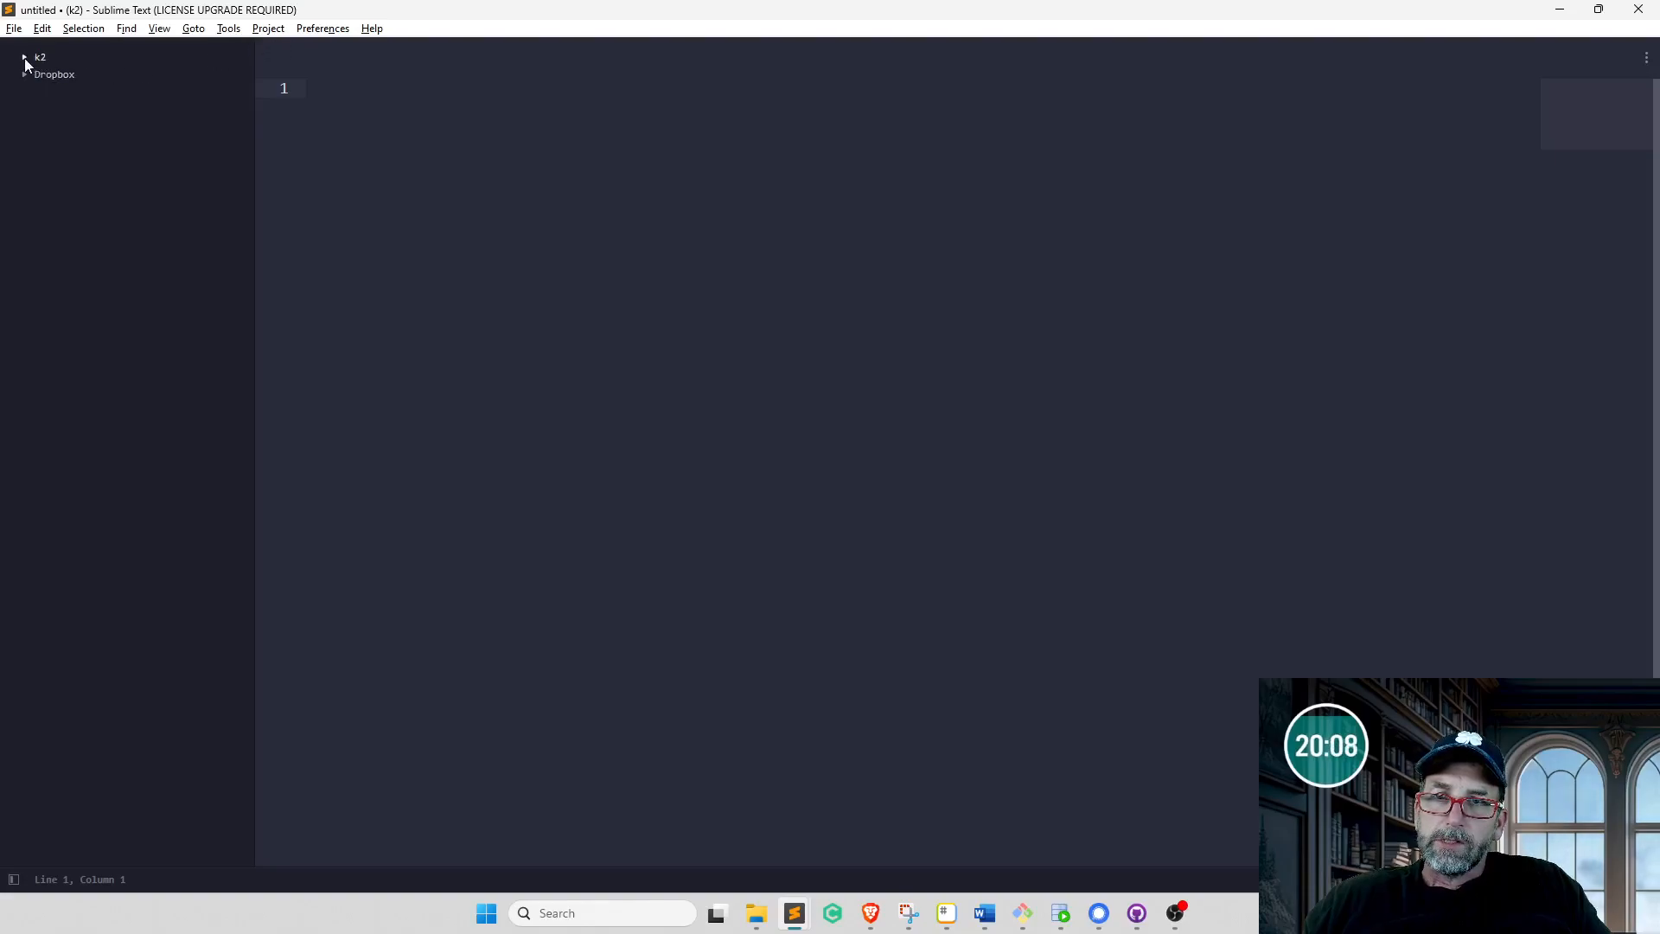
- Add the demo folder from Dropbox\shared_dev_folder to the Sublime Text project
{"action": "left_click", "coordinate": [265, 31]}
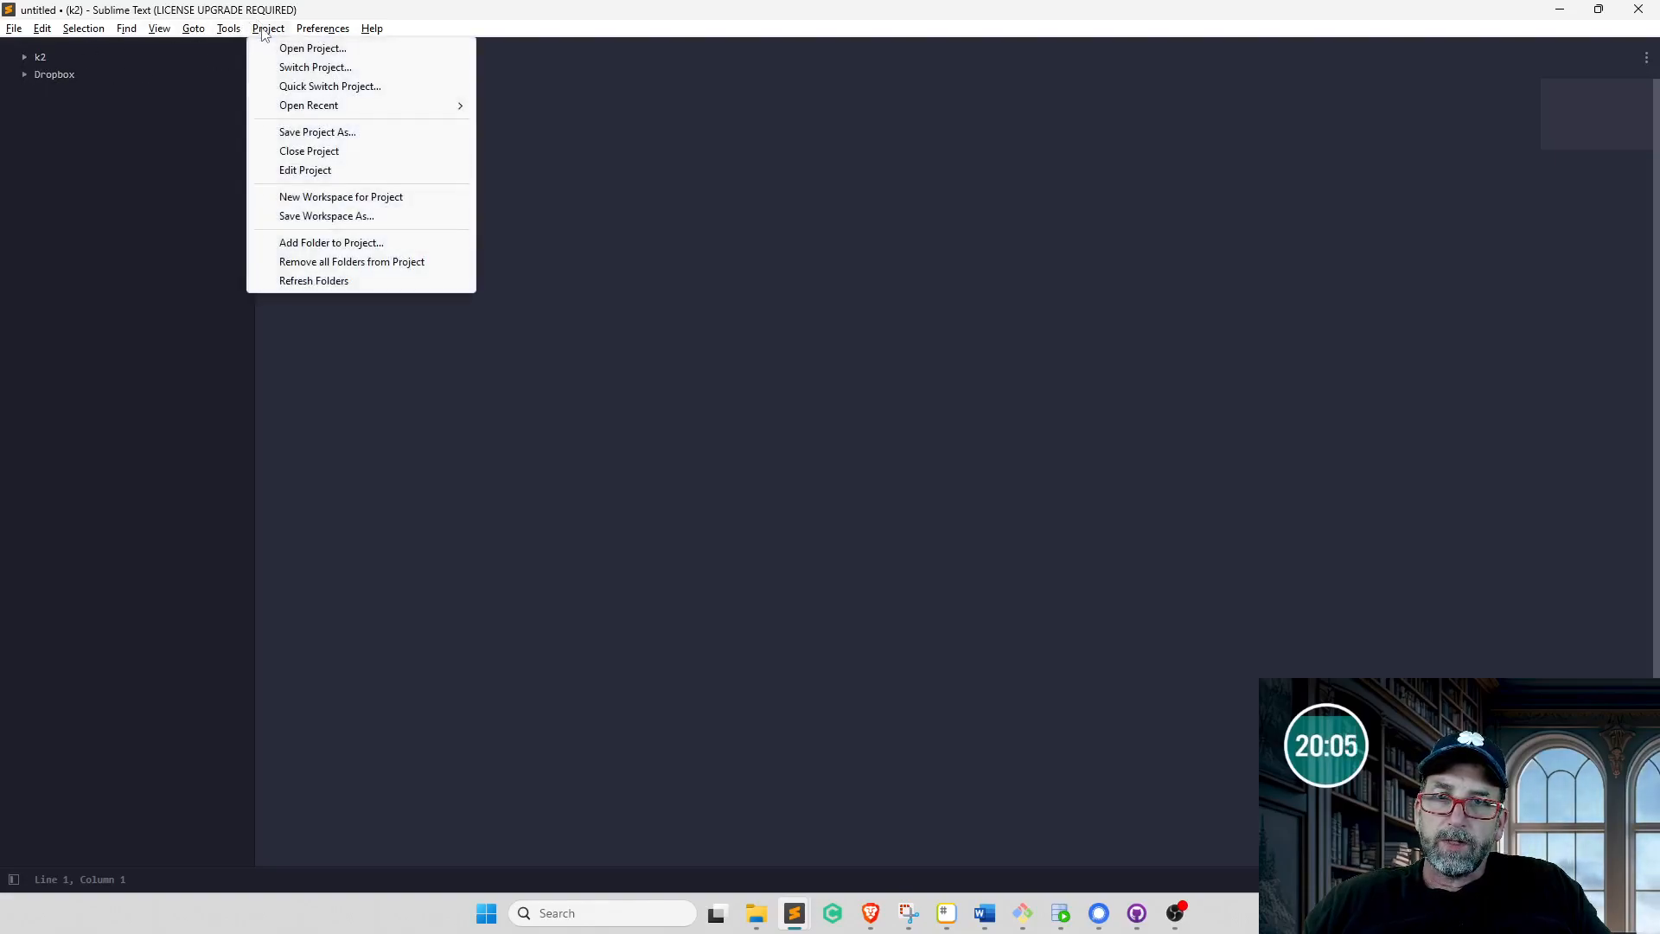
{"action": "left_click", "coordinate": [310, 246]}
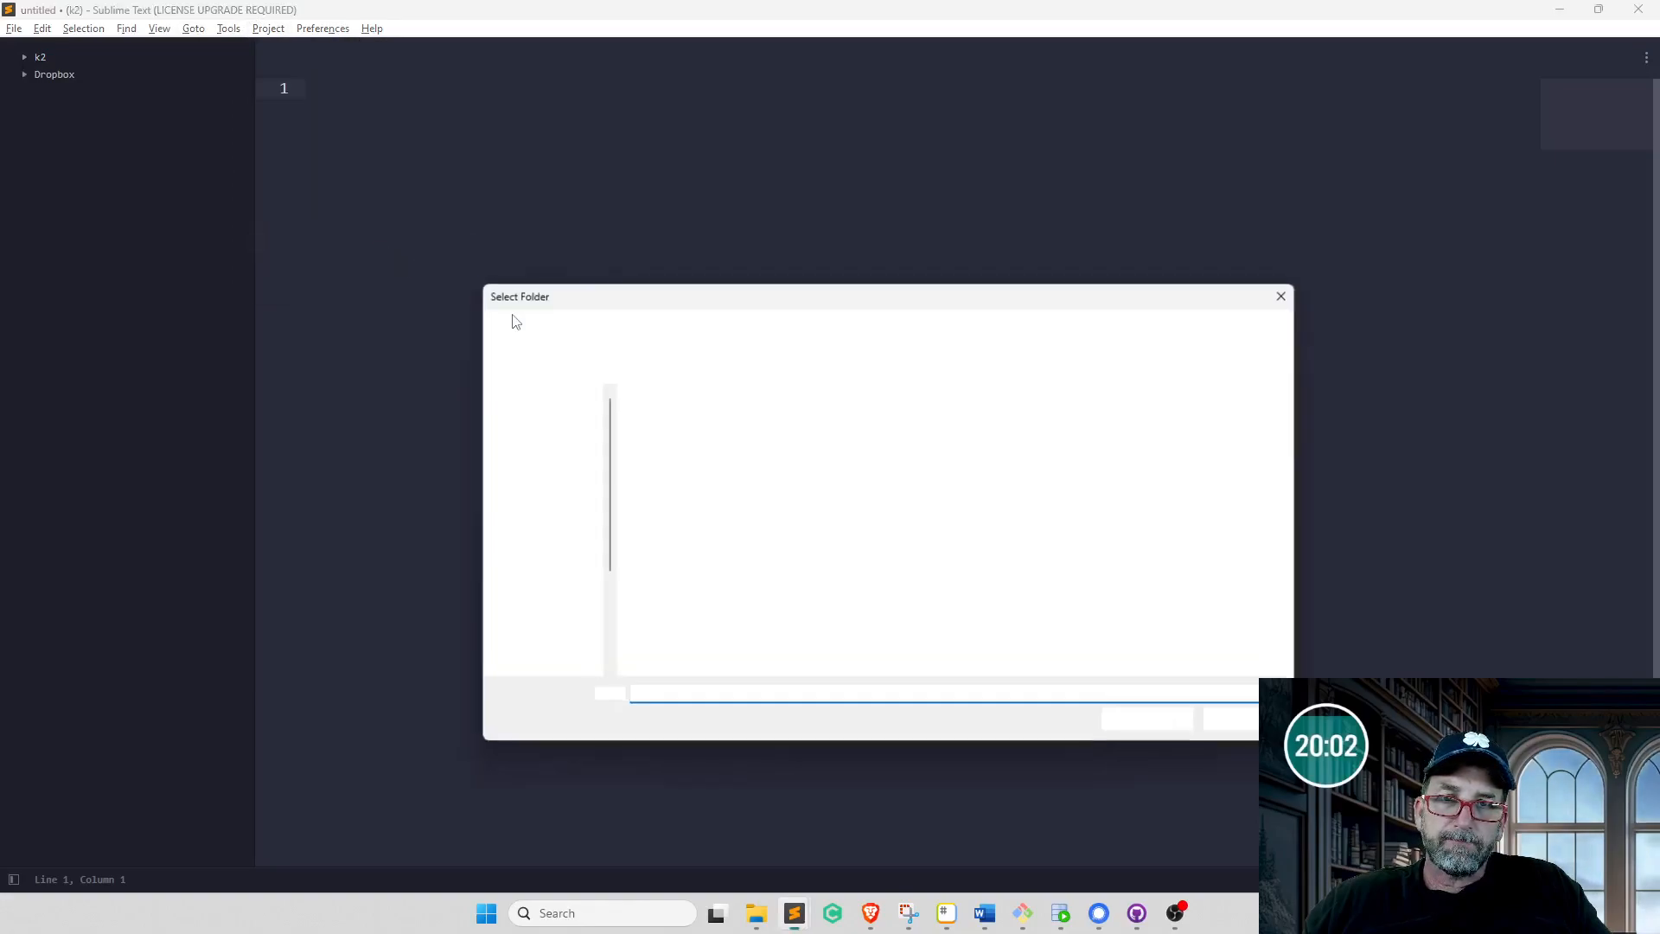
{"action": "left_click", "coordinate": [541, 424]}
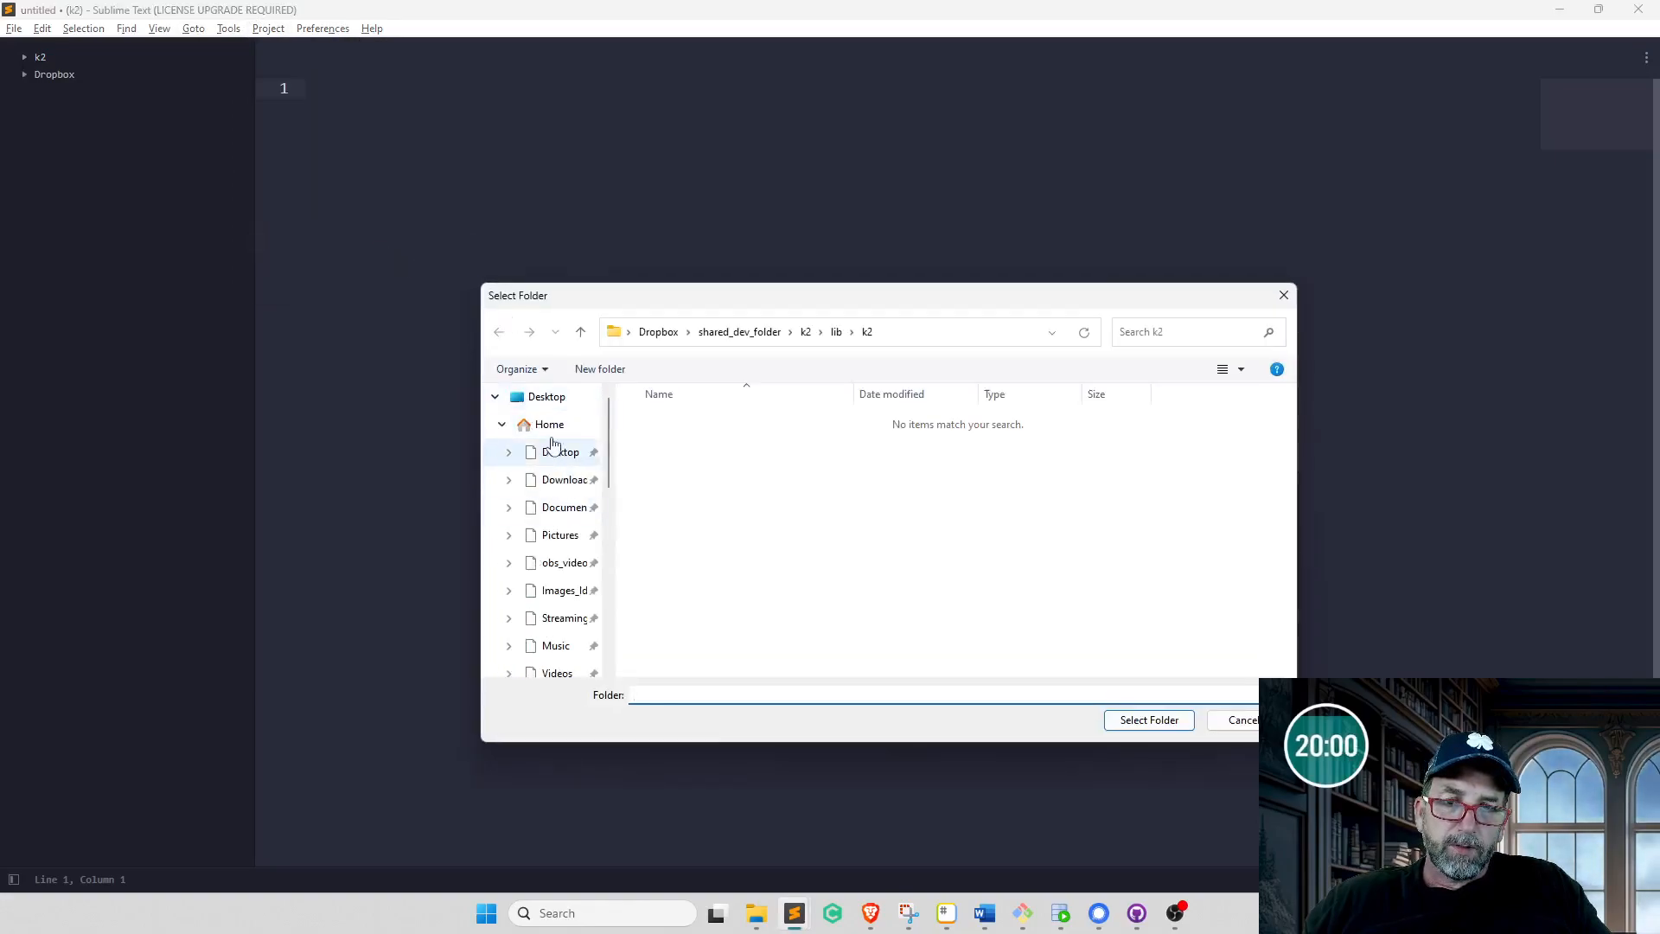
{"action": "scroll", "coordinate": [540, 410], "scroll_direction": "down", "scroll_amount": 5}
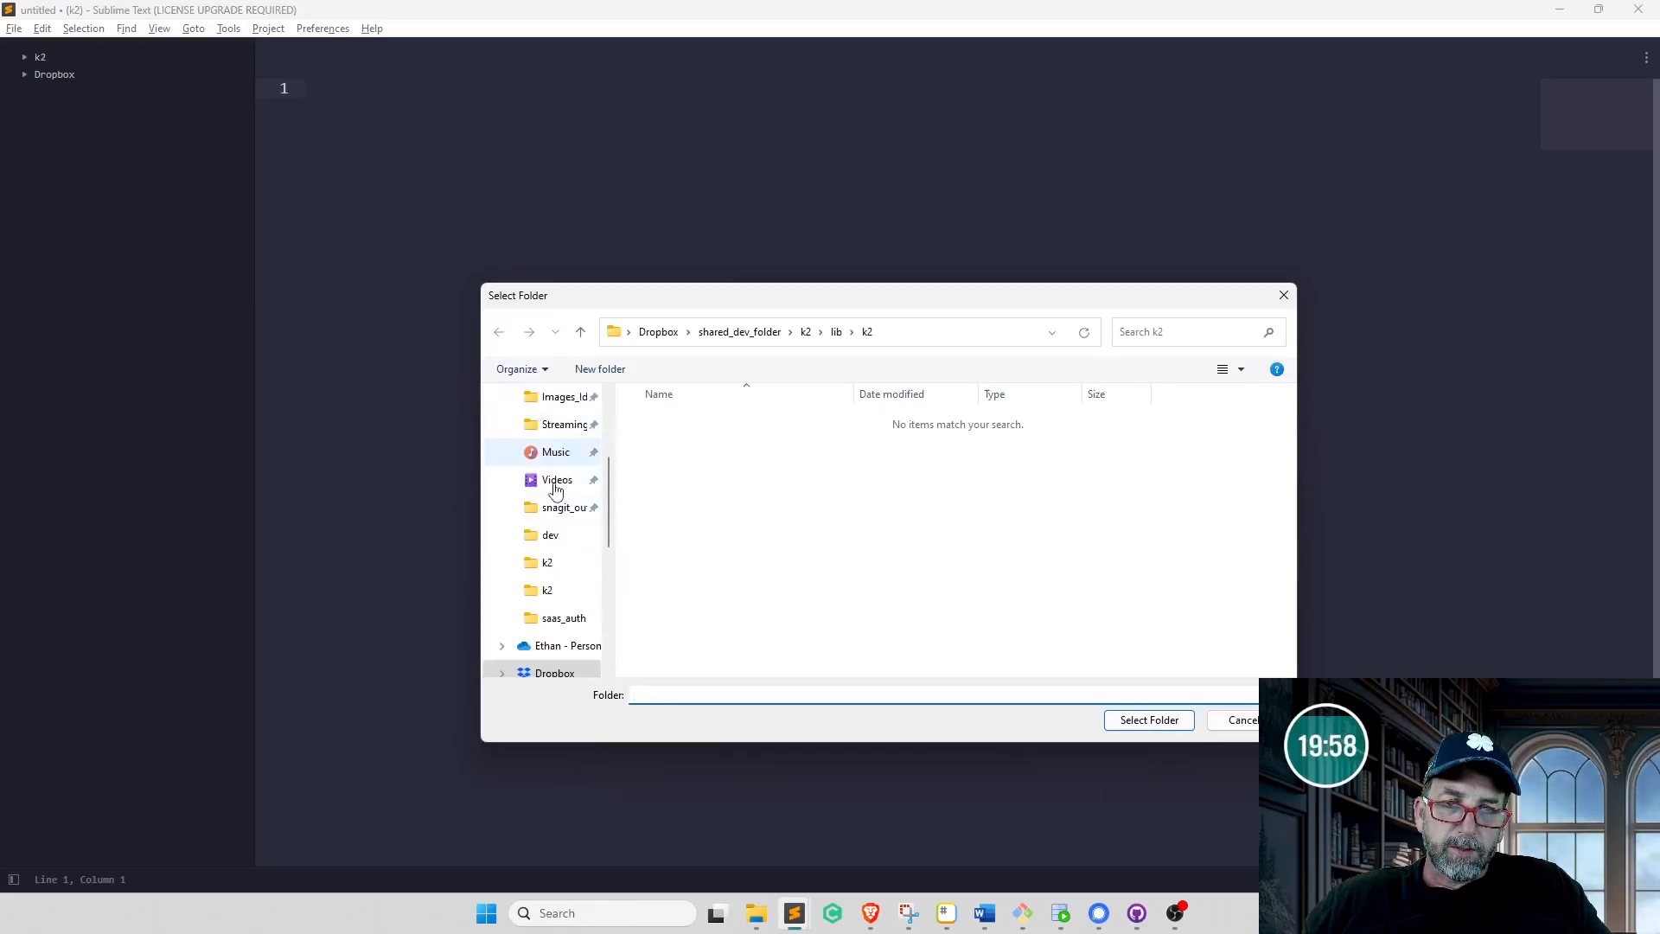
{"action": "scroll", "coordinate": [548, 490], "scroll_direction": "down", "scroll_amount": 1}
{"action": "left_click", "coordinate": [561, 567]}
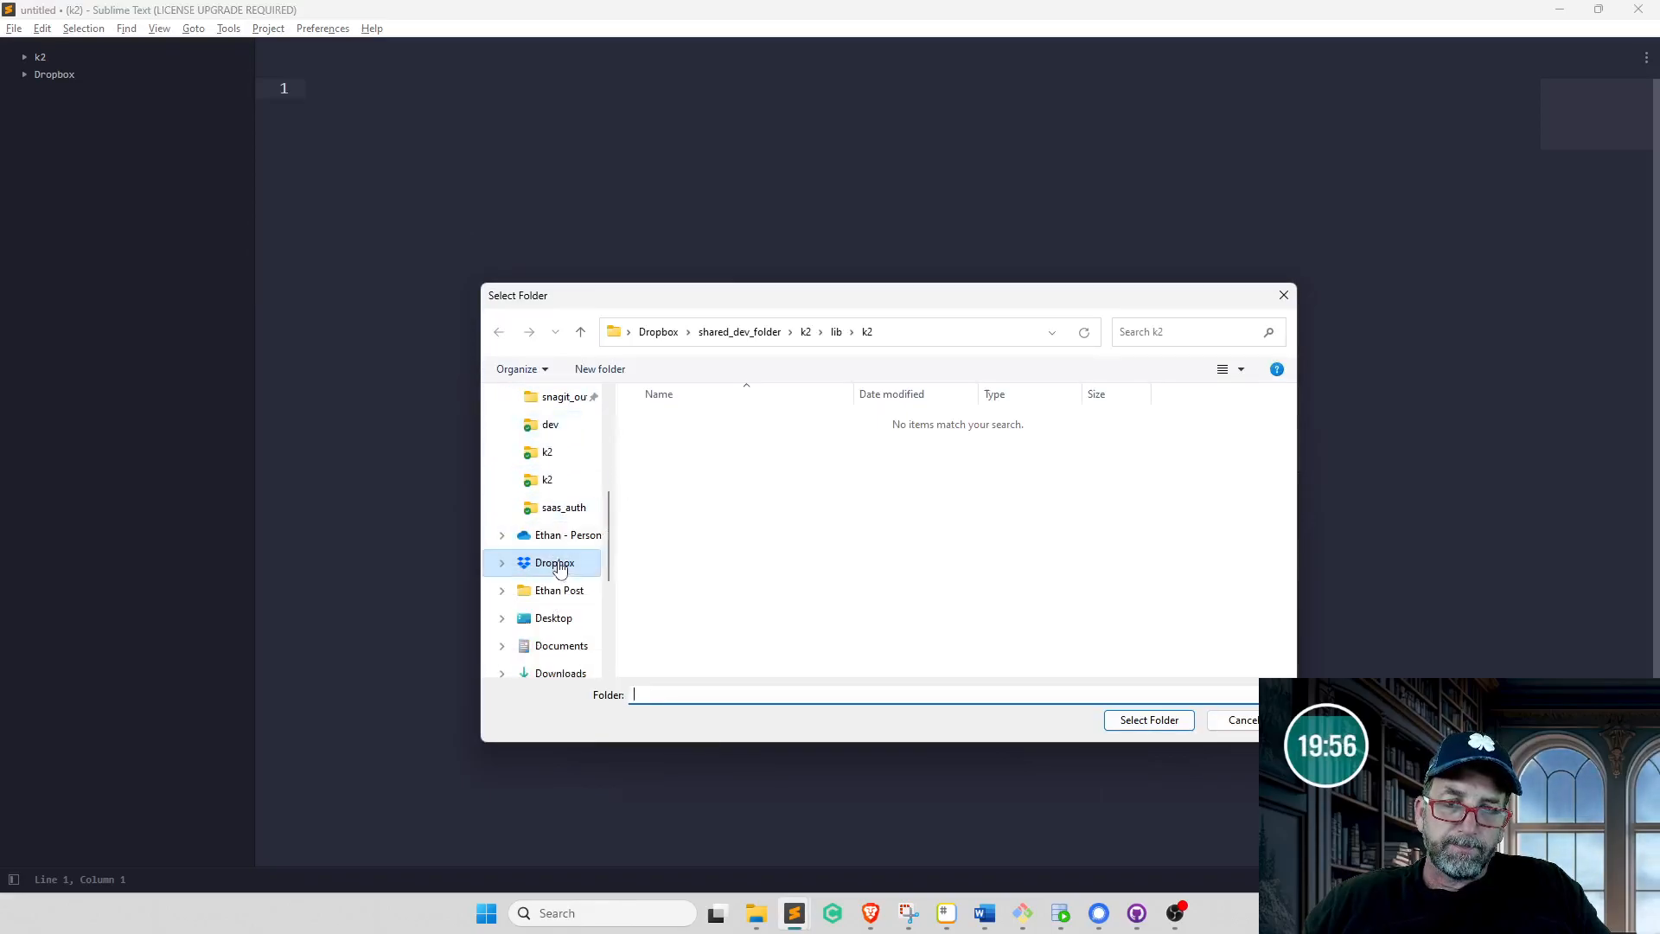
{"action": "scroll", "coordinate": [704, 558], "scroll_direction": "down", "scroll_amount": 3}
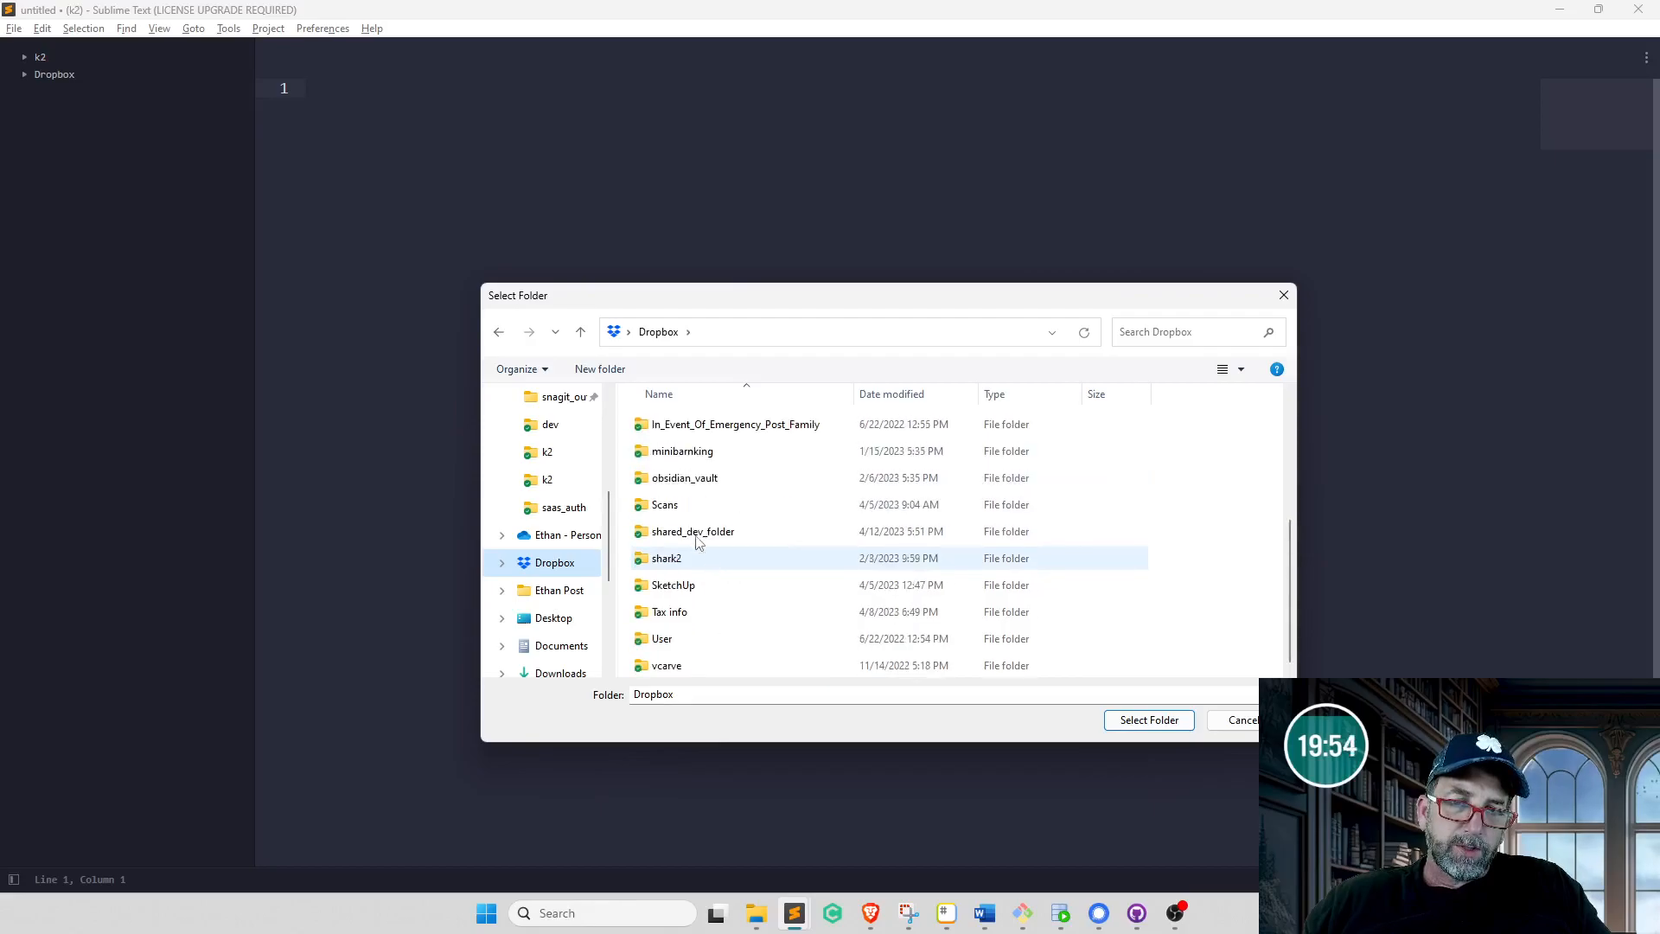
{"action": "double_click", "coordinate": [702, 541]}
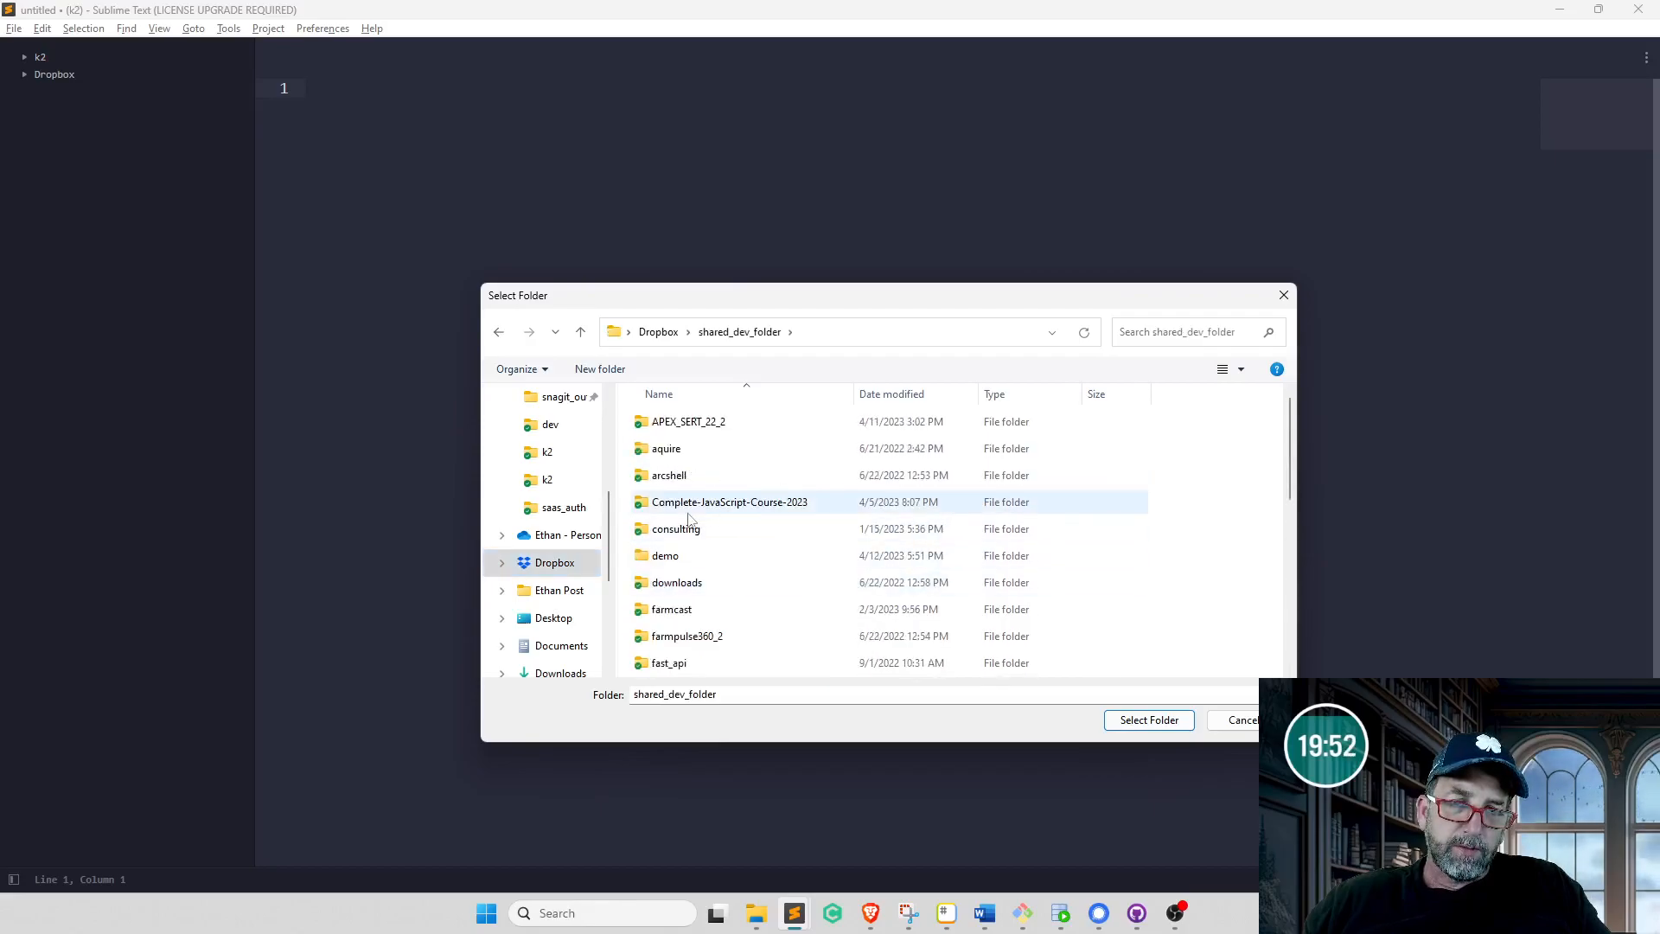
{"action": "scroll", "coordinate": [710, 543], "scroll_direction": "down", "scroll_amount": 1}
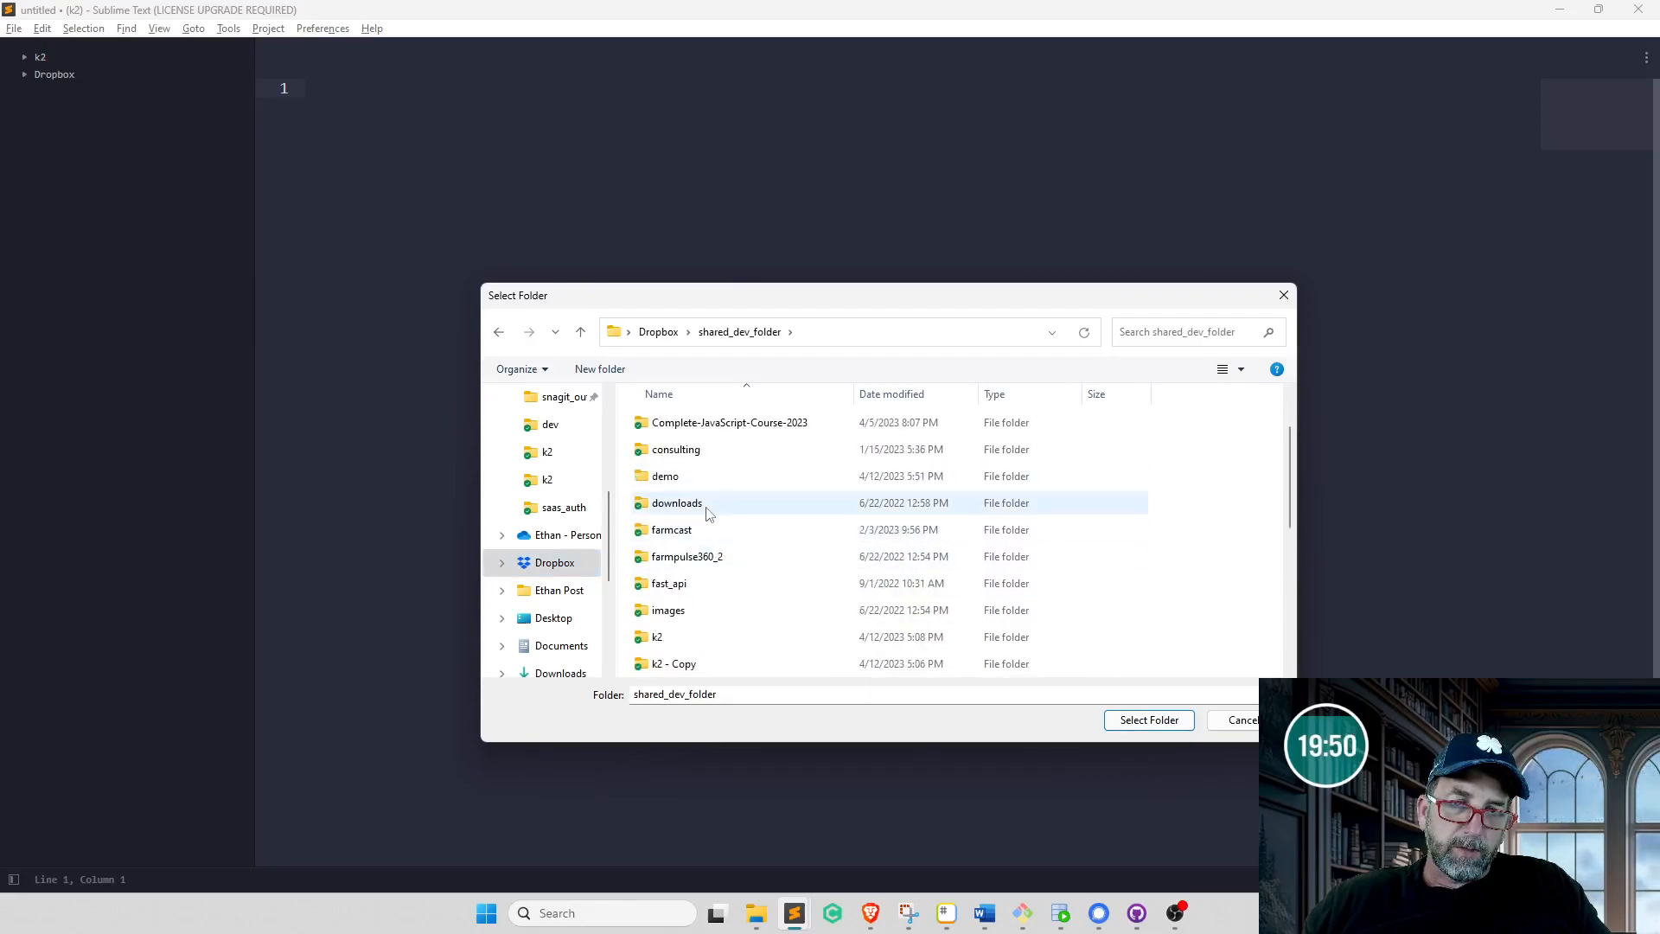
{"action": "left_click", "coordinate": [670, 478]}
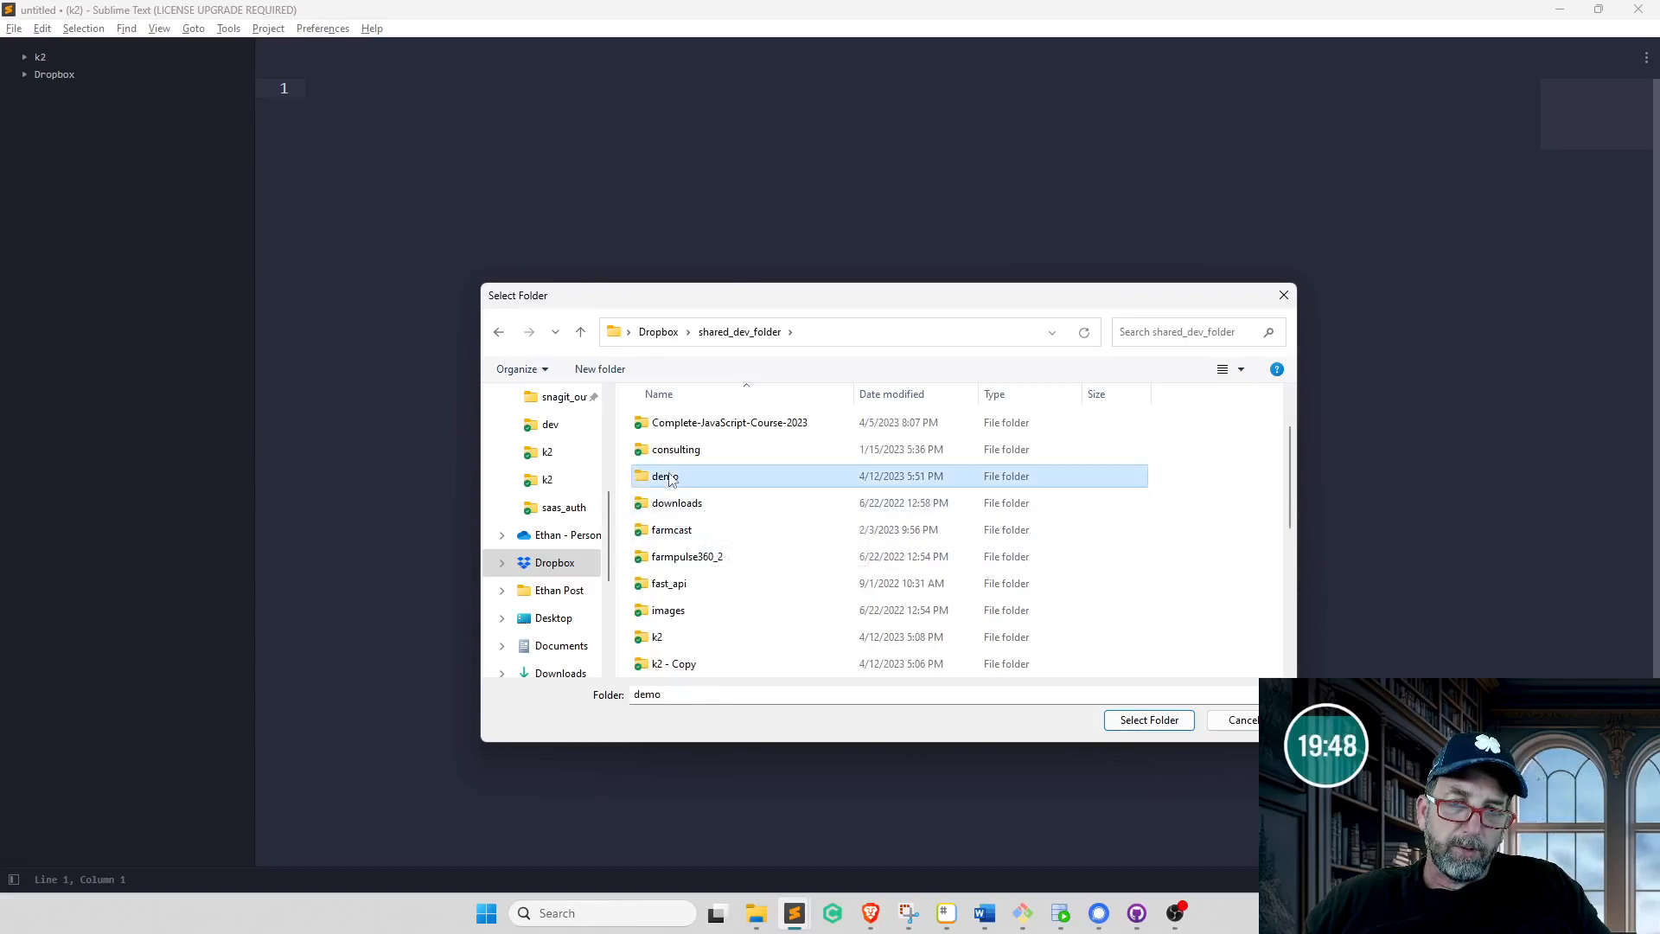
{"action": "left_click", "coordinate": [1159, 723]}
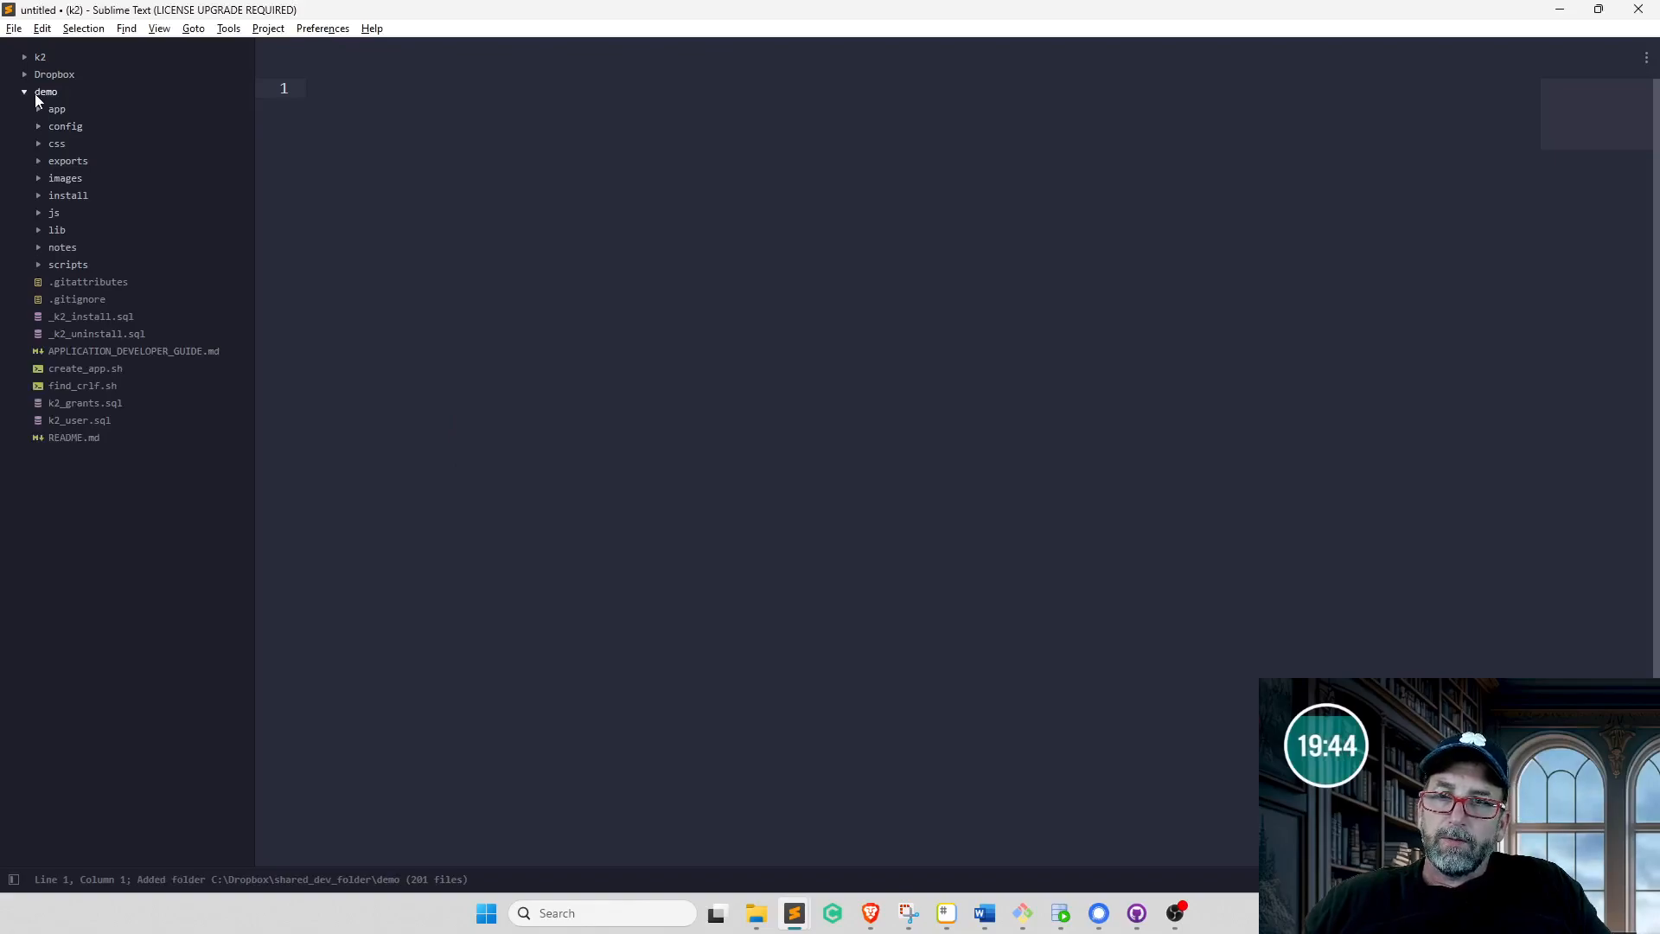
{"action": "left_click", "coordinate": [55, 109]}
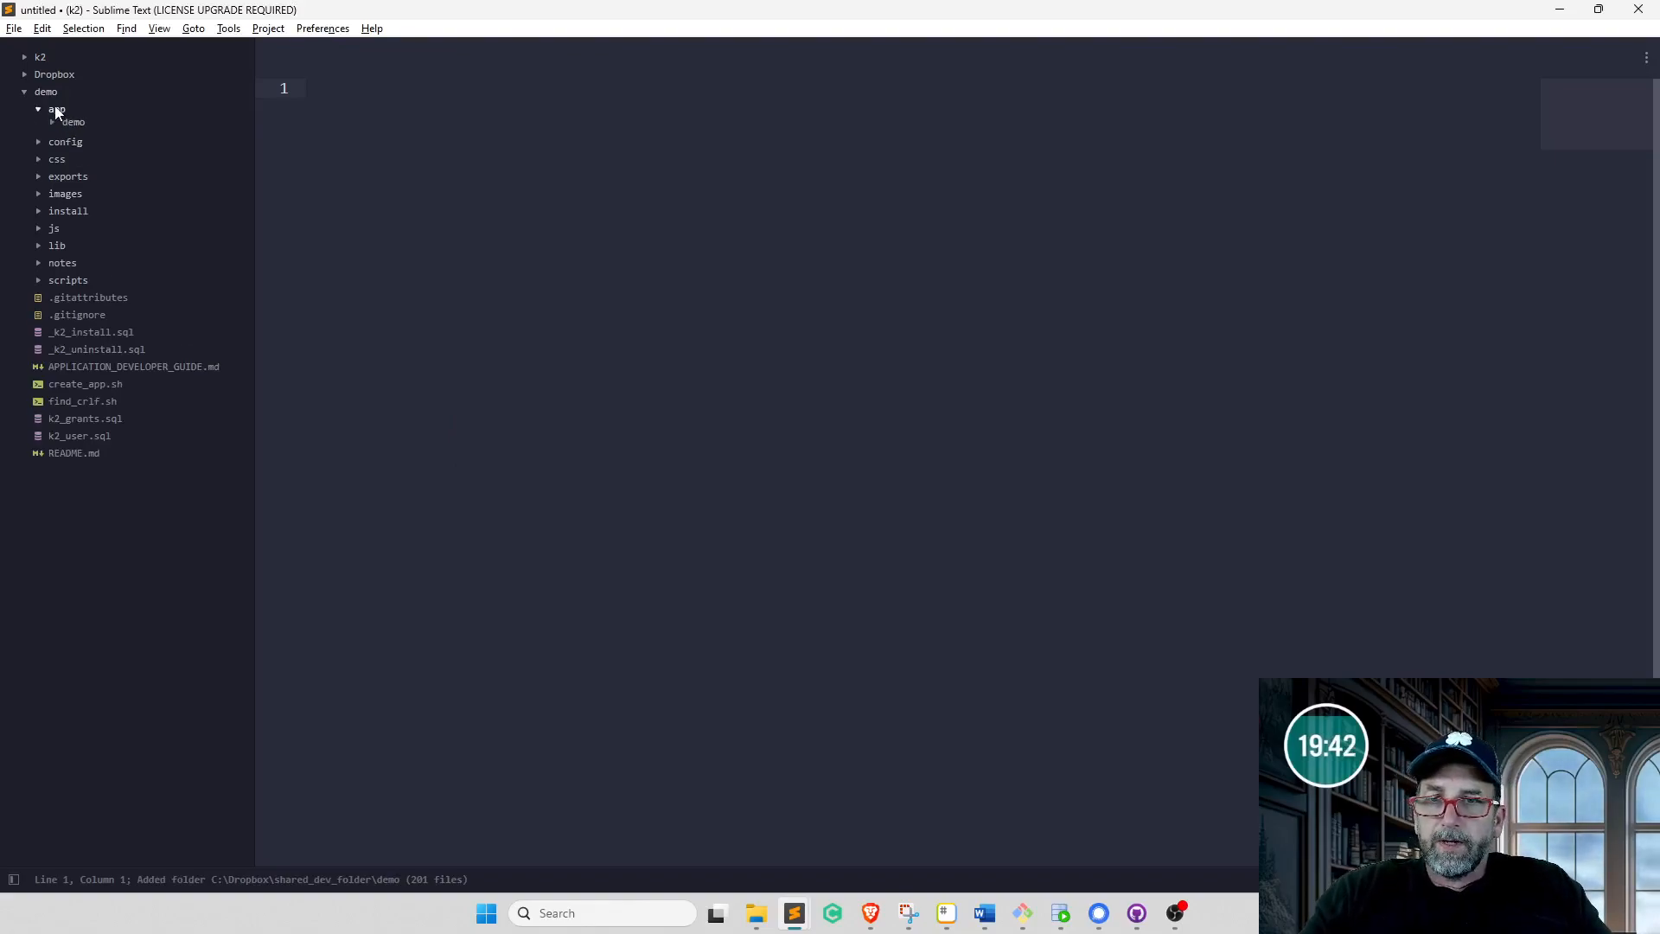
{"action": "left_click", "coordinate": [67, 128]}
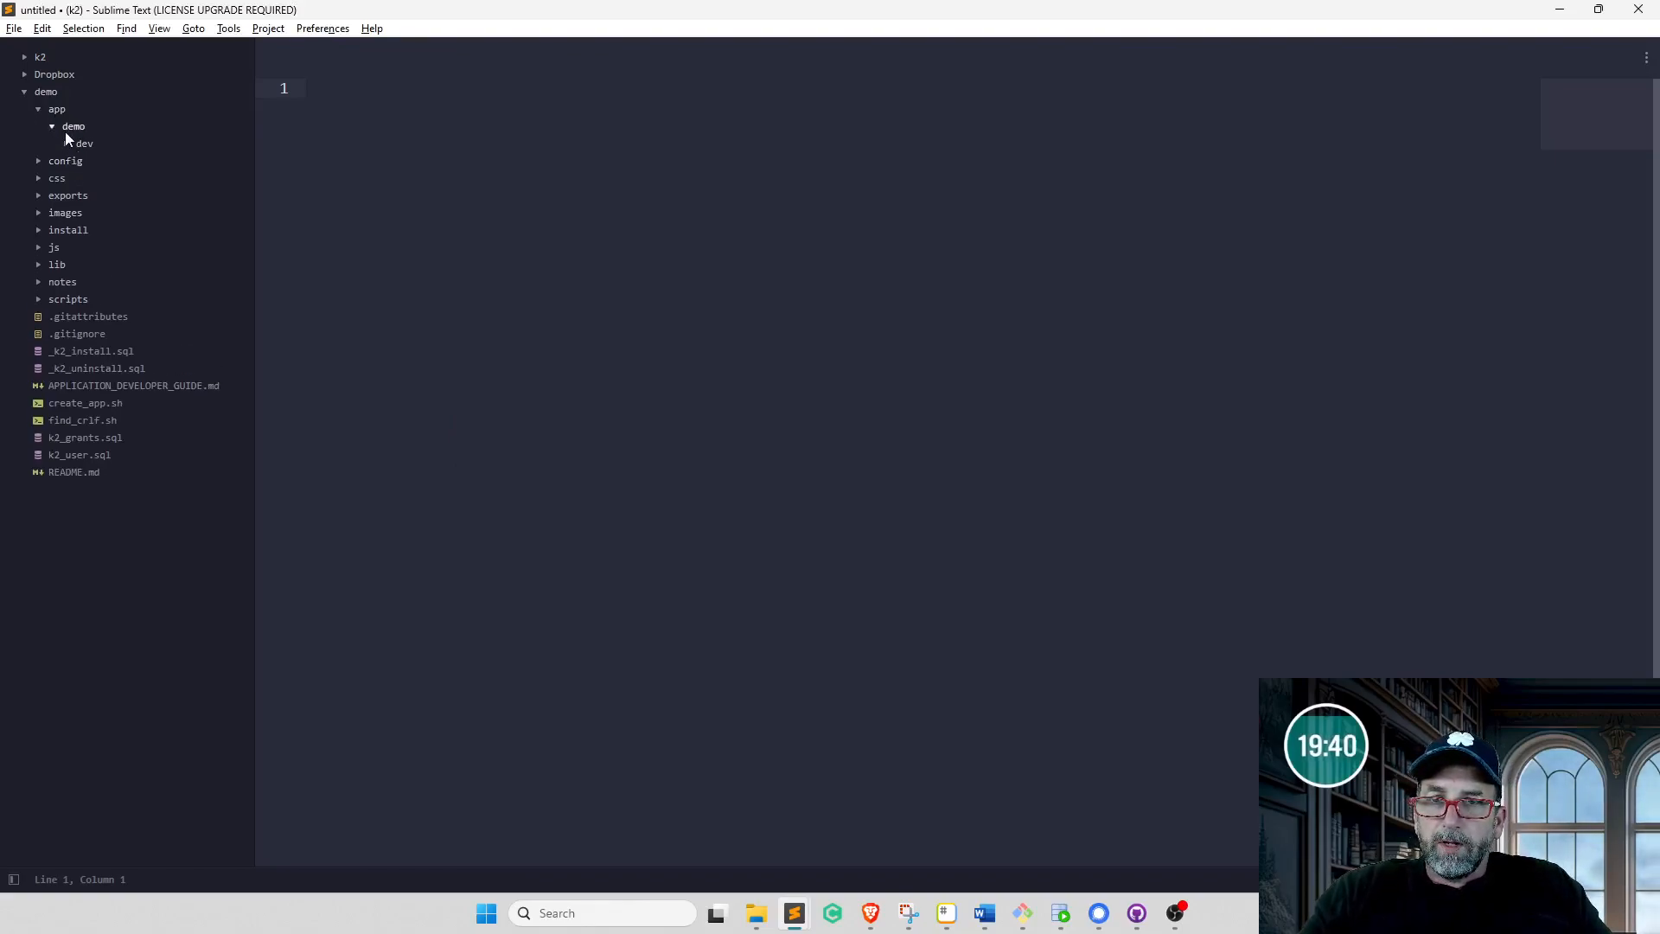
{"action": "left_click", "coordinate": [58, 112]}
{"action": "left_click", "coordinate": [64, 128]}
{"action": "left_click", "coordinate": [64, 128]}
{"action": "left_click", "coordinate": [62, 144]}
{"action": "left_click", "coordinate": [62, 144]}
{"action": "left_click", "coordinate": [59, 162]}
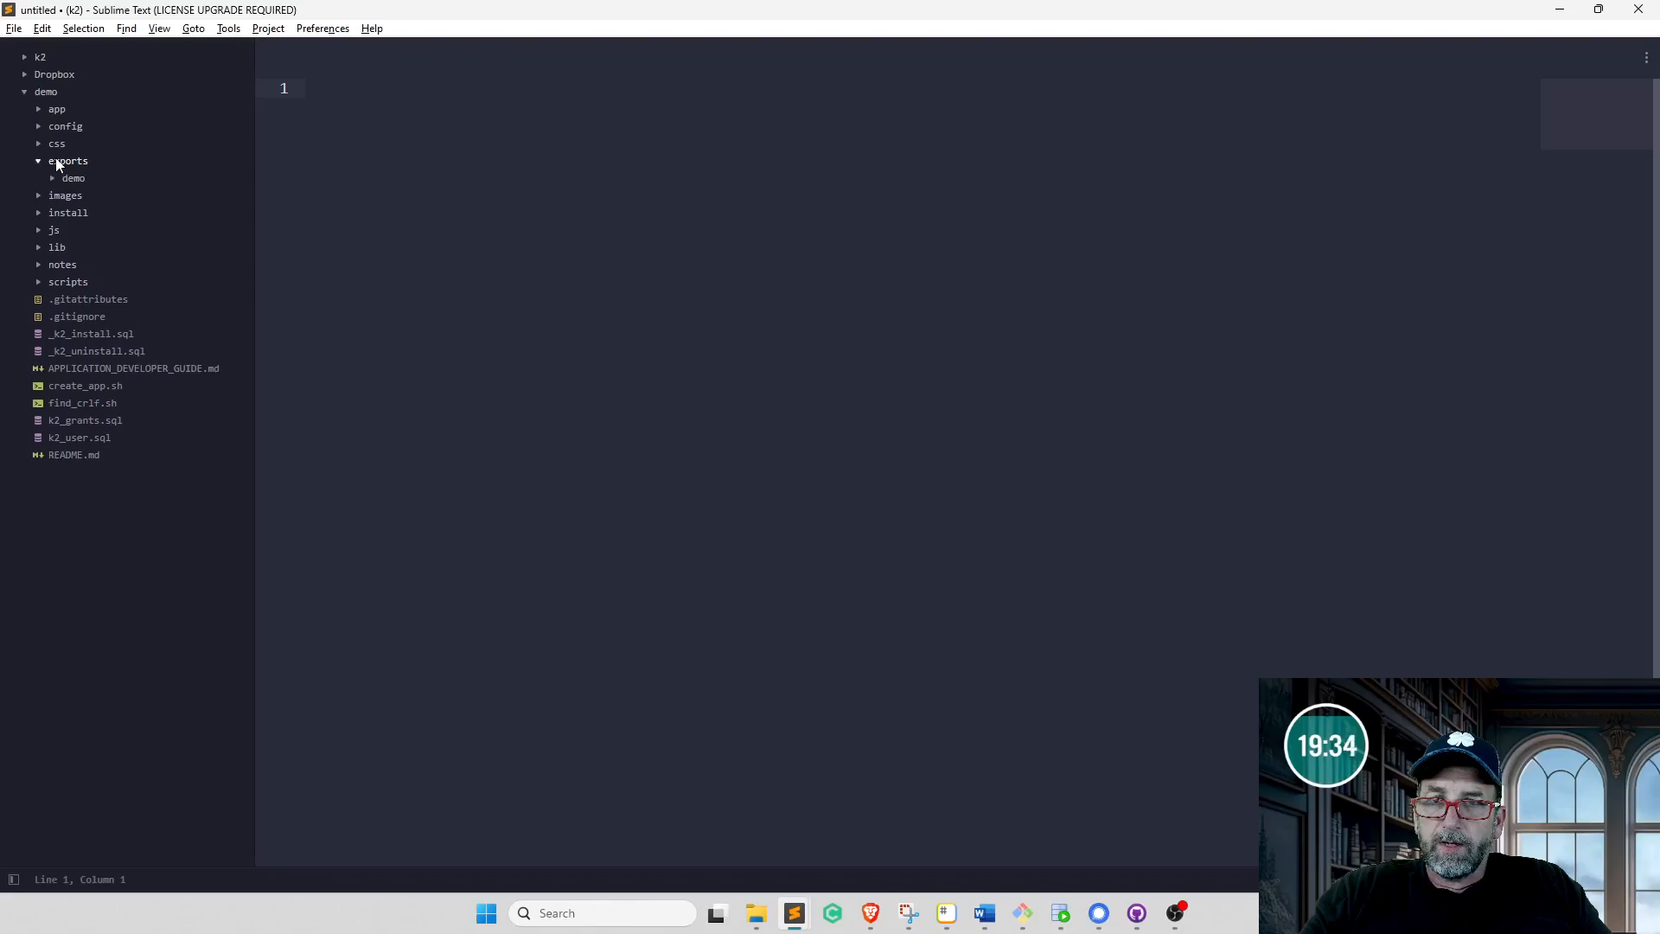
{"action": "left_click", "coordinate": [75, 178]}
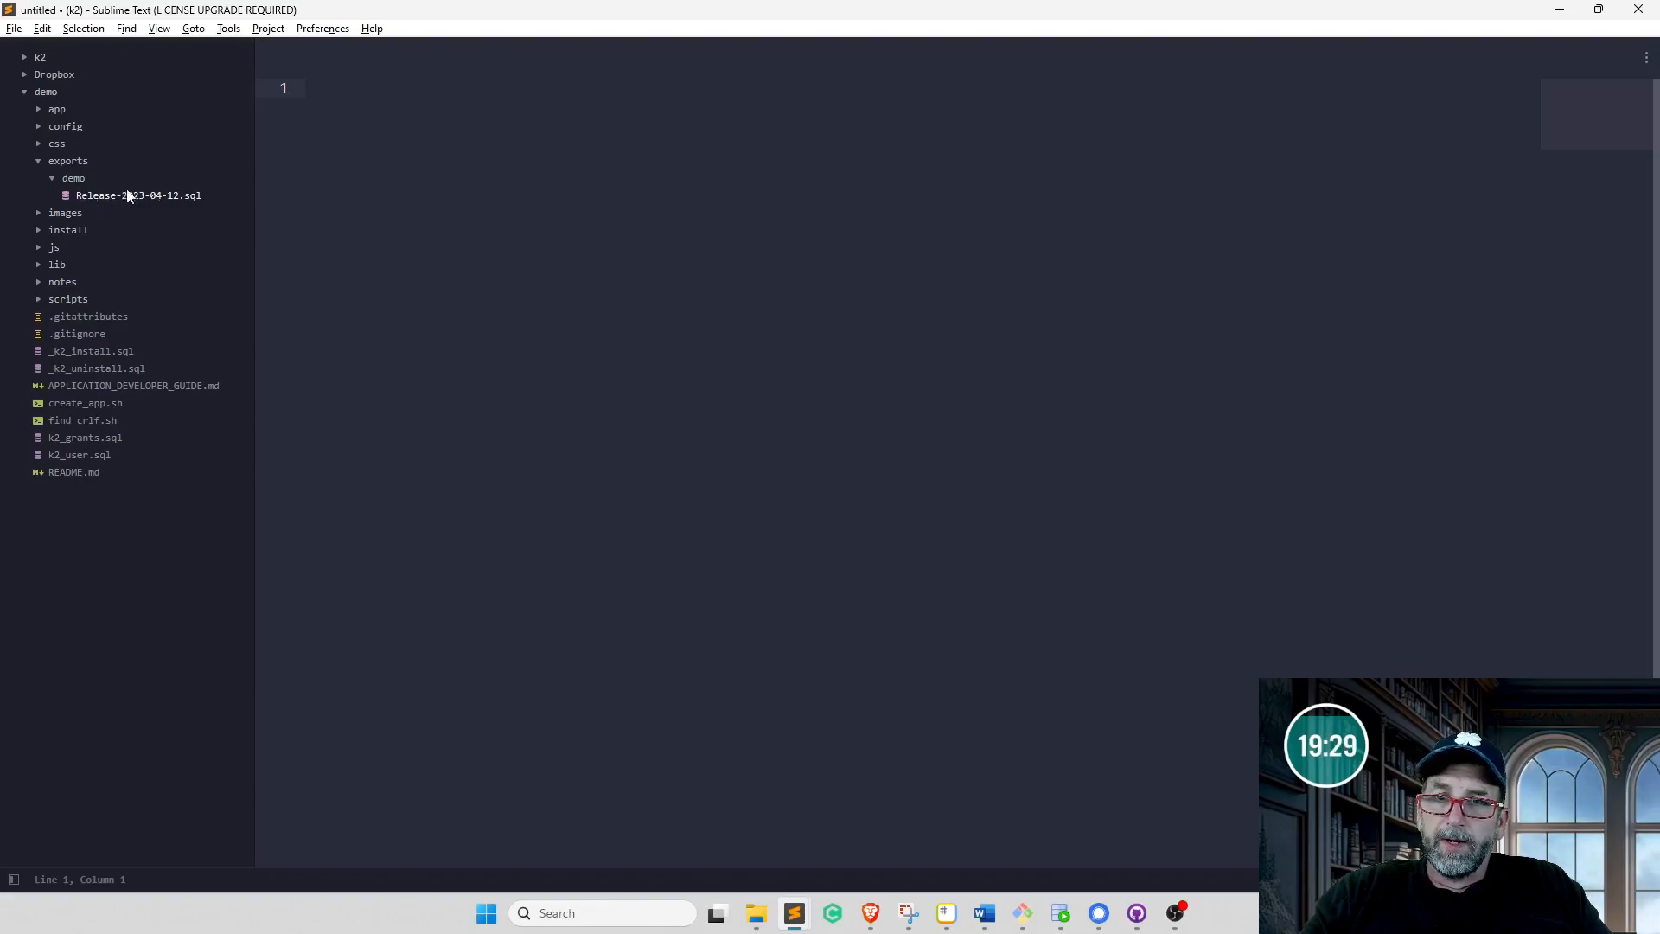
{"action": "left_click", "coordinate": [70, 160]}
{"action": "left_click", "coordinate": [67, 178]}
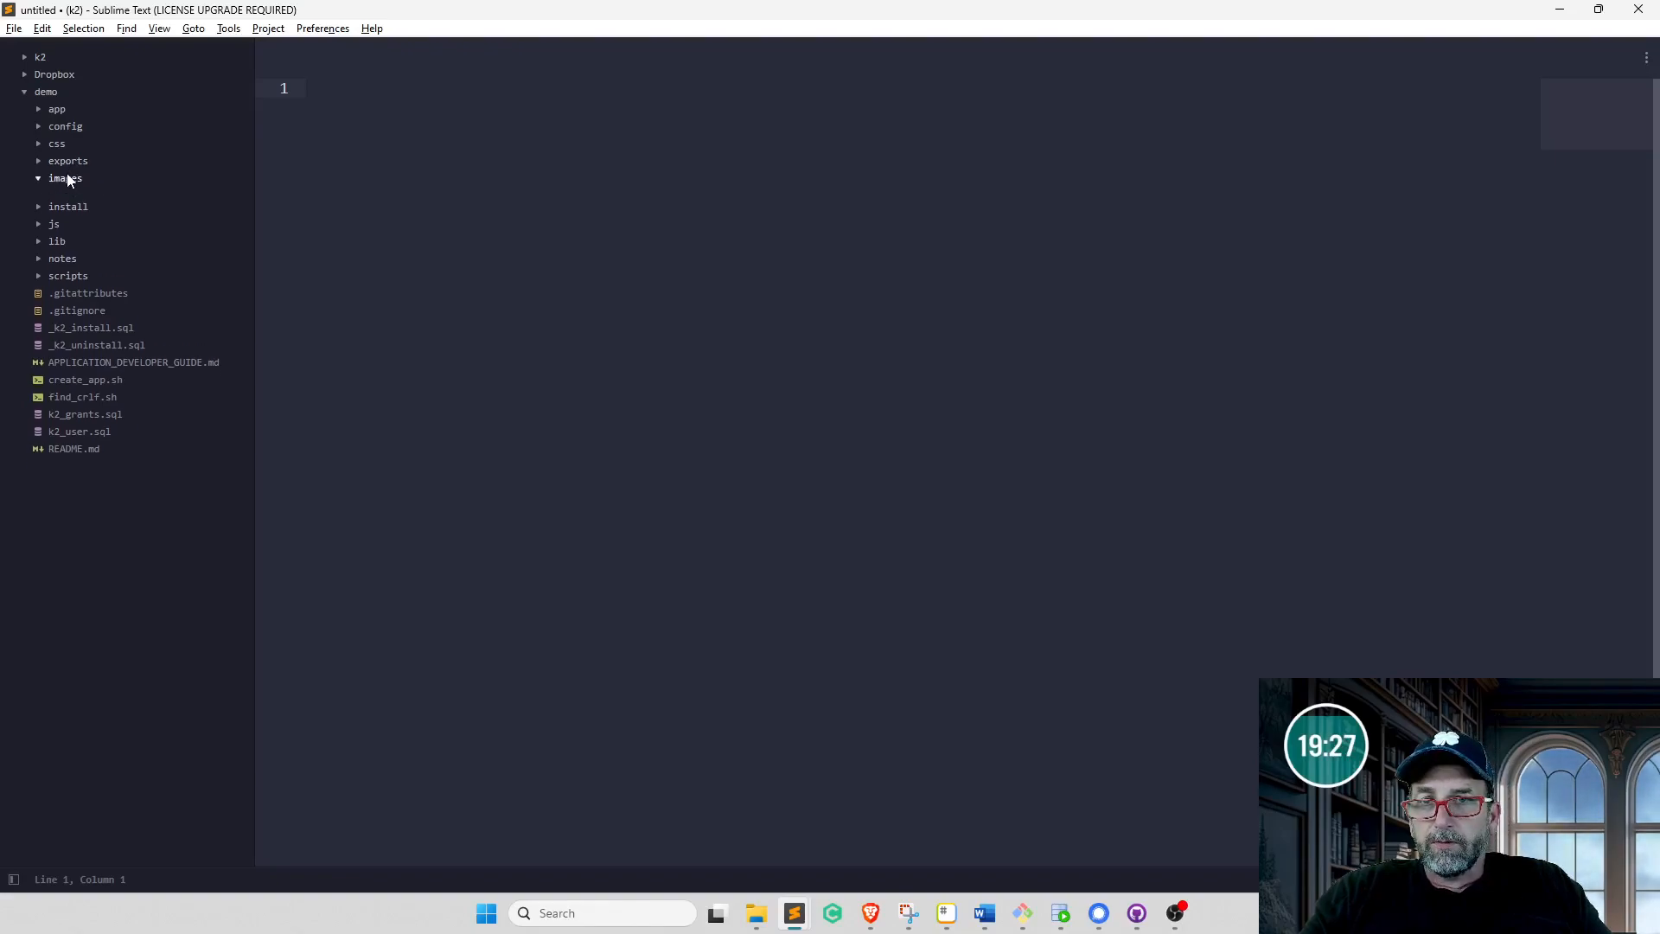
{"action": "left_click", "coordinate": [75, 193]}
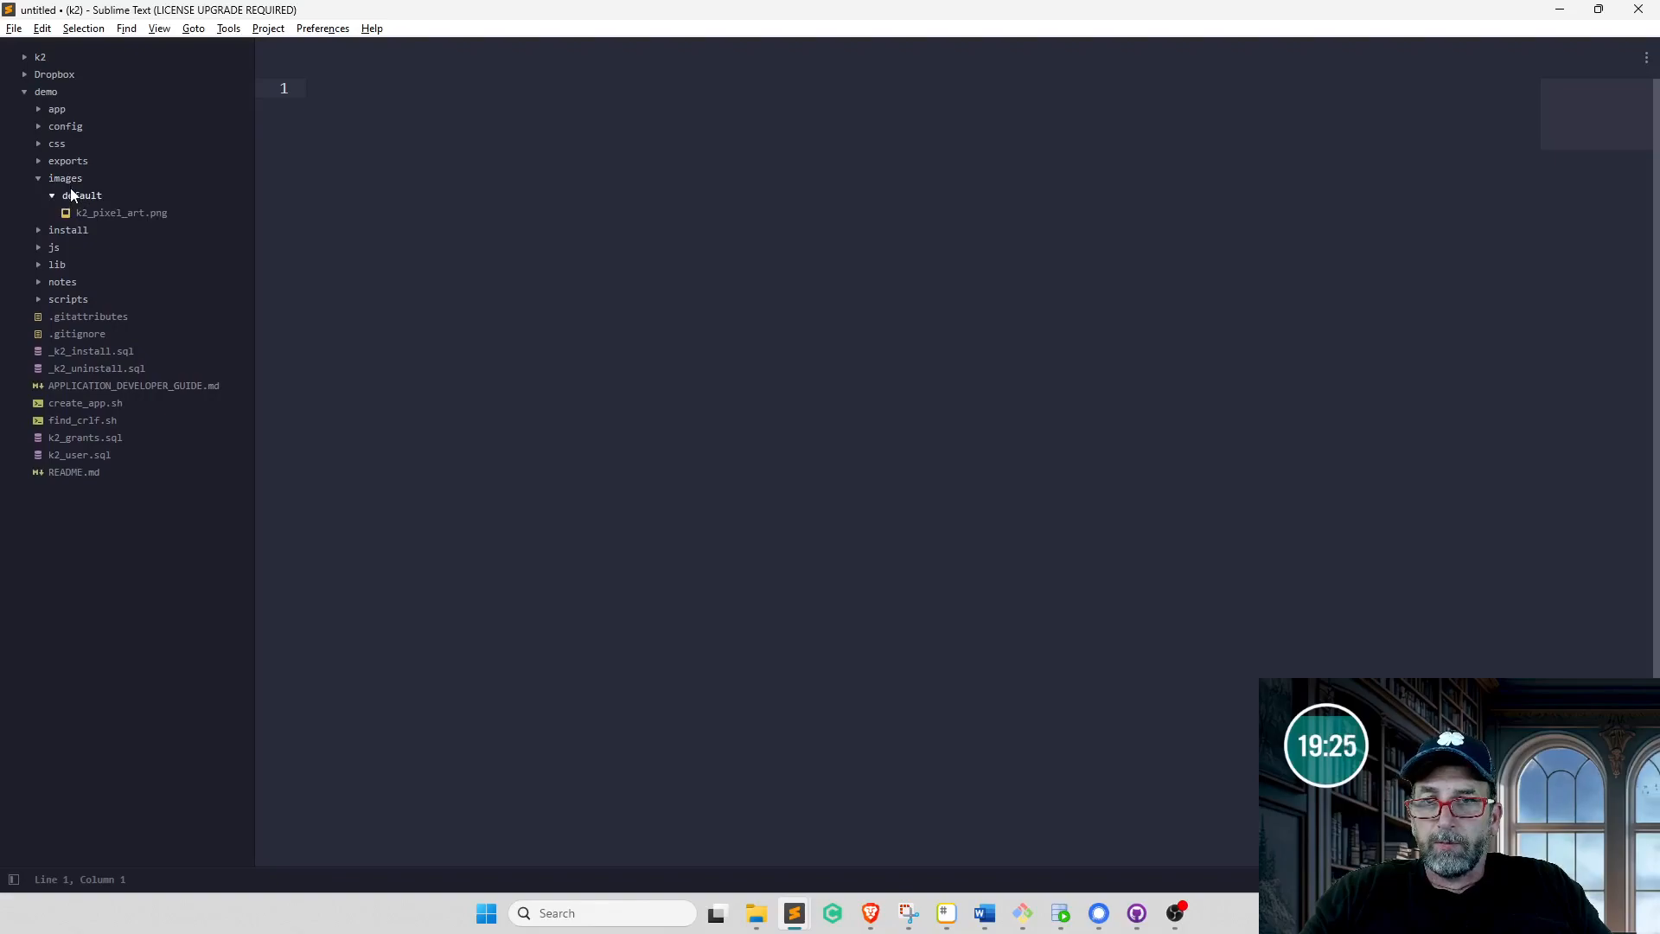
{"action": "left_click", "coordinate": [67, 180]}
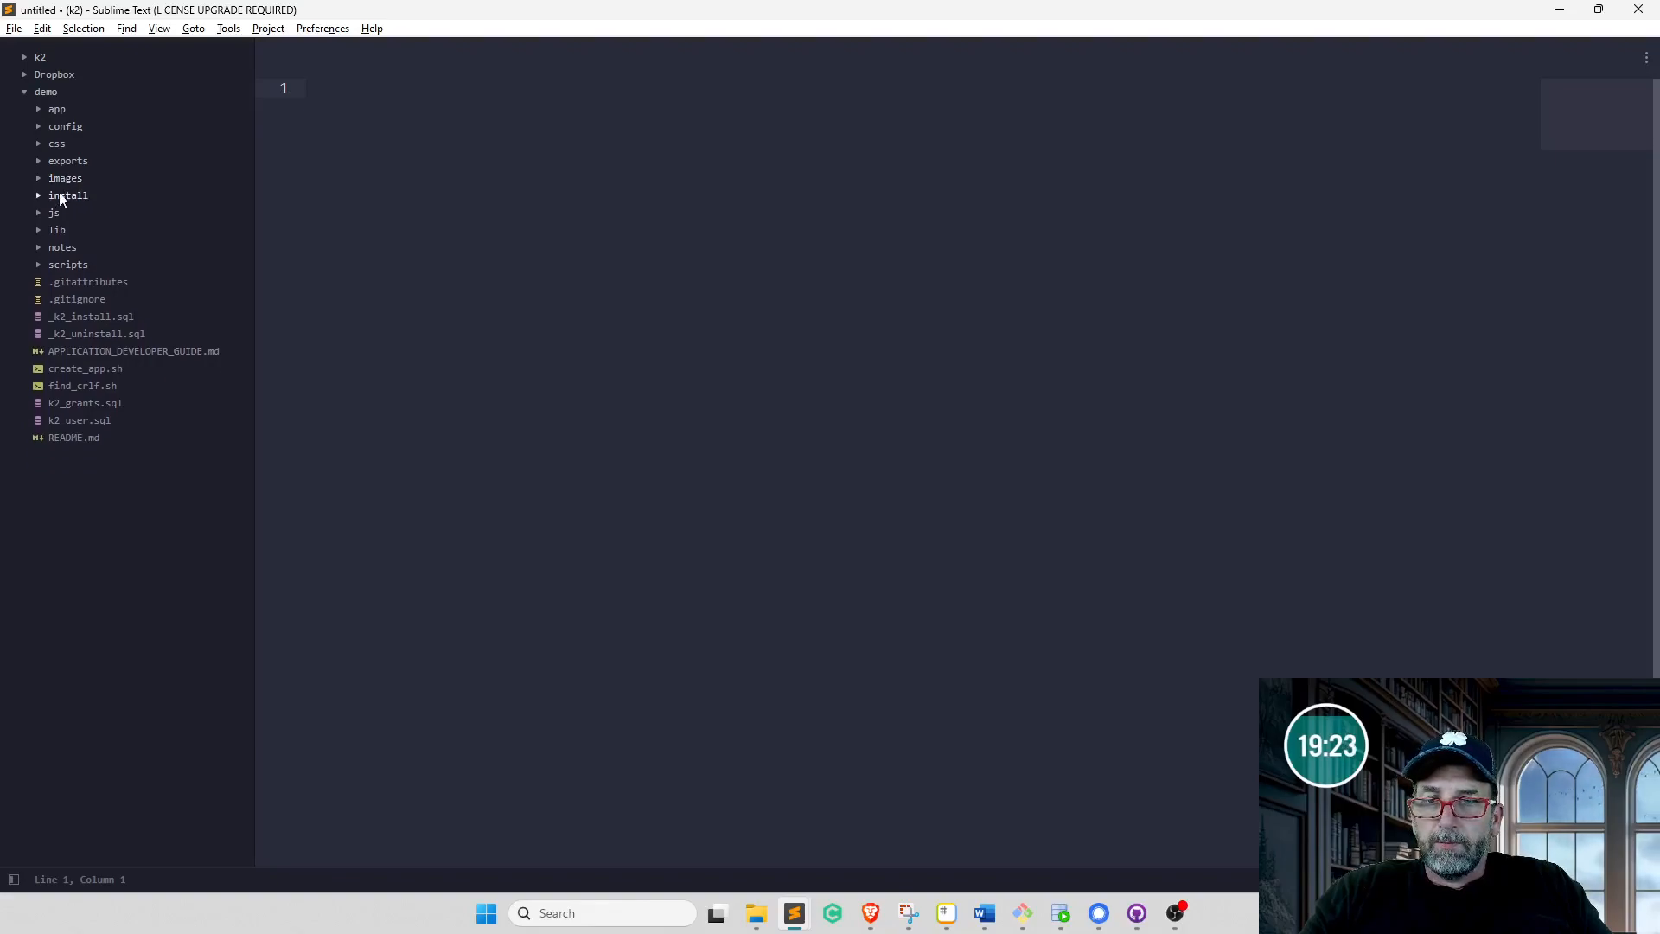
{"action": "left_click", "coordinate": [60, 178]}
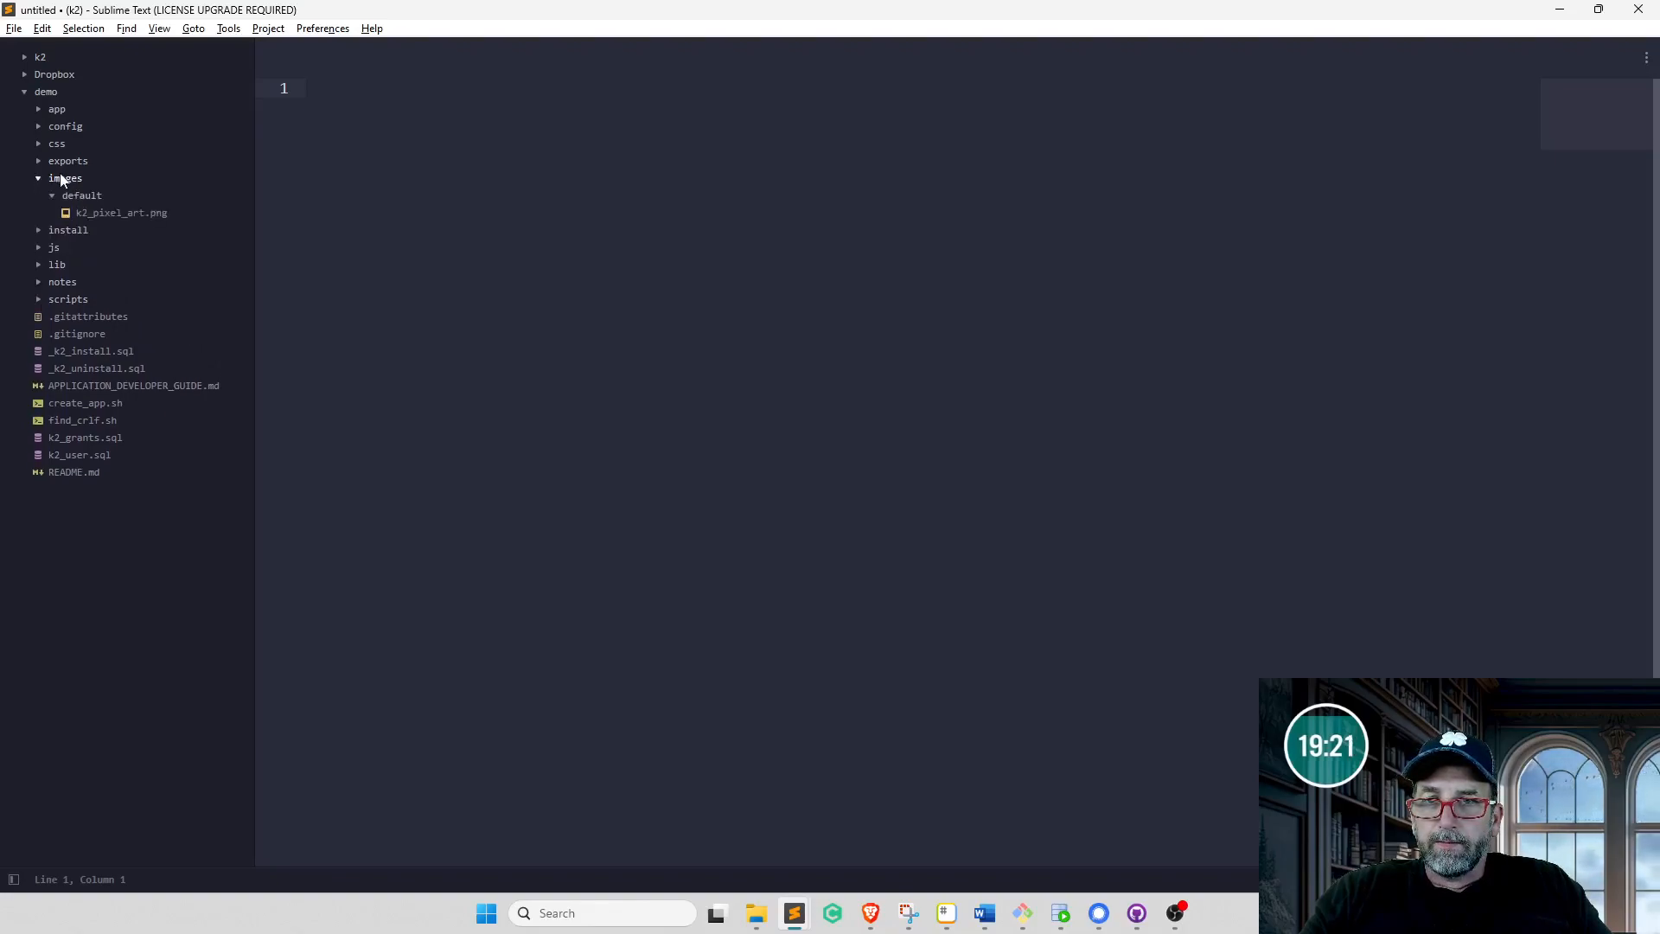
{"action": "left_click", "coordinate": [60, 178]}
{"action": "left_click", "coordinate": [66, 197]}
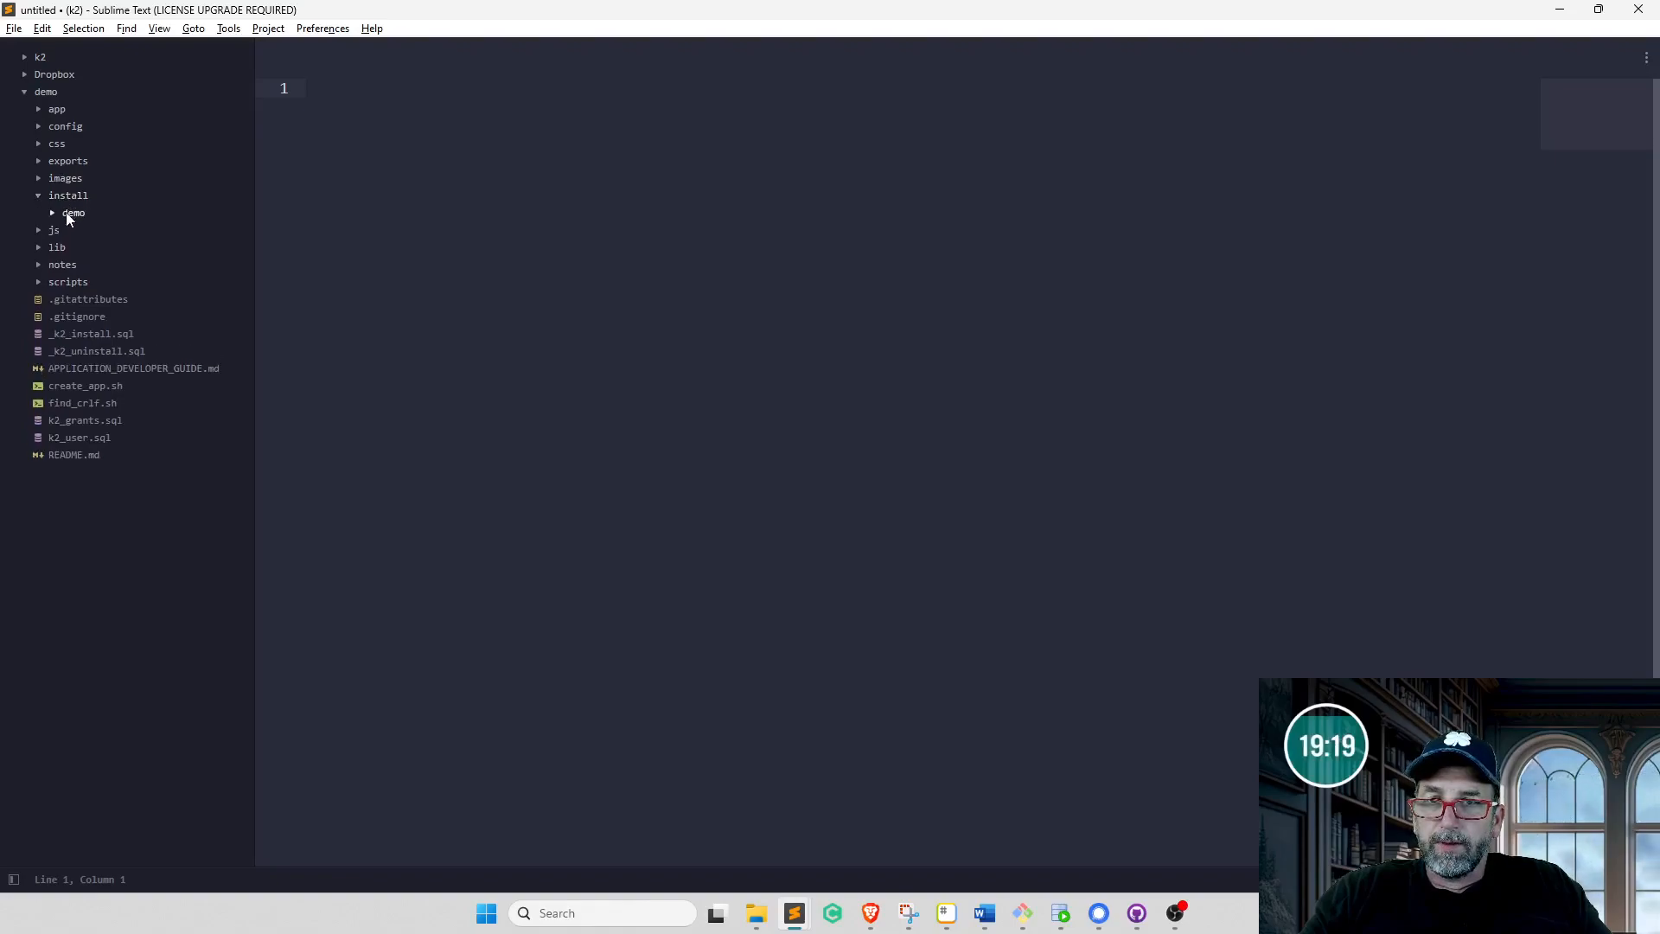
{"action": "left_click", "coordinate": [62, 197]}
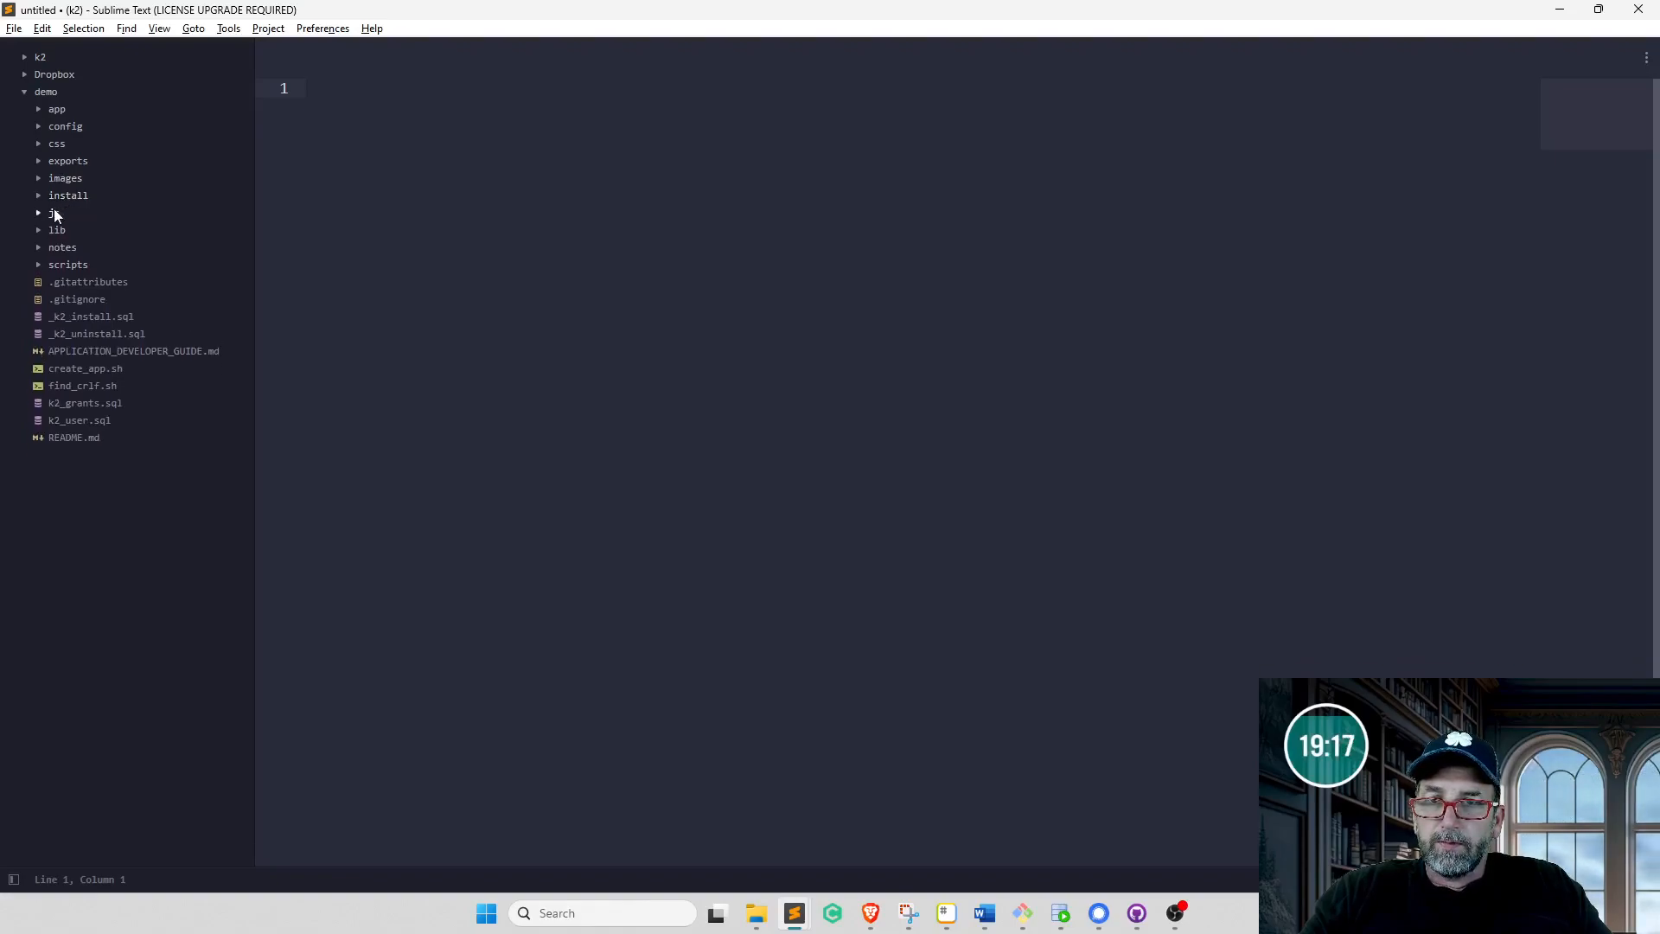
{"action": "left_click", "coordinate": [55, 215]}
{"action": "left_click", "coordinate": [55, 216]}
{"action": "left_click", "coordinate": [56, 232]}
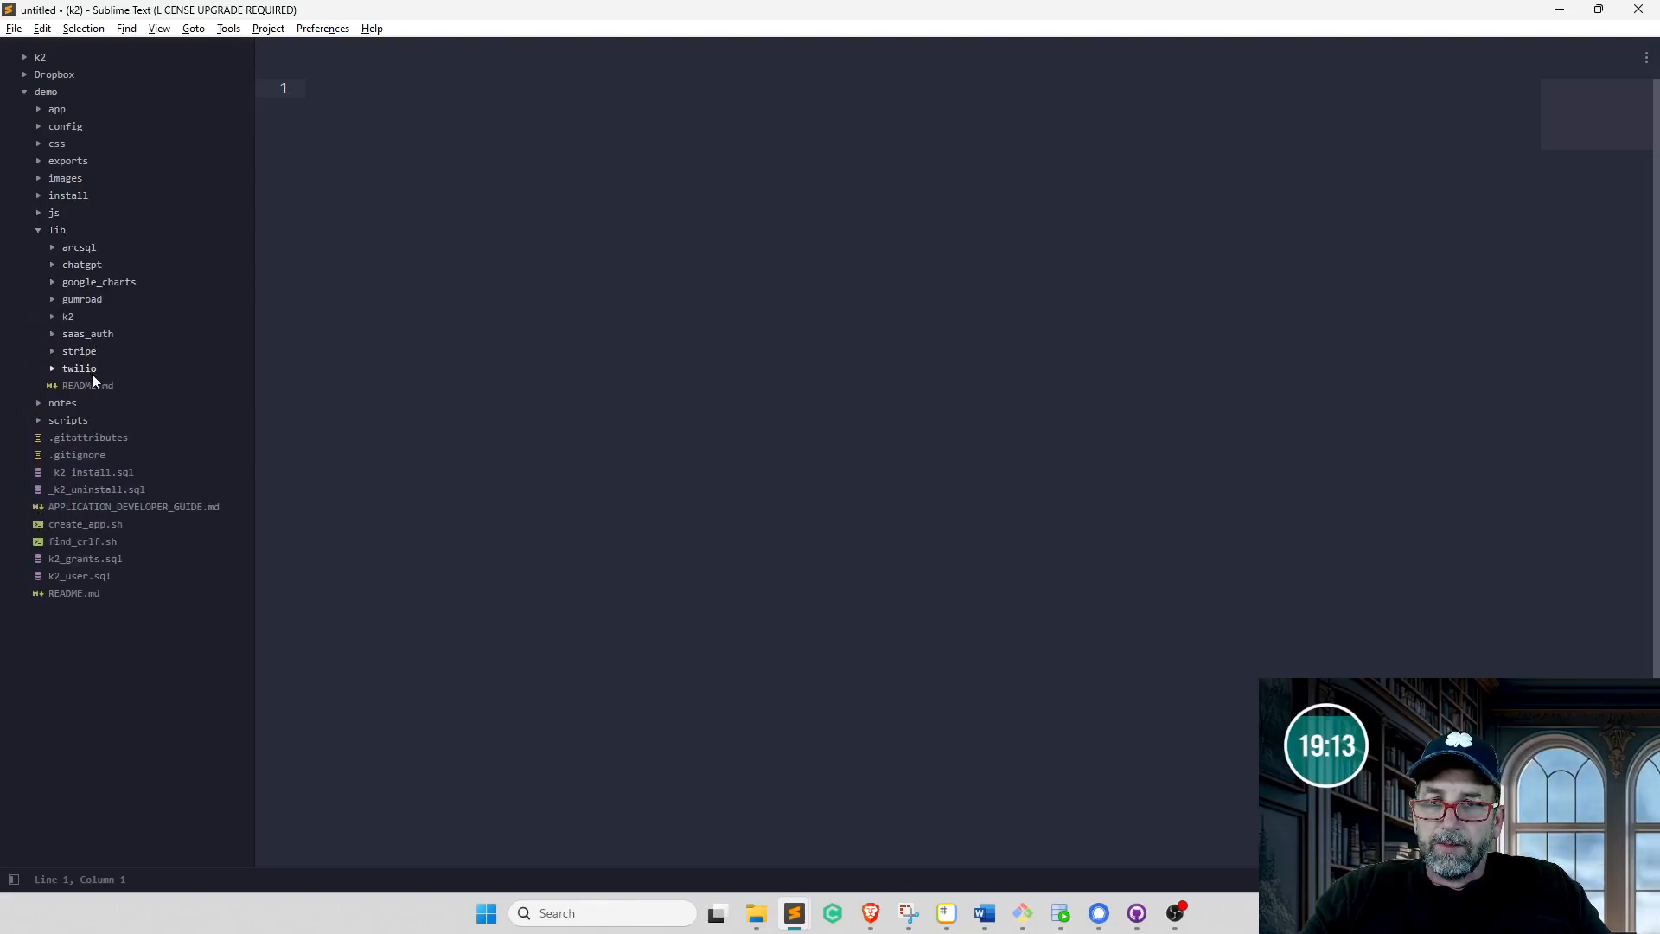
{"action": "left_click", "coordinate": [56, 230]}
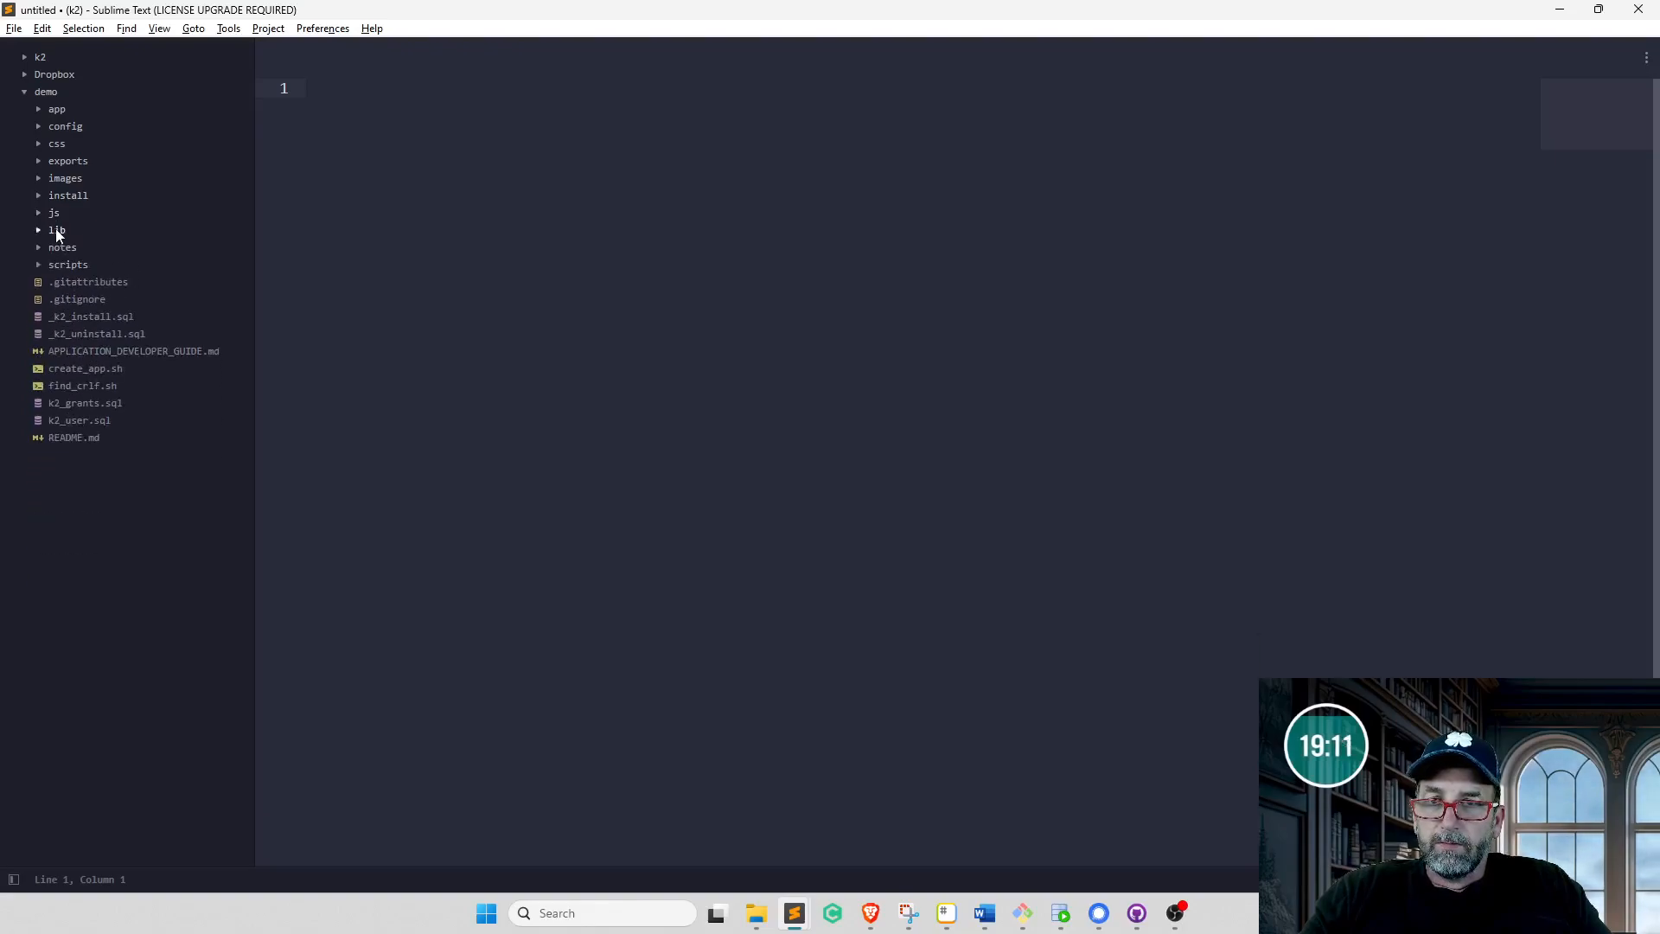
{"action": "left_click", "coordinate": [61, 251]}
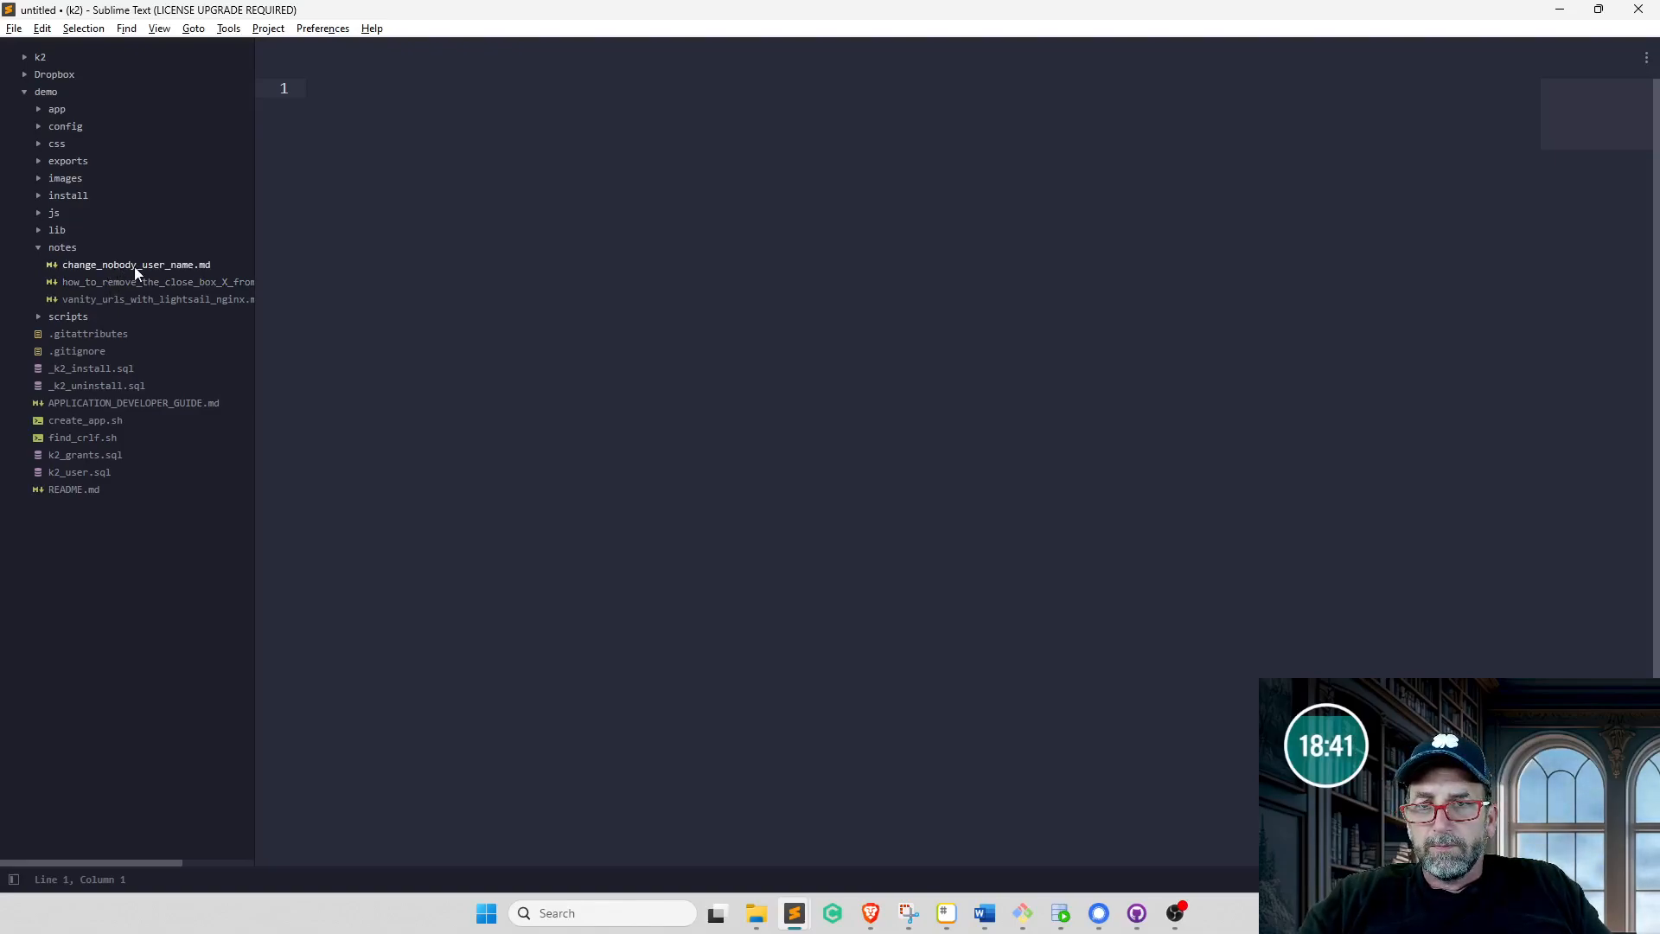
{"action": "left_click", "coordinate": [46, 245]}
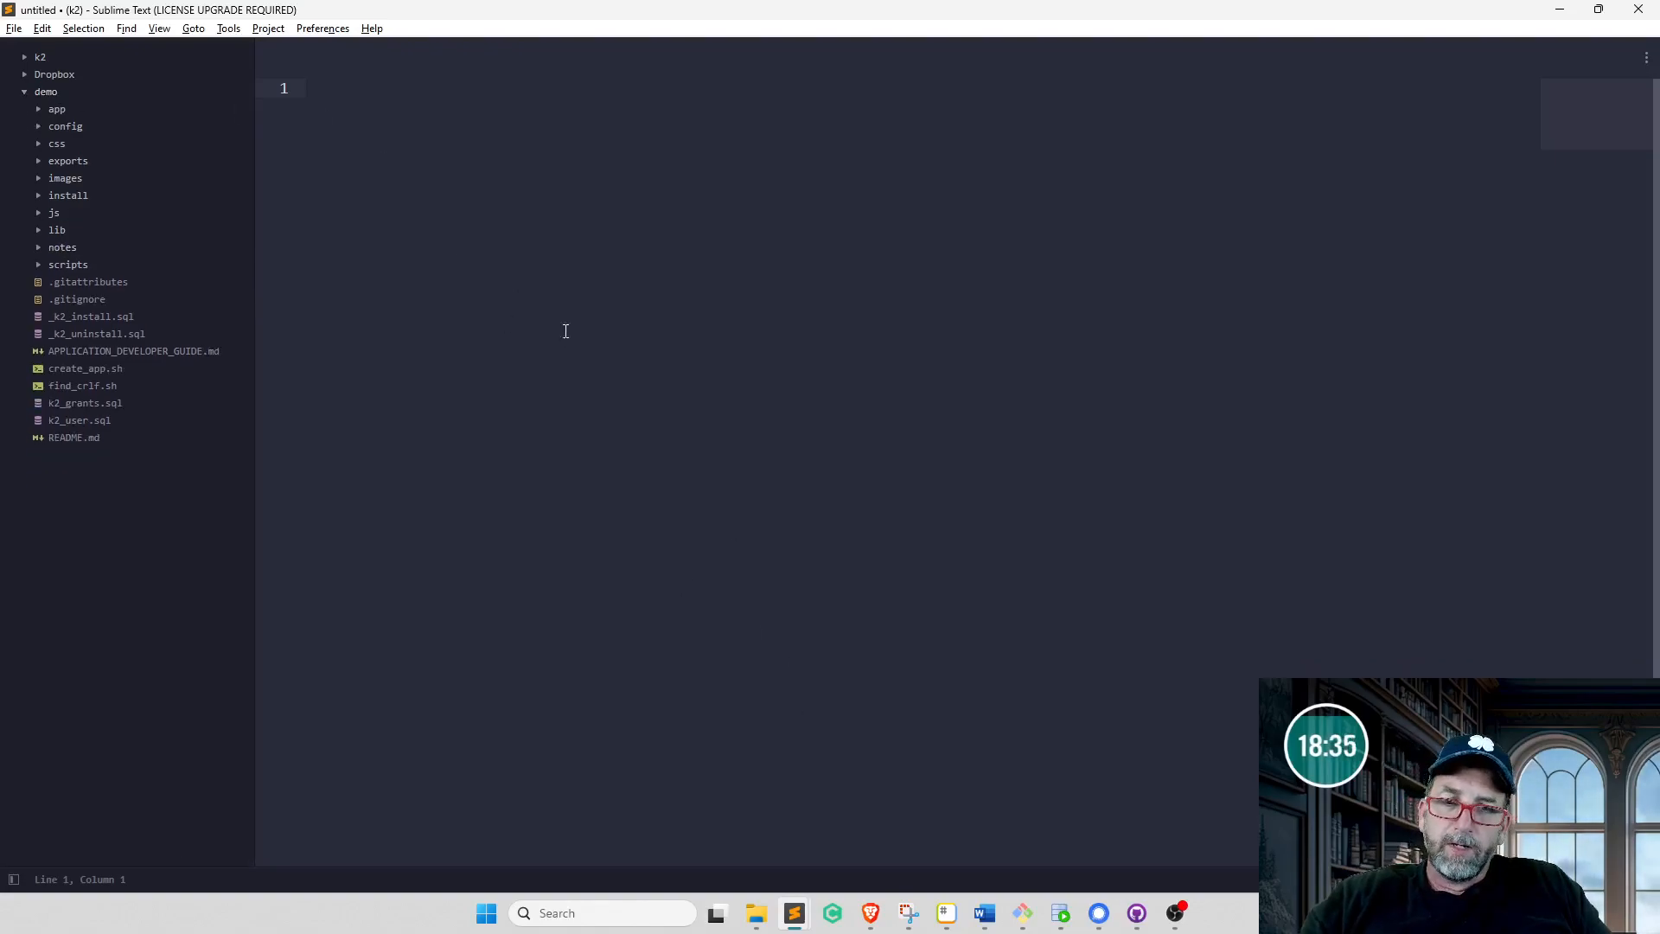
- Back on the App Builder tab, dismiss the session warning and sign out of the workspace
{"action": "left_click", "coordinate": [871, 914]}
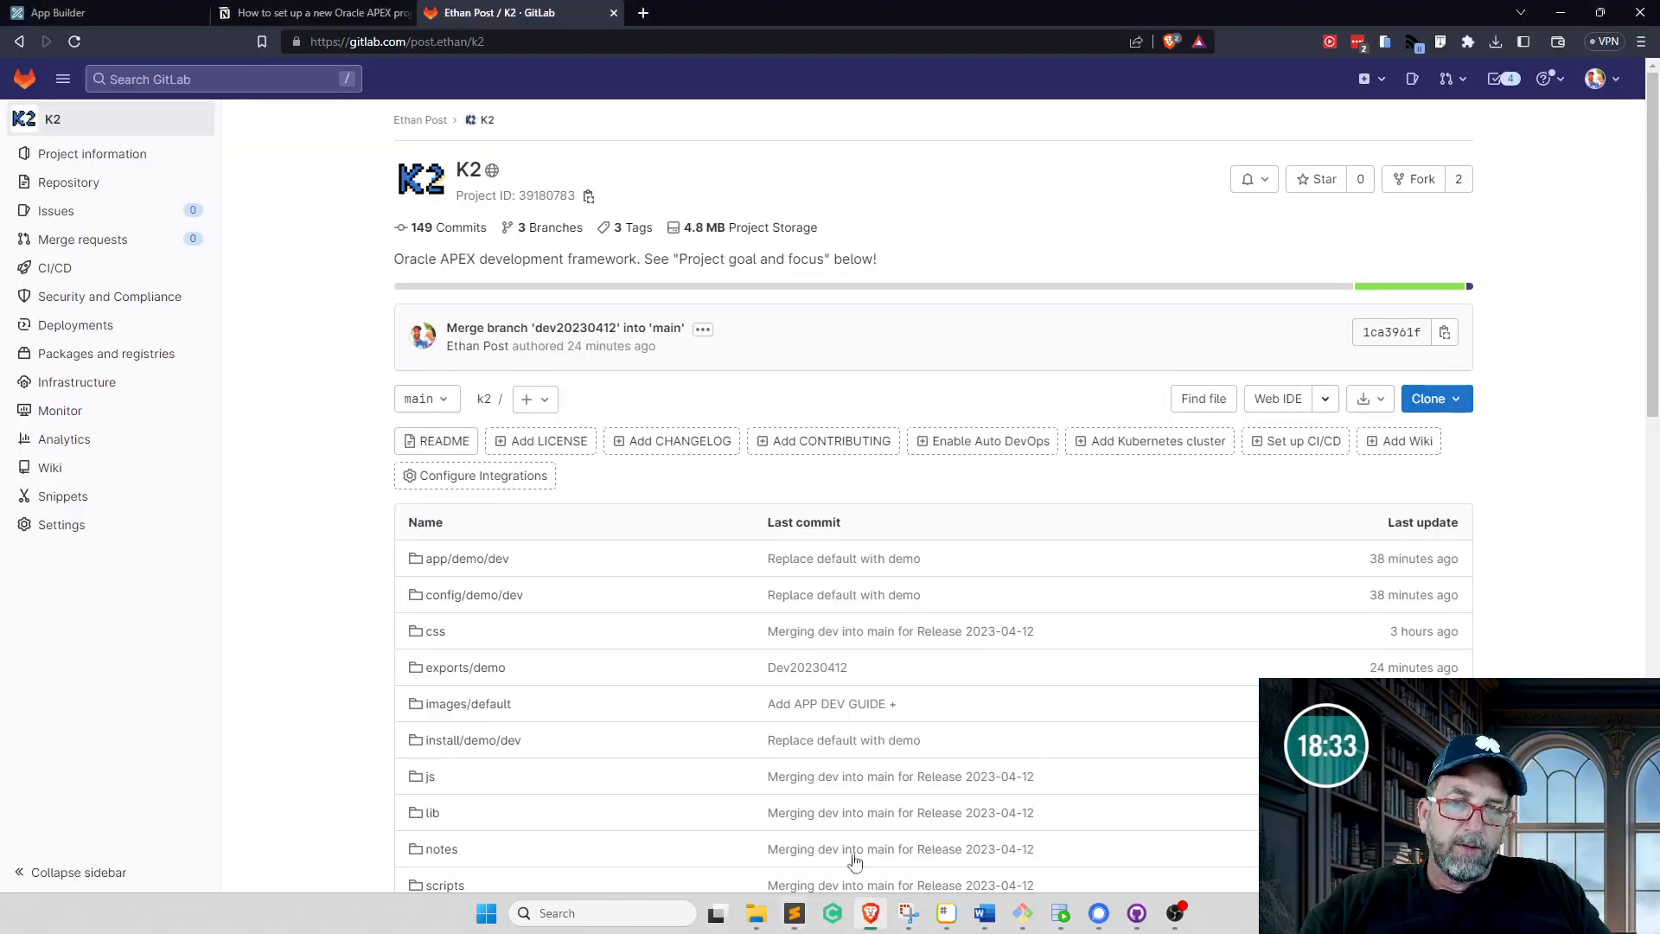
{"action": "left_click", "coordinate": [147, 12]}
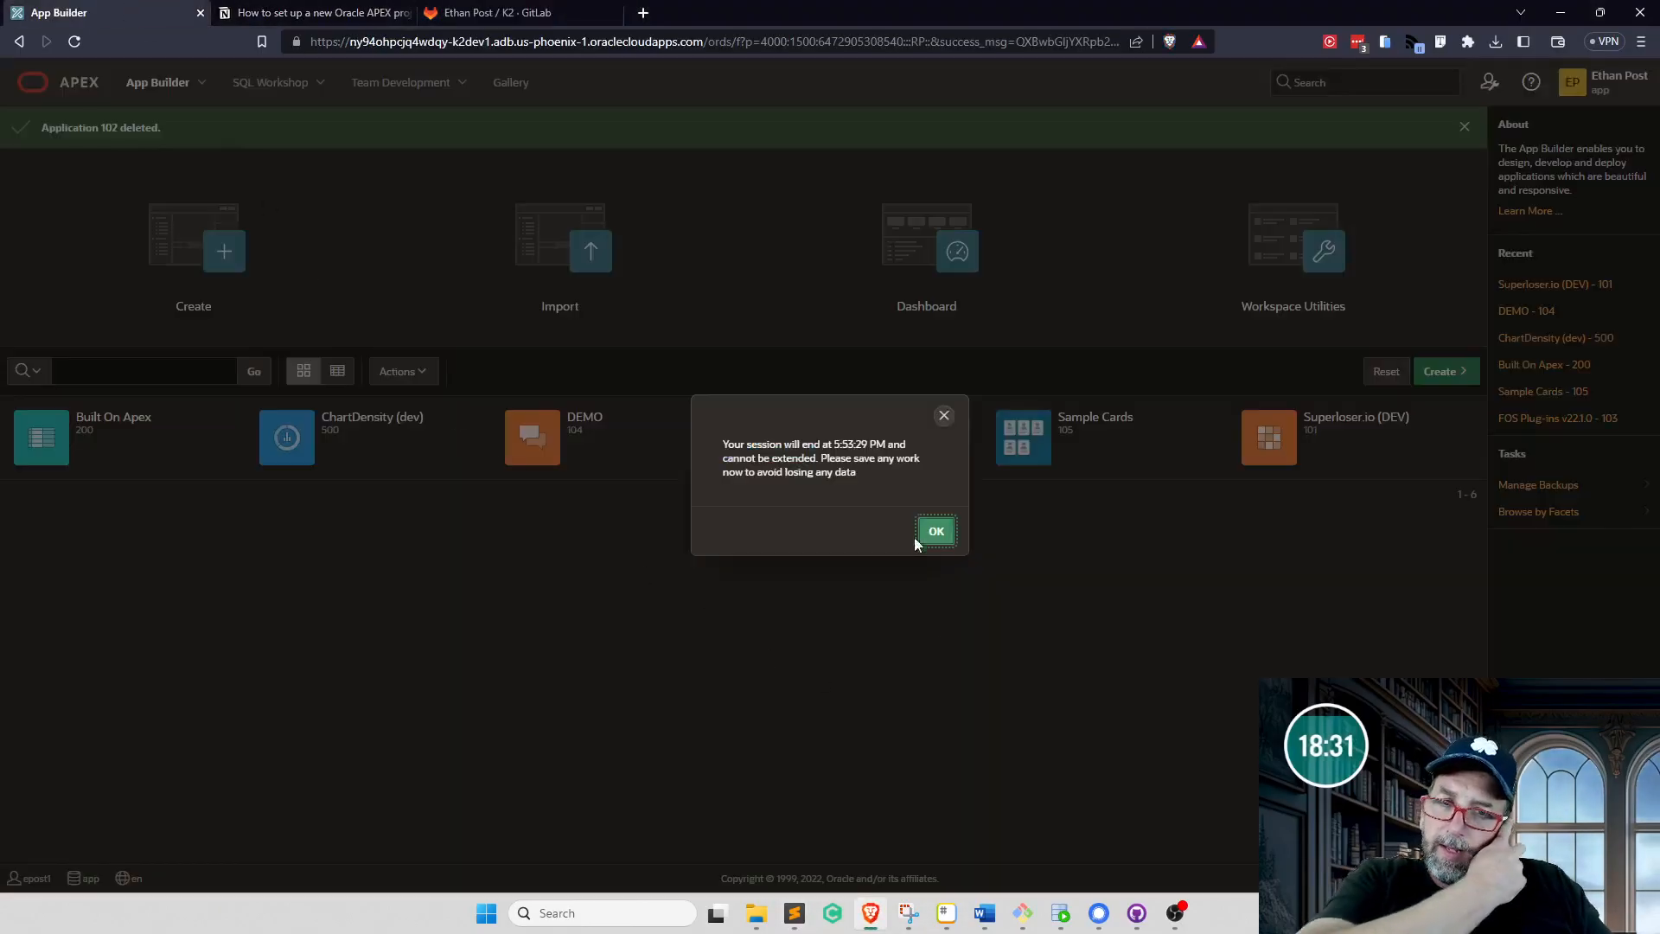
{"action": "left_click", "coordinate": [934, 532]}
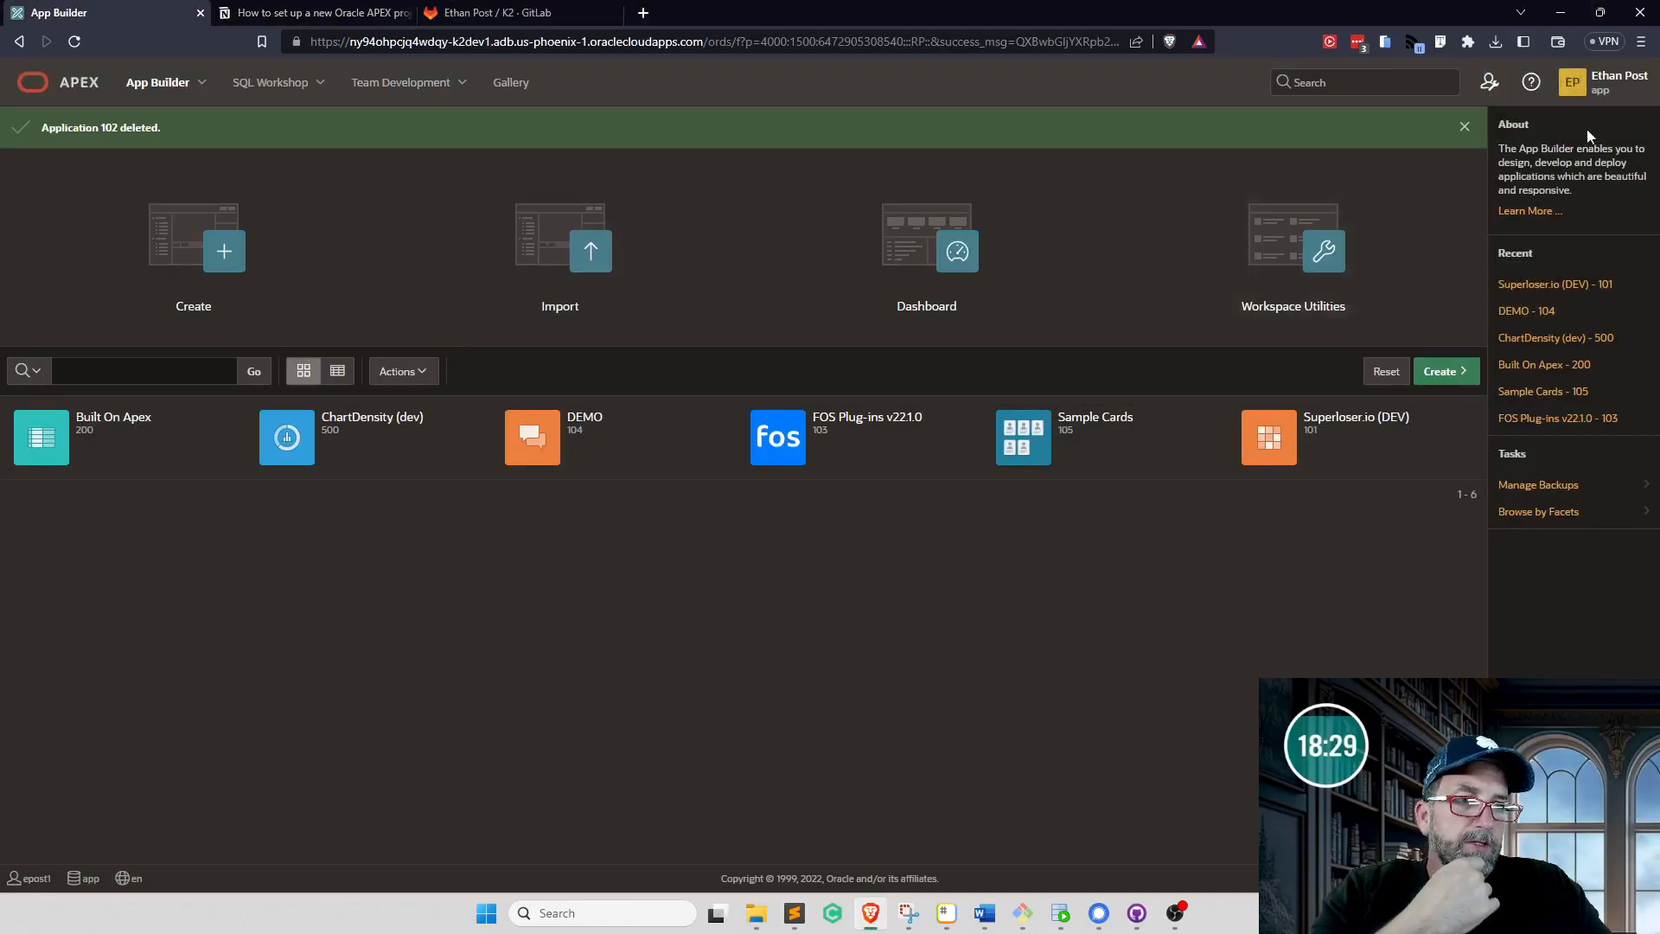
{"action": "left_click", "coordinate": [1610, 86]}
{"action": "left_click", "coordinate": [1600, 315]}
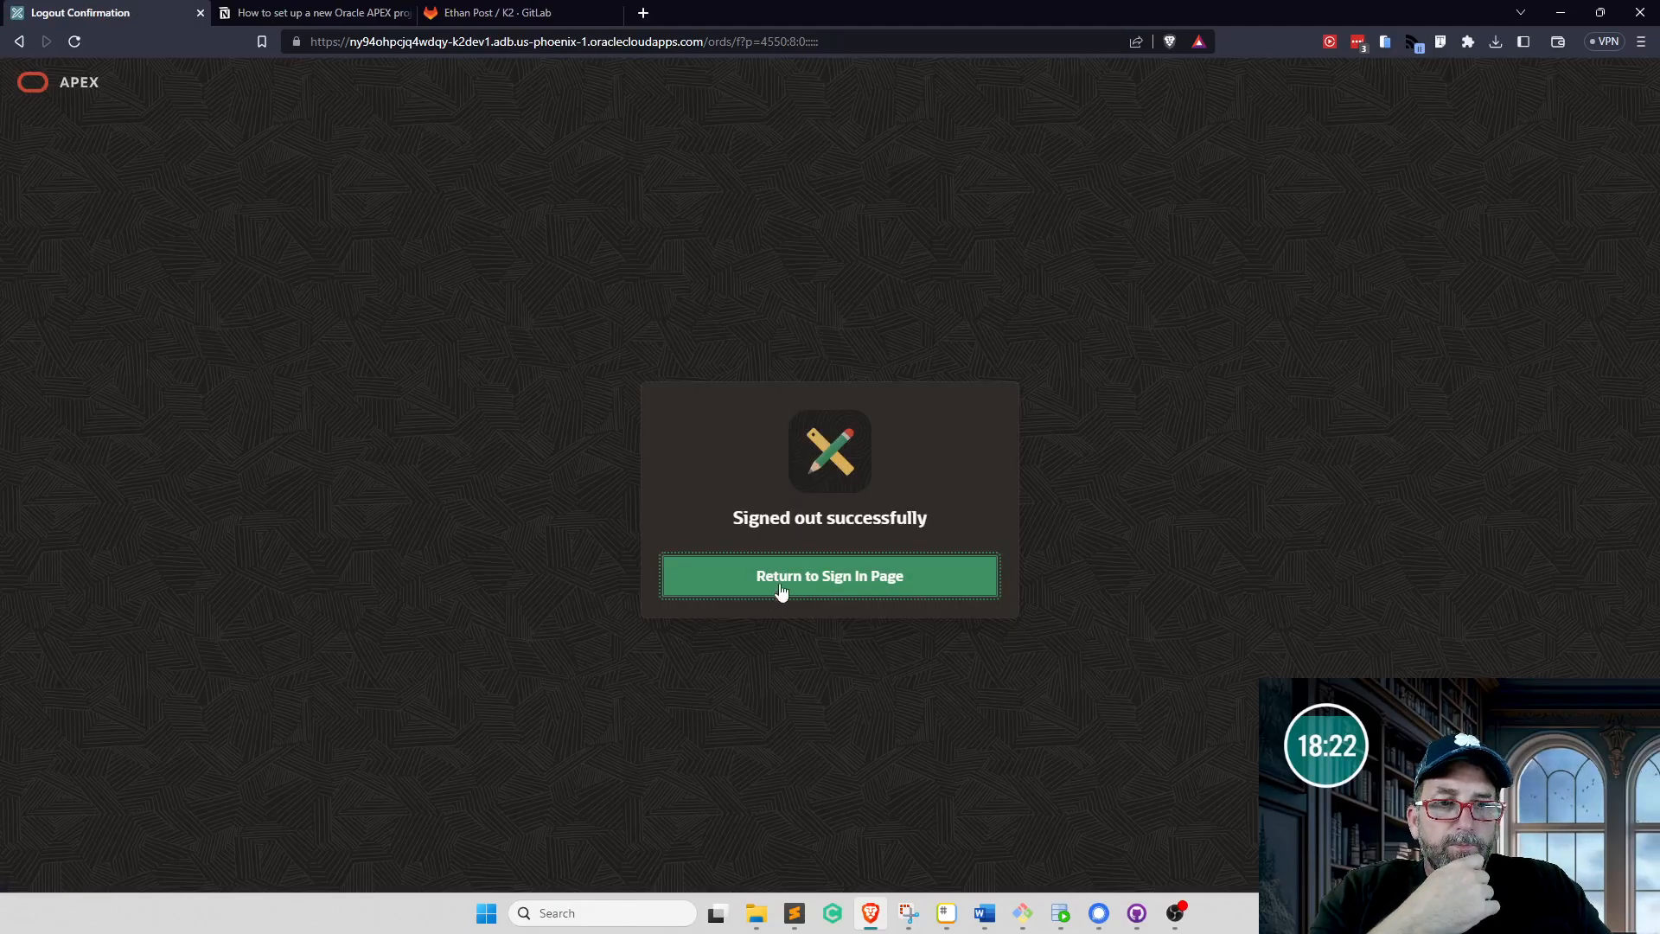
{"action": "left_click", "coordinate": [781, 591]}
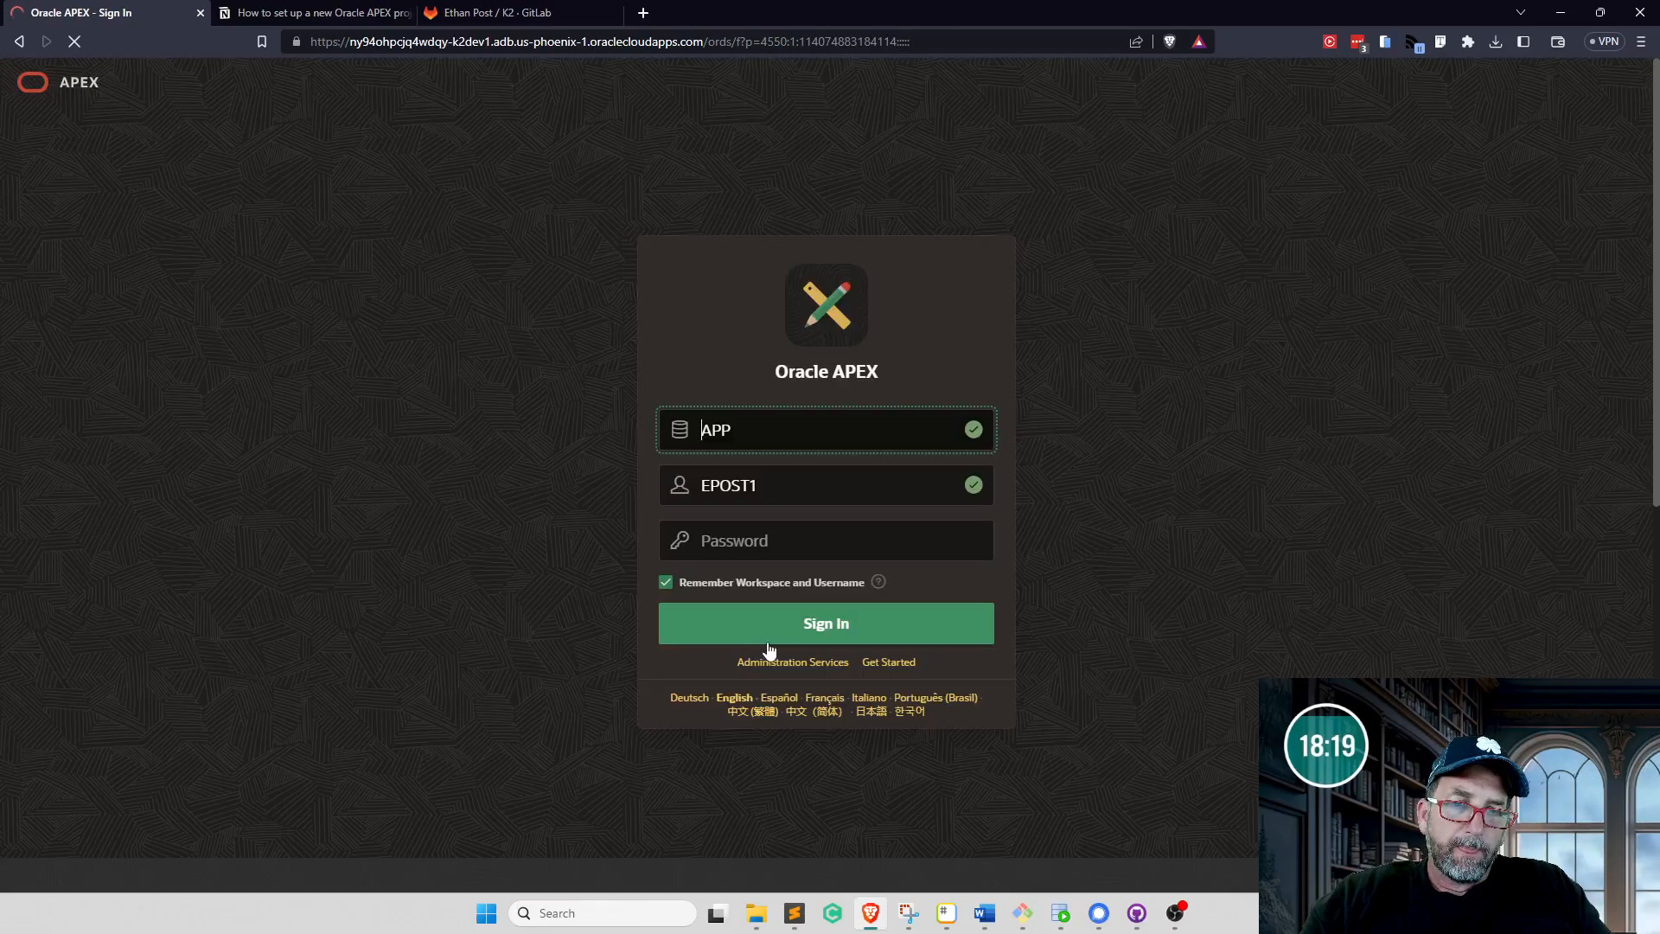
- Sign in to Administration Services with the admin password
{"action": "left_click", "coordinate": [772, 662]}
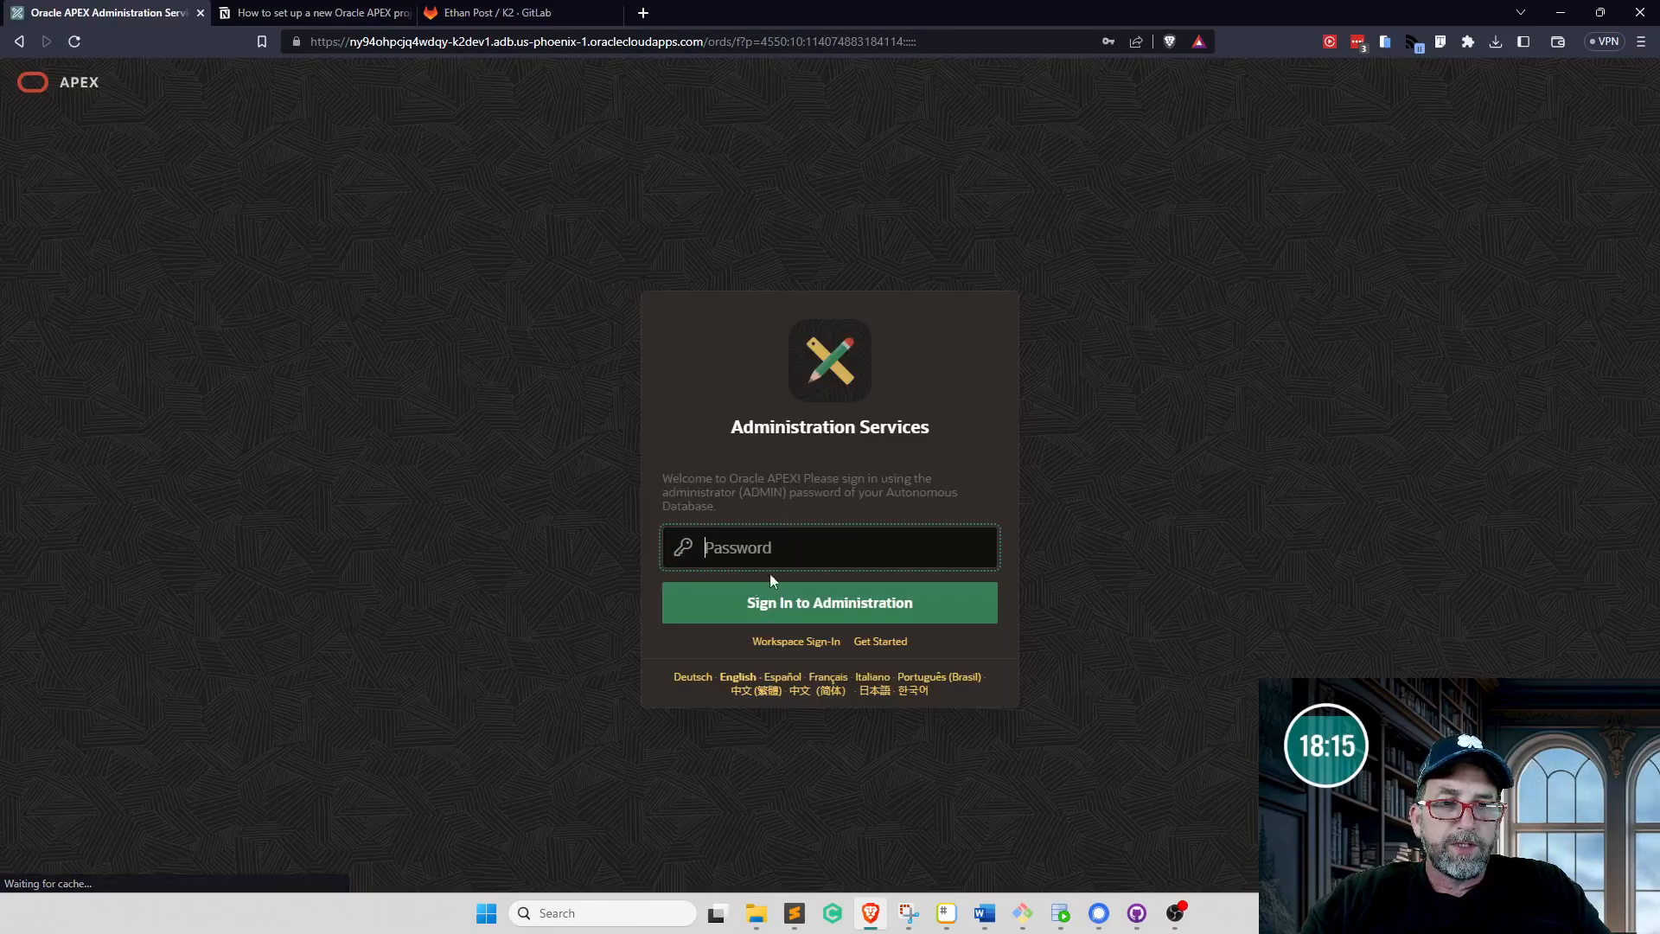
{"action": "left_click", "coordinate": [767, 553]}
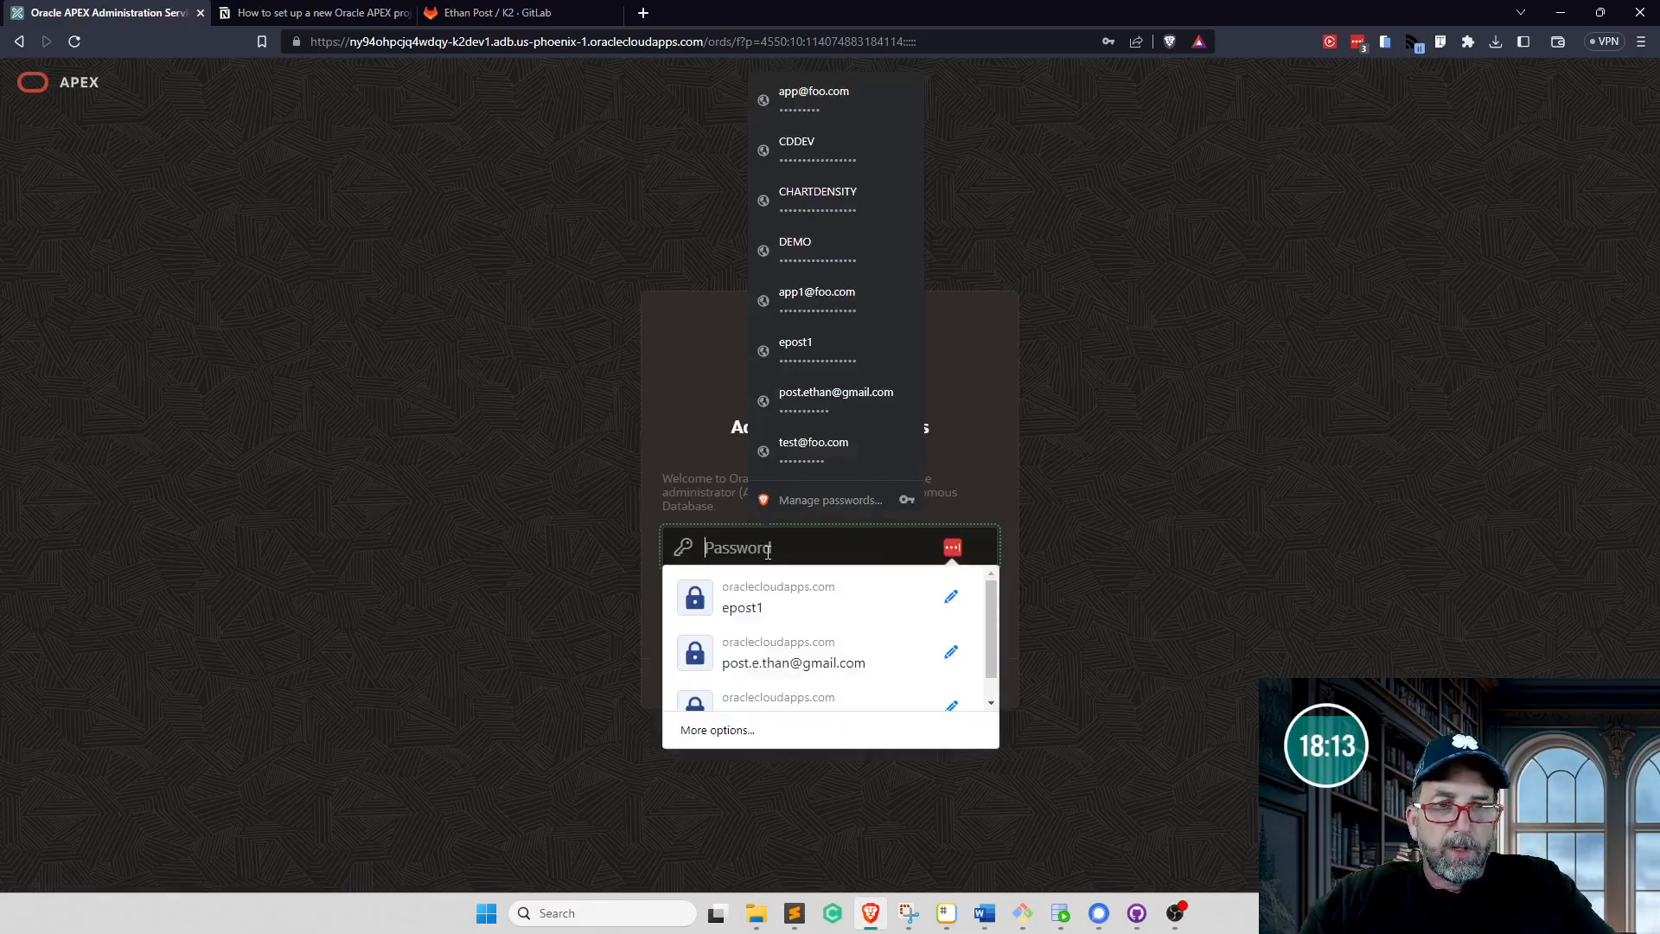
{"action": "type", "text": "•••••••"}
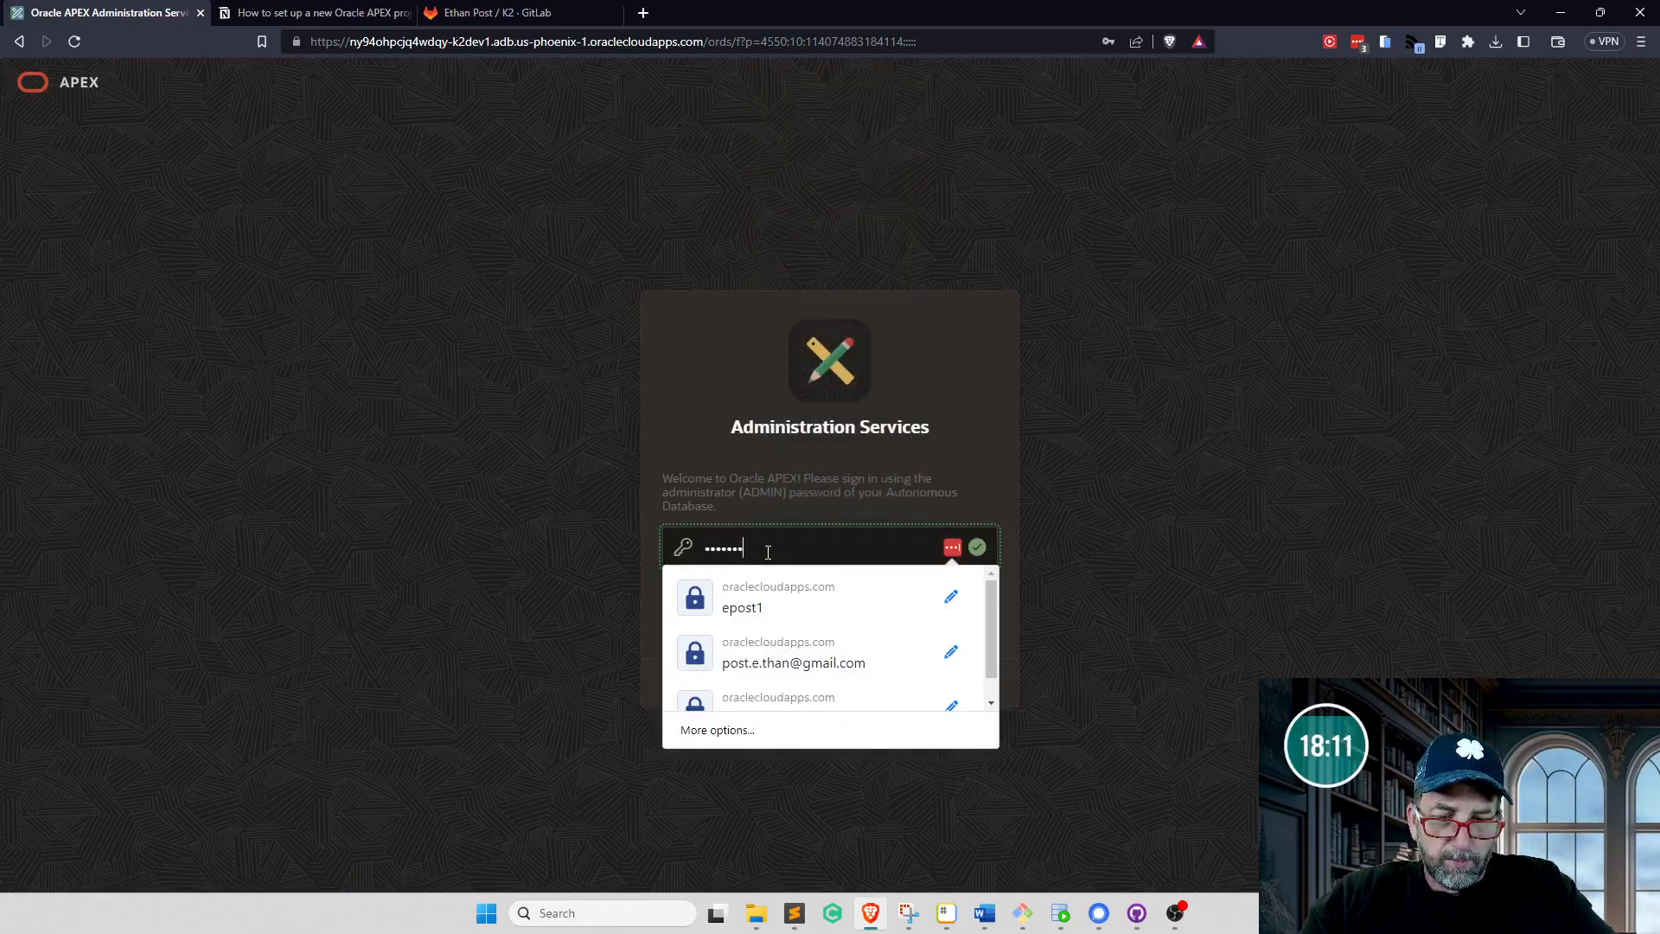
{"action": "type", "text": "•••••"}
{"action": "key", "text": "Return"}
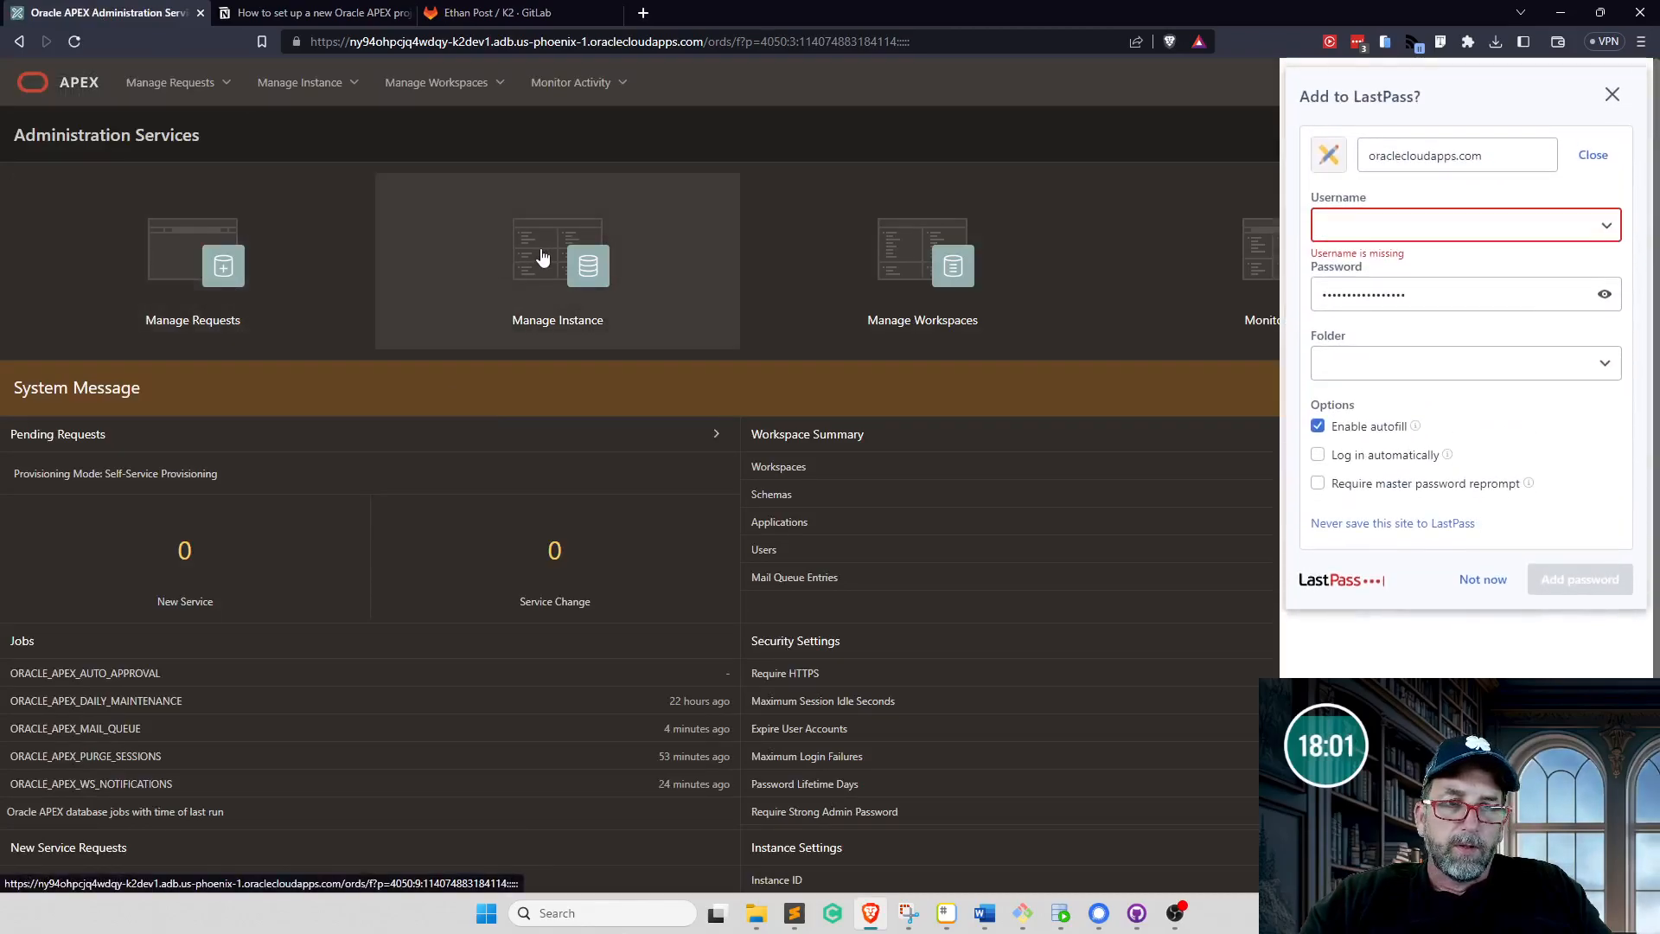
- Open the Manage Workspaces page from the Administration Services home
{"action": "left_click", "coordinate": [543, 256]}
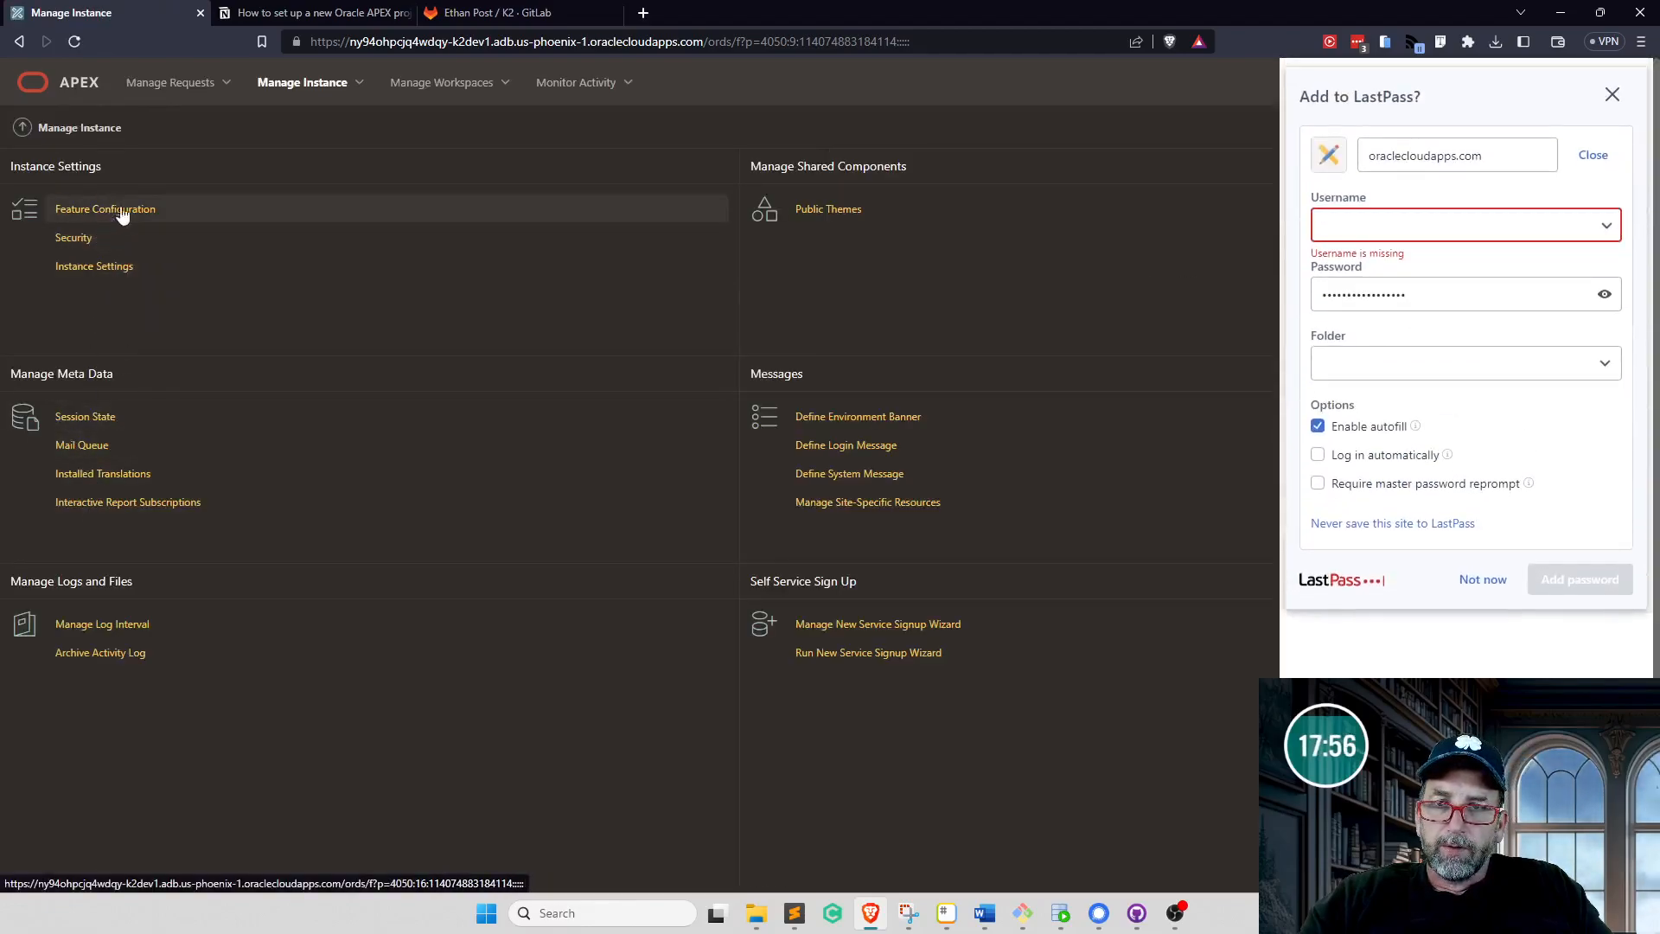
{"action": "left_click", "coordinate": [19, 41]}
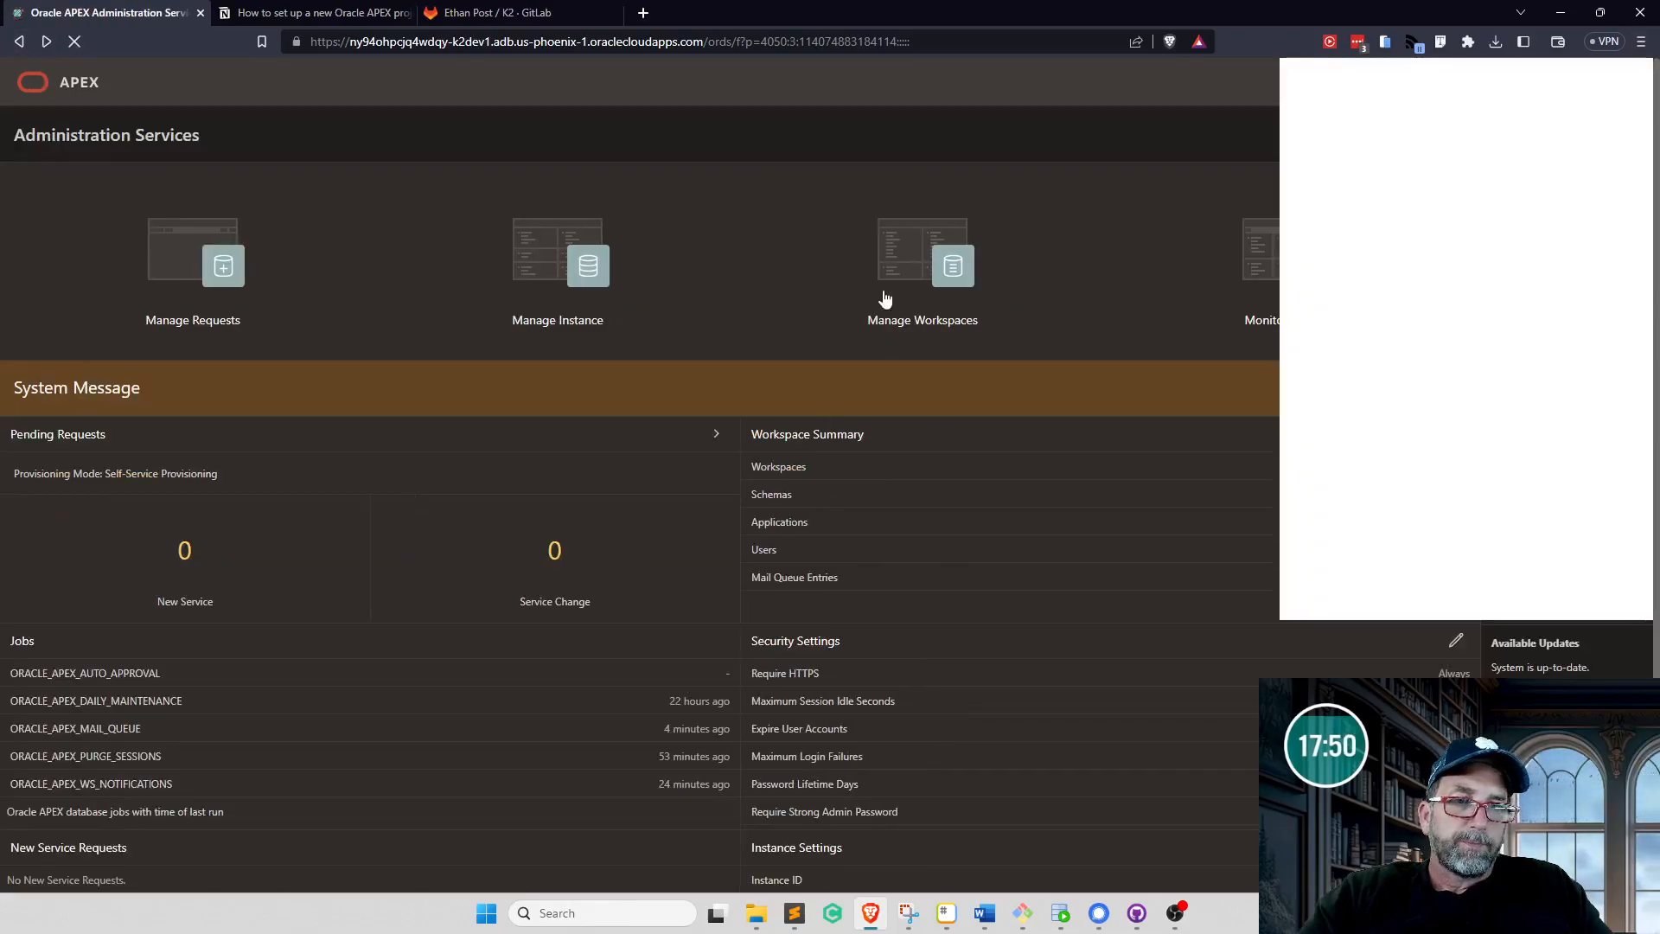
{"action": "left_click", "coordinate": [867, 349]}
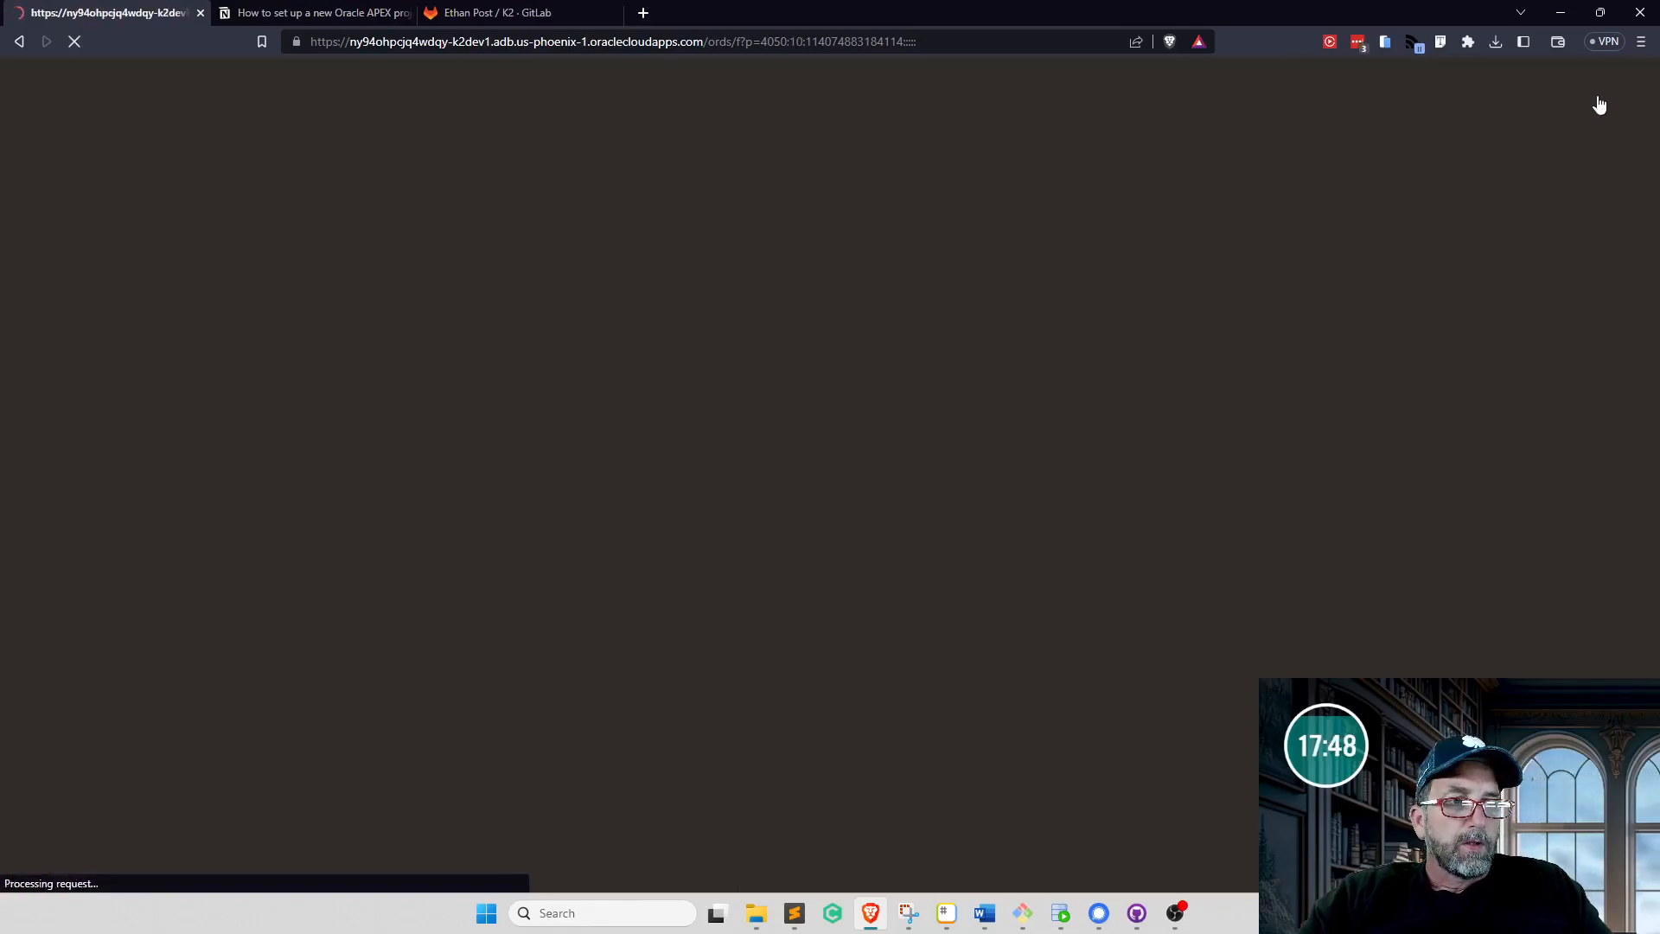
{"action": "left_click", "coordinate": [1640, 41]}
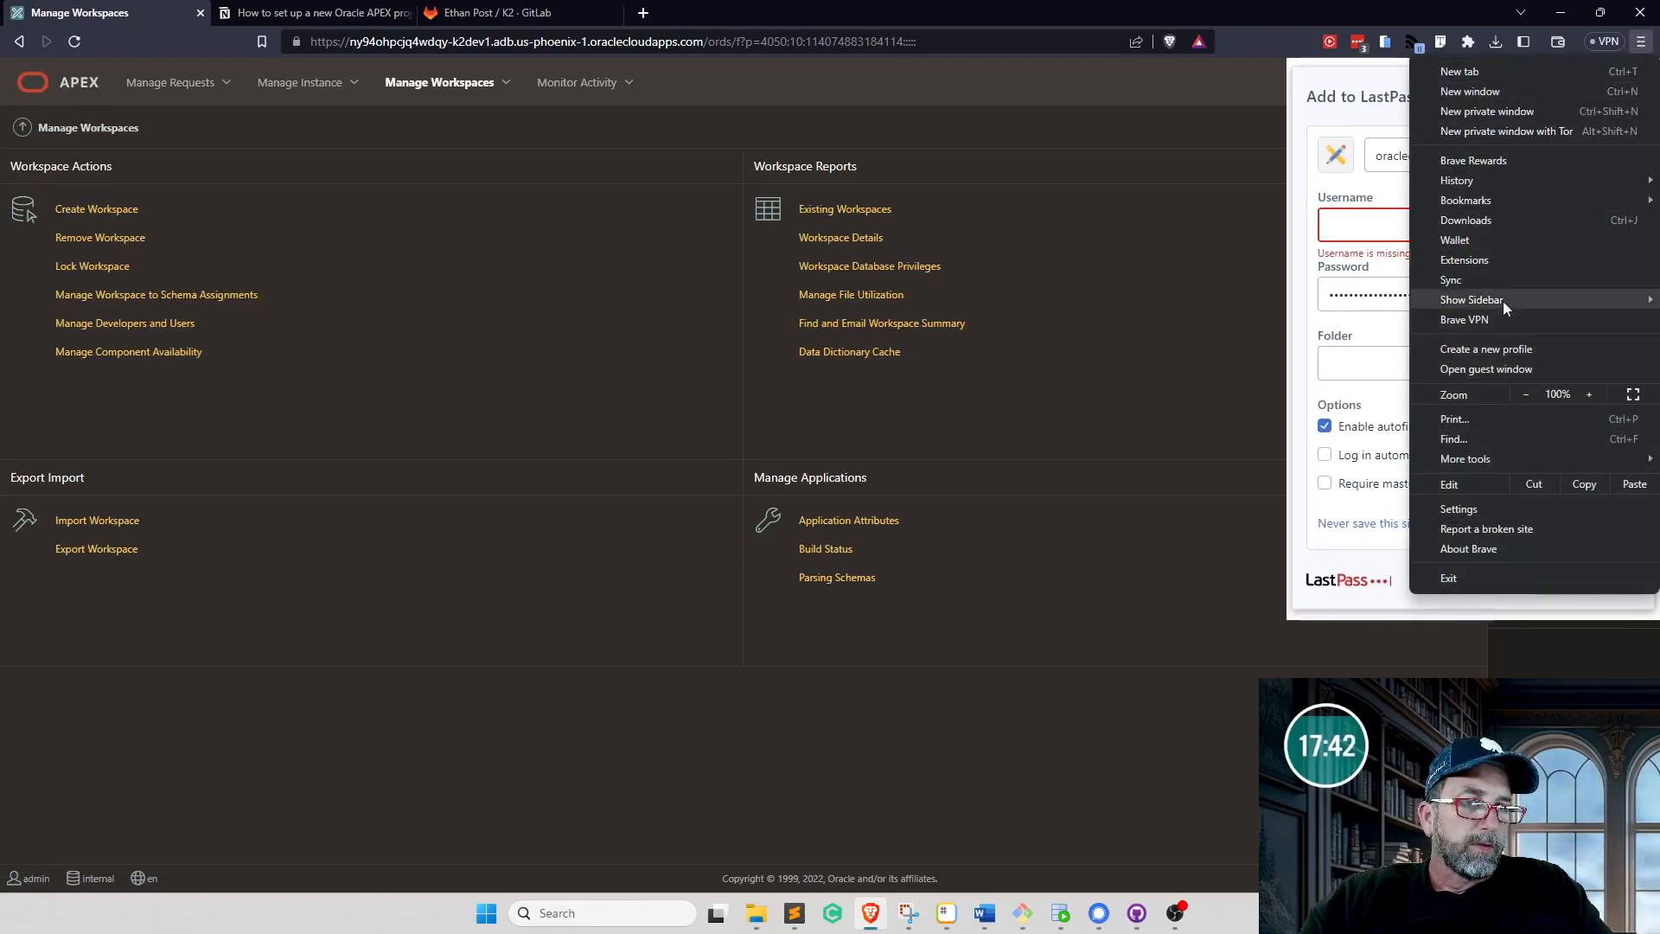
- Disable the LastPass extension in Brave and close the Extensions tab
{"action": "left_click", "coordinate": [1492, 261]}
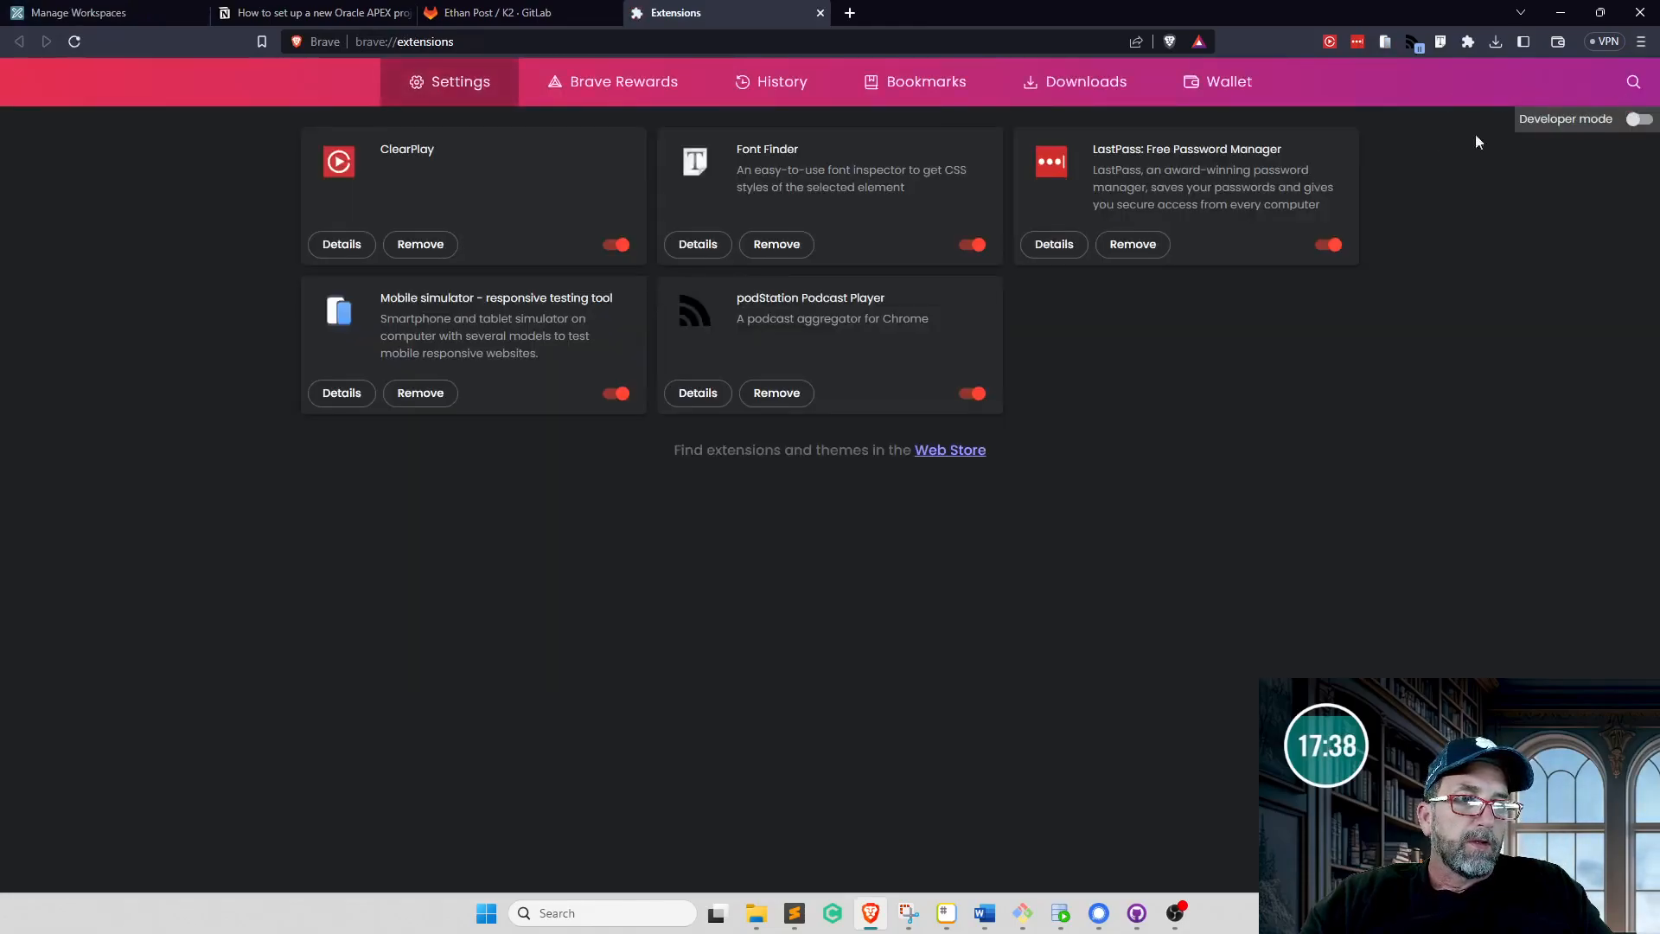
{"action": "left_click", "coordinate": [1329, 245]}
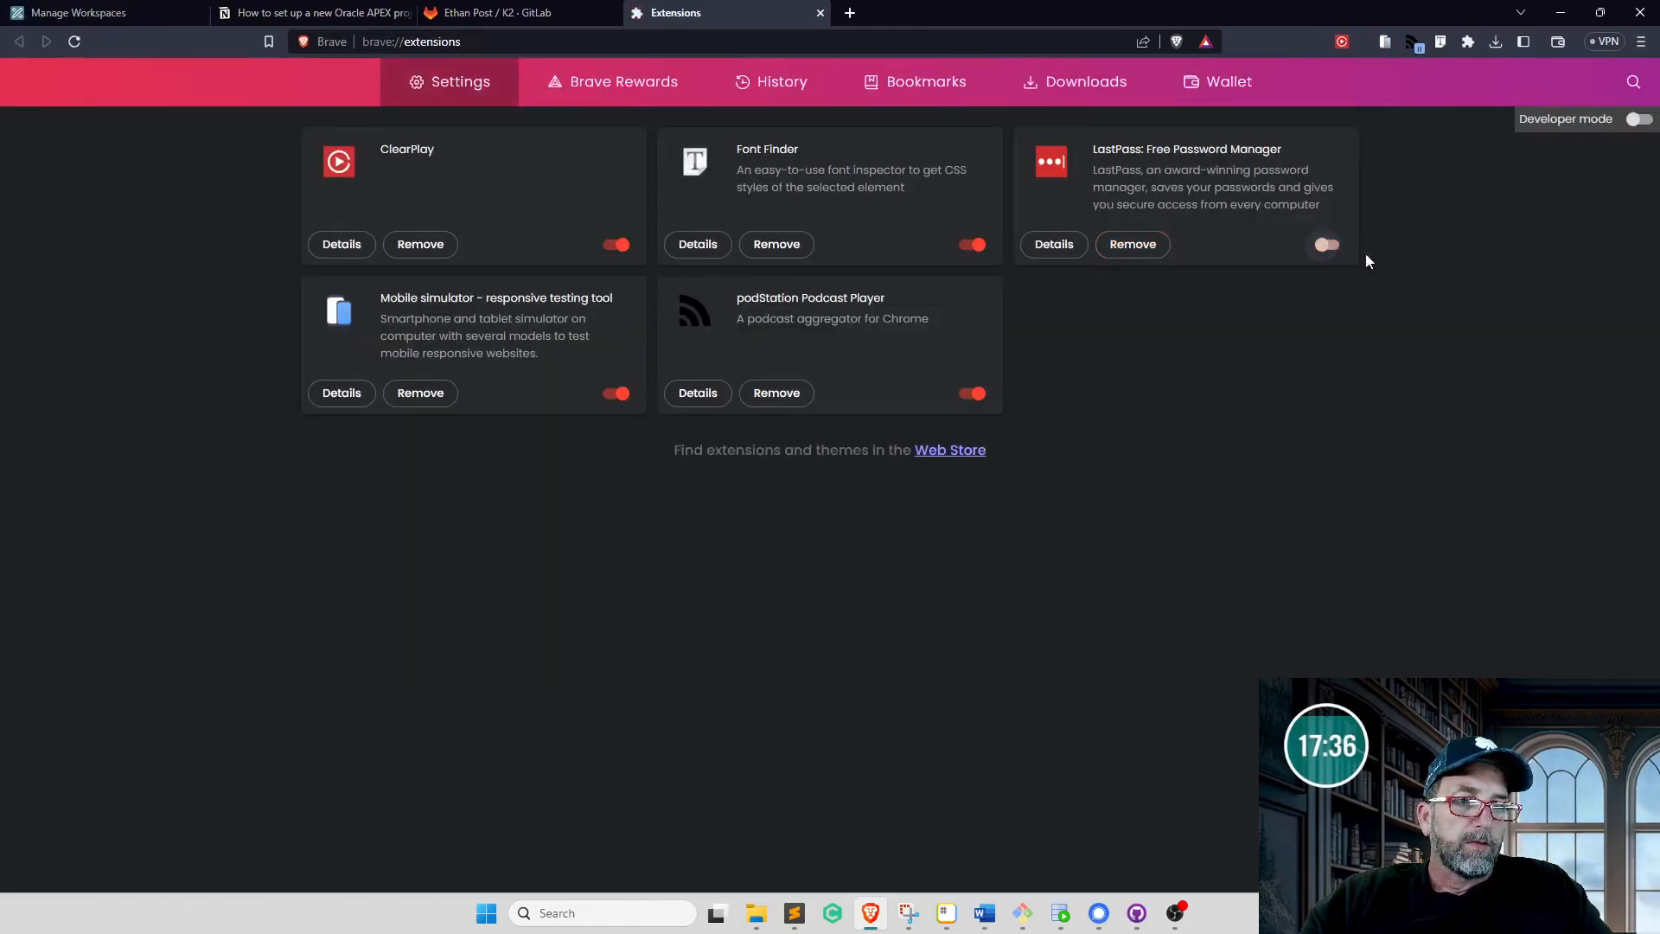
{"action": "left_click", "coordinate": [820, 13]}
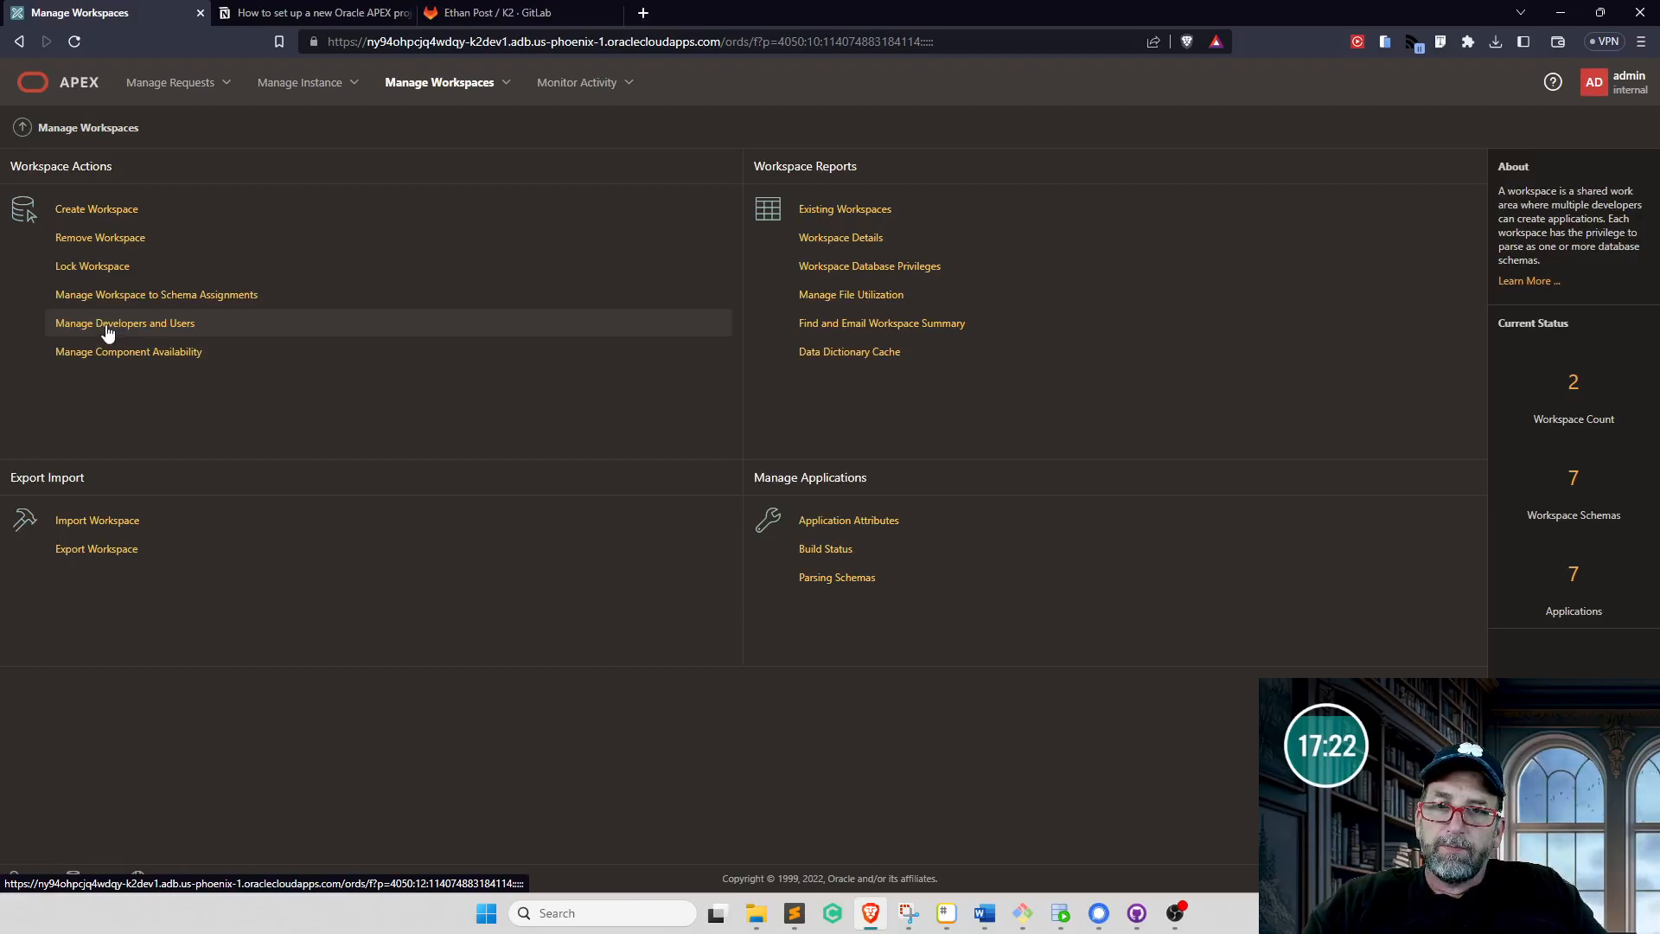
- Start adding a new schema to the APP workspace from the schema assignments list
{"action": "left_click", "coordinate": [108, 299]}
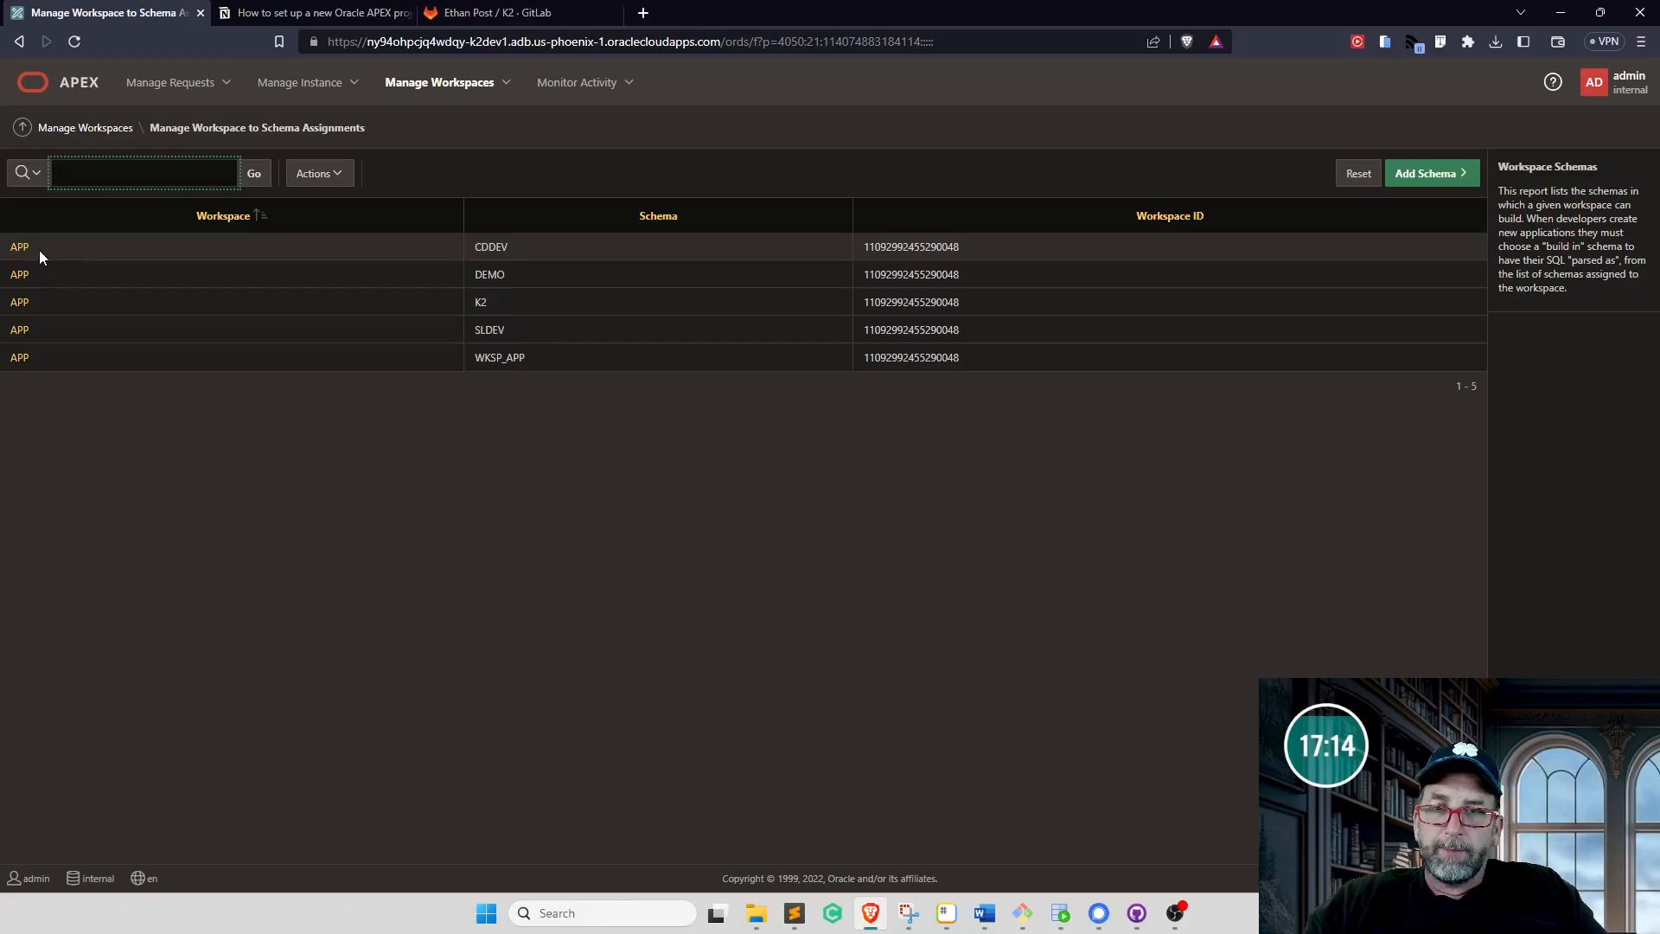
{"action": "left_click", "coordinate": [1422, 175]}
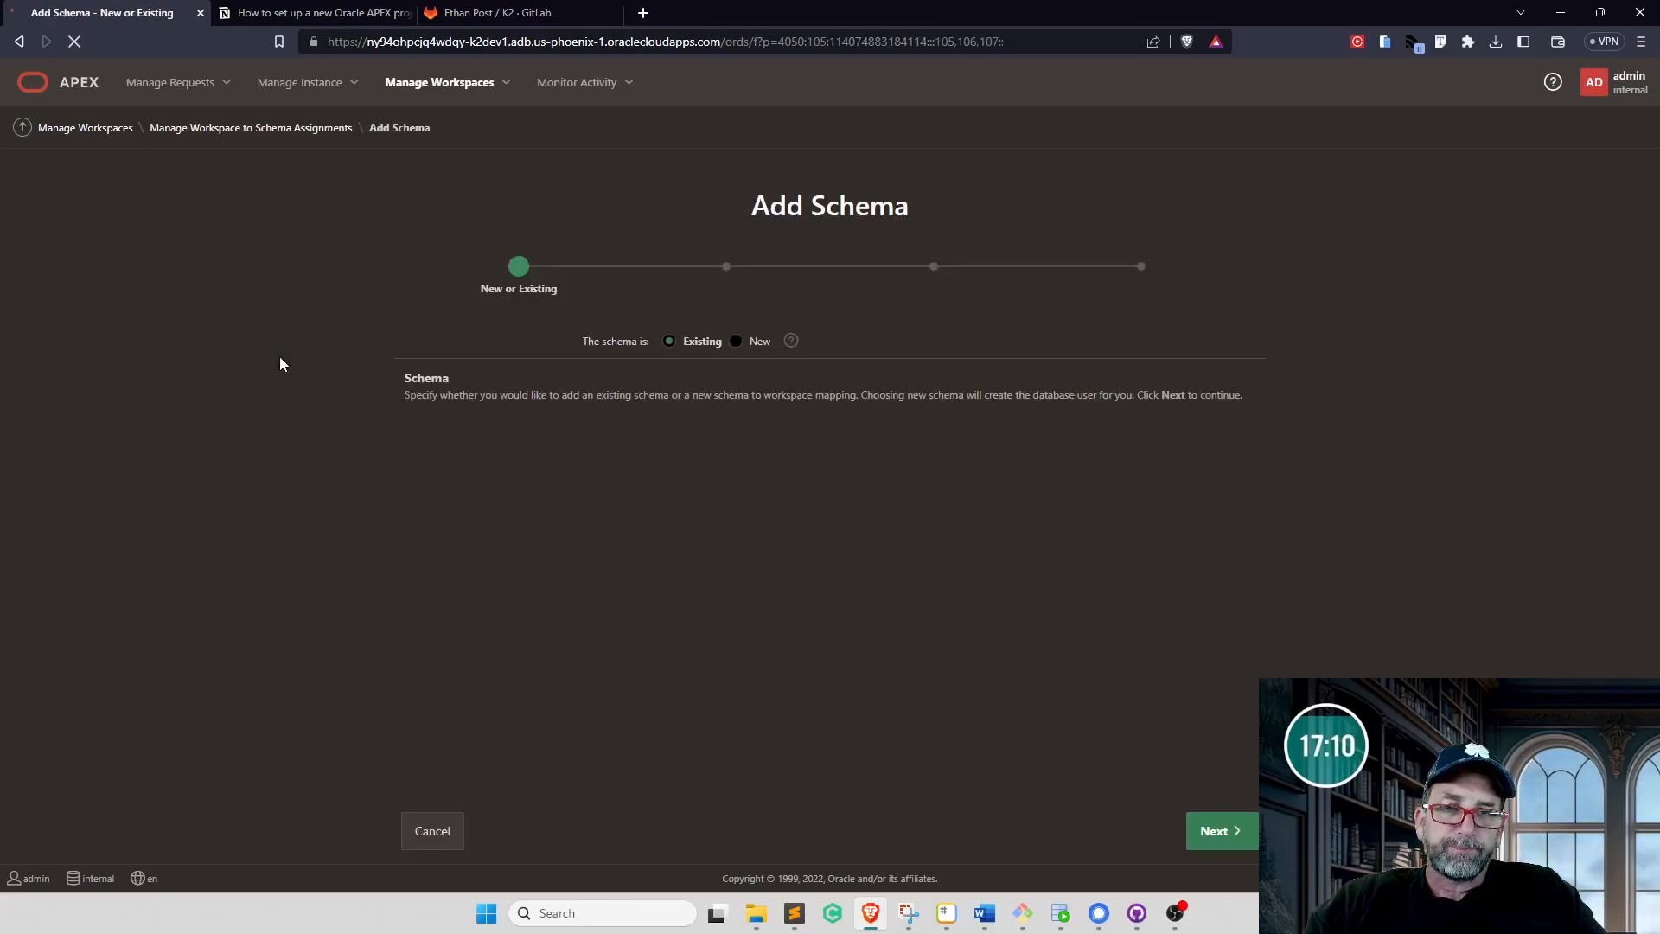
{"action": "left_click", "coordinate": [750, 344]}
{"action": "left_click", "coordinate": [1216, 831]}
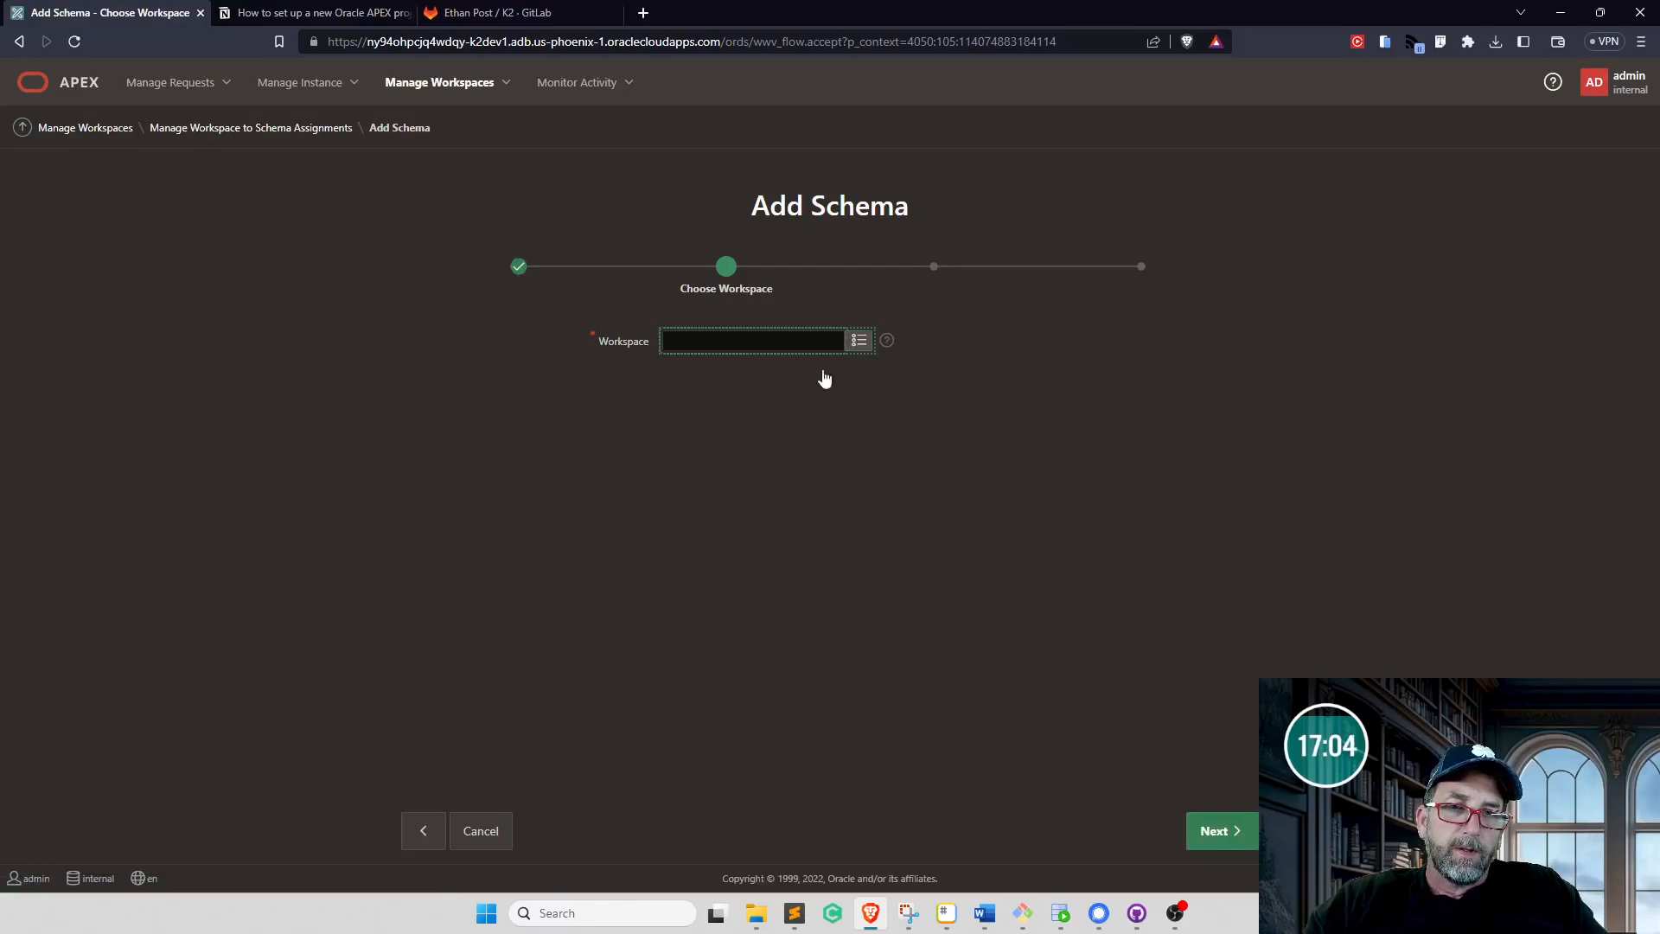
{"action": "left_click", "coordinate": [859, 340]}
{"action": "left_click", "coordinate": [741, 412]}
{"action": "left_click", "coordinate": [1206, 852]}
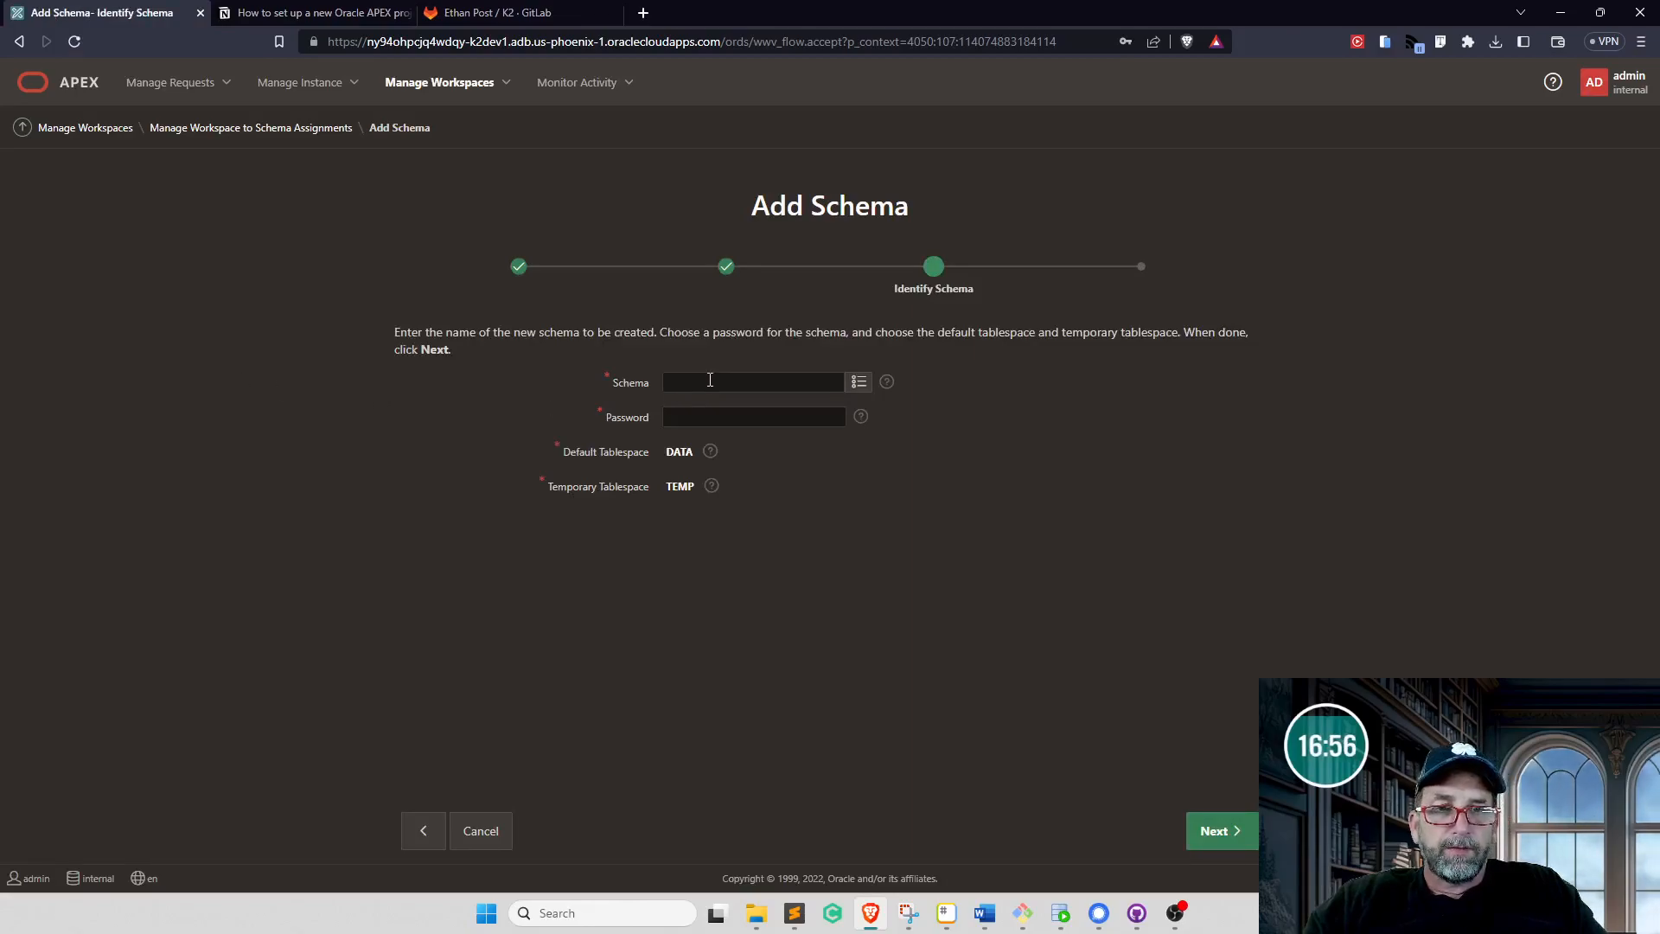
- Name the schema LOAN, give it a password, and add it to the workspace
{"action": "left_click", "coordinate": [713, 383]}
{"action": "type", "text": "LOAN"}
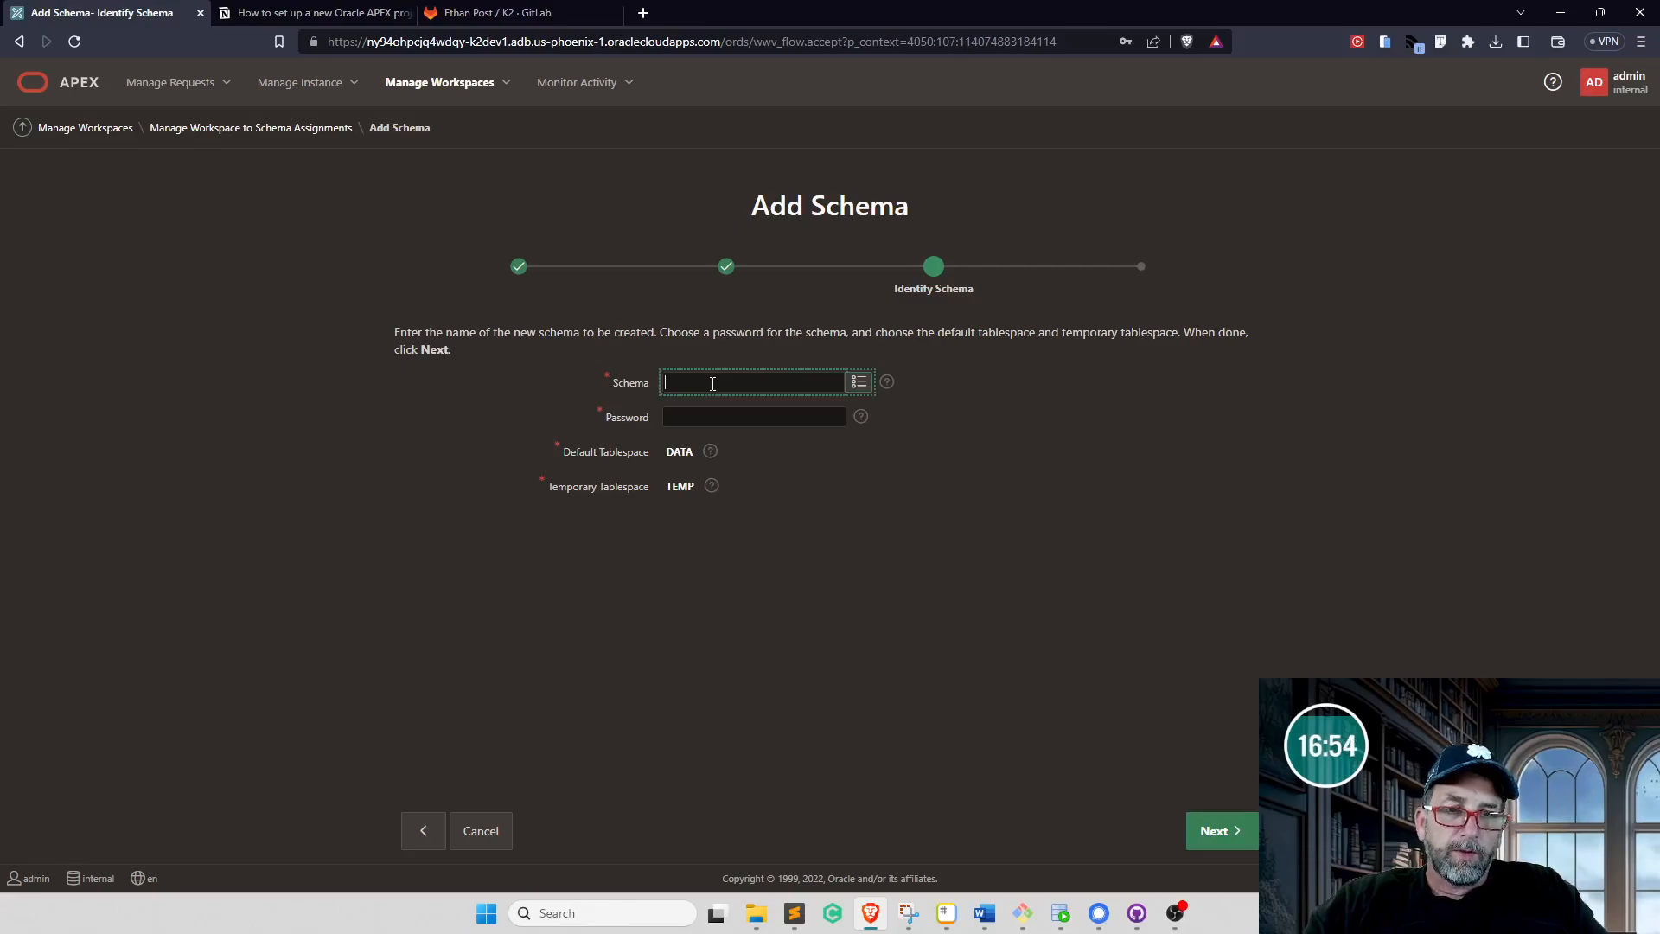
{"action": "left_click", "coordinate": [721, 416]}
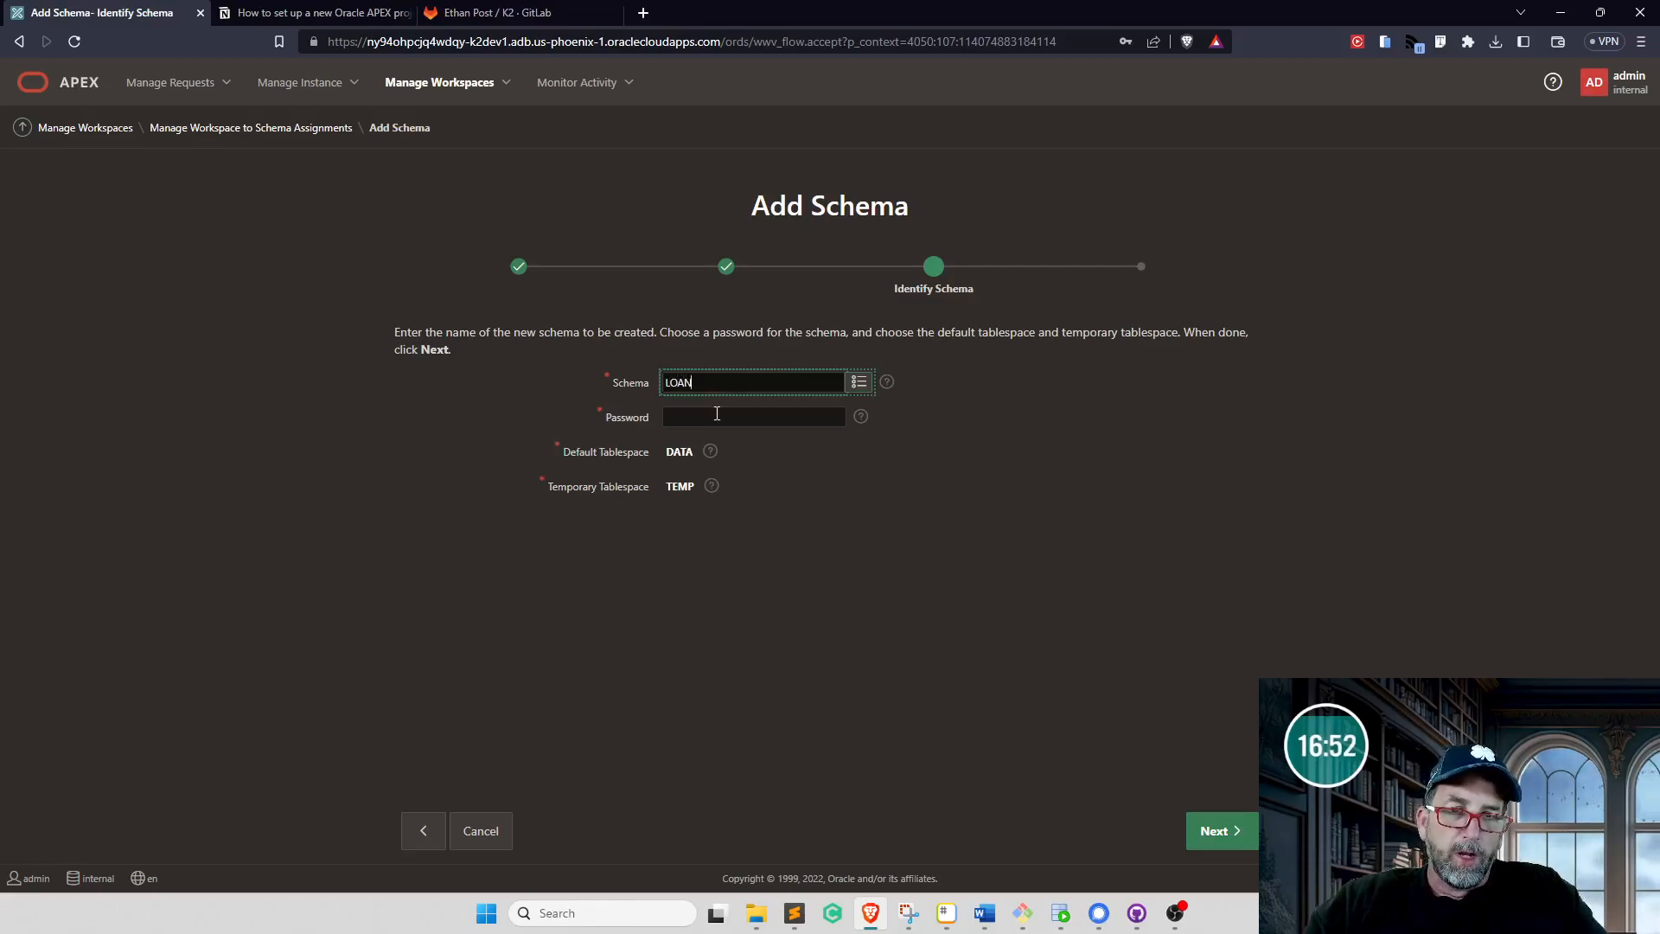
{"action": "type", "text": "Wel•••"}
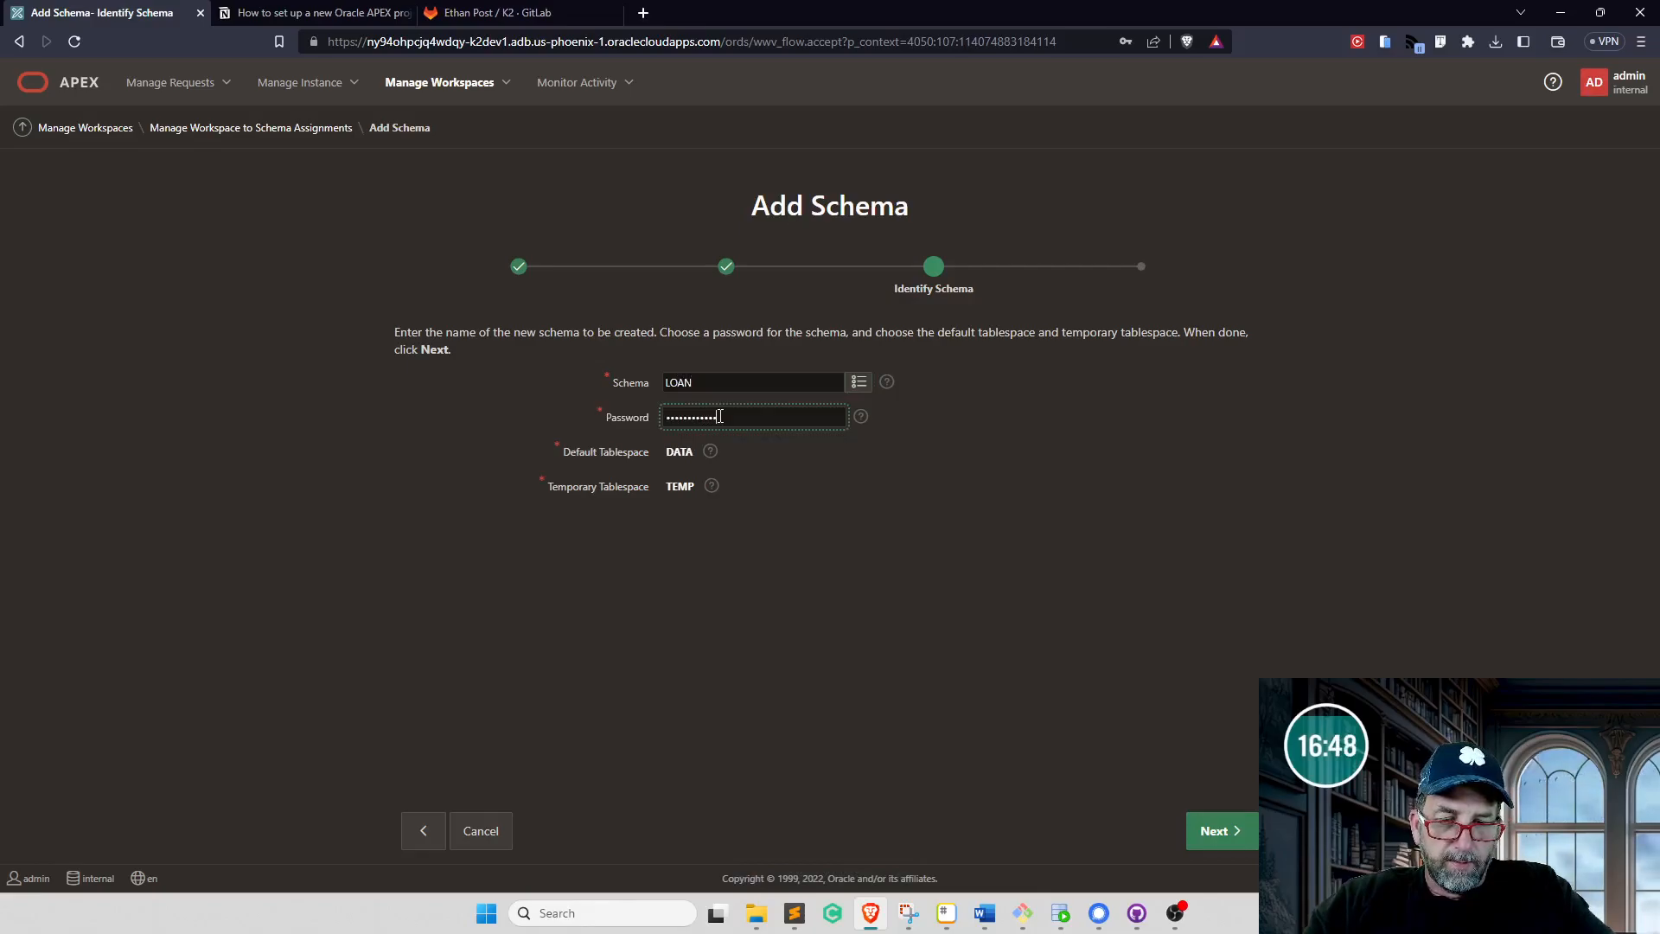
{"action": "type", "text": "••"}
{"action": "left_click", "coordinate": [1213, 829]}
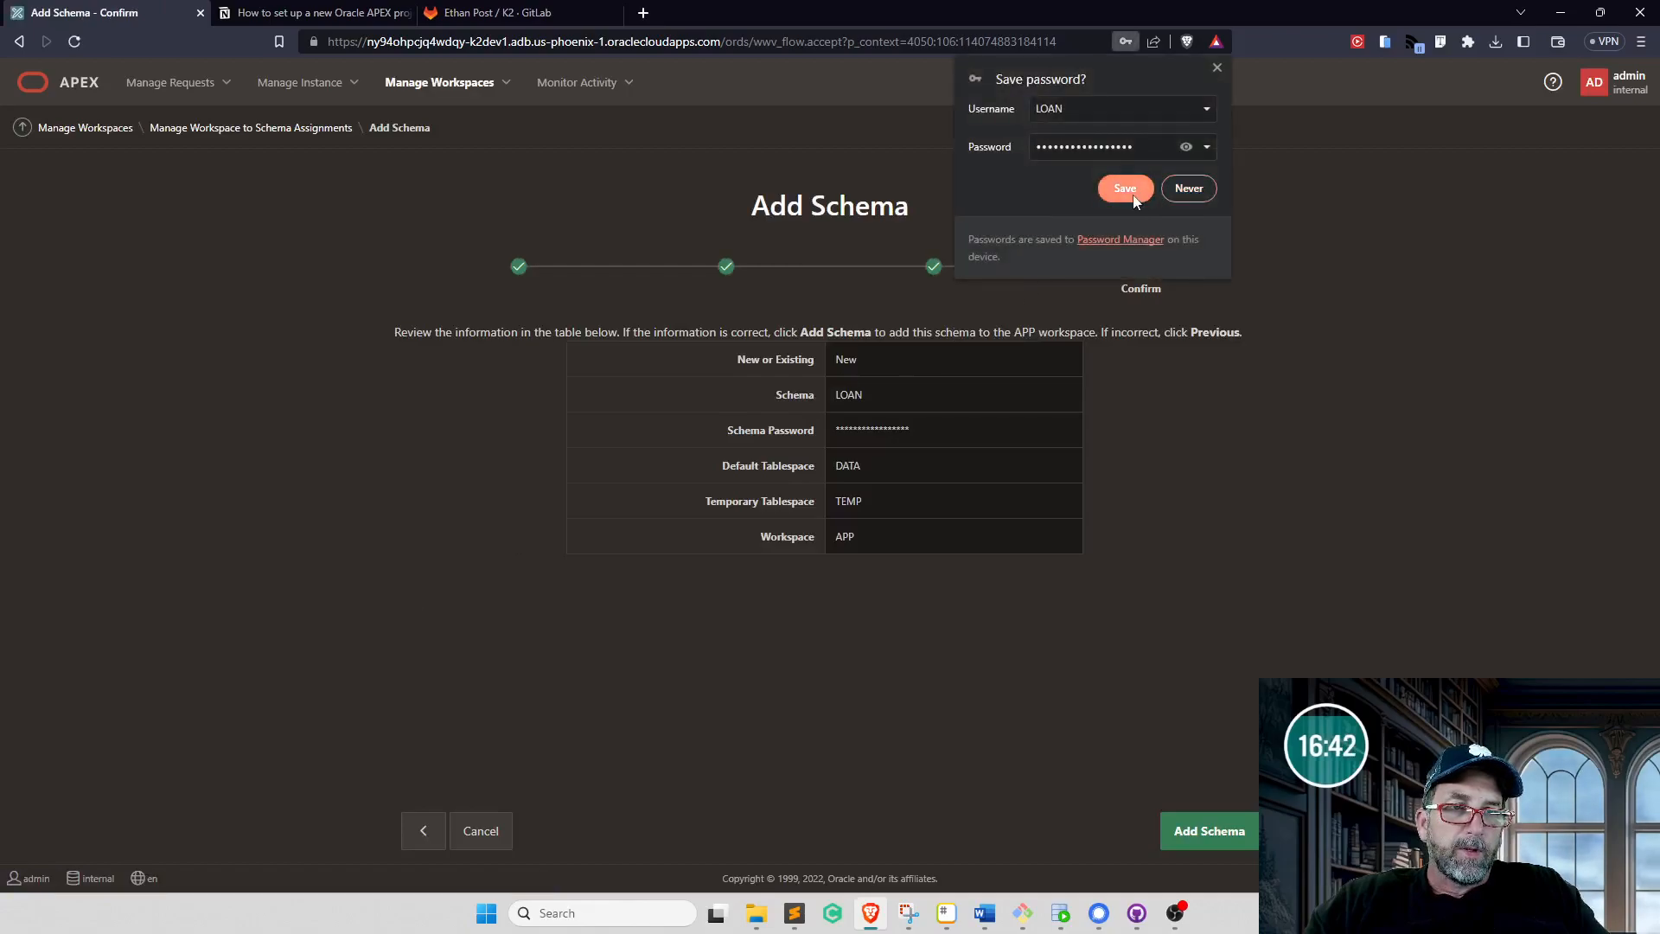
{"action": "left_click", "coordinate": [1129, 198]}
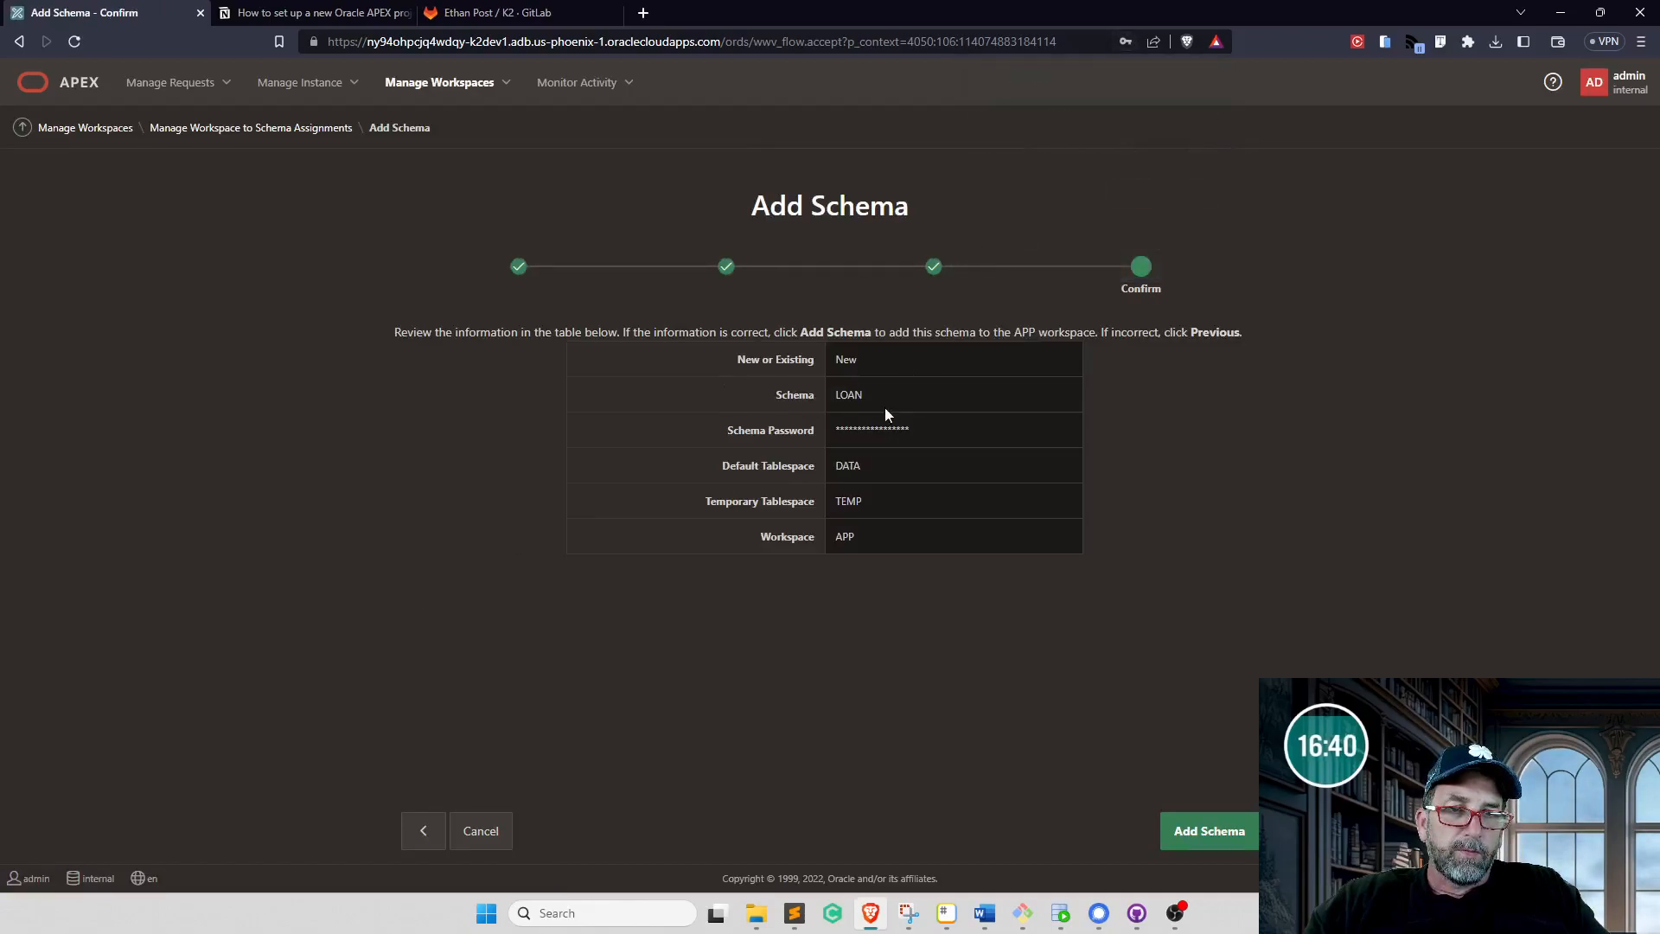
{"action": "left_click", "coordinate": [1185, 830]}
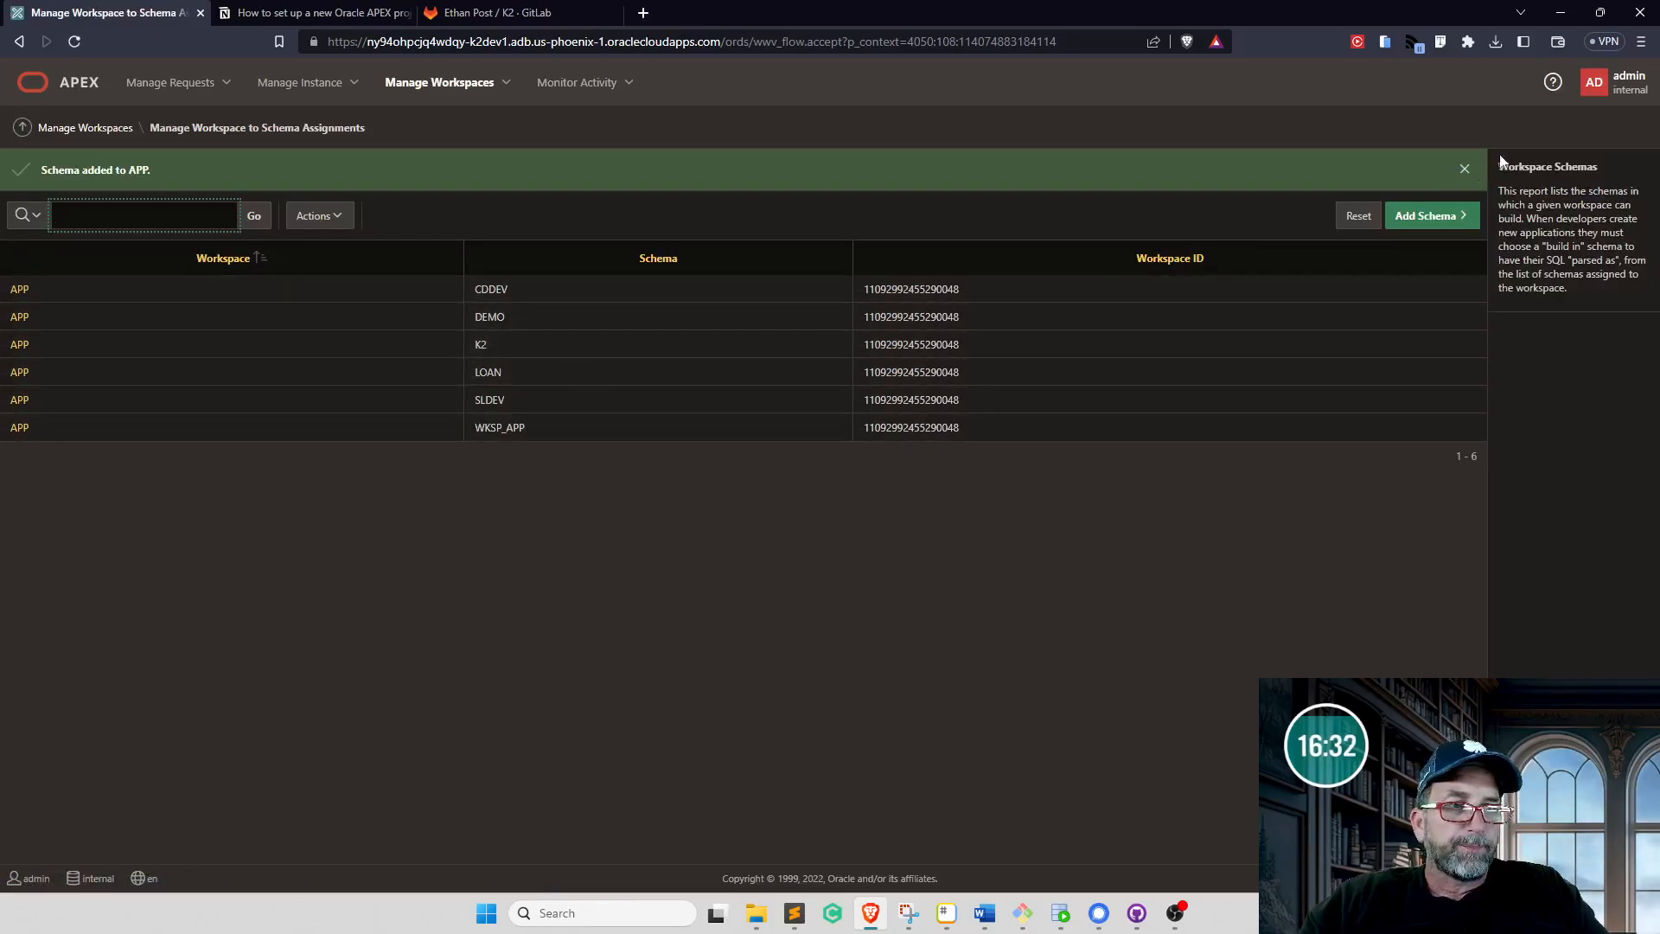
- Sign out of the administration session and return to the sign-in page
{"action": "left_click", "coordinate": [1613, 82]}
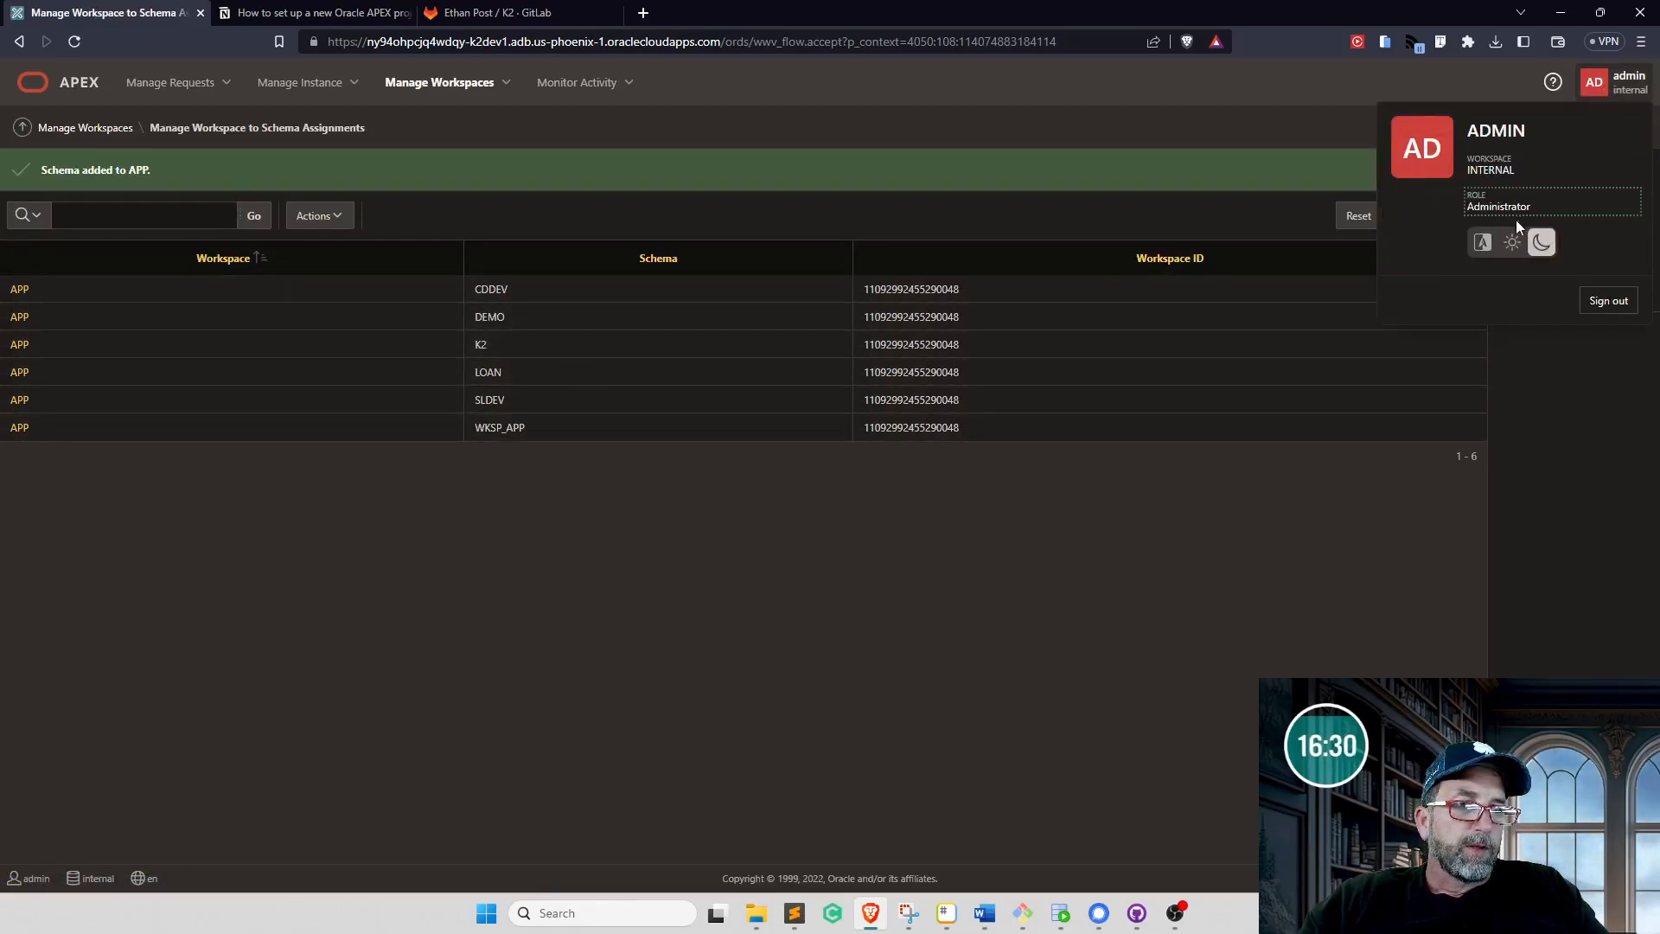
{"action": "left_click", "coordinate": [1606, 301]}
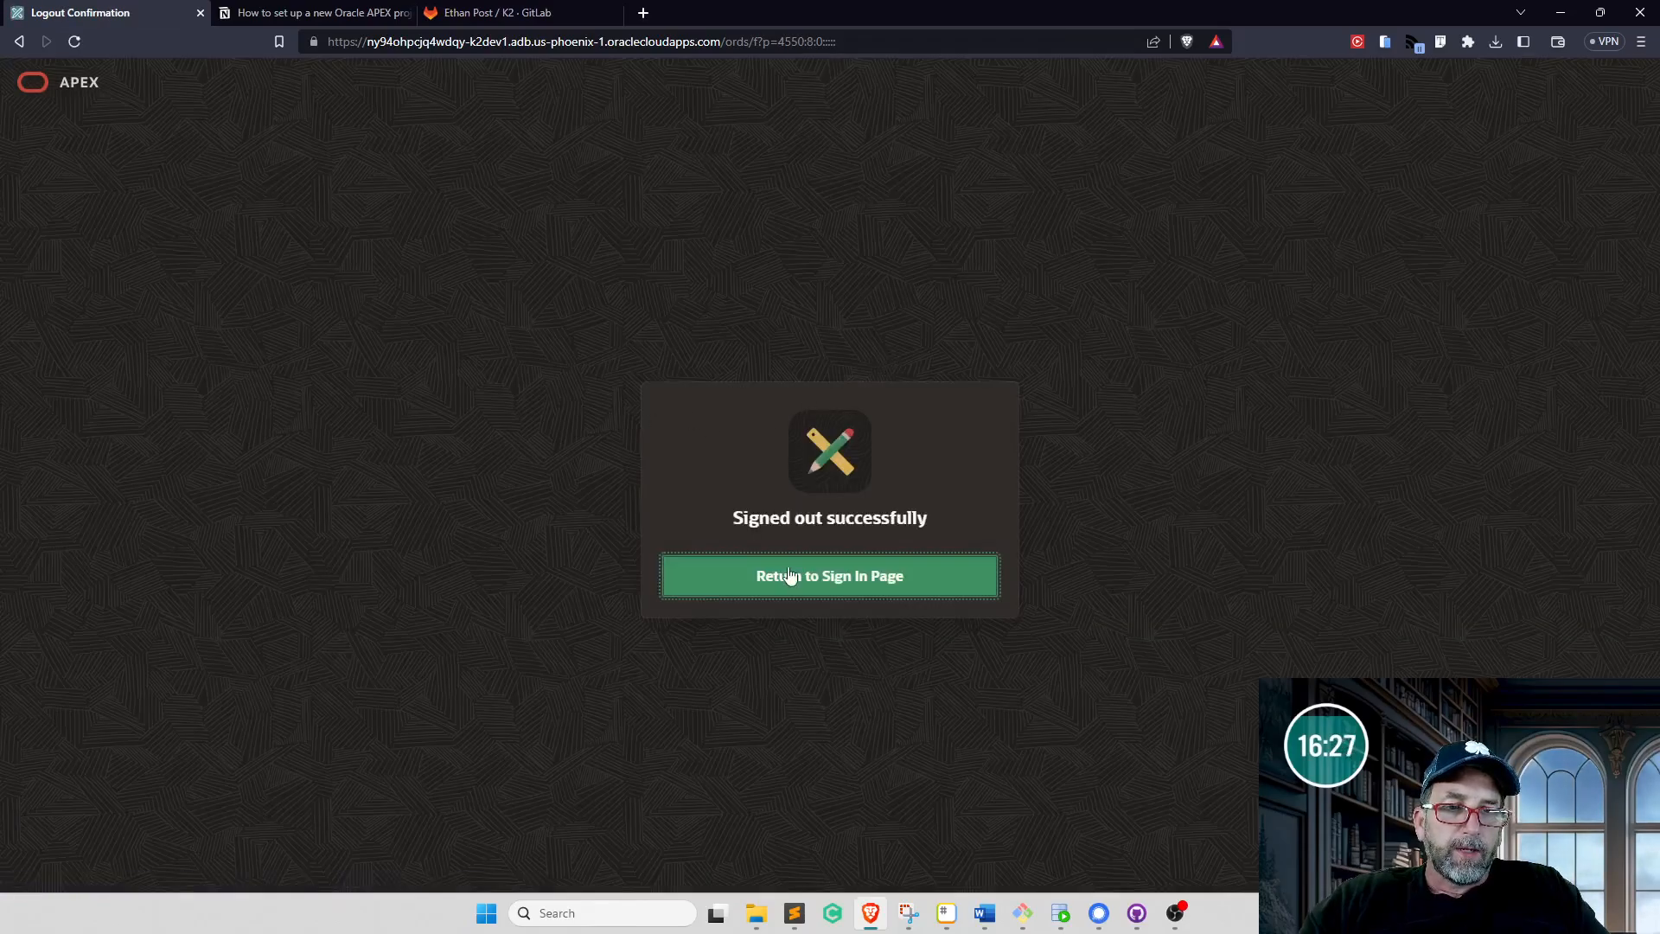
{"action": "left_click", "coordinate": [789, 576]}
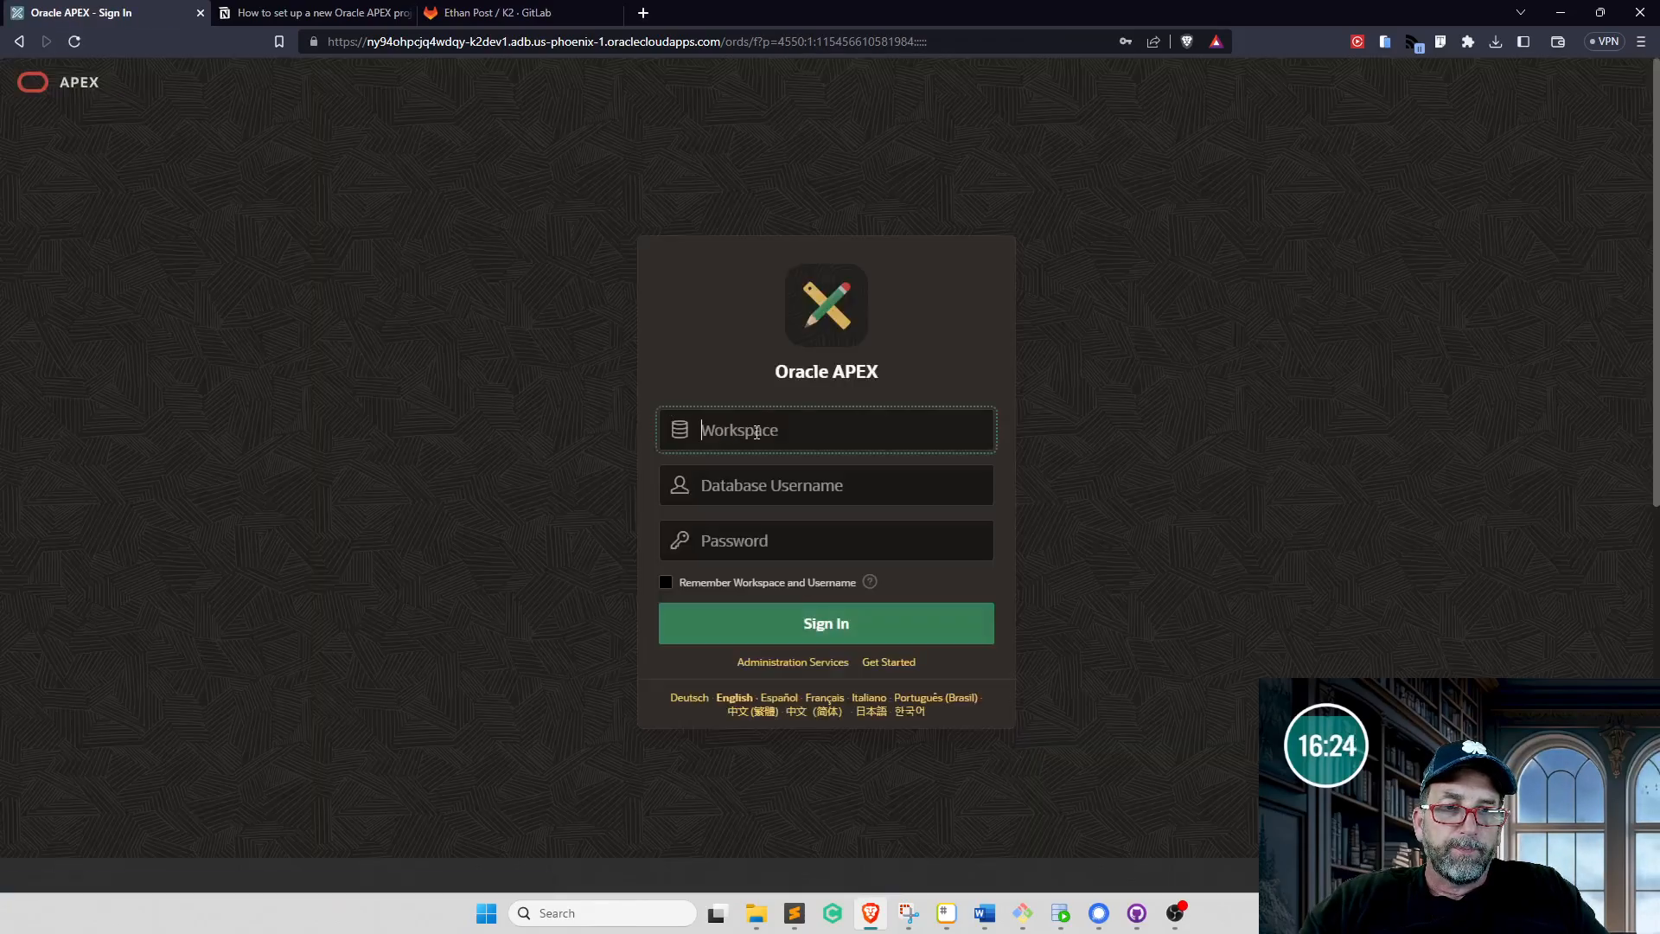
- Sign in to workspace APP with the saved developer login
{"action": "type", "text": "APP"}
{"action": "key", "text": "Tab"}
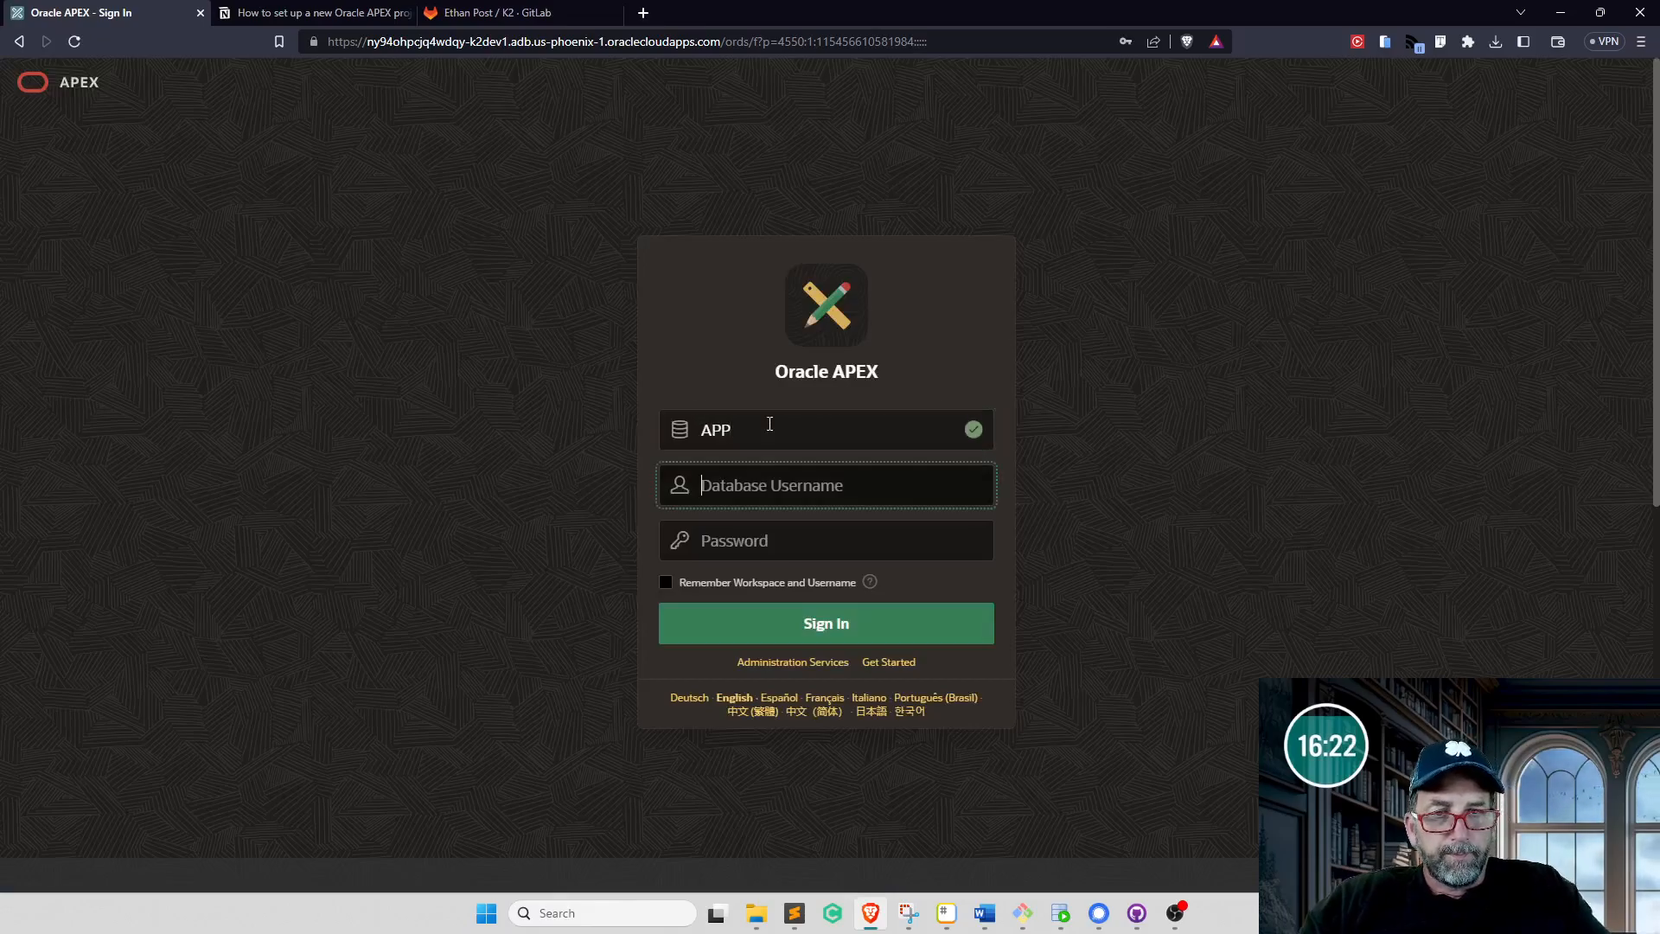
{"action": "left_click", "coordinate": [780, 499]}
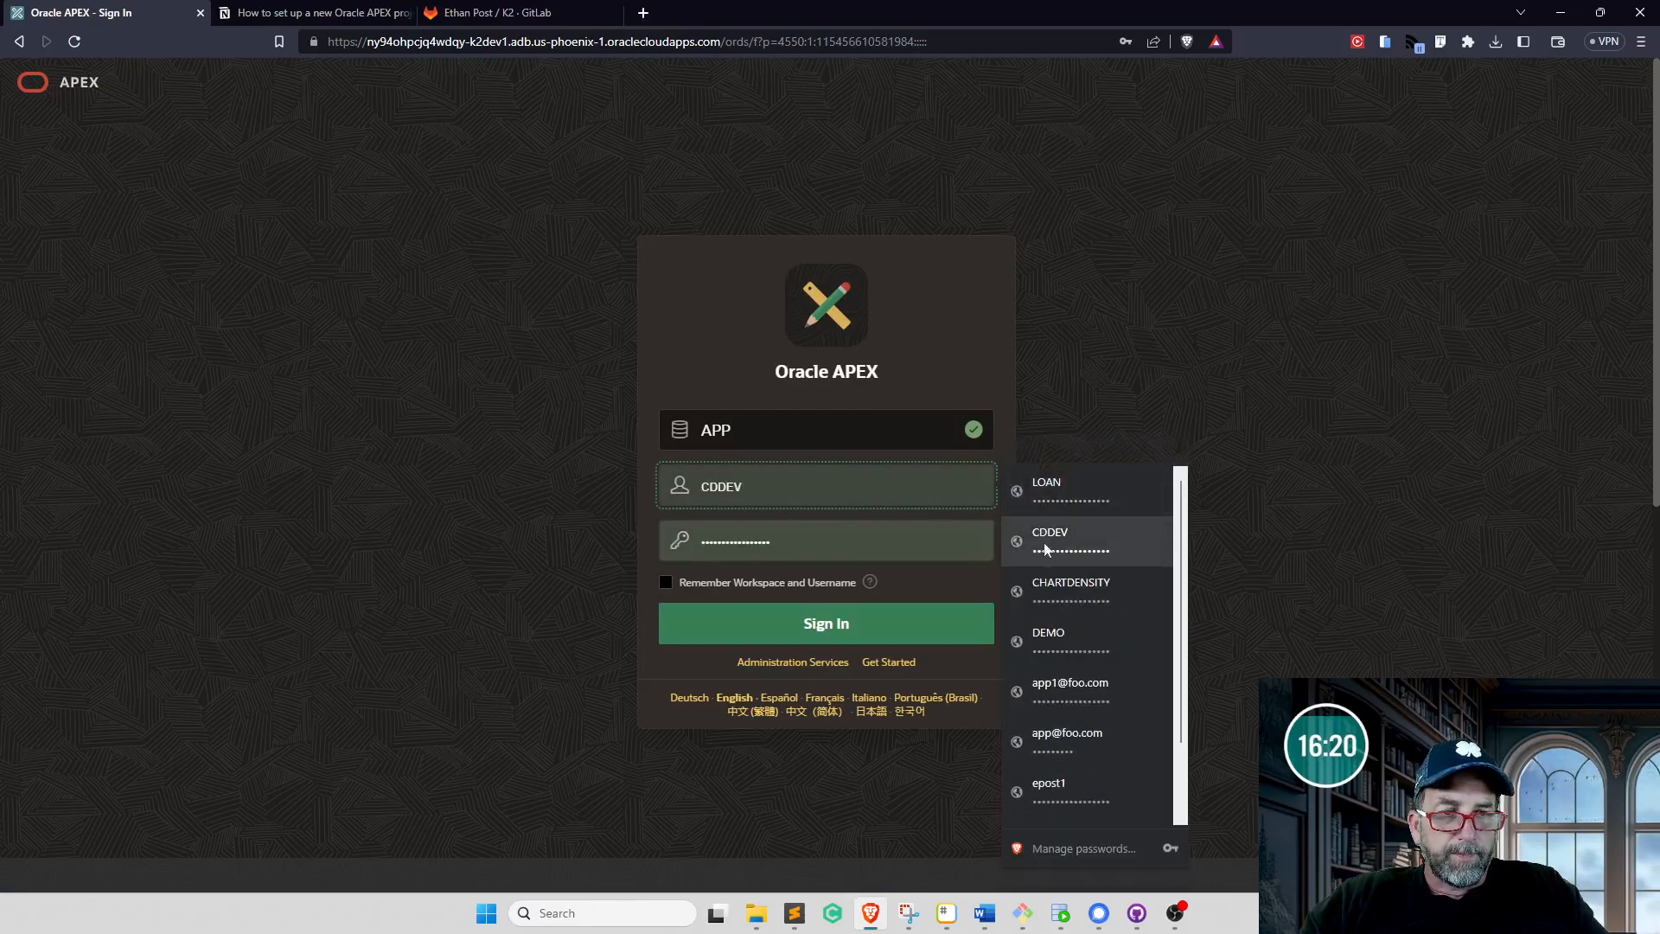
{"action": "left_click", "coordinate": [1076, 792]}
{"action": "left_click", "coordinate": [828, 636]}
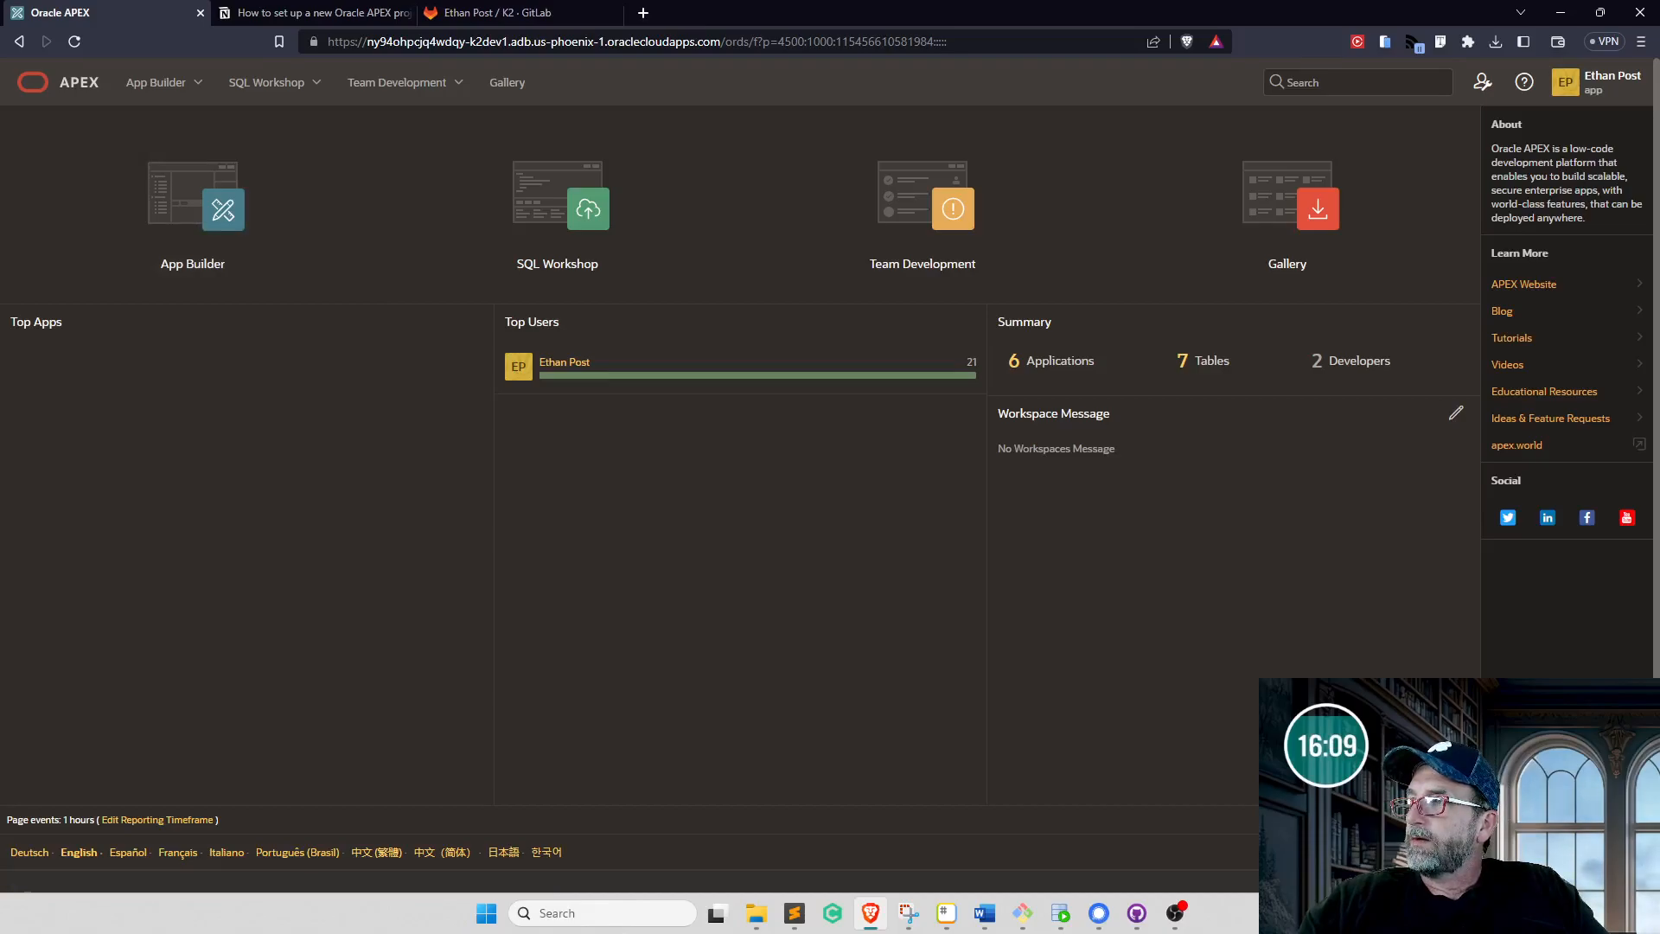
- Start a new application from the App Builder
{"action": "key", "text": "alt+Tab"}
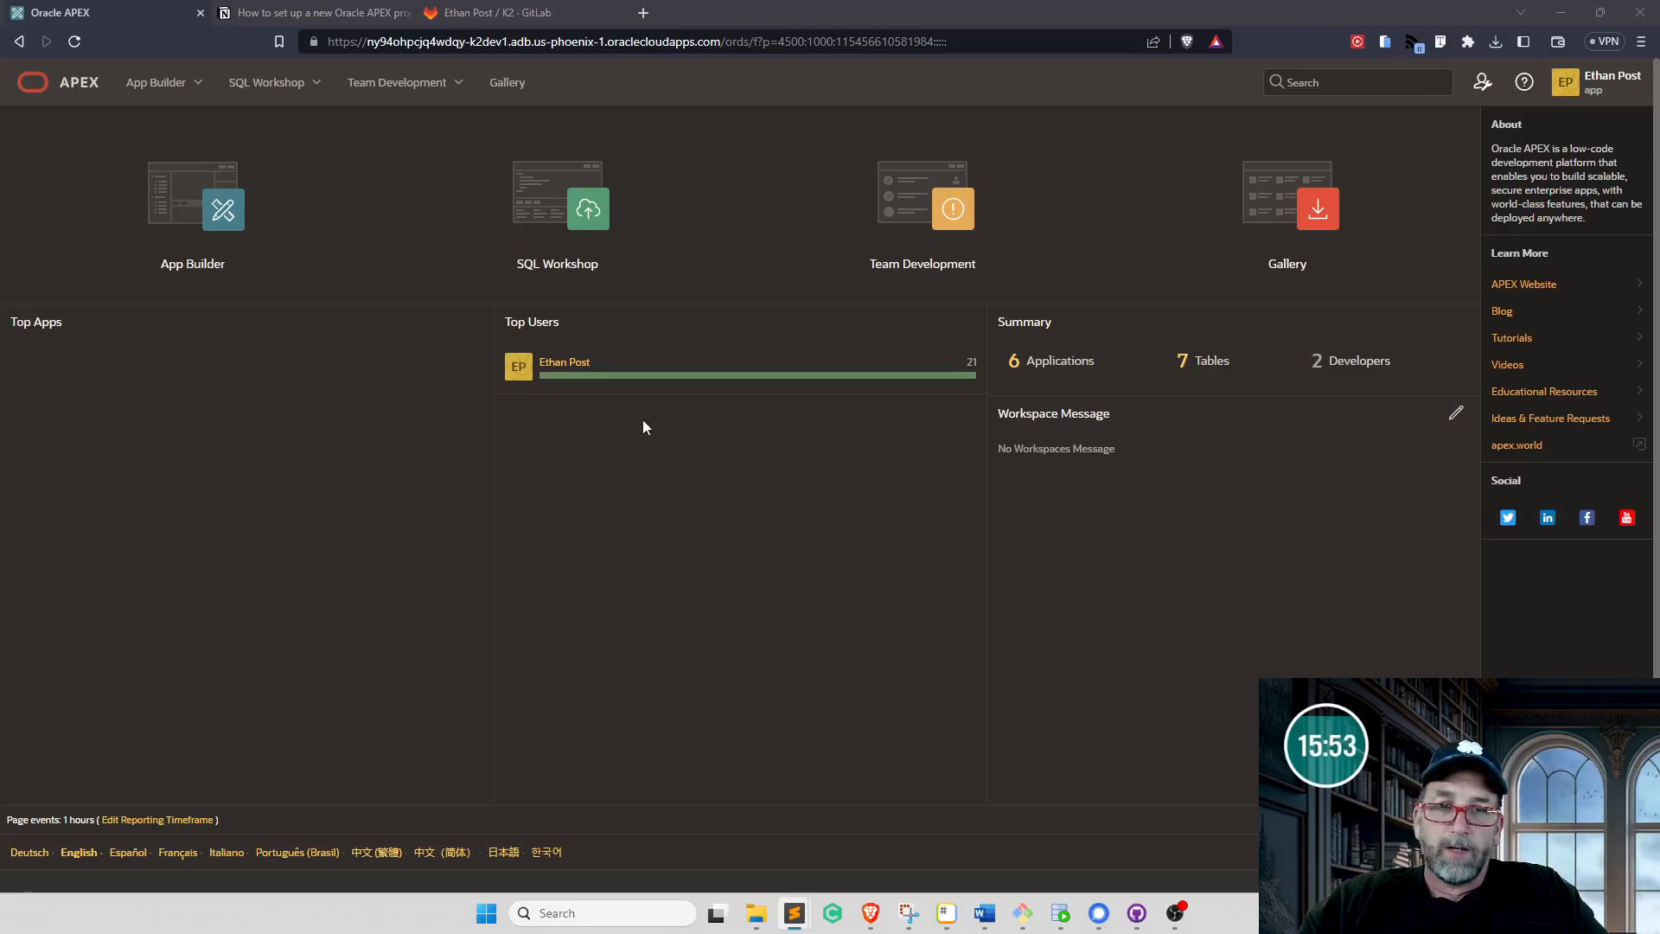
{"action": "left_click", "coordinate": [270, 237]}
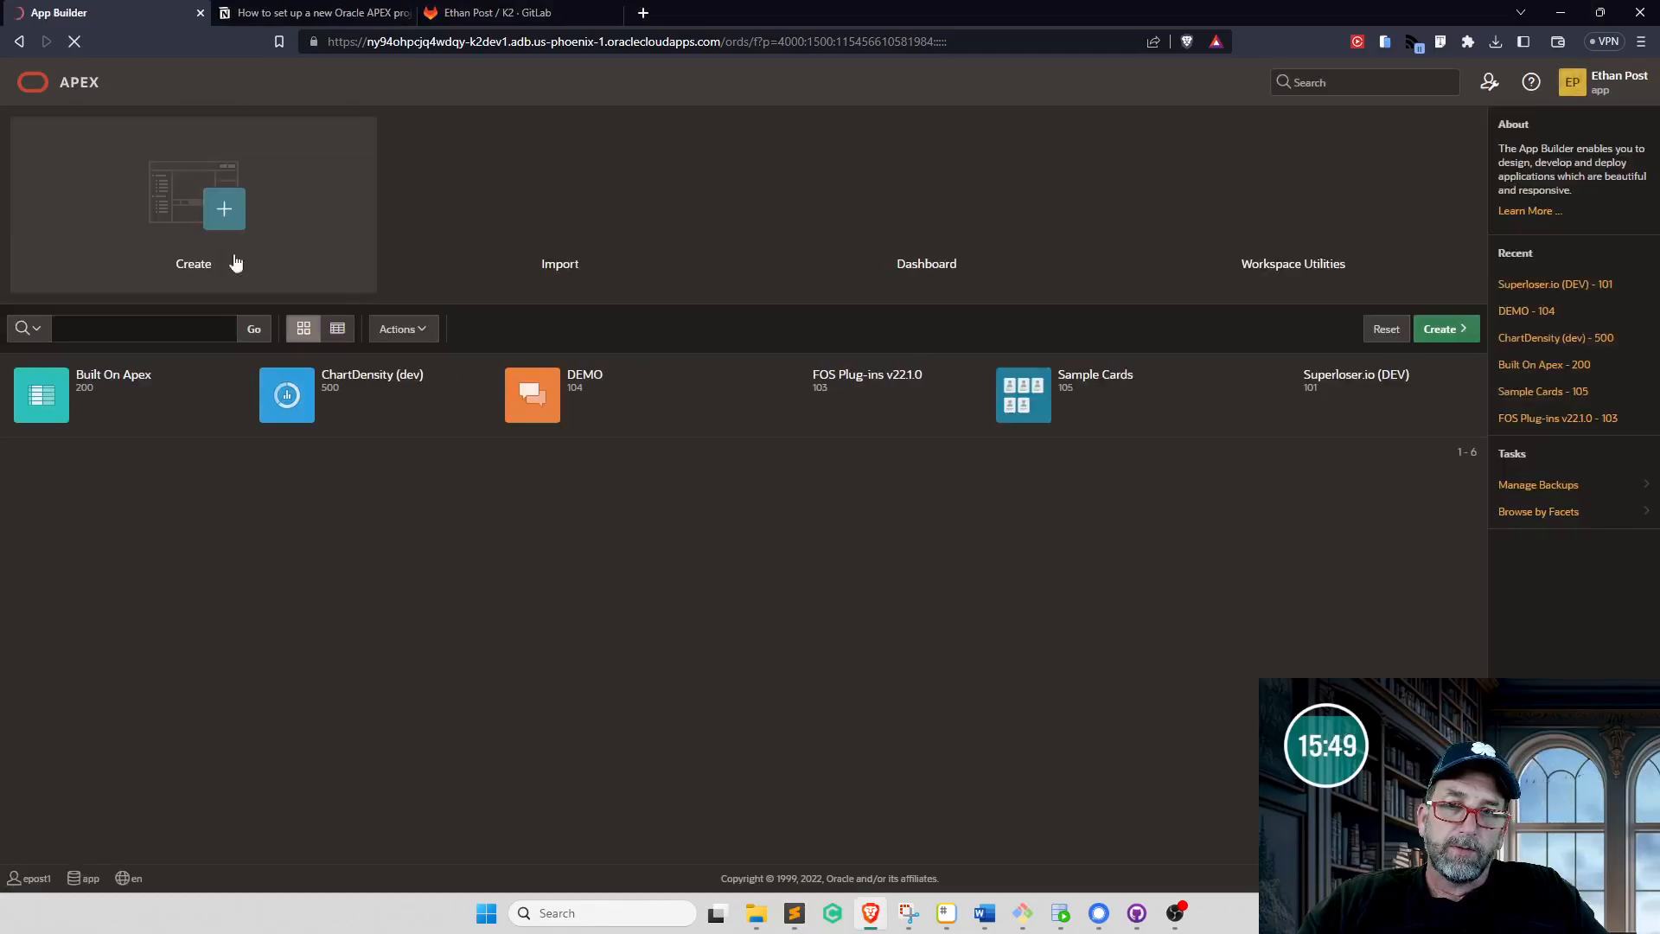
{"action": "left_click", "coordinate": [196, 251]}
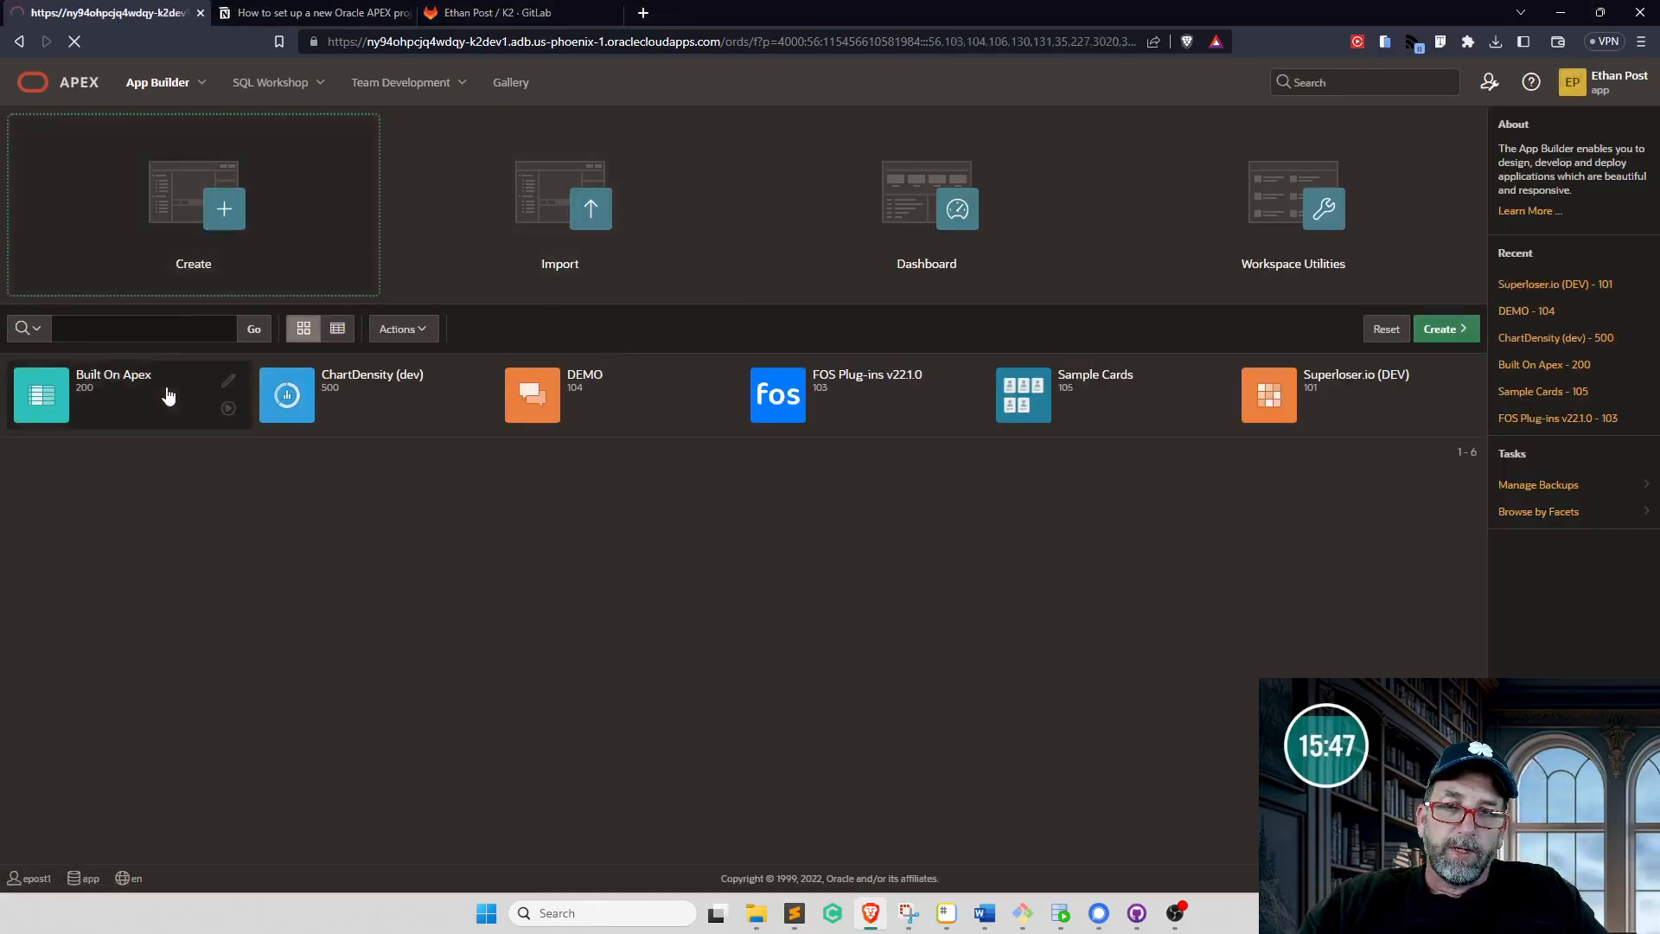
{"action": "left_click", "coordinate": [529, 443]}
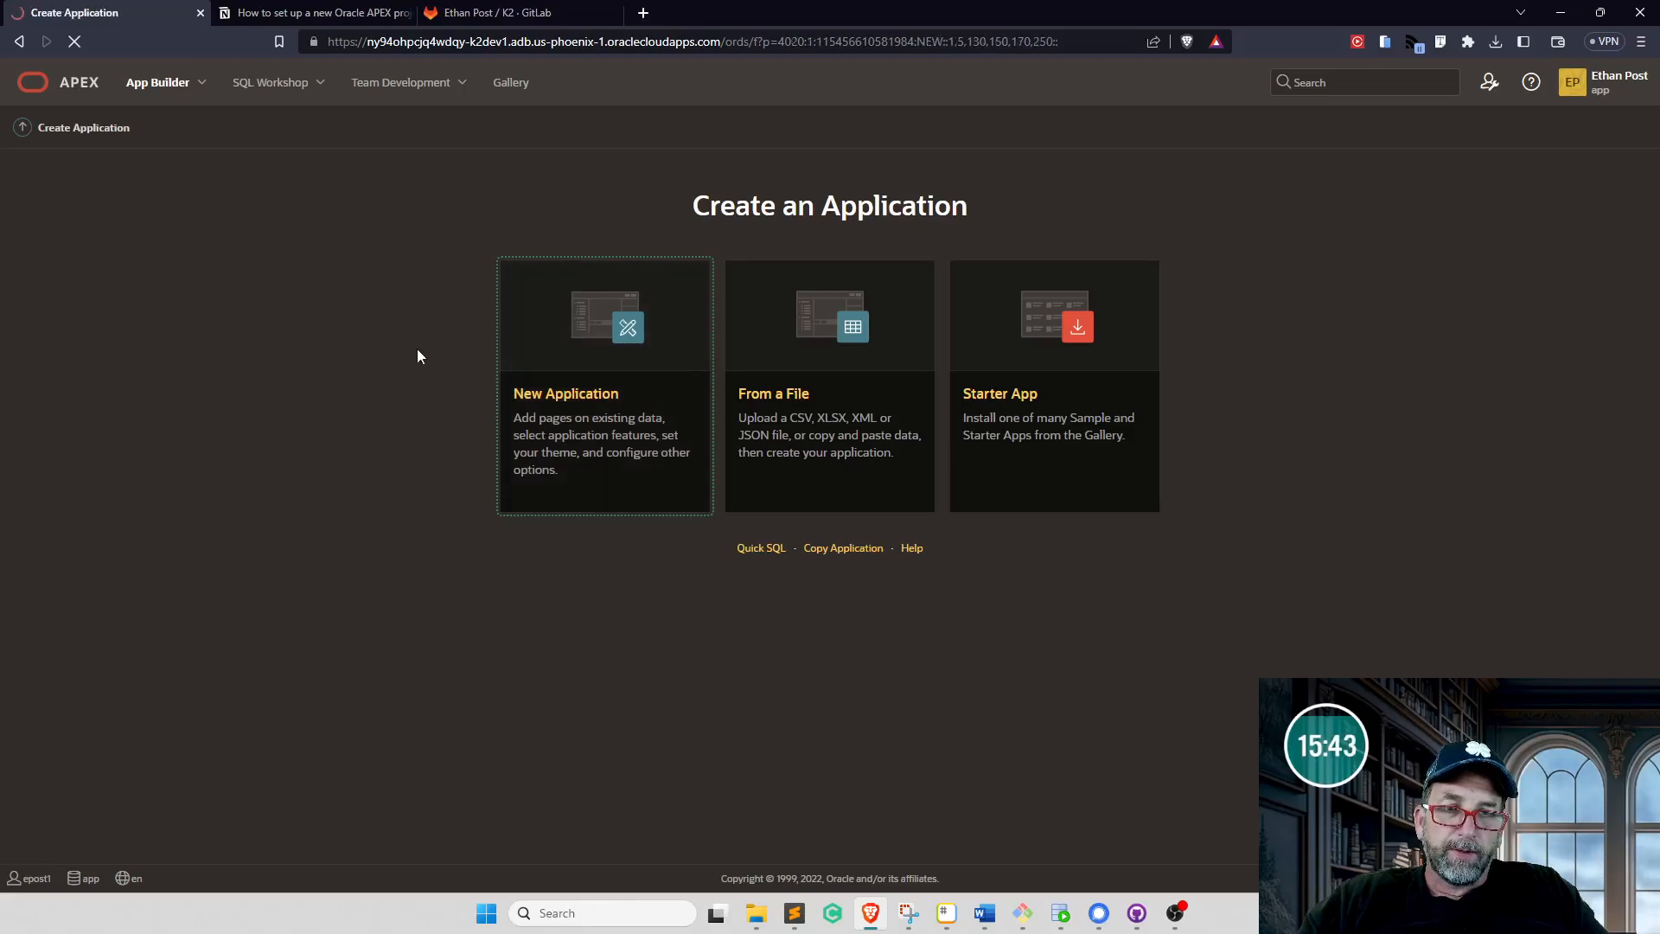
- Name the app LOAN, use the LOAN schema, change its ID from 102 to 450, and create it
{"action": "left_click", "coordinate": [552, 242]}
{"action": "type", "text": "LOAN"}
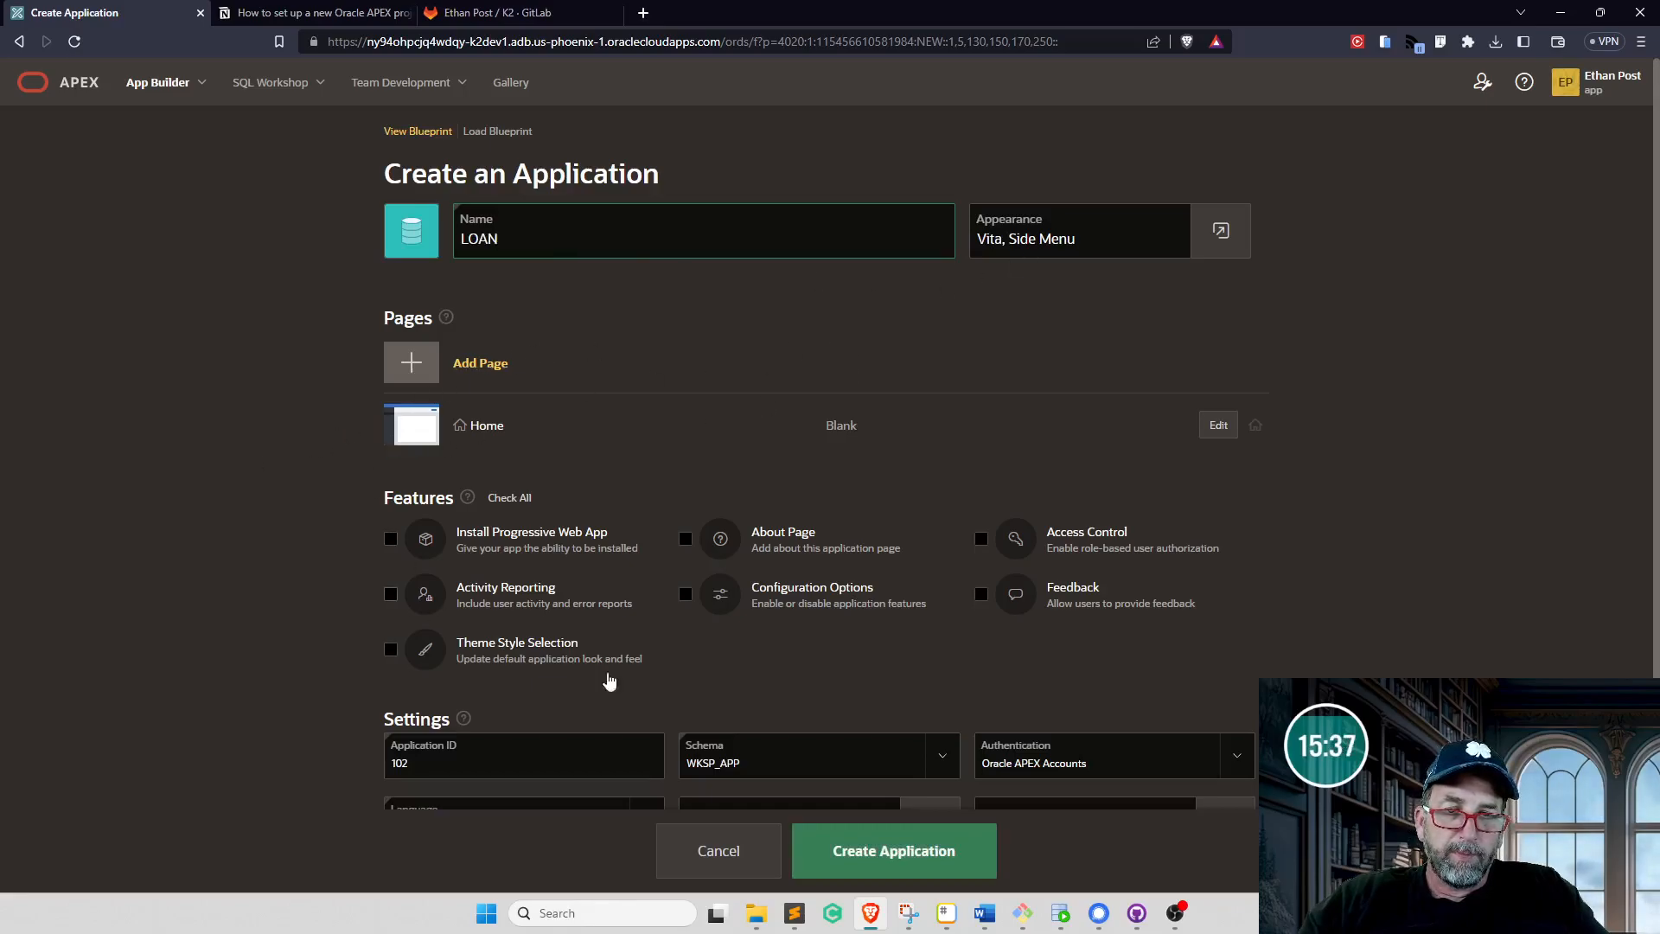
{"action": "scroll", "coordinate": [344, 553], "scroll_direction": "down", "scroll_amount": 1}
{"action": "left_click", "coordinate": [786, 666]}
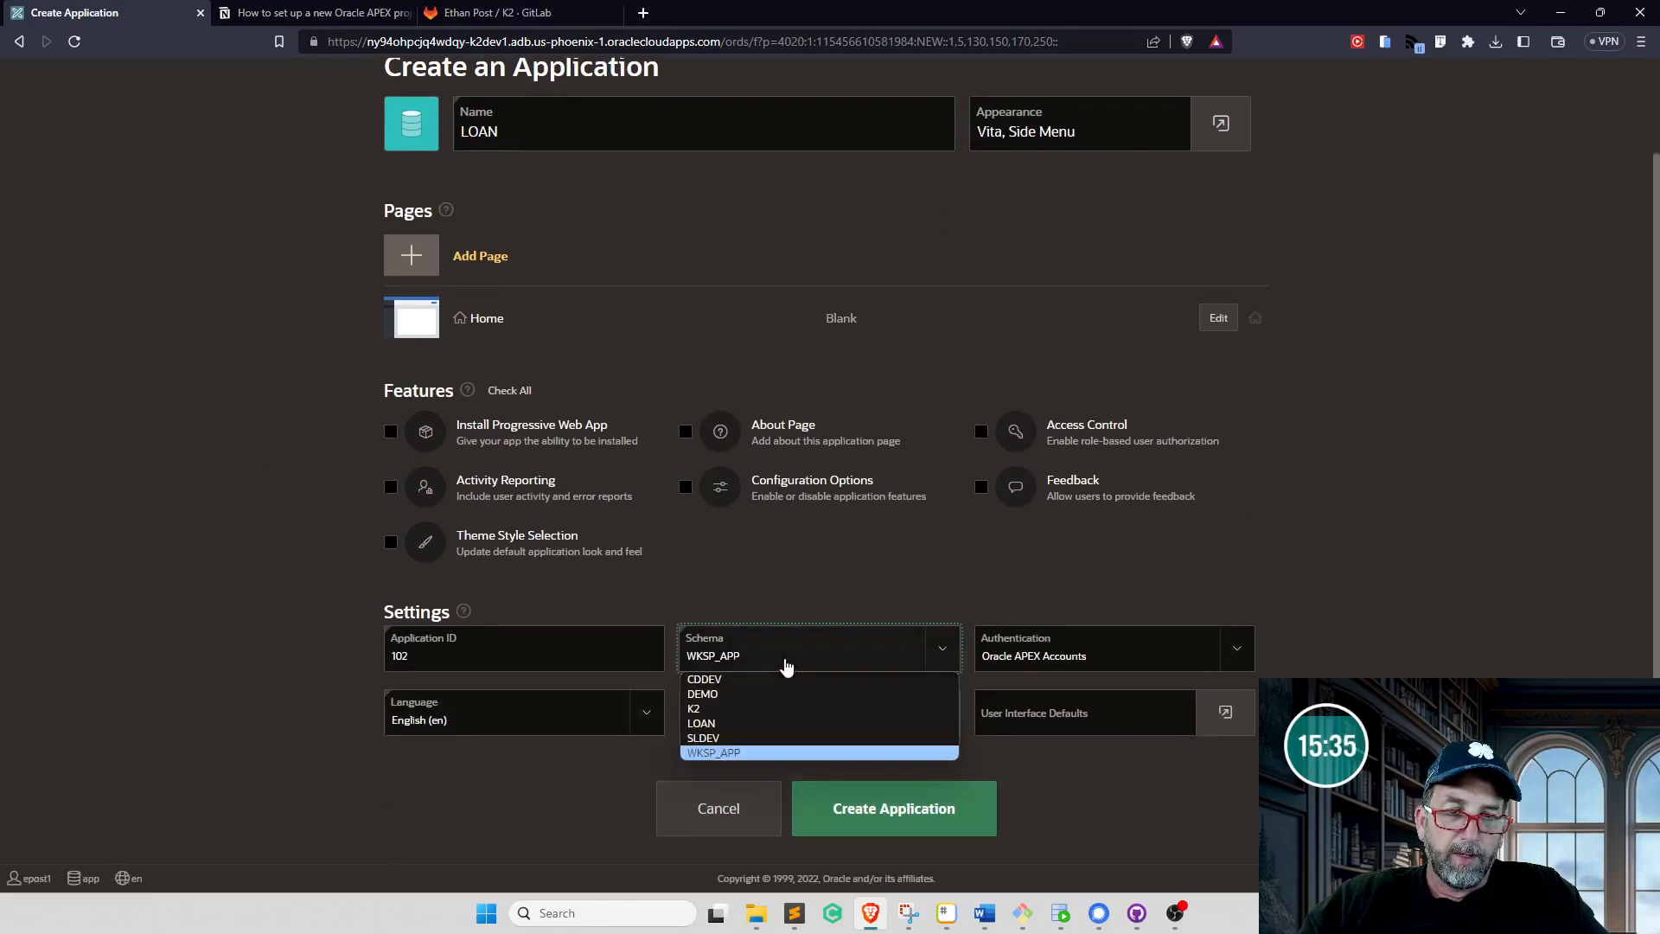
{"action": "left_click", "coordinate": [702, 723]}
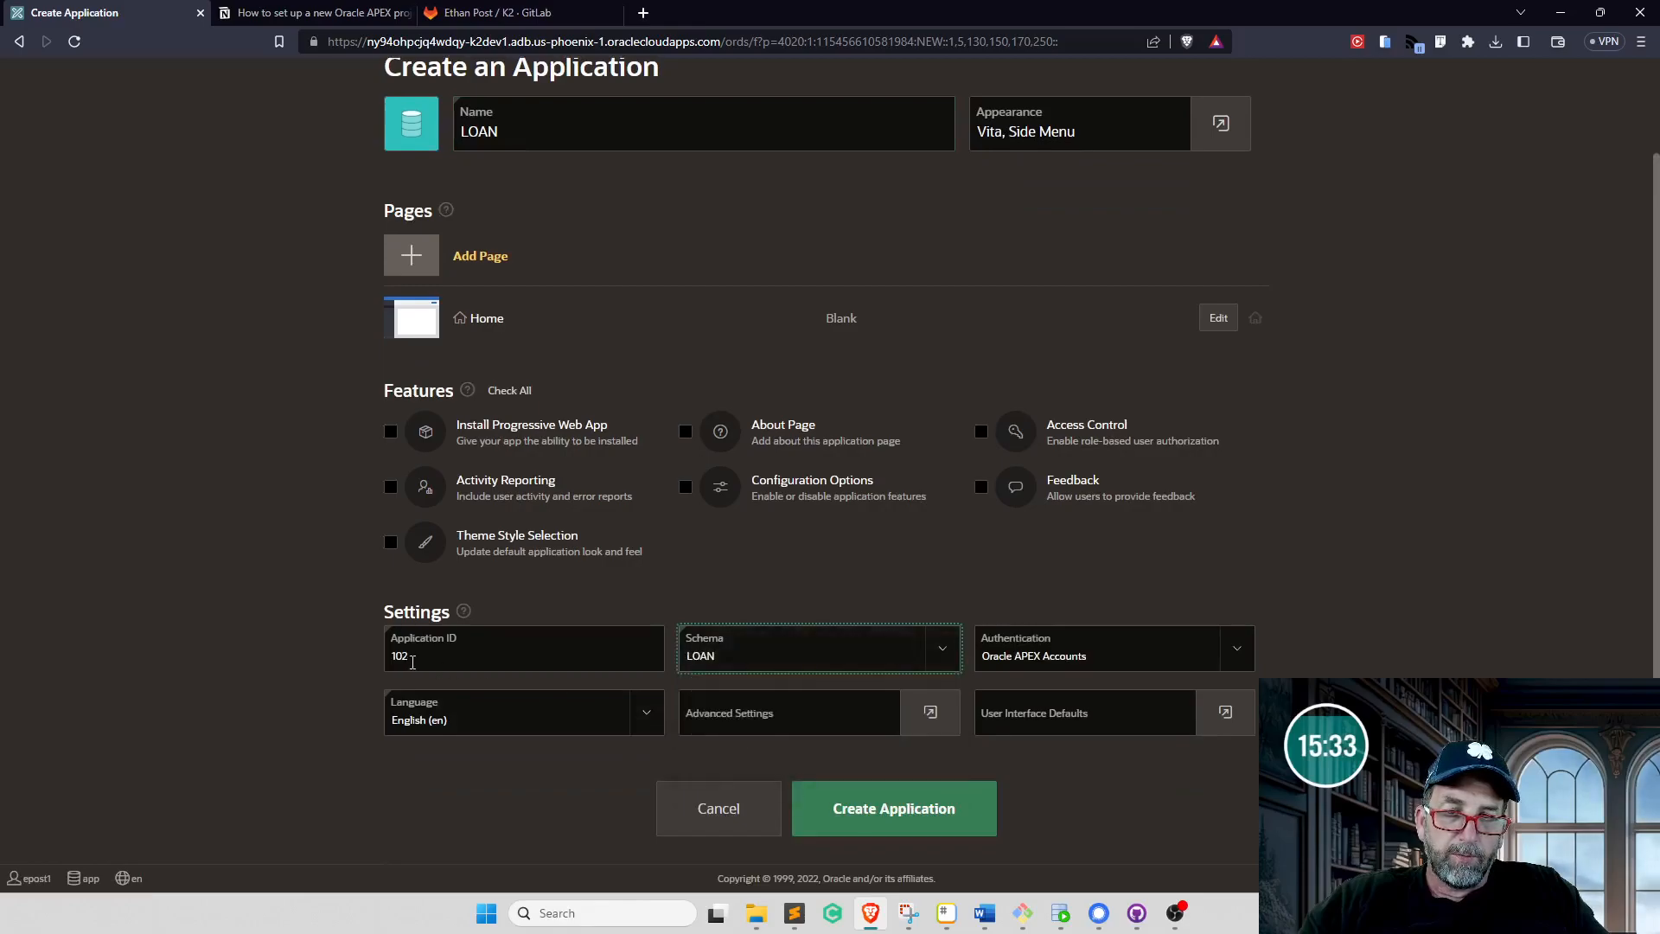
{"action": "double_click", "coordinate": [452, 657]}
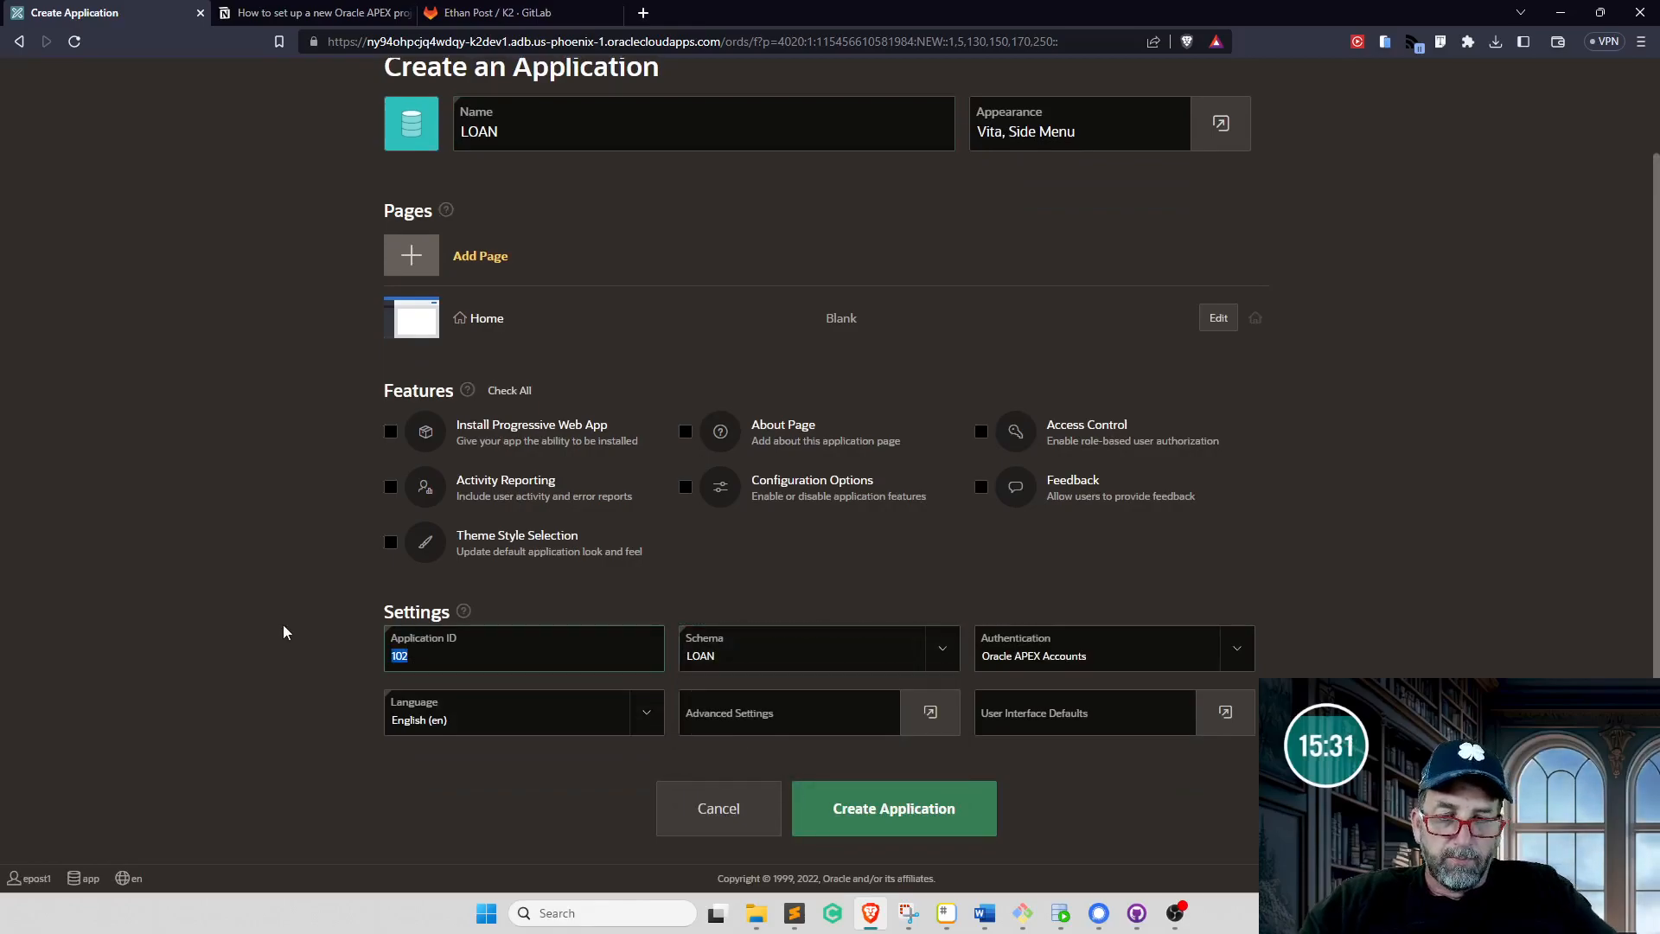
{"action": "type", "text": "450"}
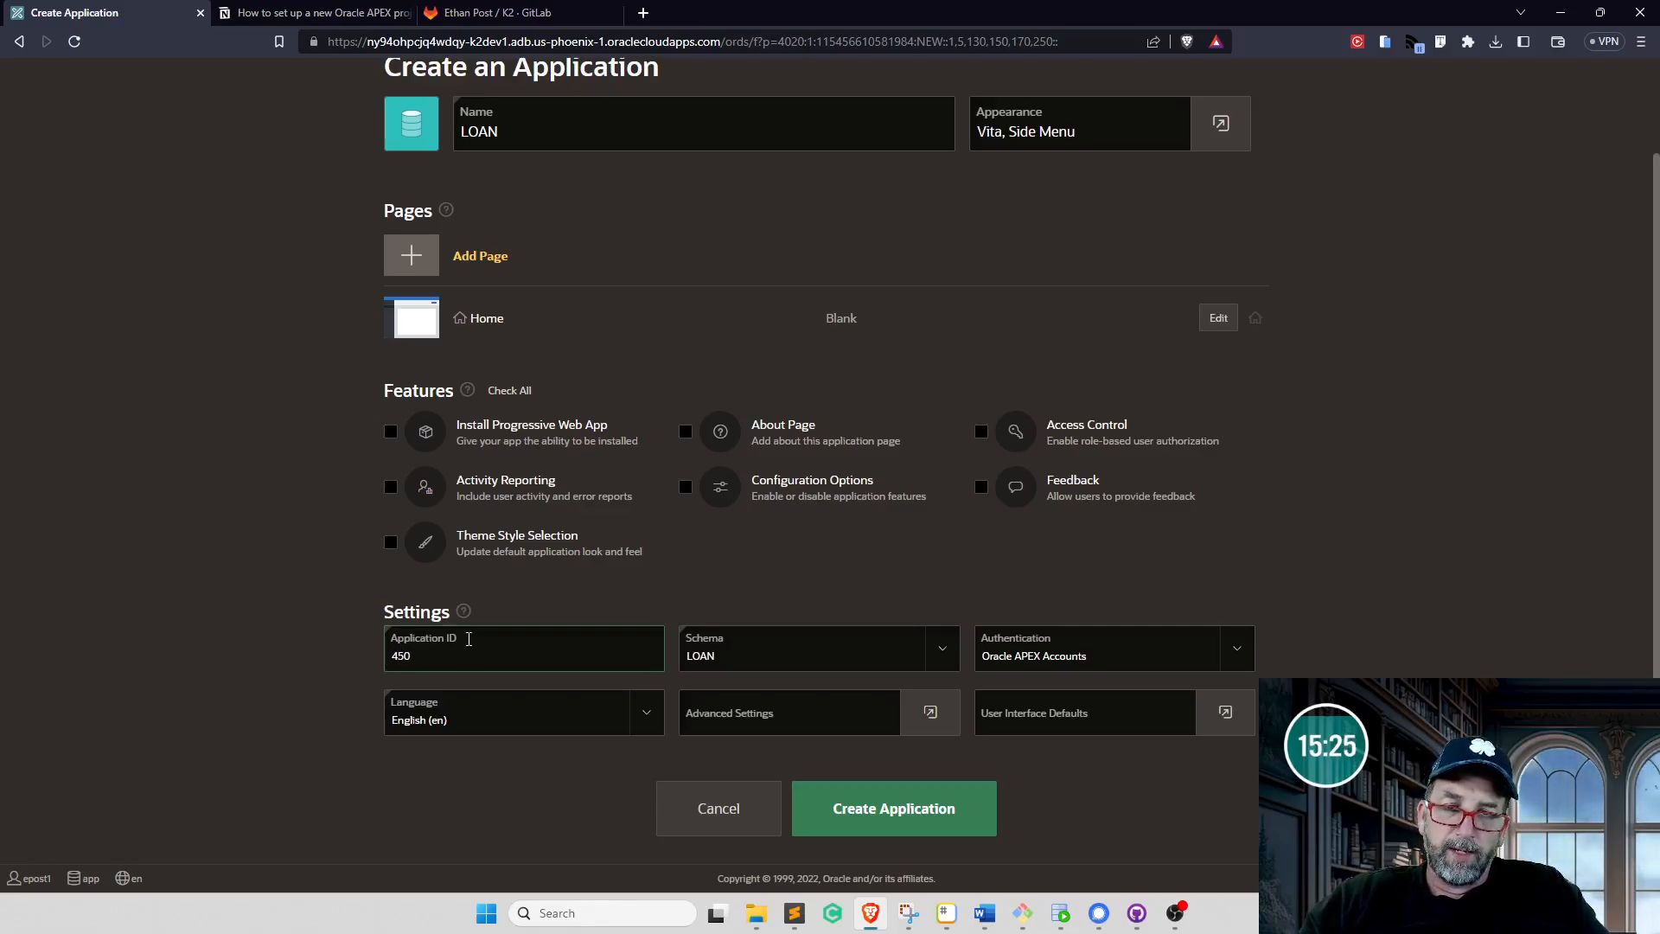
{"action": "key", "text": "Tab"}
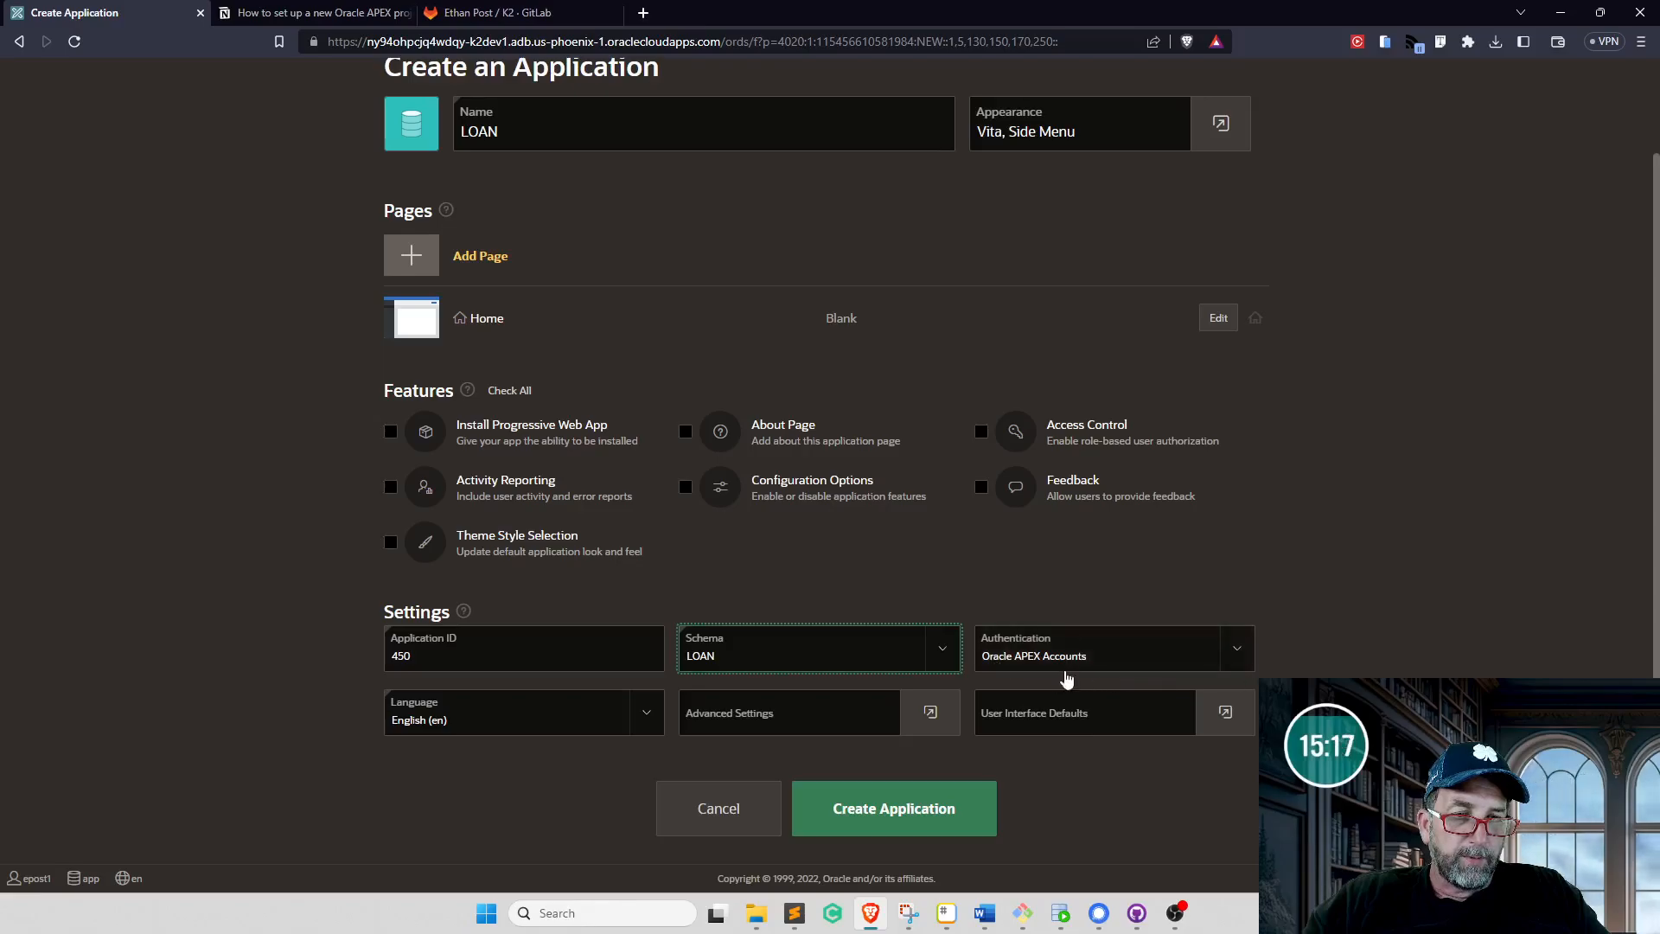
{"action": "left_click", "coordinate": [886, 820]}
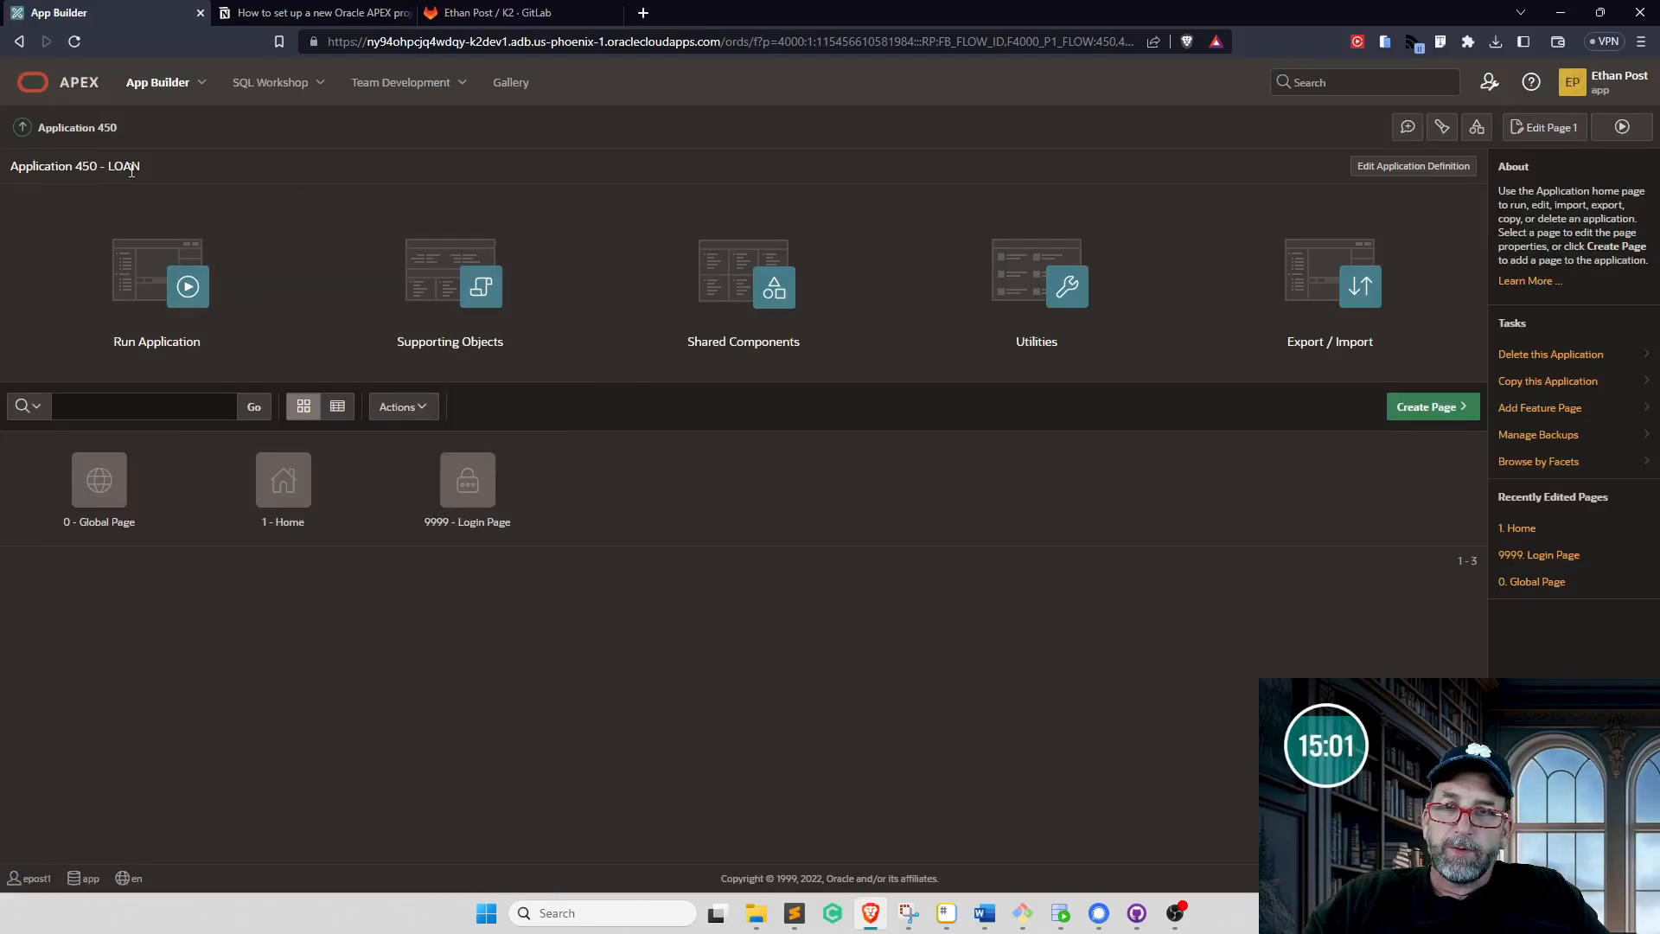
- Show the workspace application list with LOAN 450, then switch to SQL Developer
{"action": "left_click", "coordinate": [78, 84]}
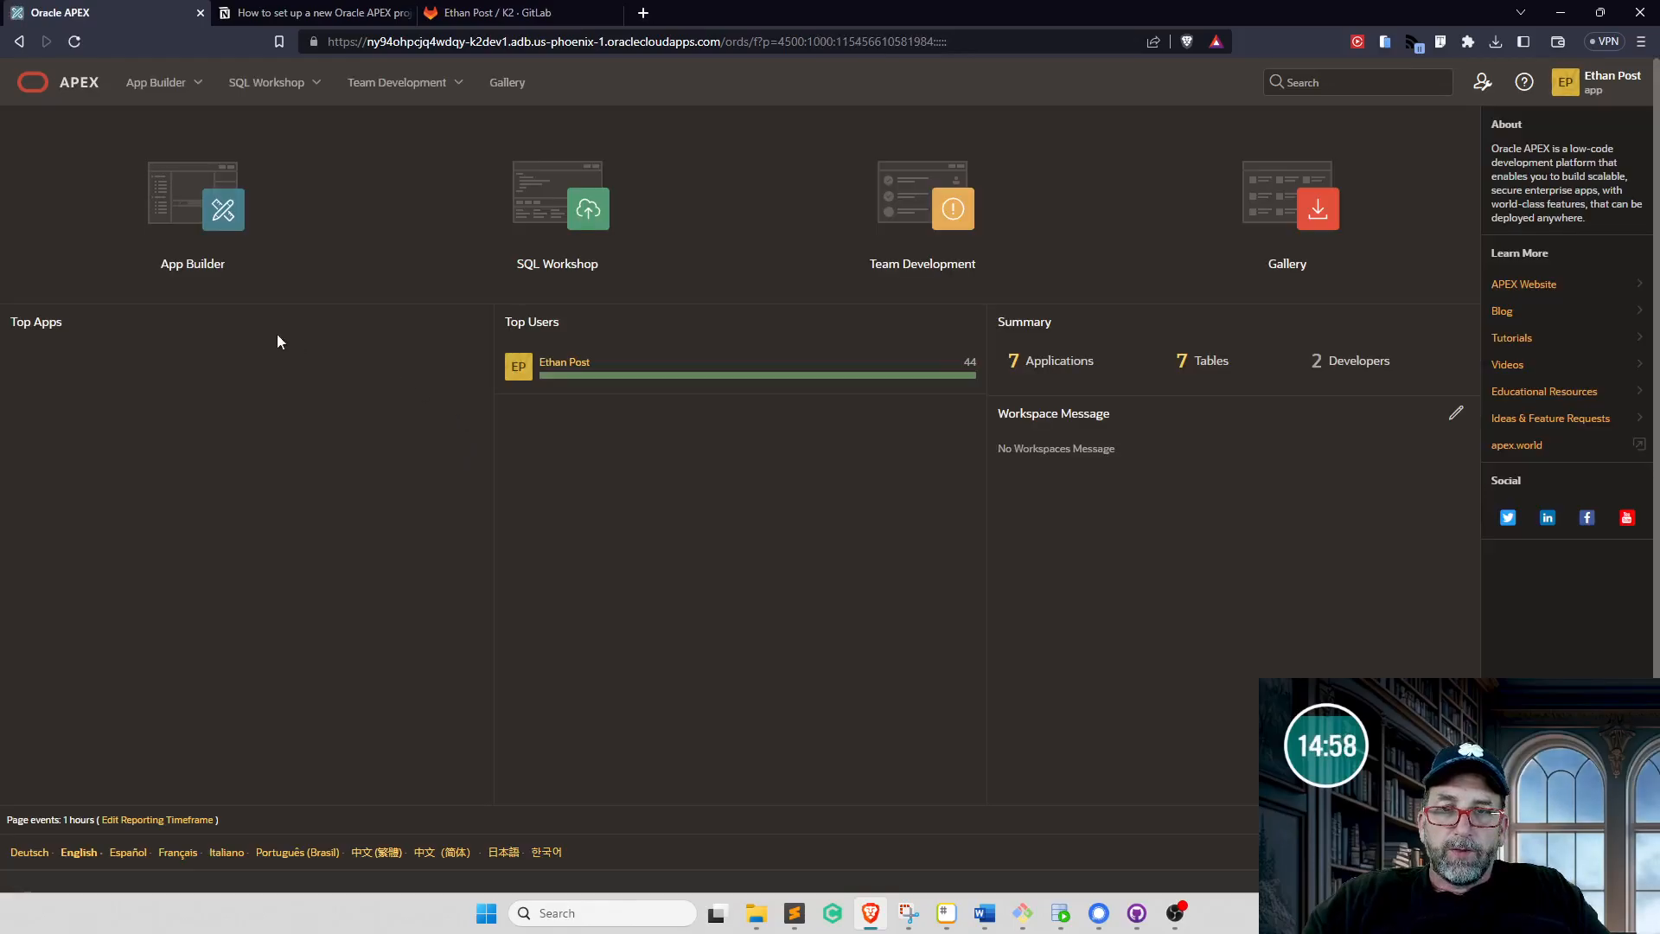
{"action": "left_click", "coordinate": [216, 228]}
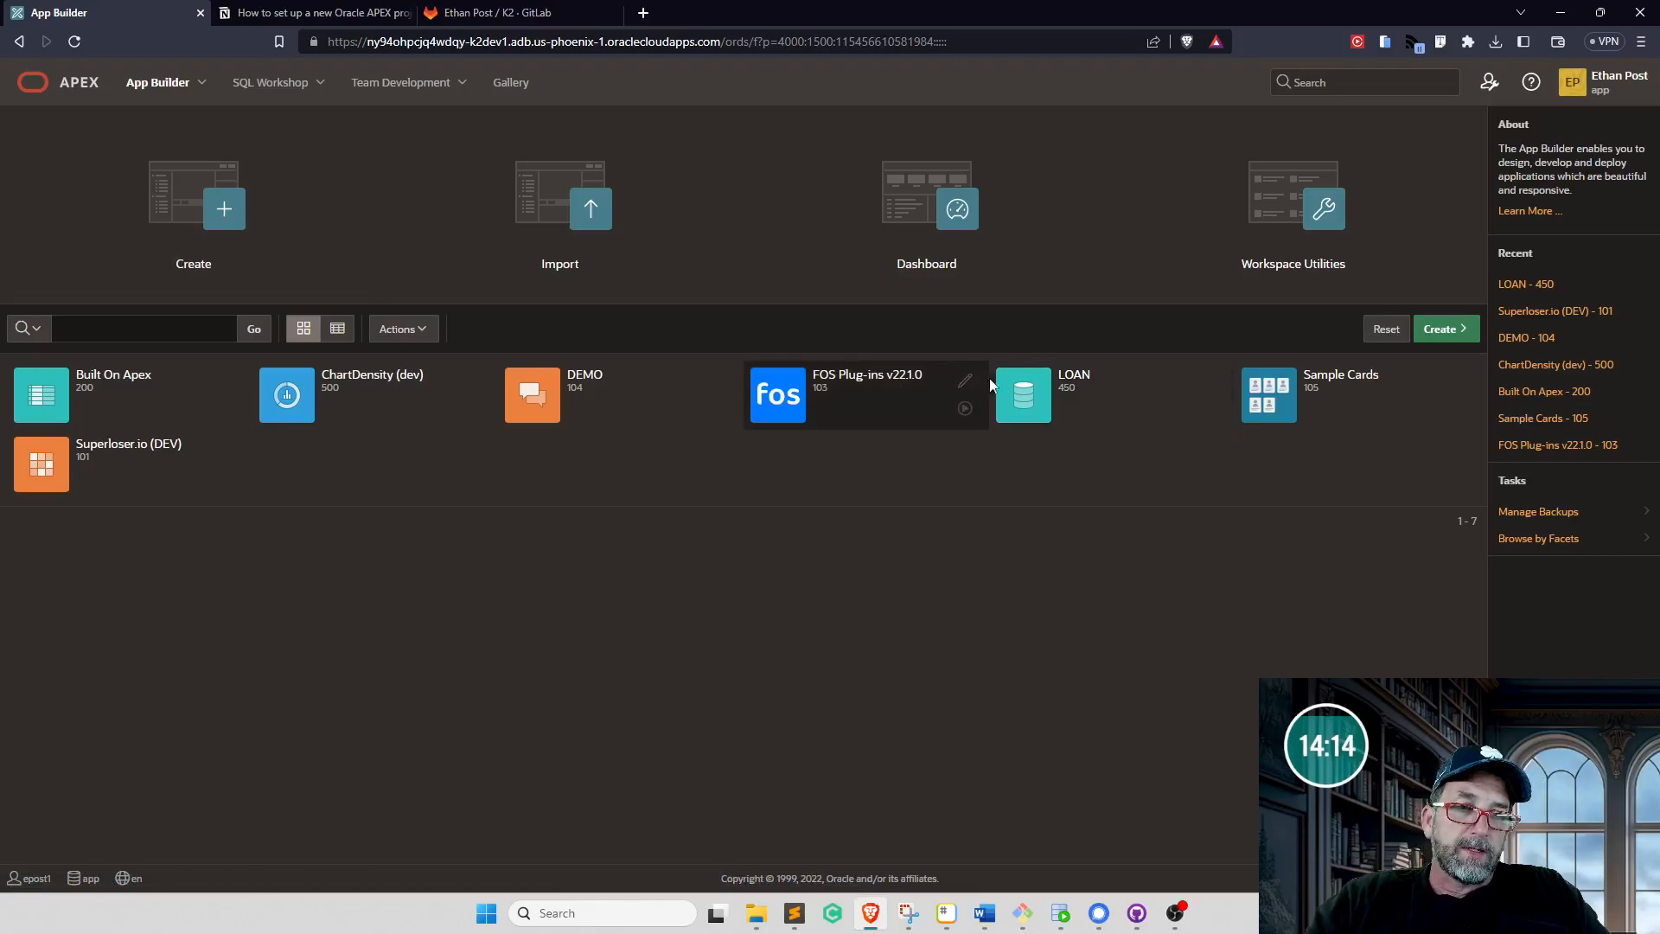
{"action": "left_click", "coordinate": [1059, 915]}
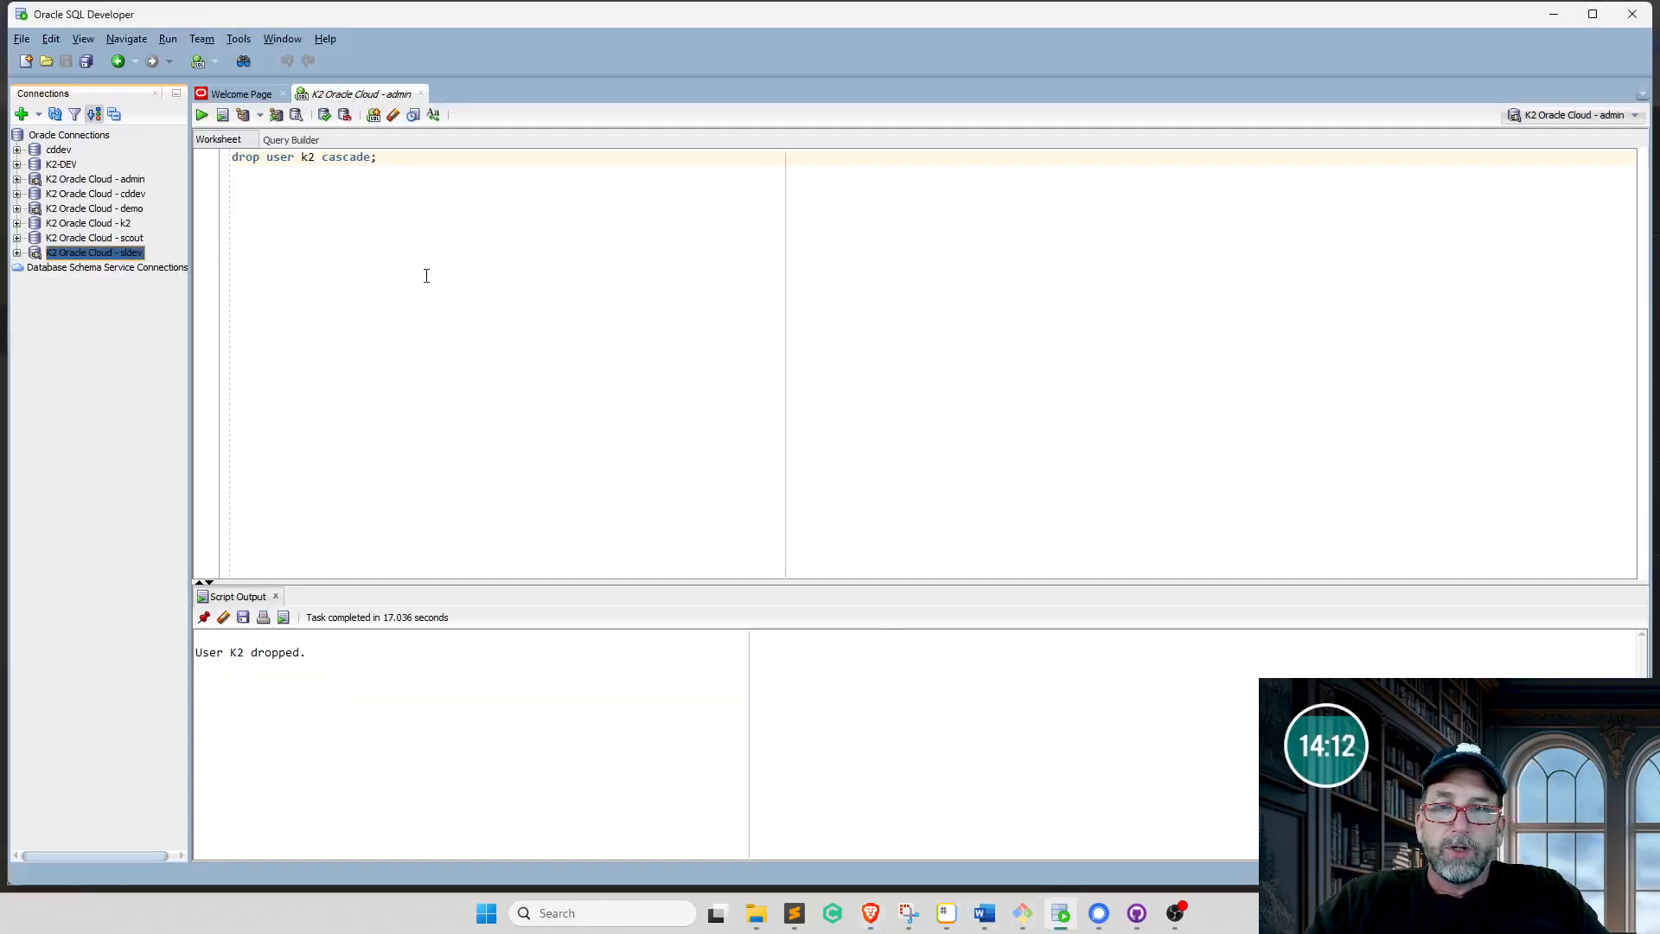
- Open k2_grants.sql from shared_dev_folder\demo in SQL Developer
{"action": "left_click", "coordinate": [21, 39]}
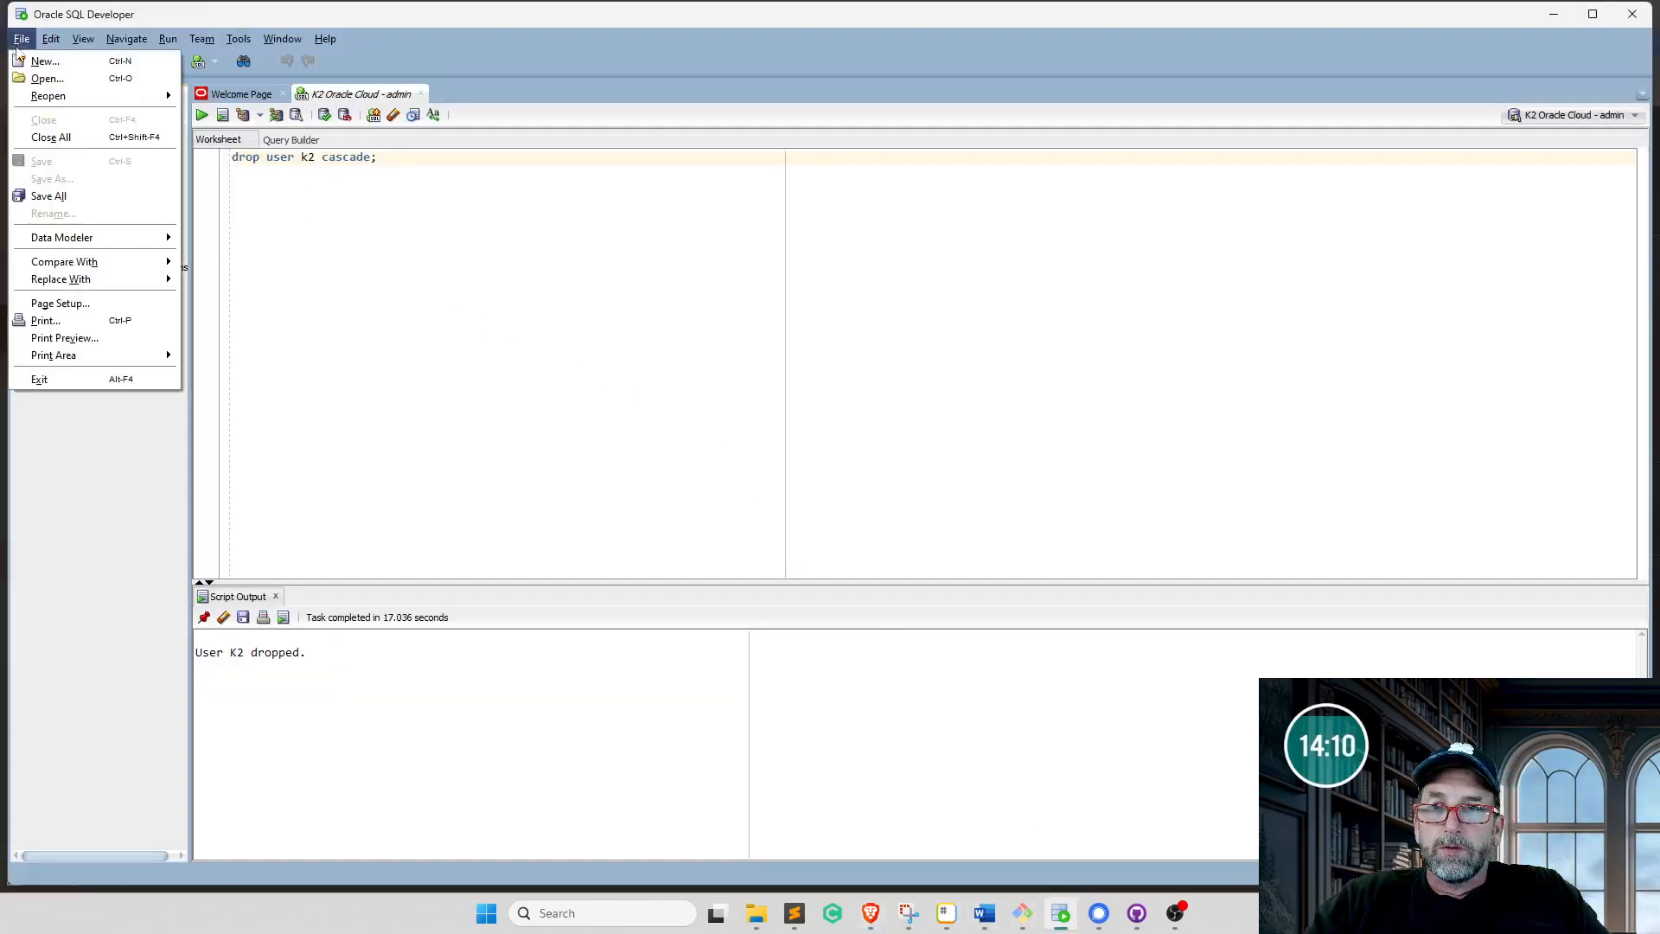
{"action": "left_click", "coordinate": [45, 78]}
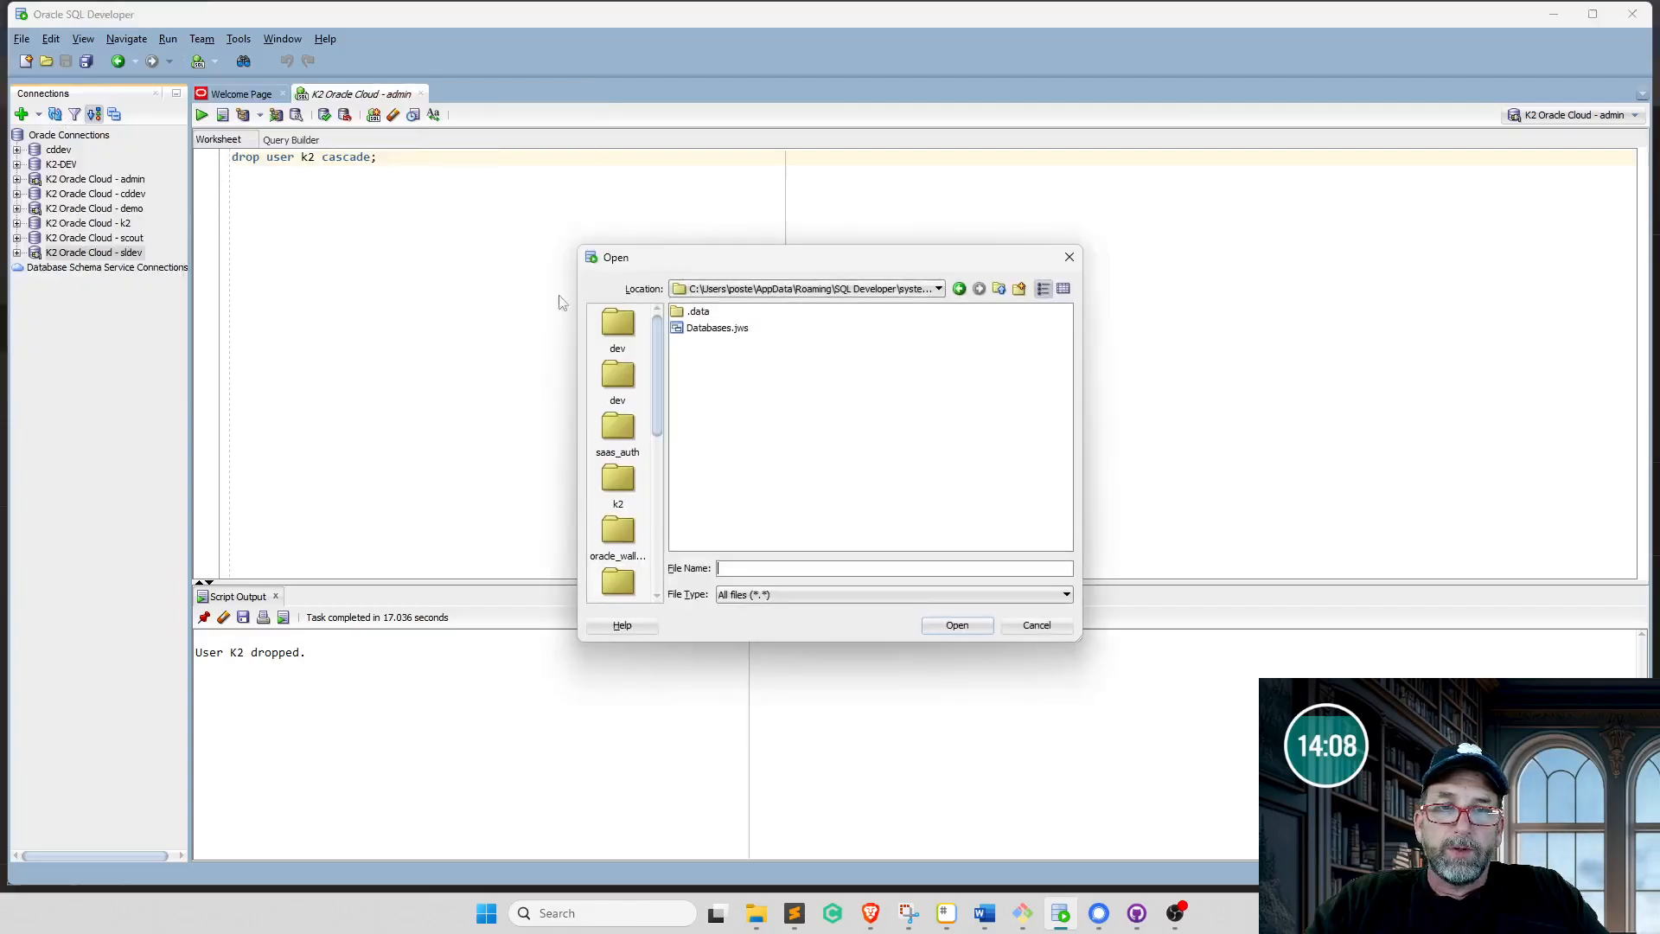
{"action": "left_click", "coordinate": [617, 381]}
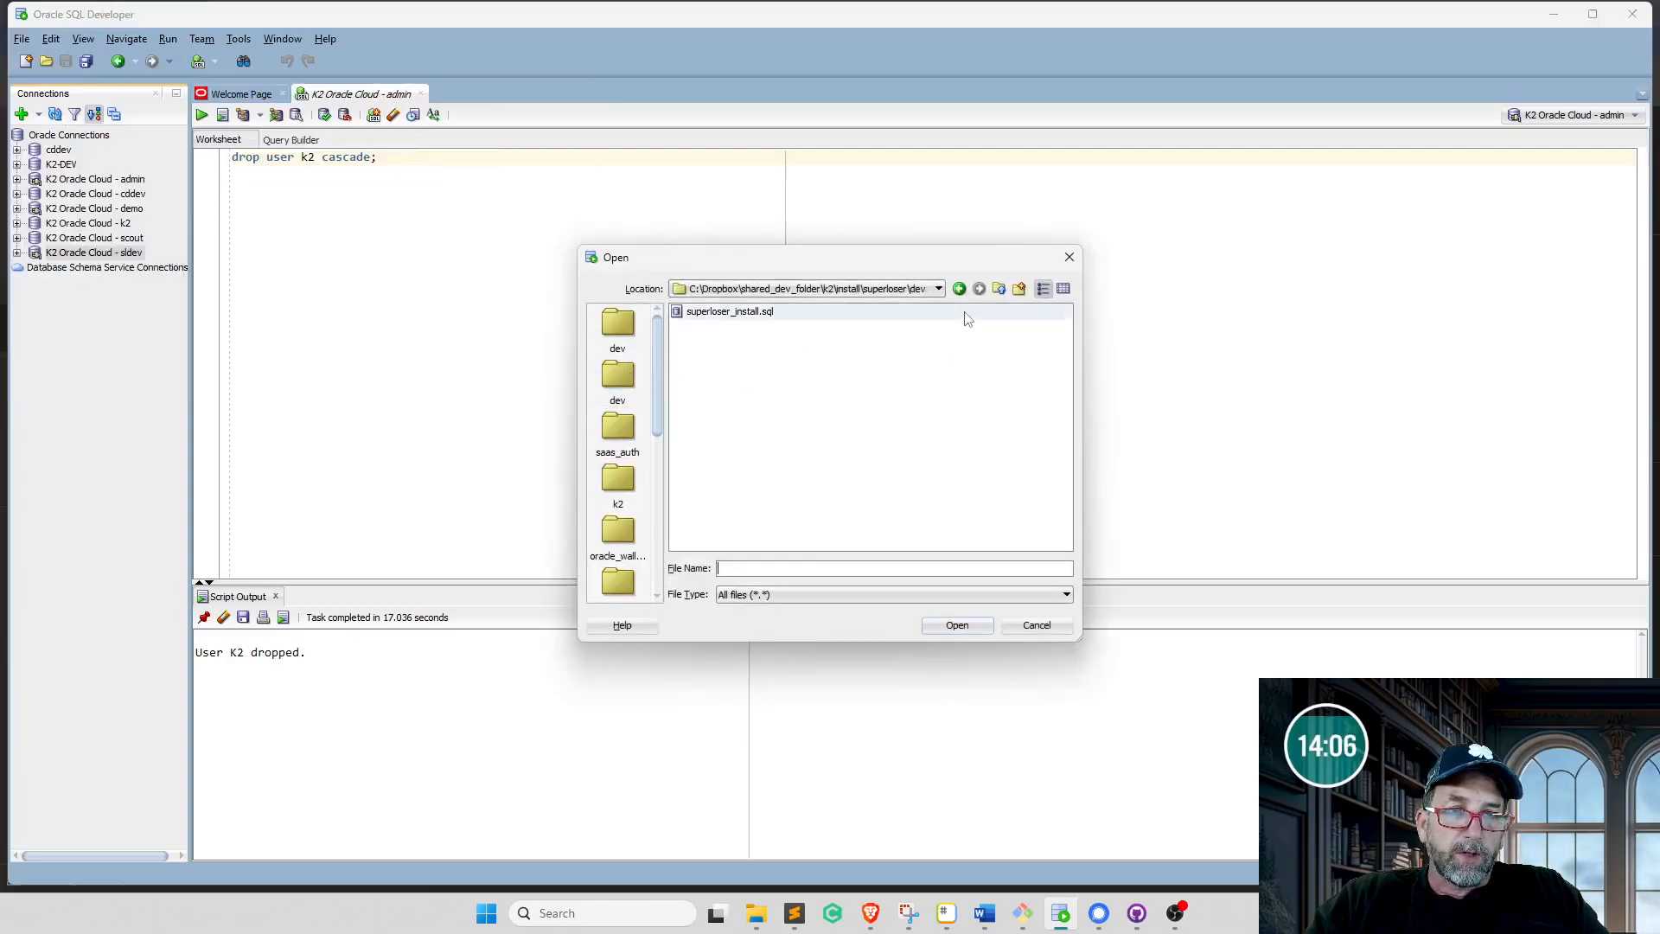
{"action": "left_click", "coordinate": [999, 289]}
{"action": "left_click", "coordinate": [998, 289]}
{"action": "left_click", "coordinate": [998, 288]}
{"action": "left_click", "coordinate": [999, 288]}
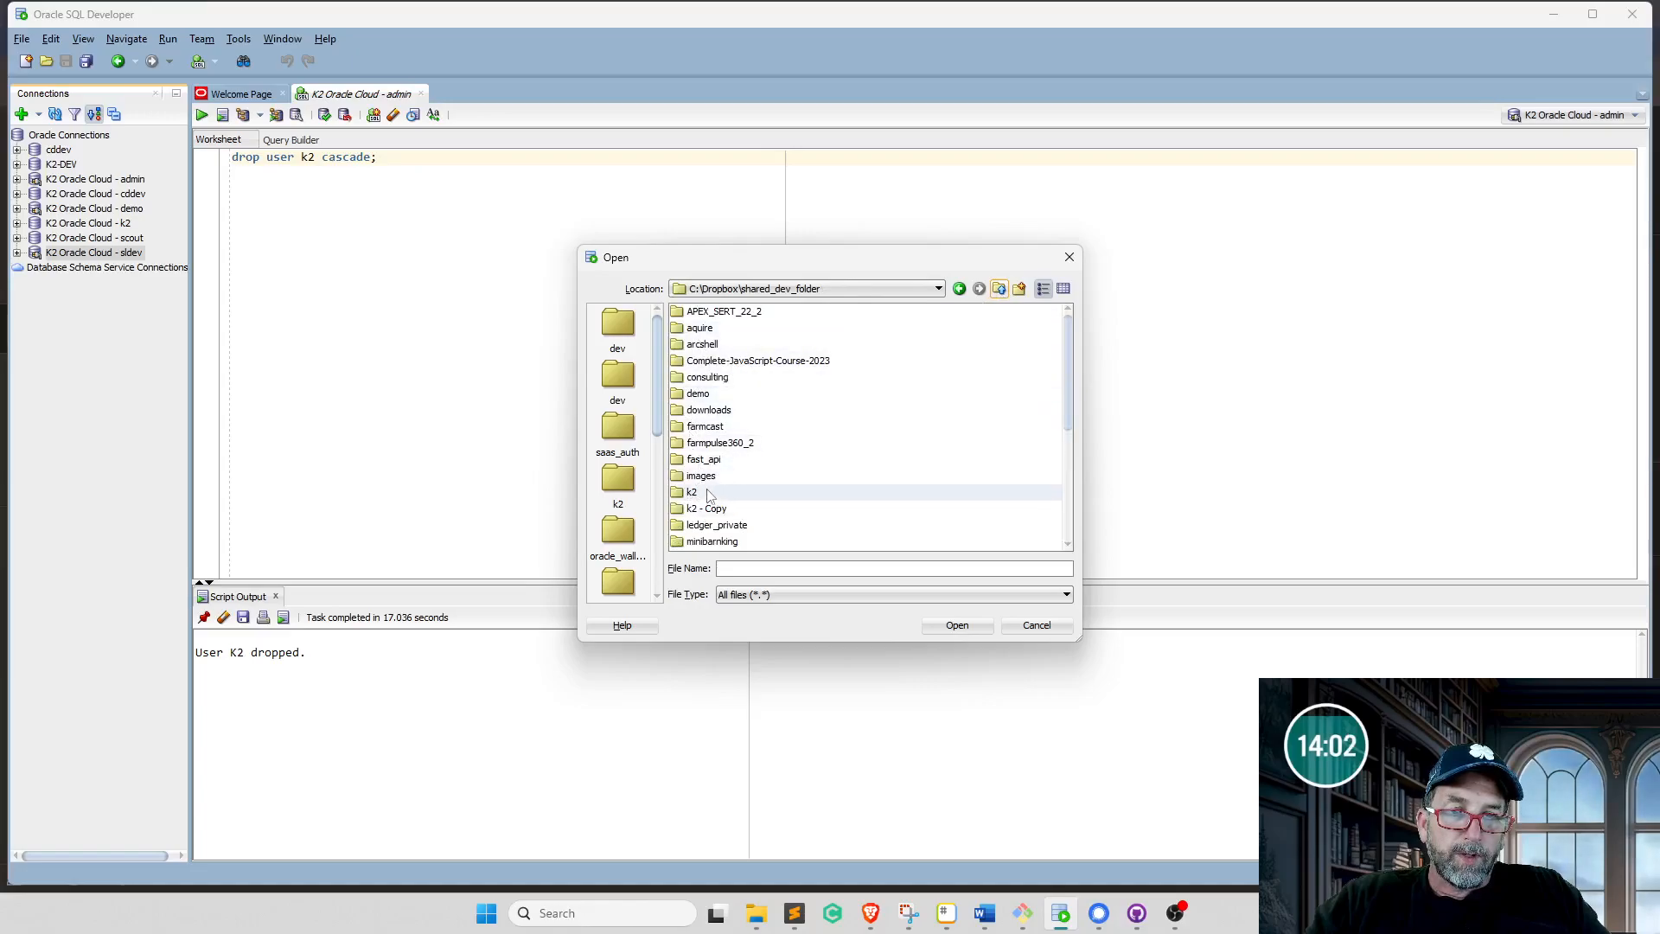
{"action": "scroll", "coordinate": [725, 474], "scroll_direction": "down", "scroll_amount": 1}
{"action": "scroll", "coordinate": [722, 472], "scroll_direction": "down", "scroll_amount": 2}
{"action": "scroll", "coordinate": [718, 415], "scroll_direction": "up", "scroll_amount": 3}
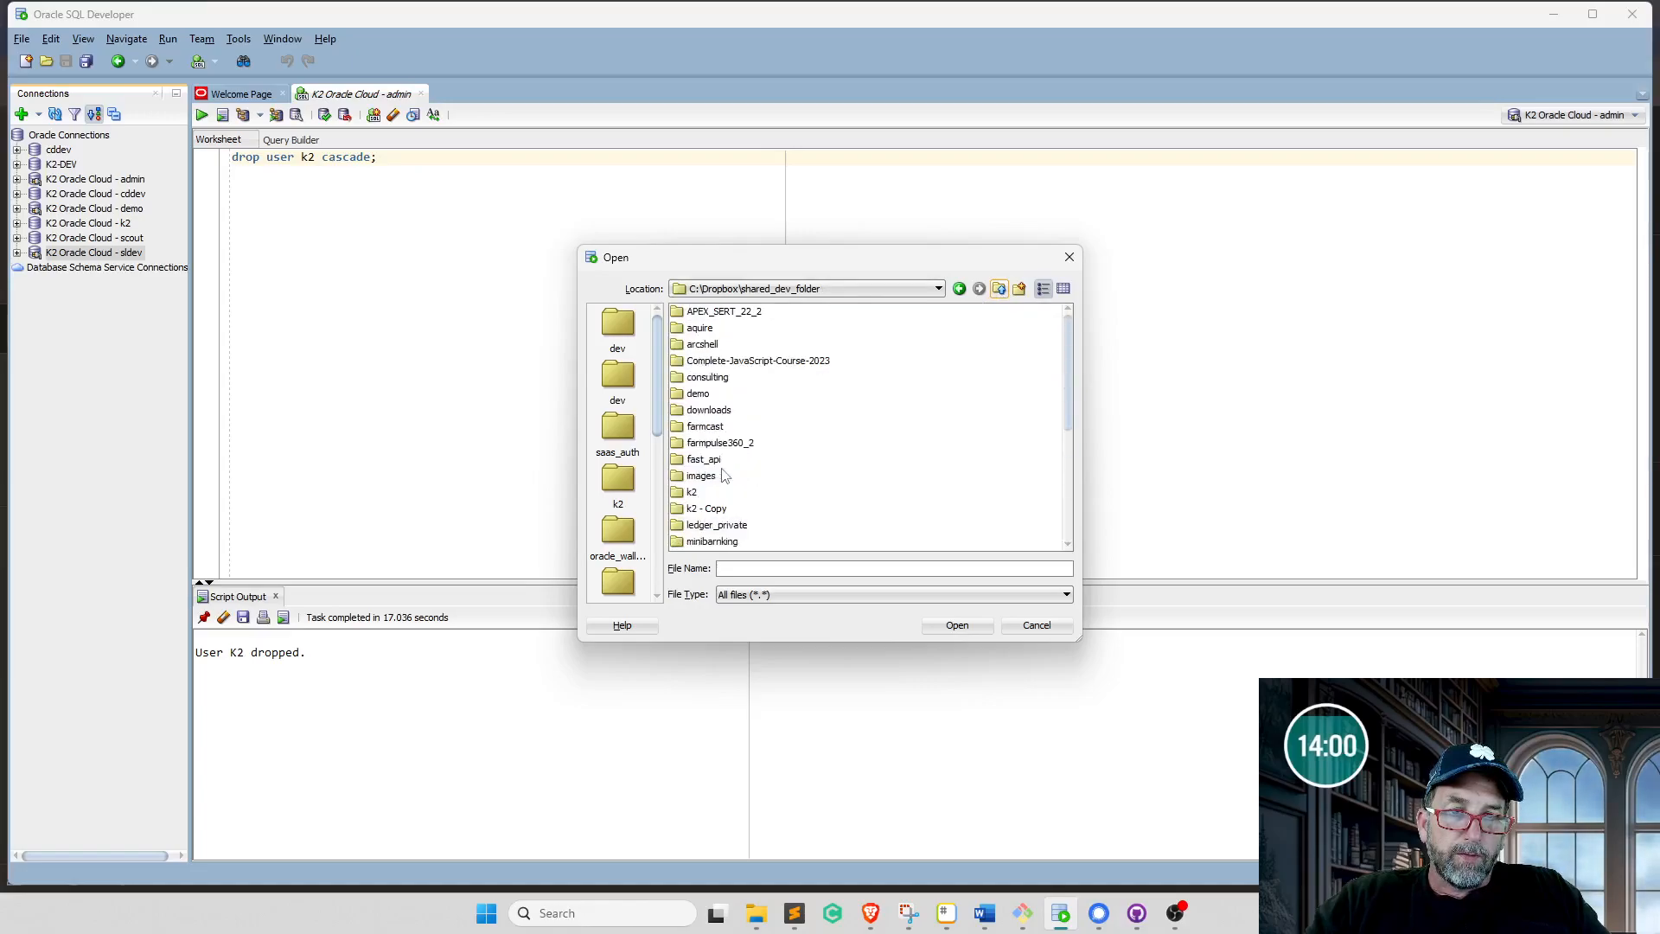
{"action": "double_click", "coordinate": [702, 394]}
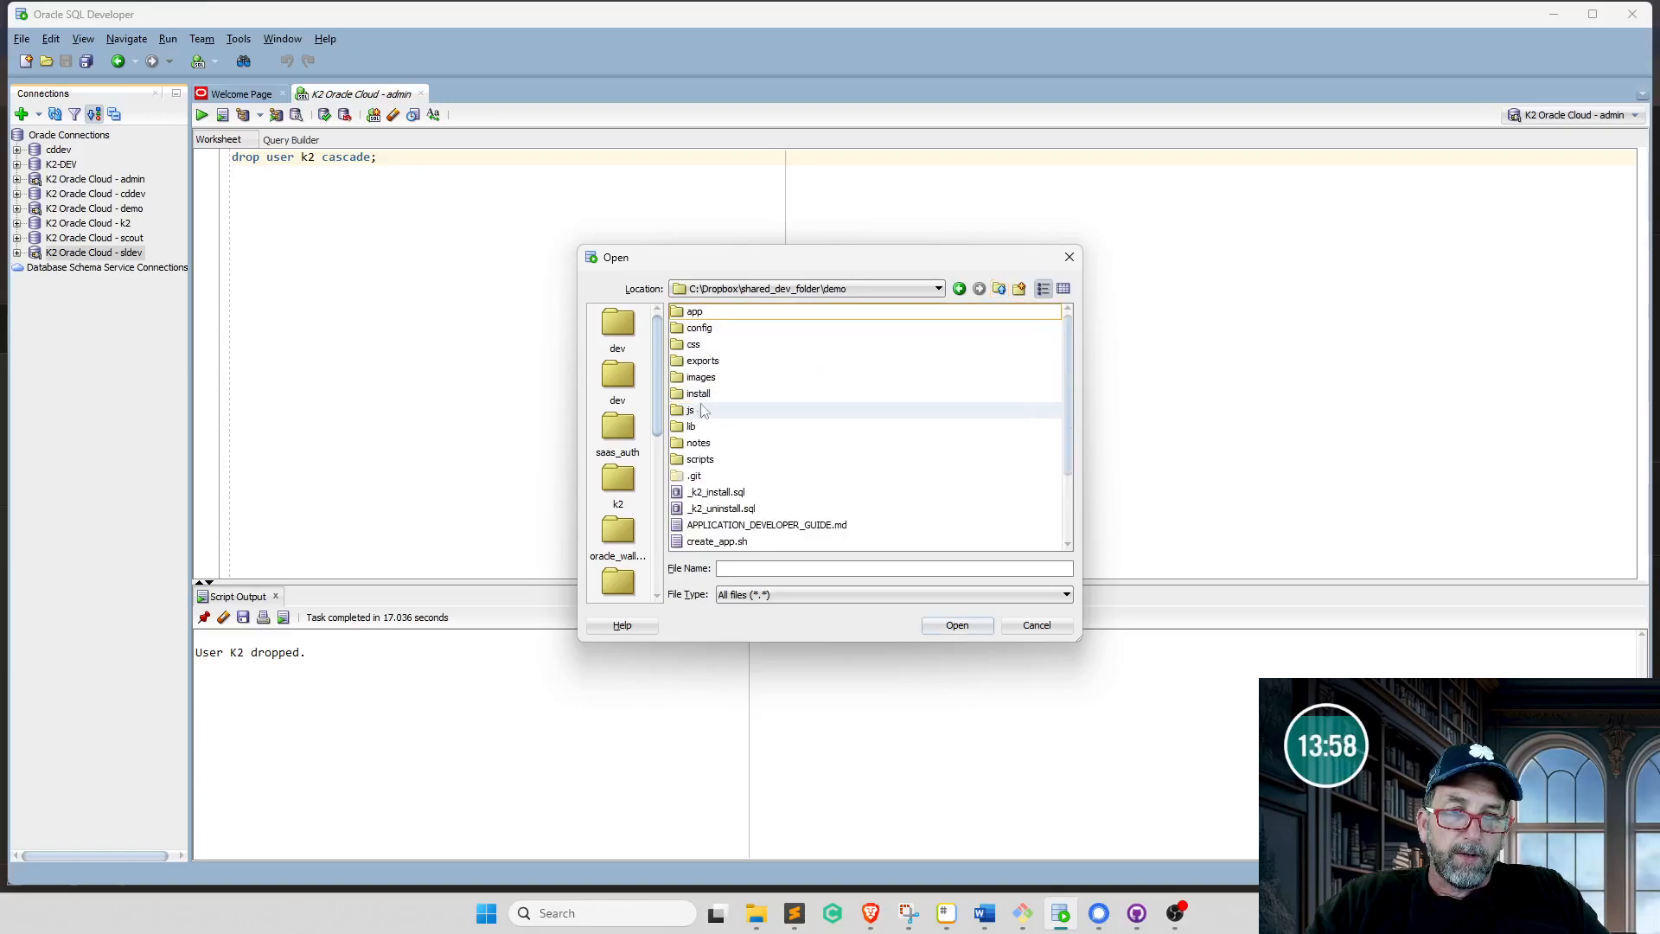
{"action": "scroll", "coordinate": [727, 510], "scroll_direction": "down", "scroll_amount": 2}
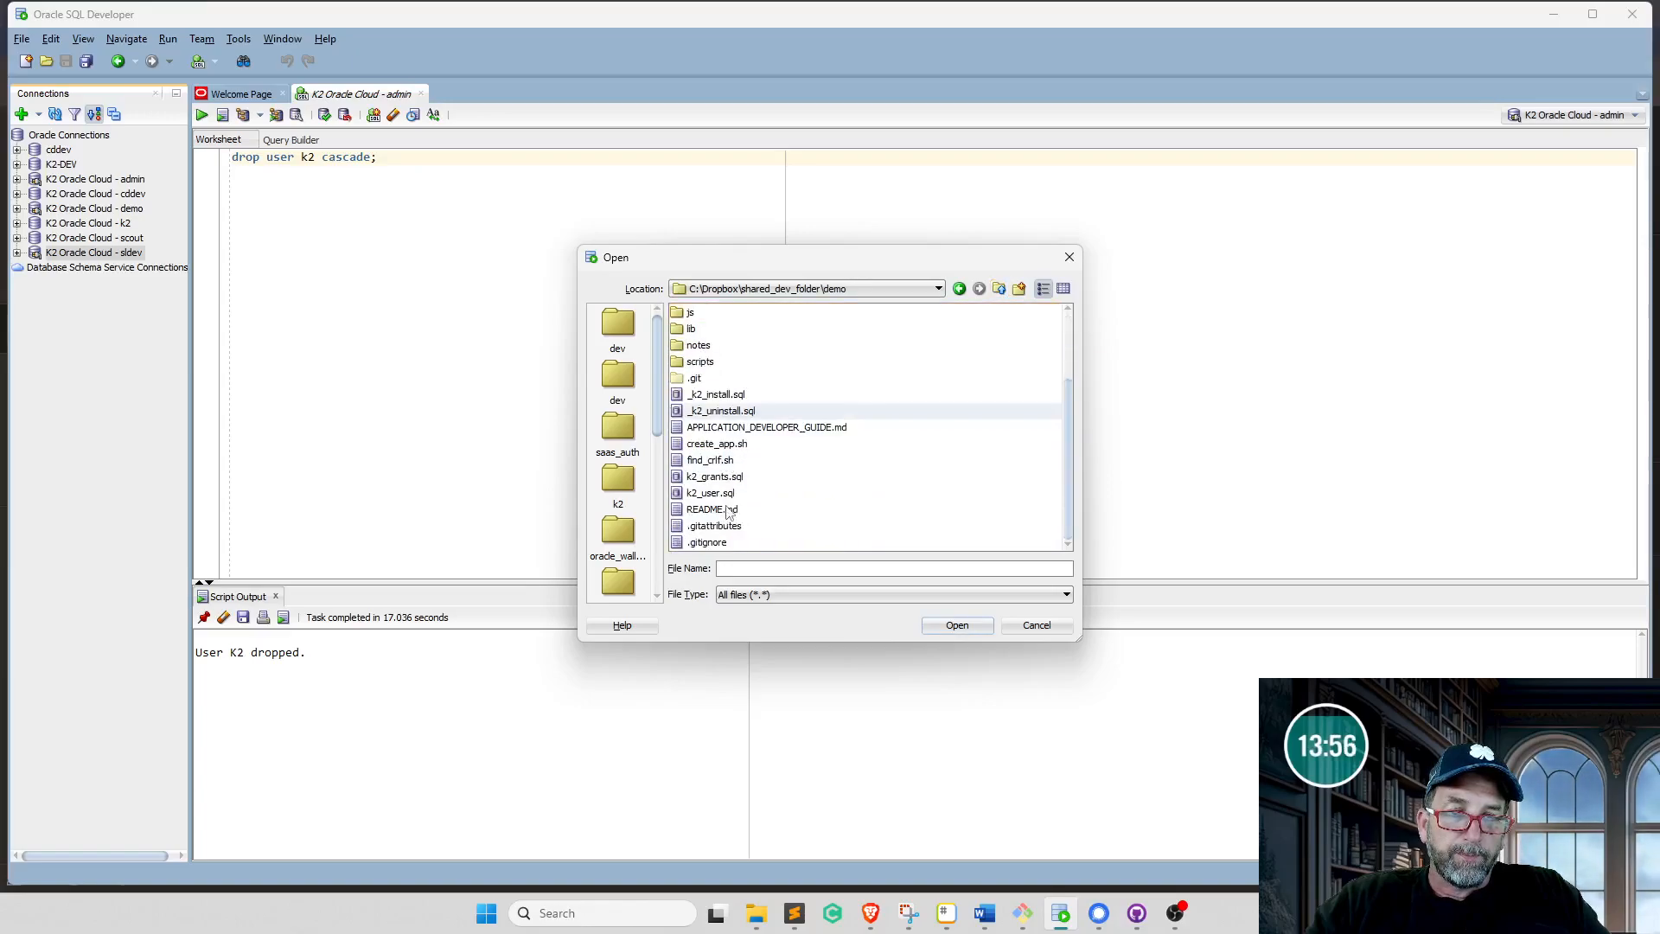
{"action": "left_click", "coordinate": [710, 476]}
{"action": "key", "text": "Return"}
- Change the username to loan and run k2_grants.sql on the K2 Oracle Cloud - admin connection
{"action": "double_click", "coordinate": [363, 174]}
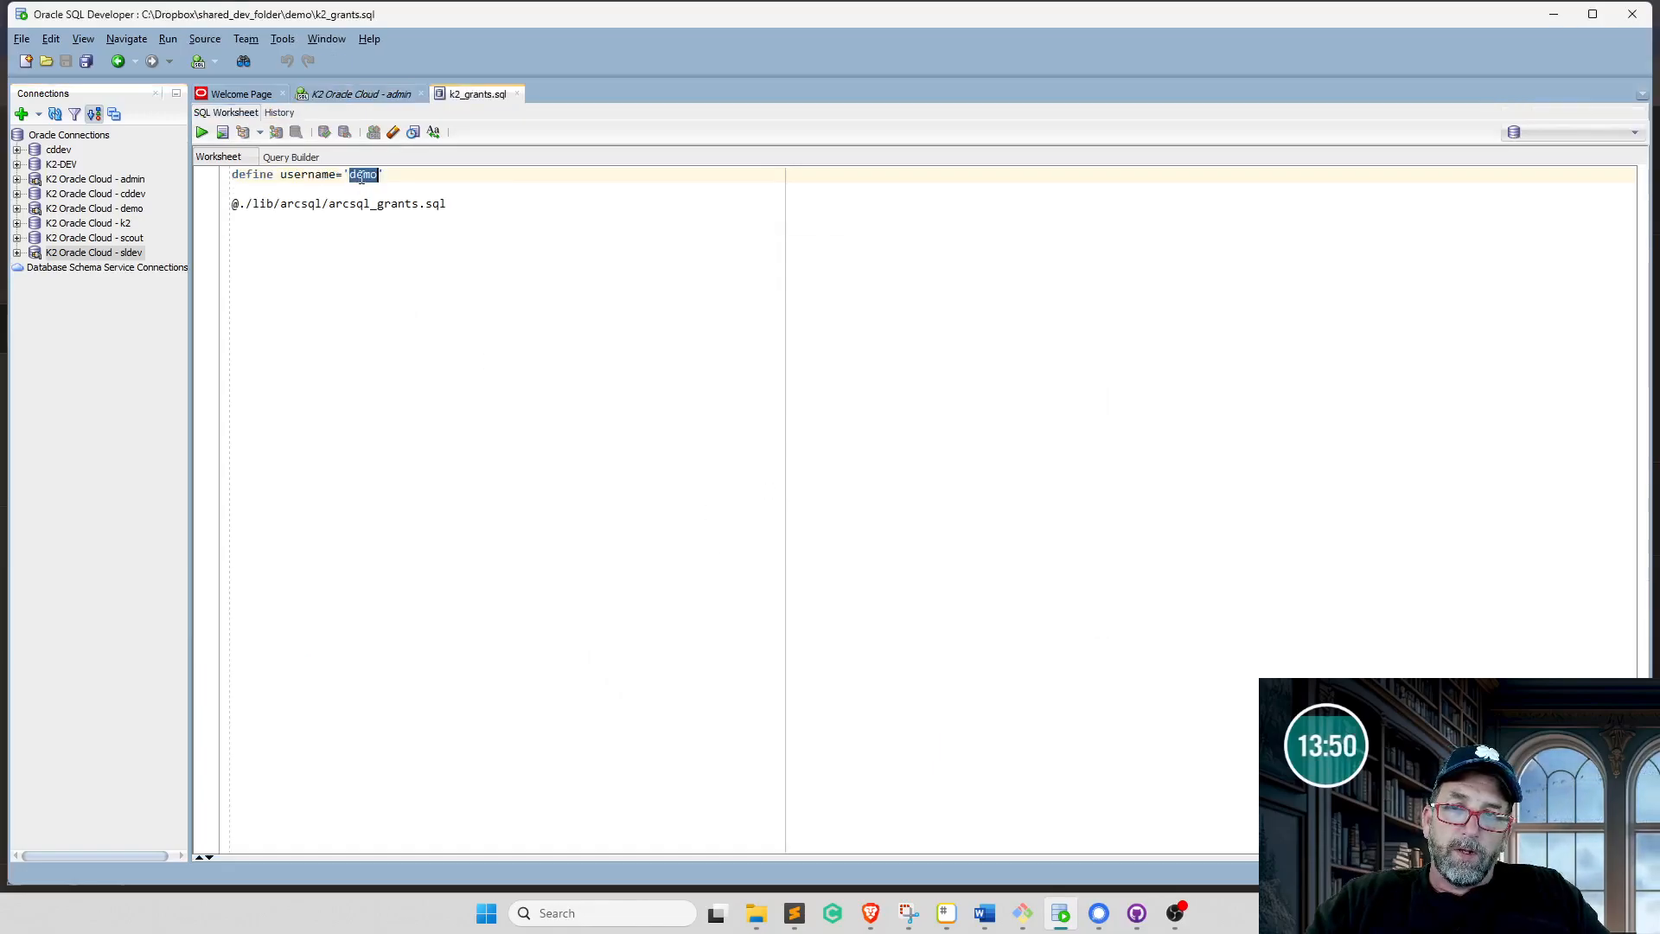
{"action": "type", "text": "loan"}
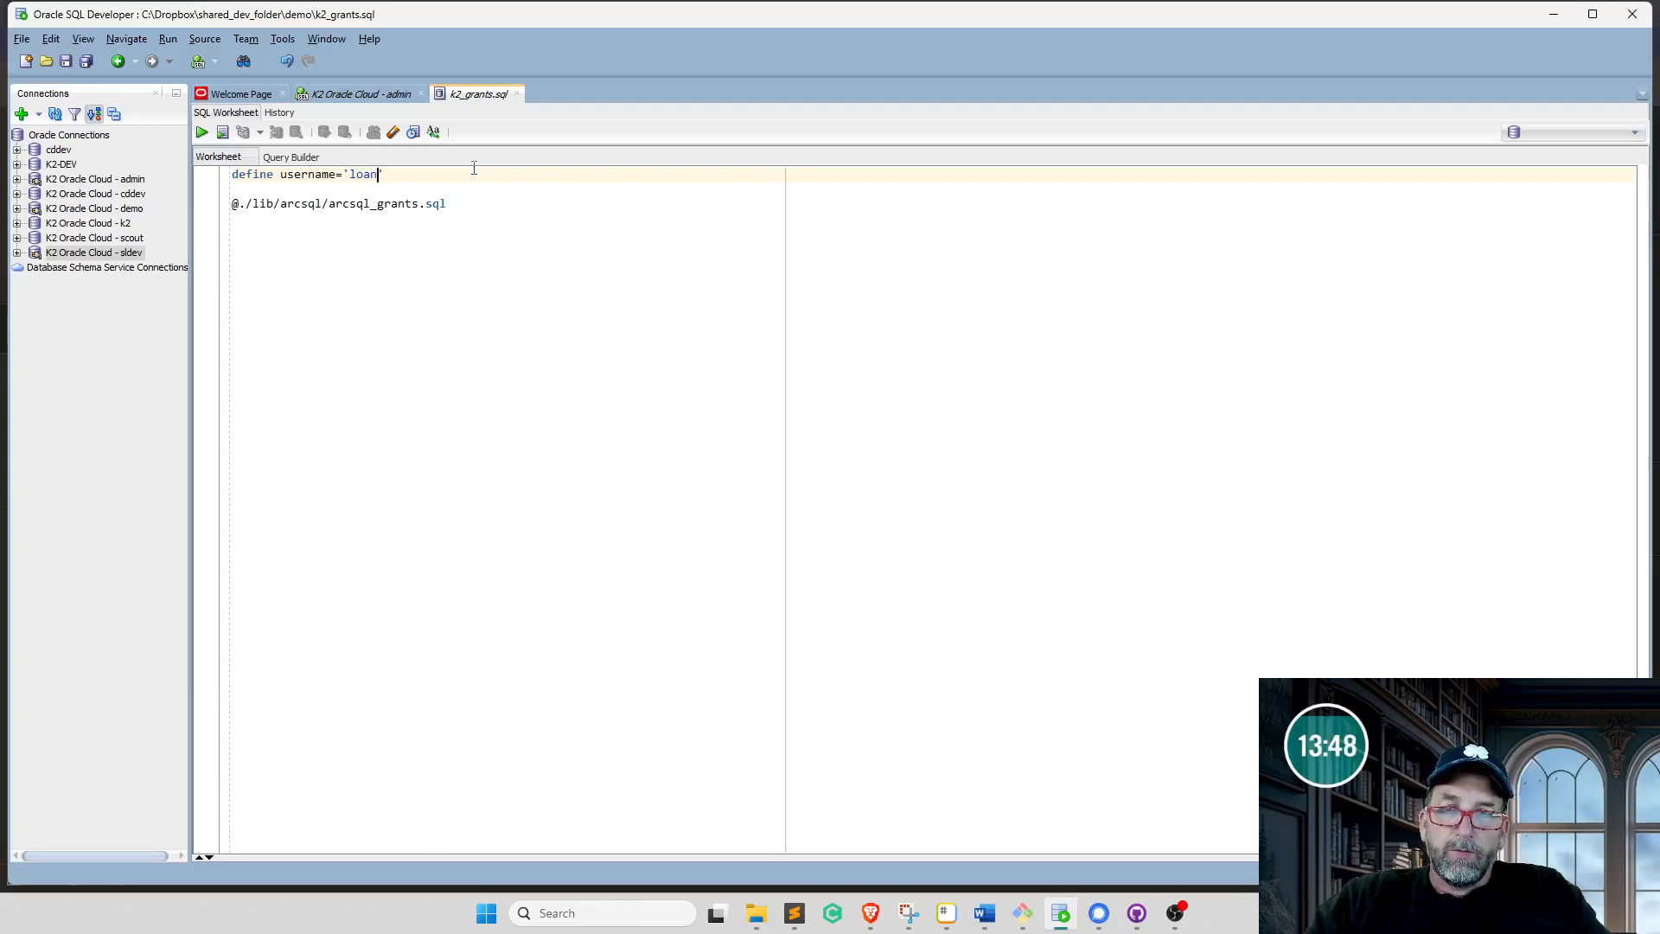
{"action": "key", "text": "F5"}
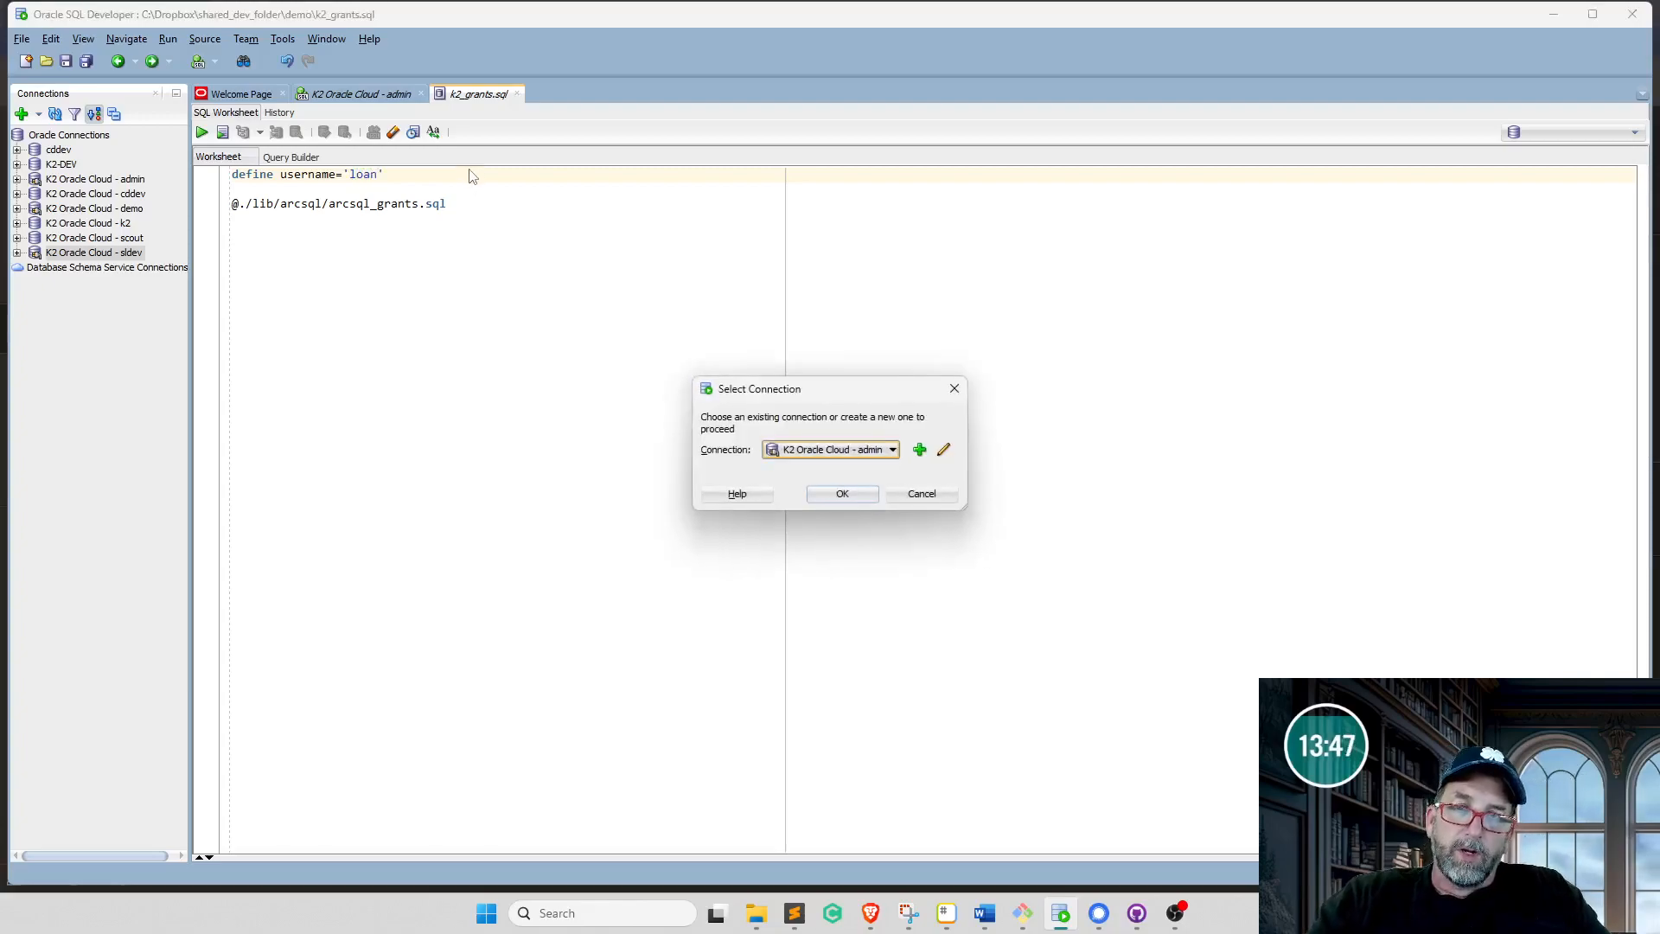
{"action": "left_click", "coordinate": [841, 496]}
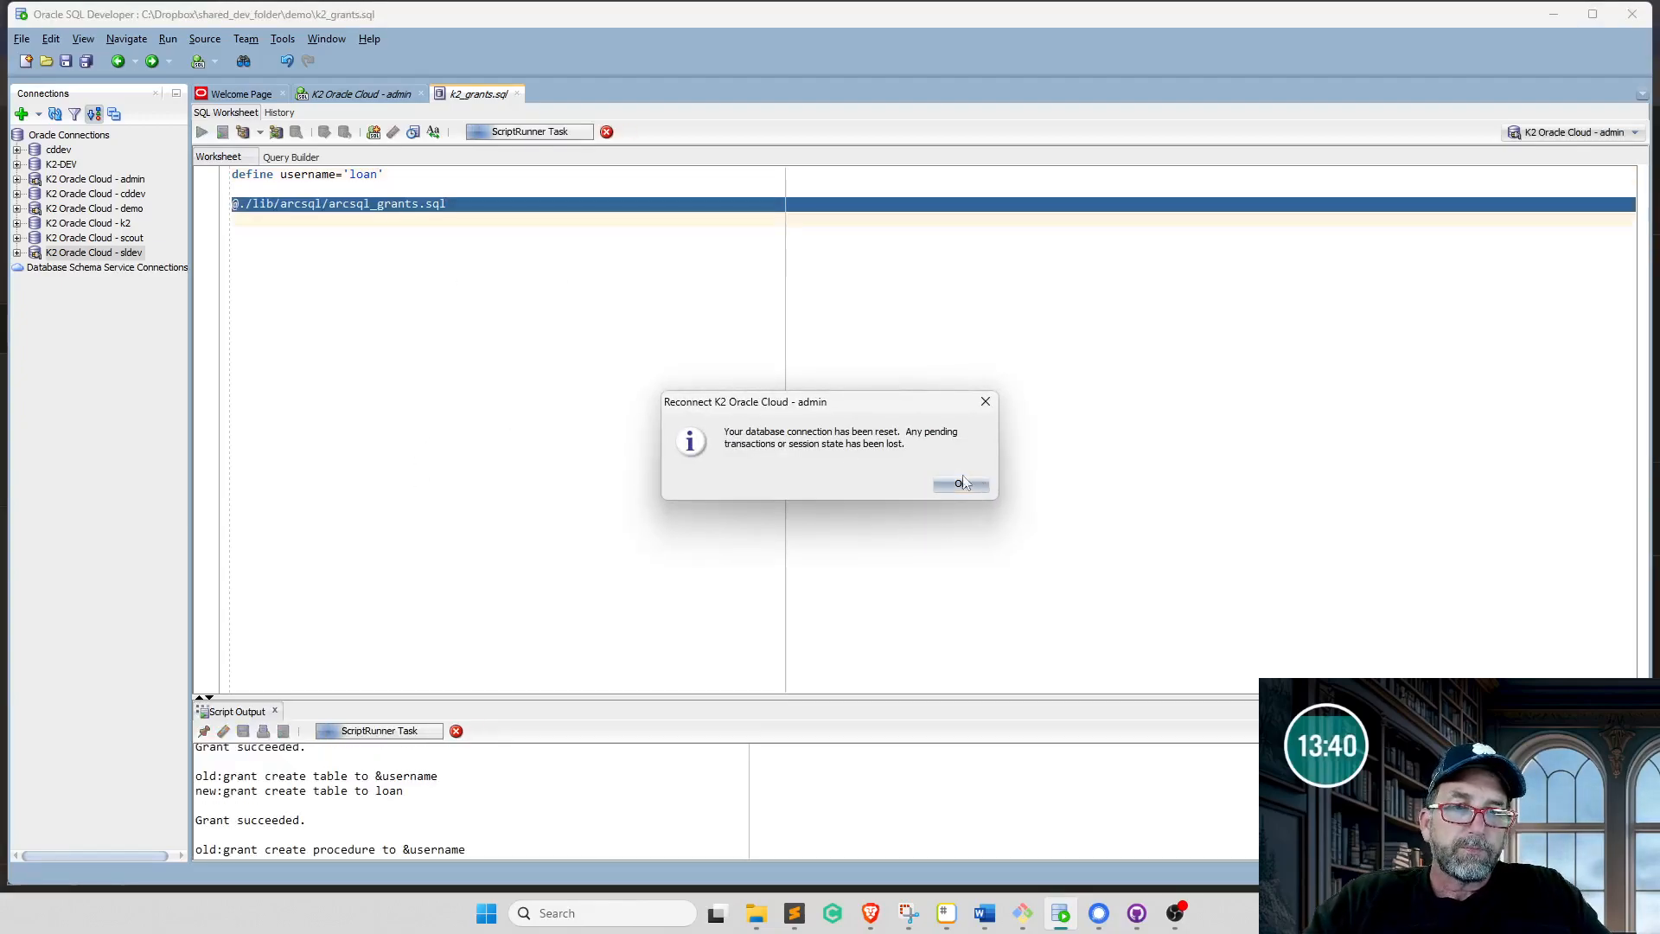
{"action": "left_click", "coordinate": [986, 483]}
{"action": "left_click_drag", "start_coordinate": [580, 325], "coordinate": [581, 321]}
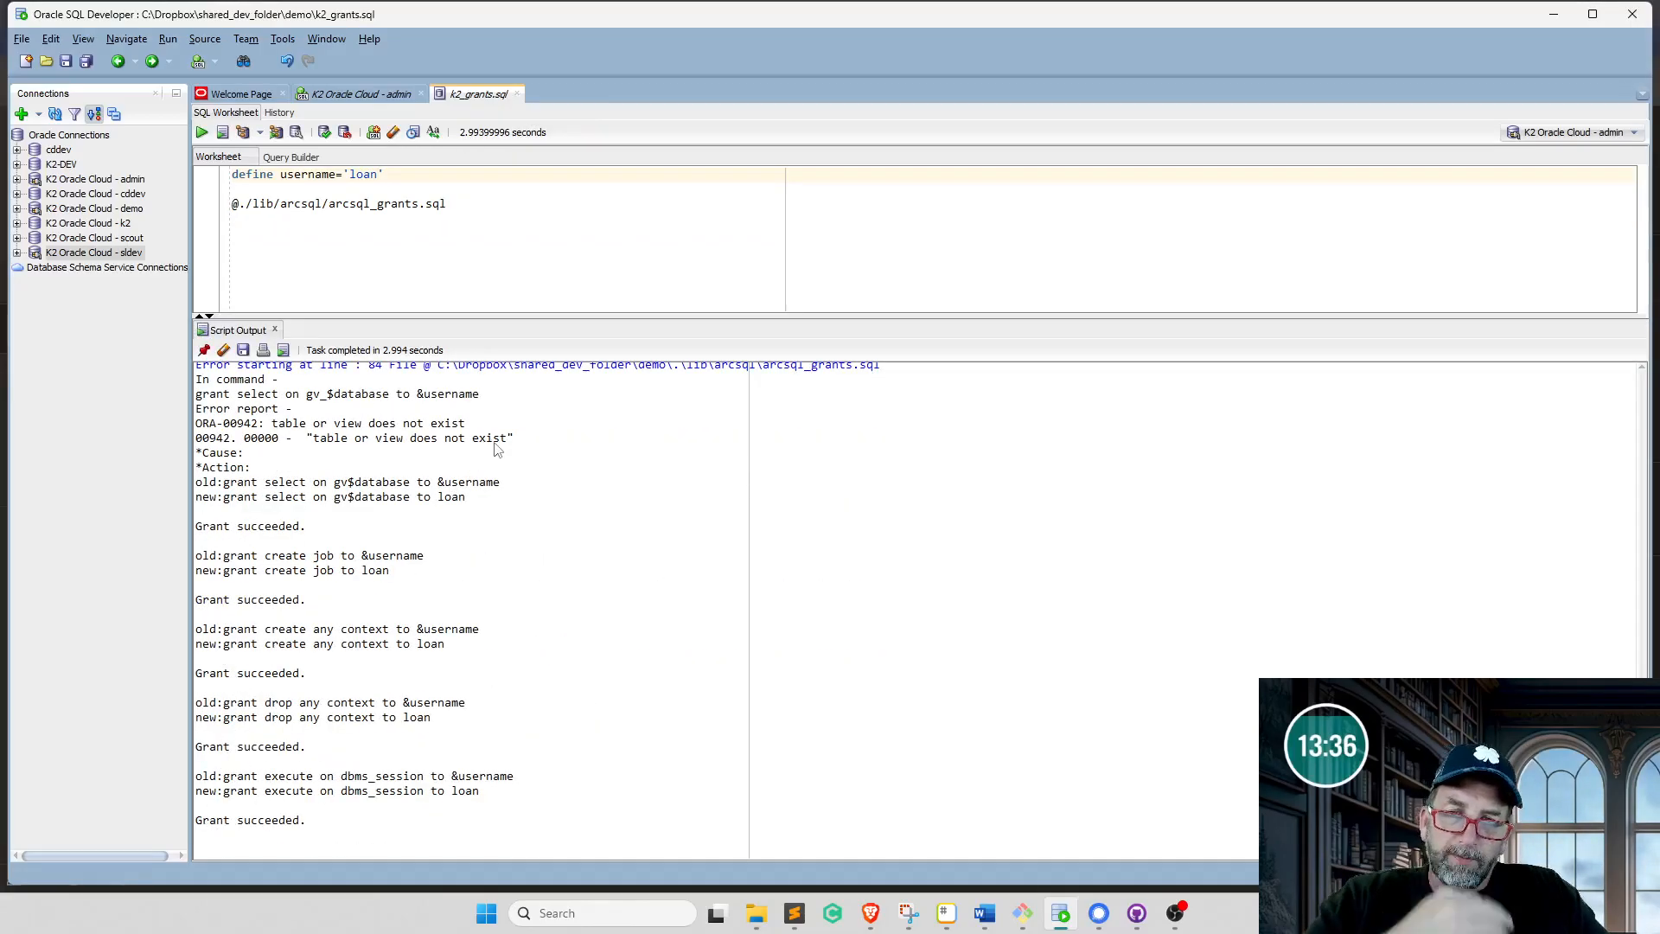
- Review the script output, close k2_grants.sql without saving, and switch to Git Bash
{"action": "scroll", "coordinate": [434, 529], "scroll_direction": "up", "scroll_amount": 15}
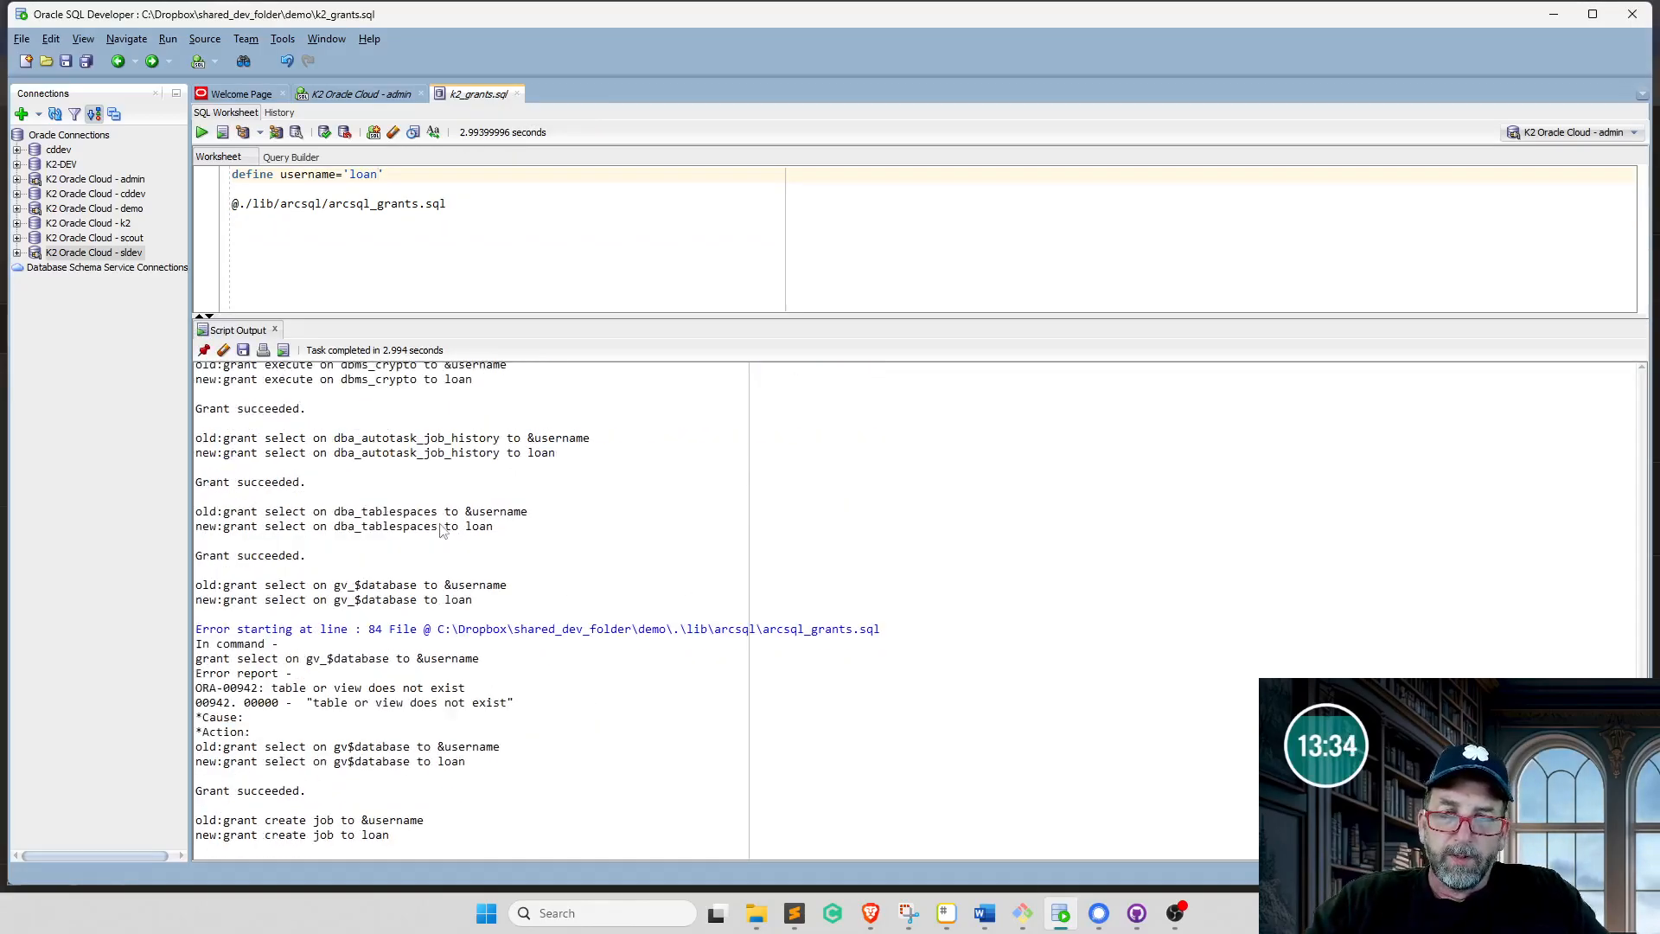
{"action": "scroll", "coordinate": [465, 538], "scroll_direction": "up", "scroll_amount": 8}
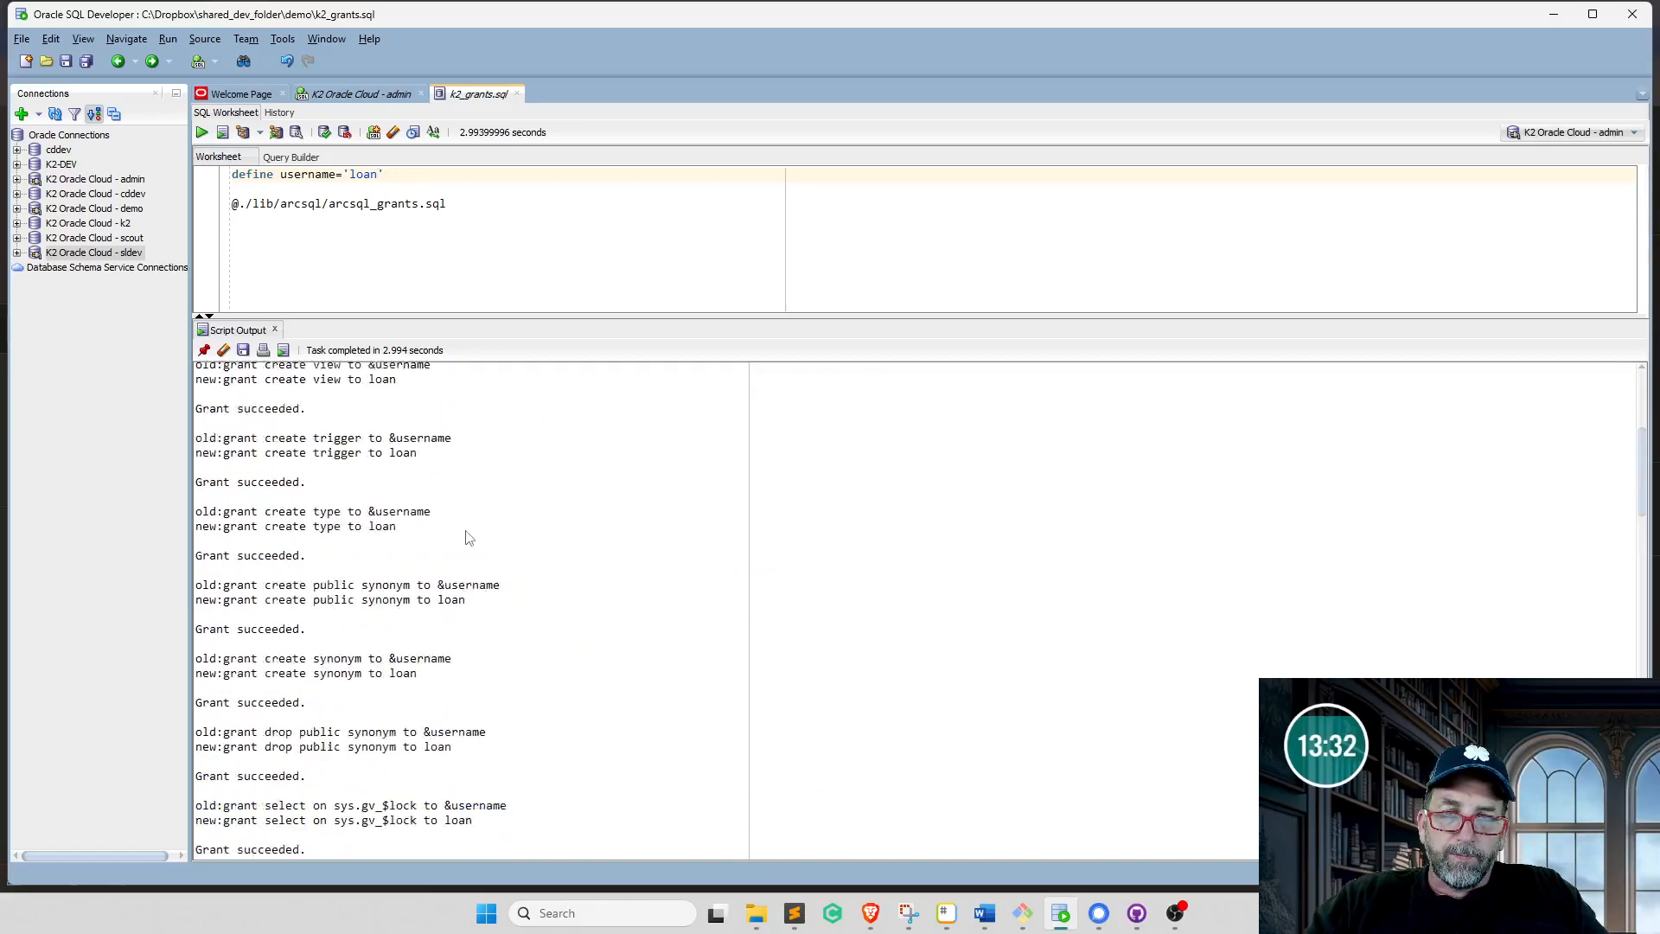
{"action": "scroll", "coordinate": [467, 537], "scroll_direction": "down", "scroll_amount": 15}
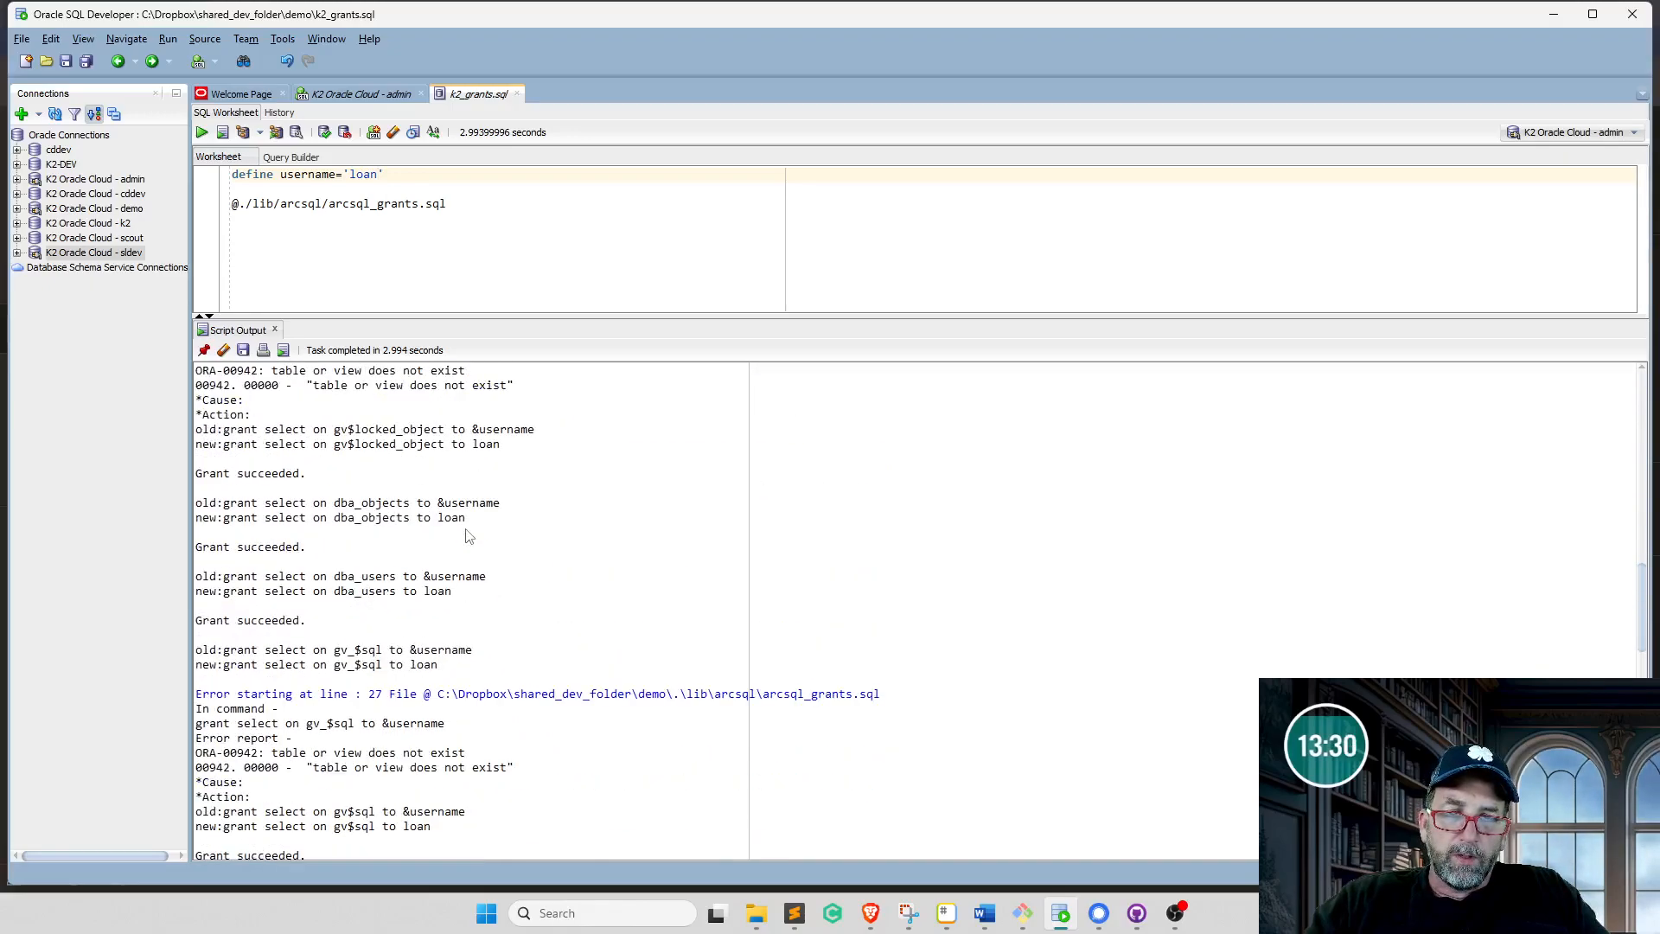
{"action": "scroll", "coordinate": [466, 537], "scroll_direction": "down", "scroll_amount": 15}
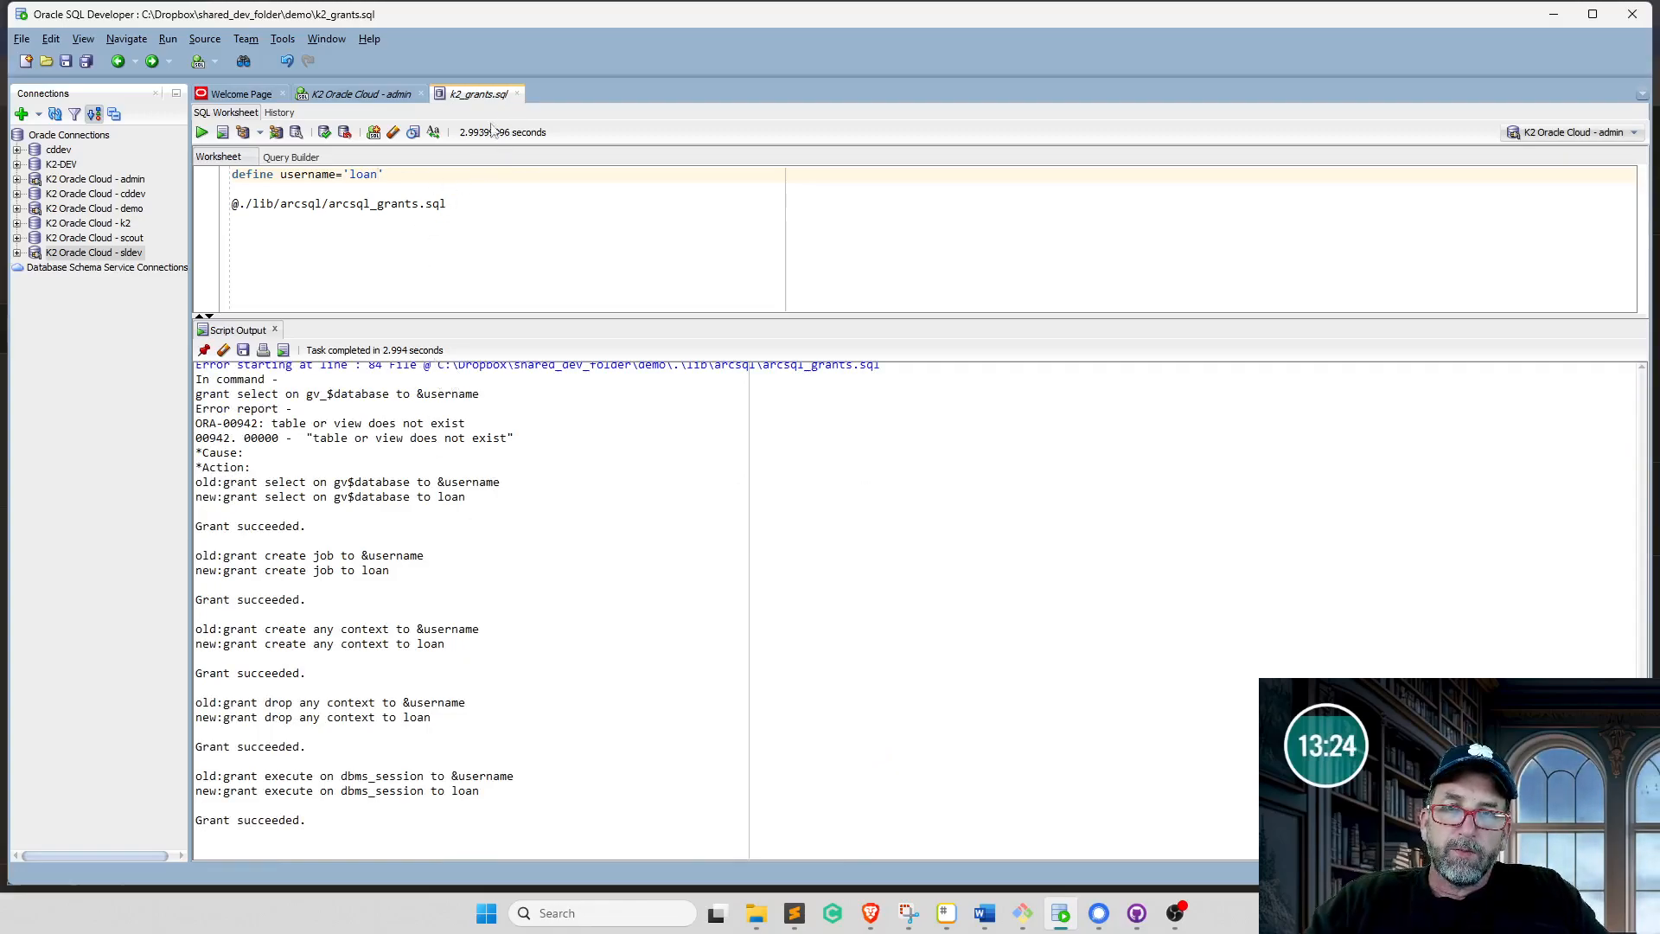
{"action": "left_click", "coordinate": [517, 93]}
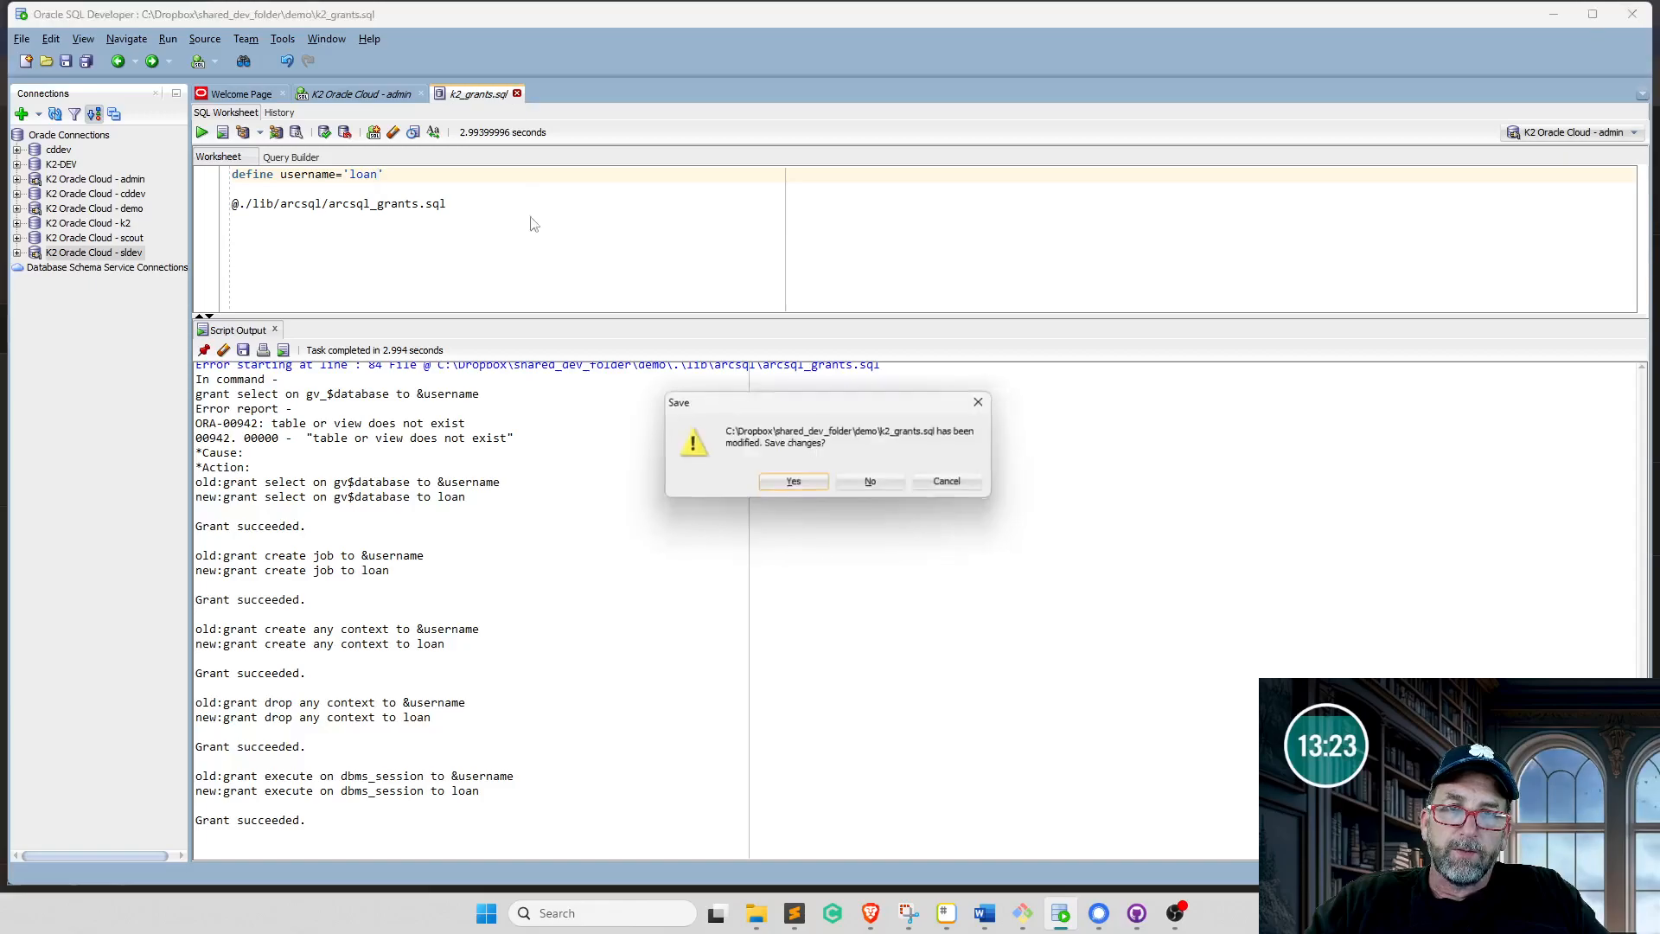
{"action": "left_click", "coordinate": [873, 484]}
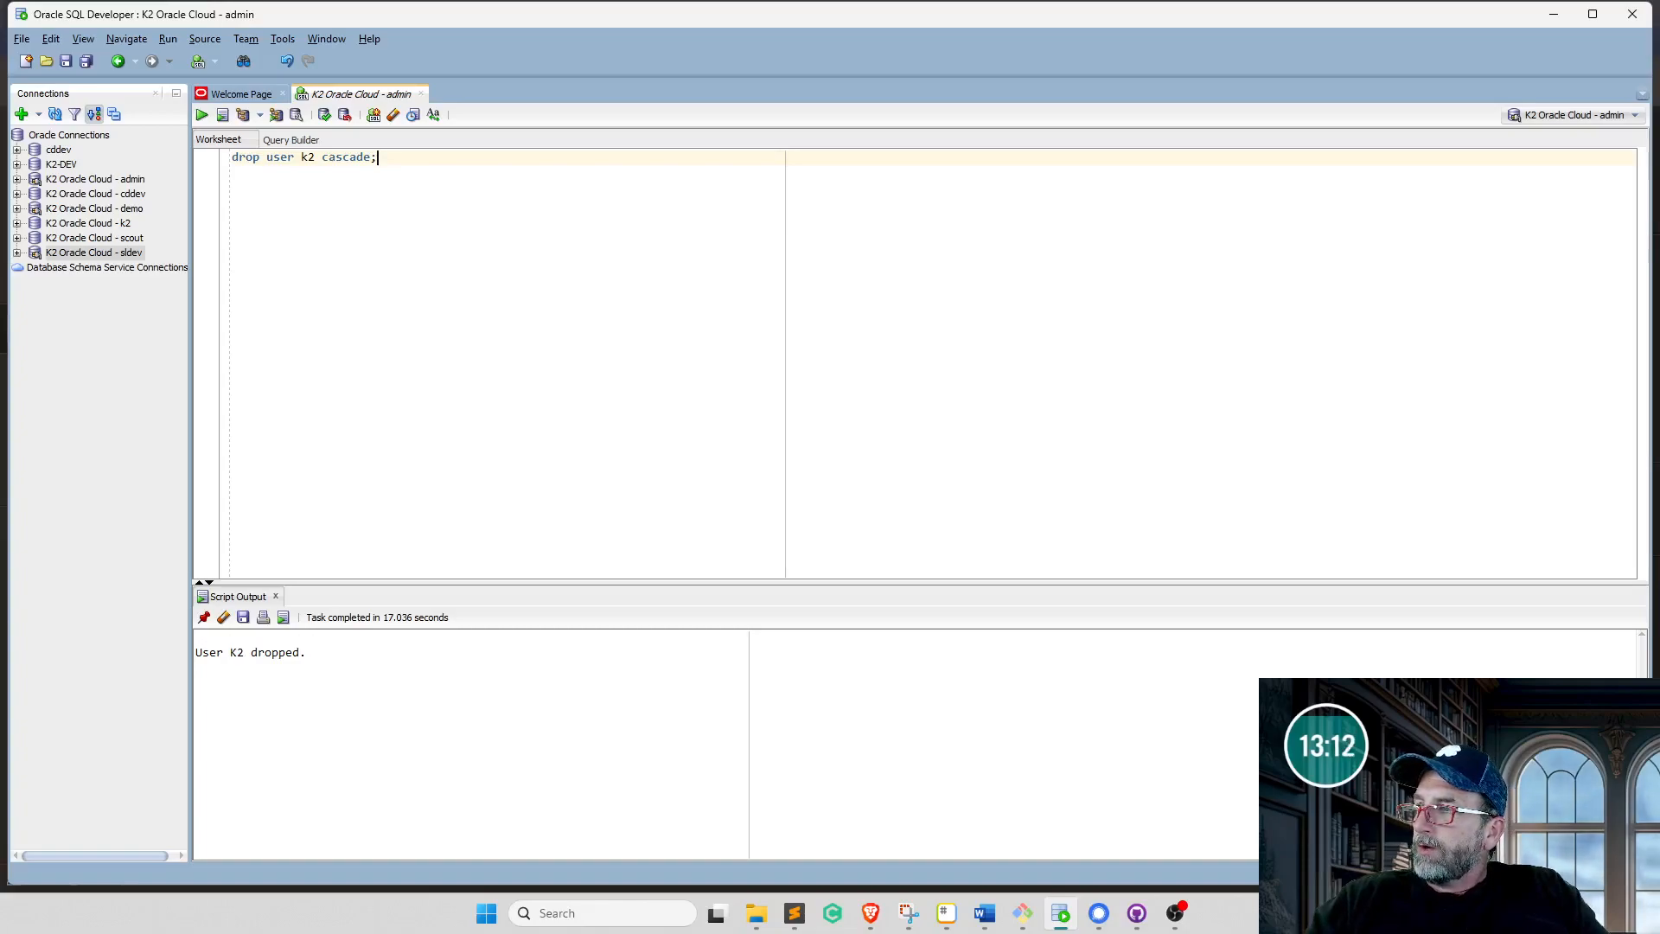
{"action": "key", "text": "alt+Tab"}
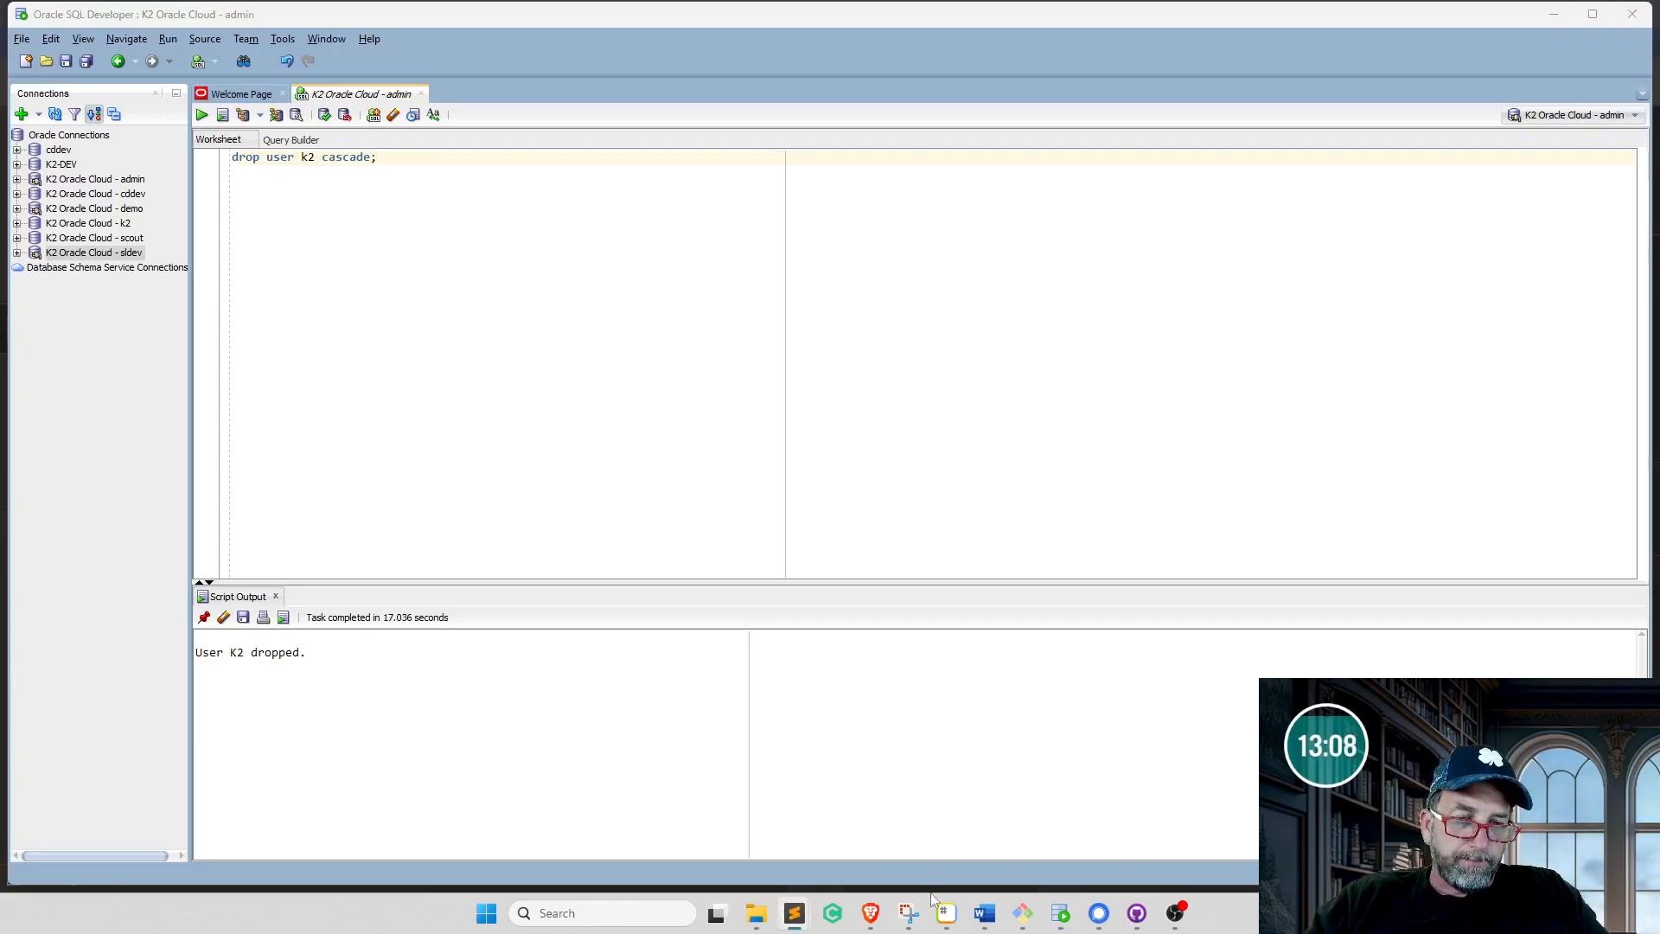
{"action": "left_click", "coordinate": [1033, 916]}
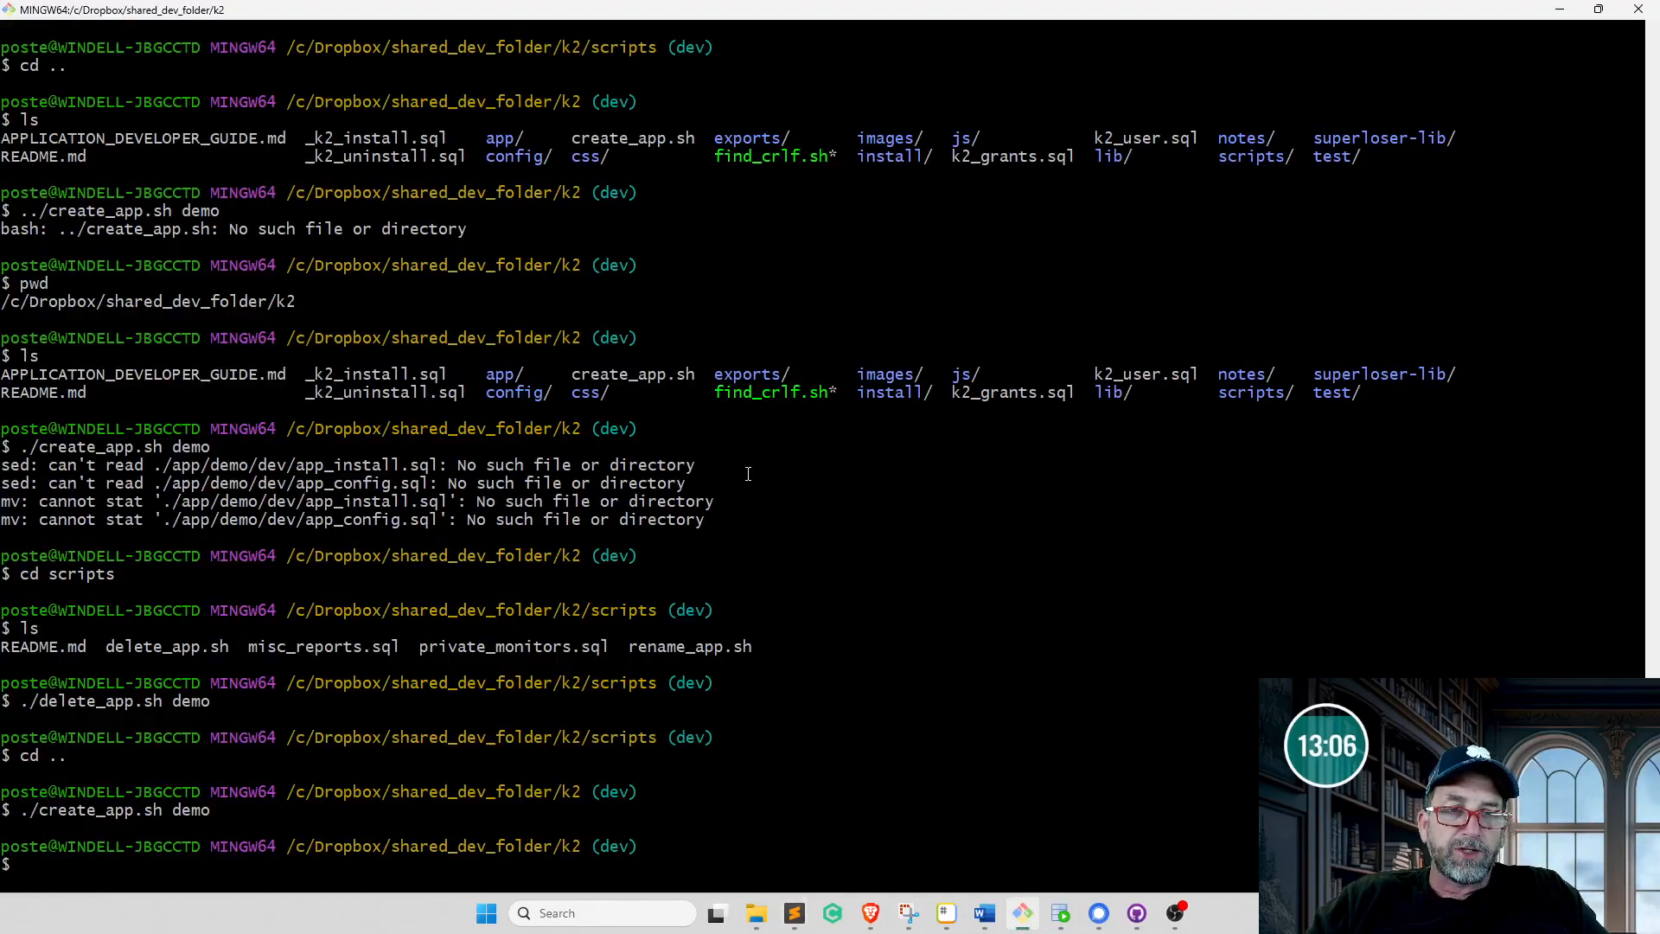
- Move into the demo folder, list it, and make its scripts executable with chmod 700 *.sh
{"action": "type", "text": "pwd"}
{"action": "key", "text": "Return"}
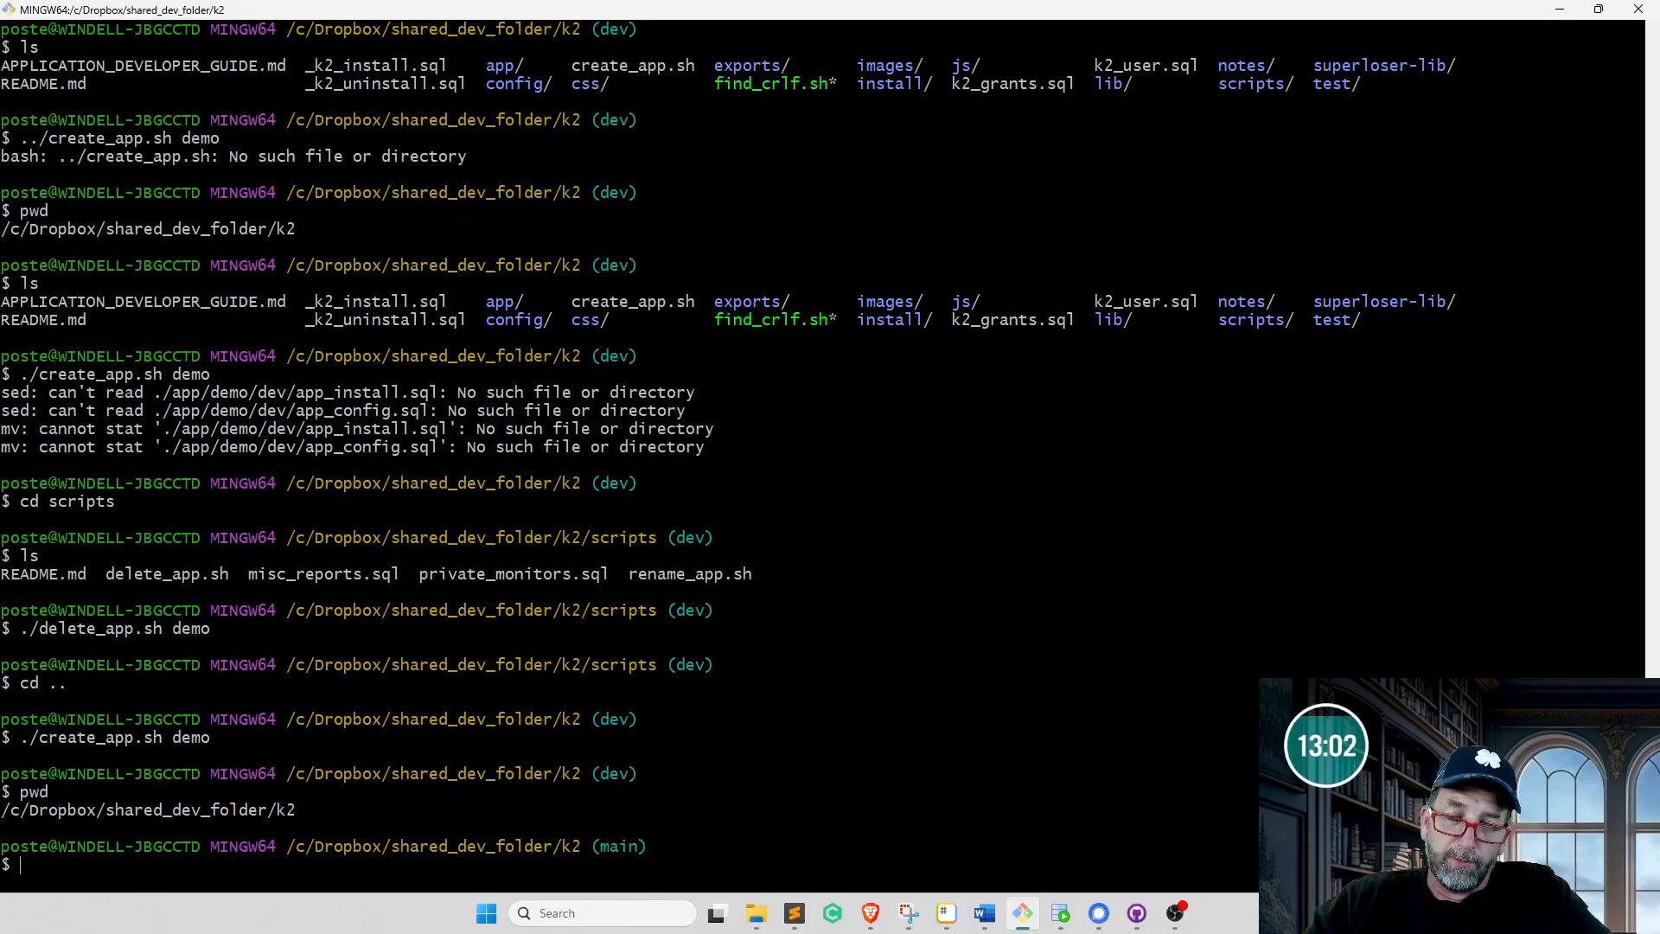
{"action": "type", "text": "cd ../demo"}
{"action": "key", "text": "Return"}
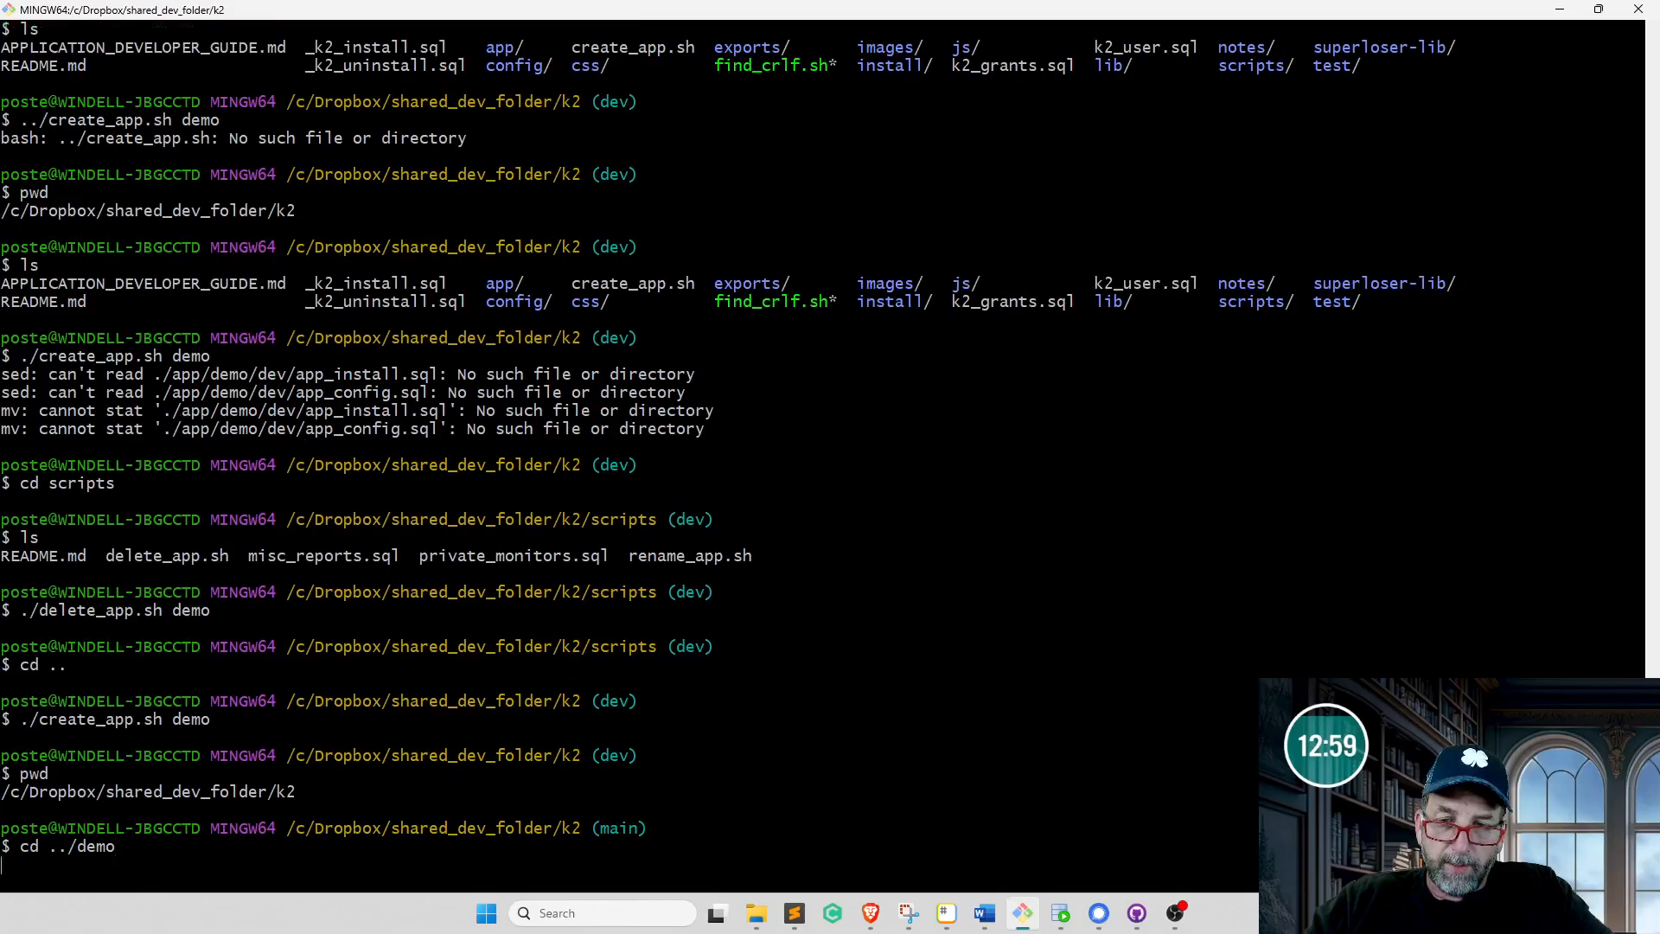
{"action": "type", "text": "ls"}
{"action": "key", "text": "Return"}
{"action": "type", "text": "chmod 700 *.sh"}
{"action": "key", "text": "Return"}
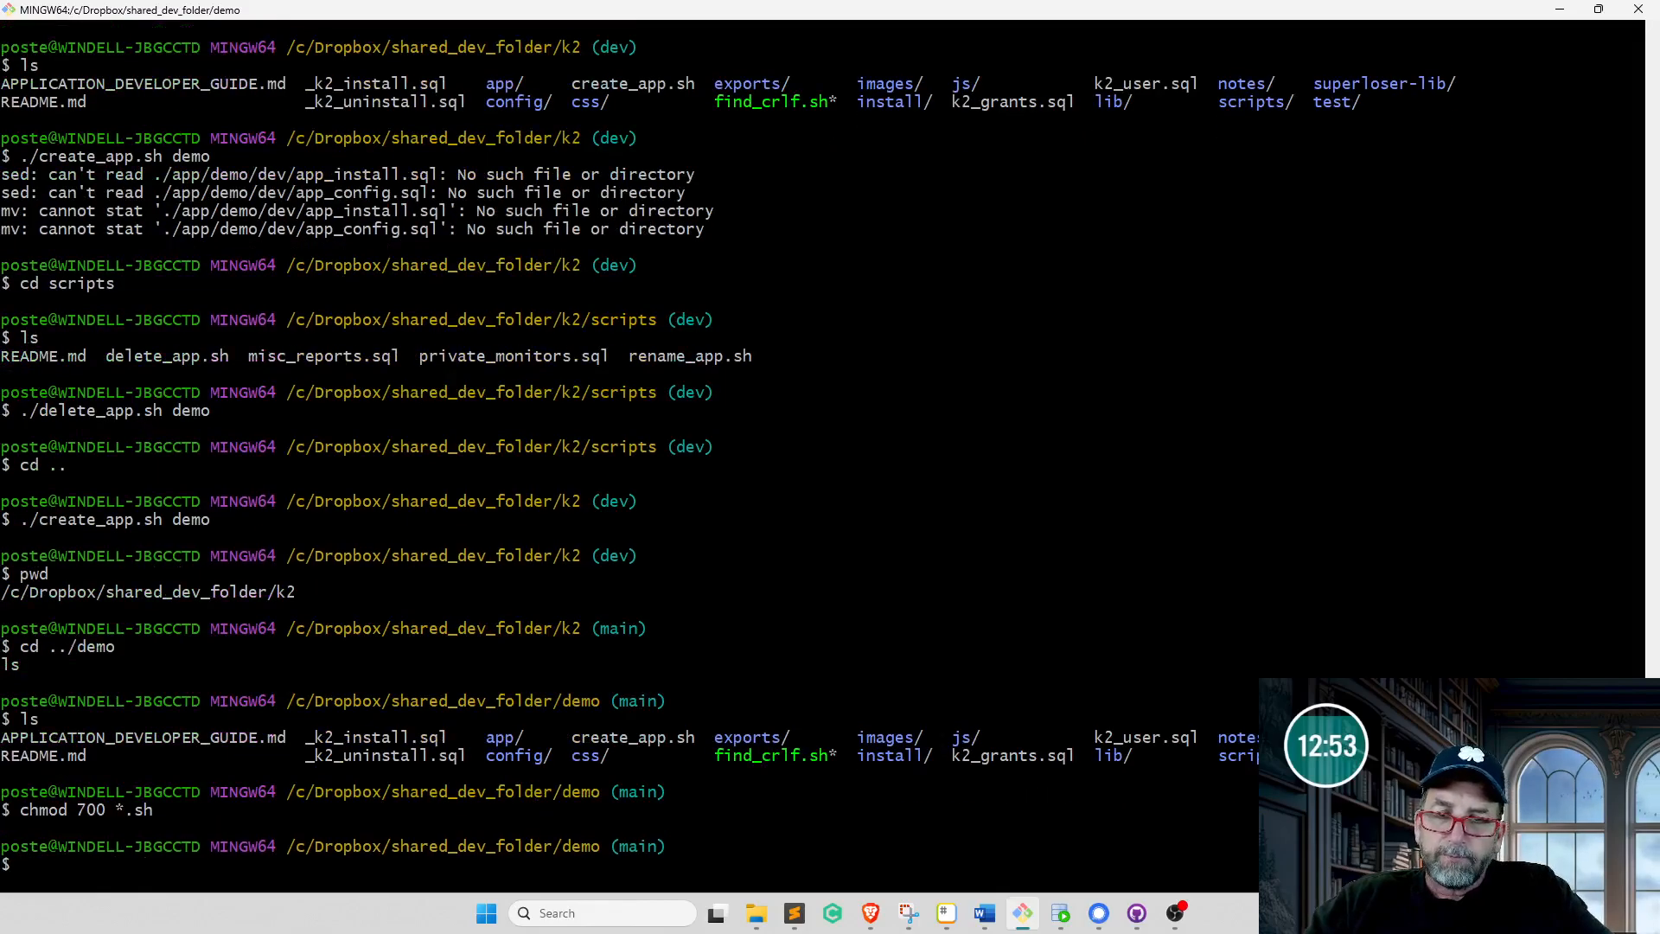
- Run ./create_app.sh loan, then bring up Snipping Tool
{"action": "type", "text": "./crea"}
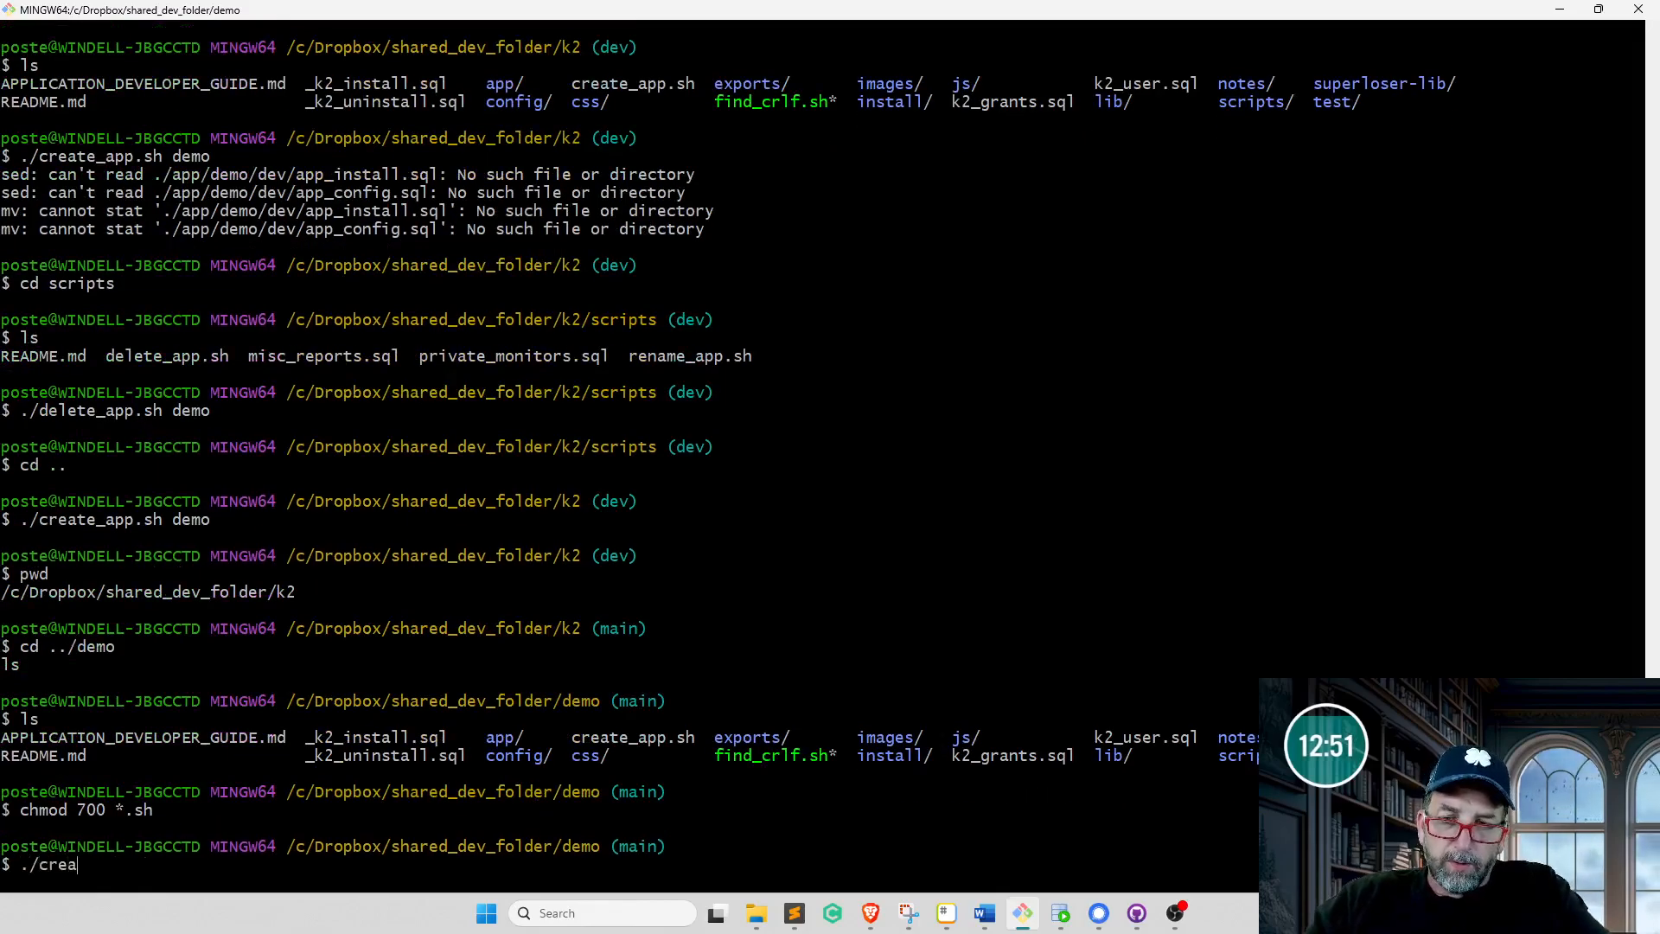
{"action": "type", "text": "te_app.sh loan"}
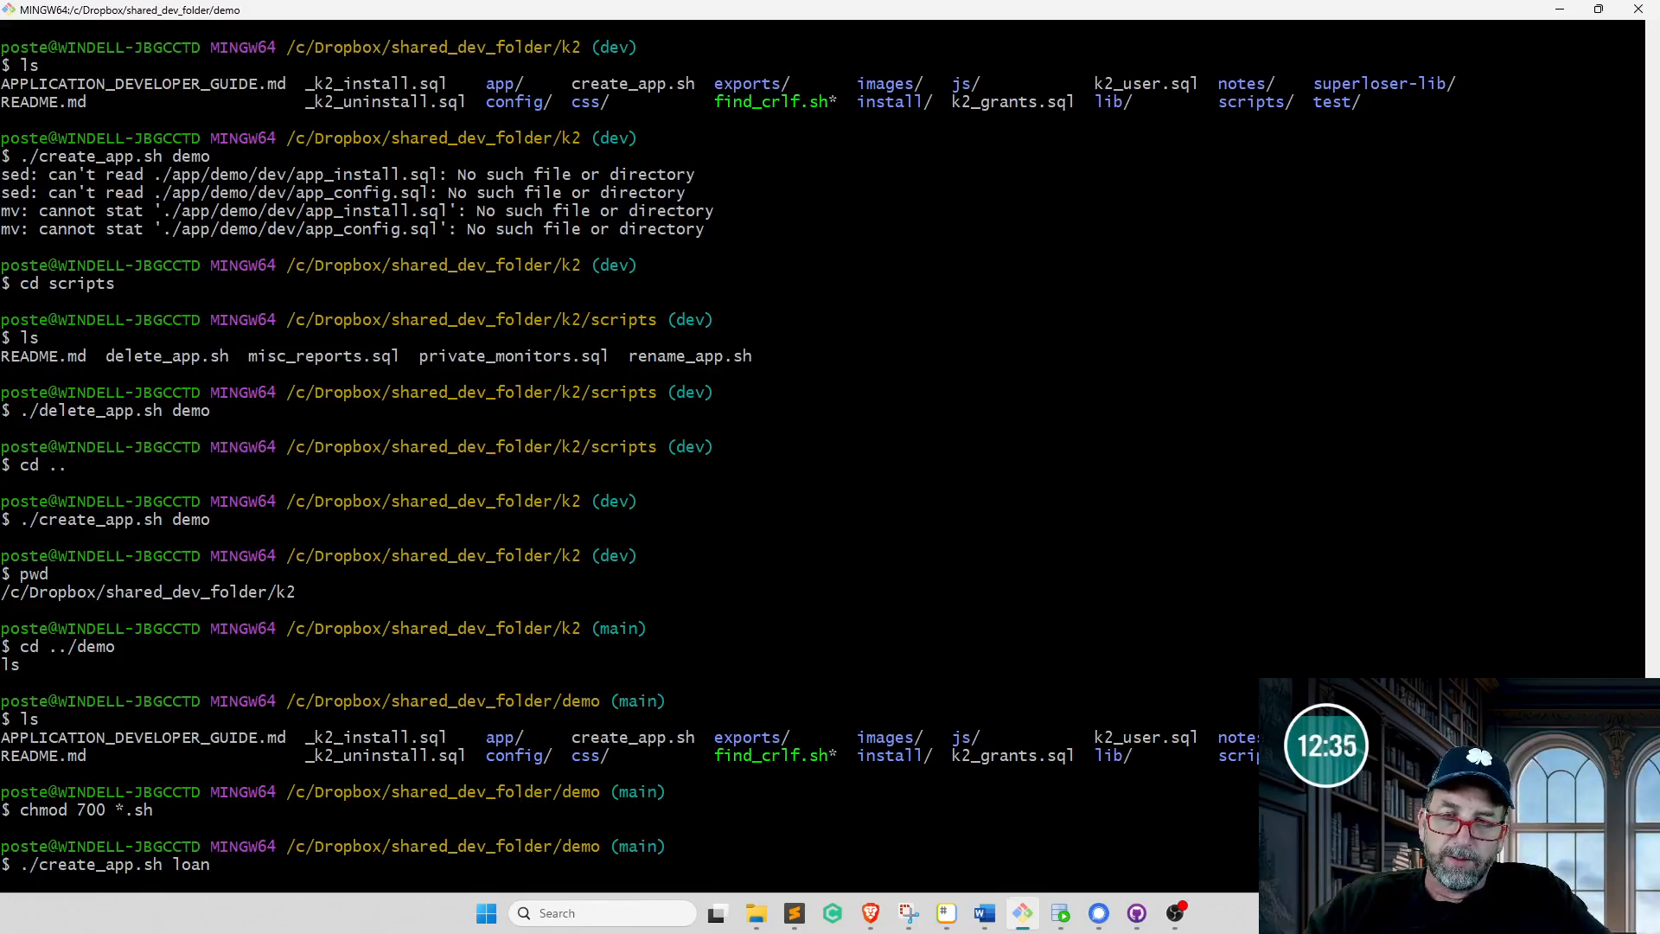
{"action": "key", "text": "Return"}
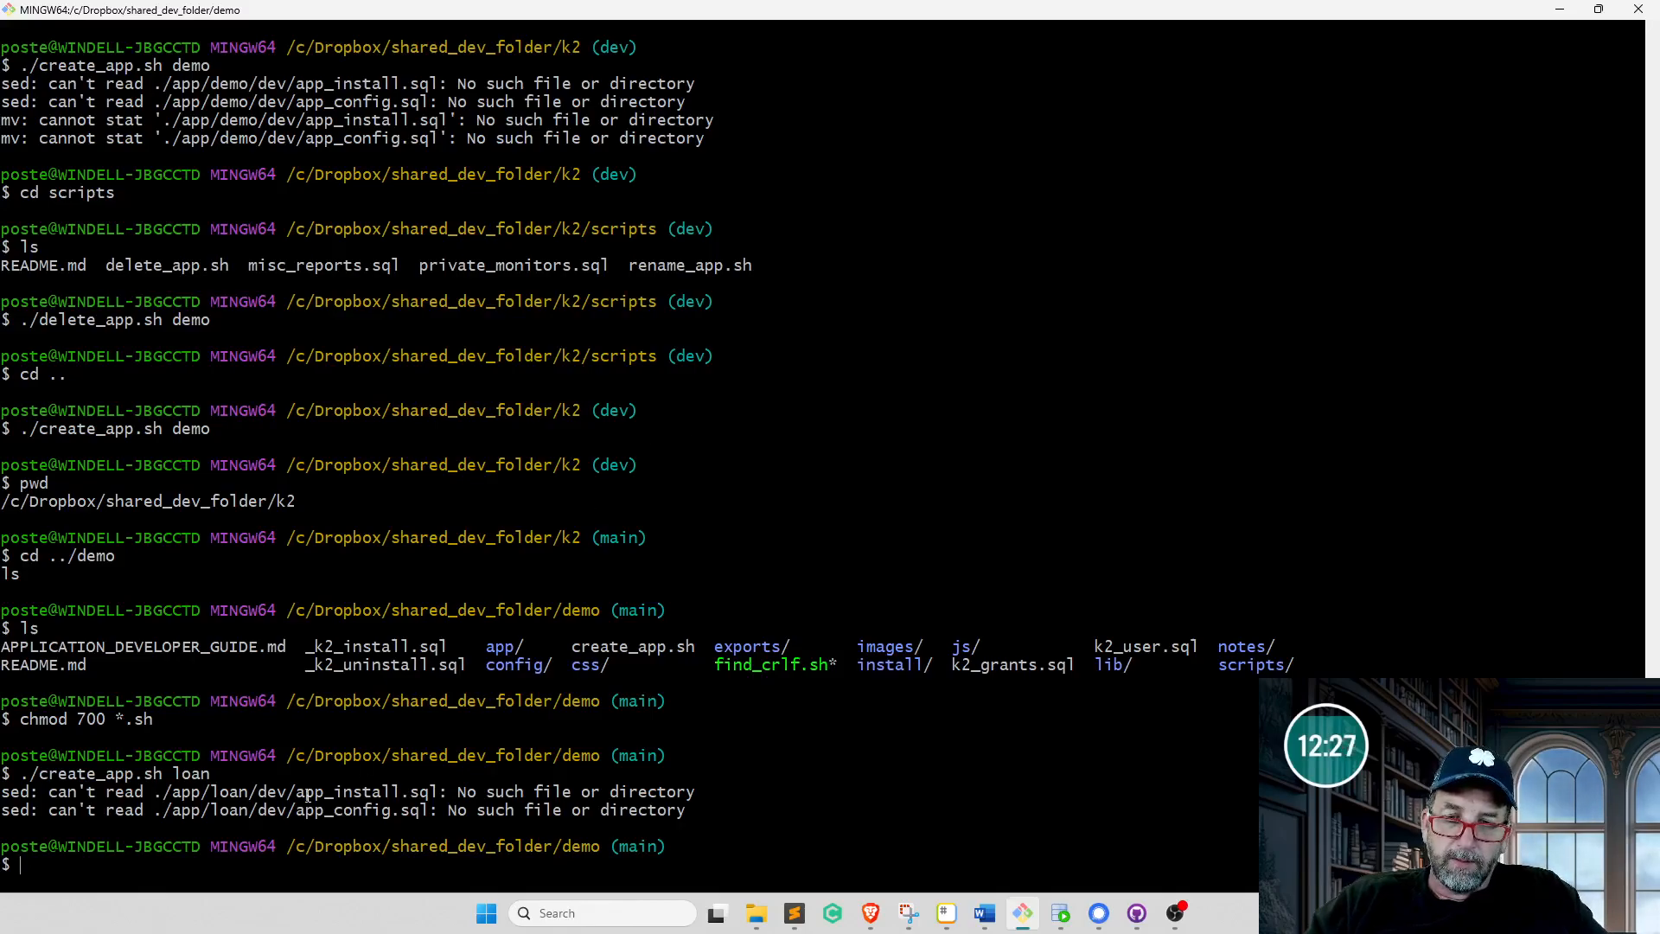
{"action": "left_click", "coordinate": [916, 908]}
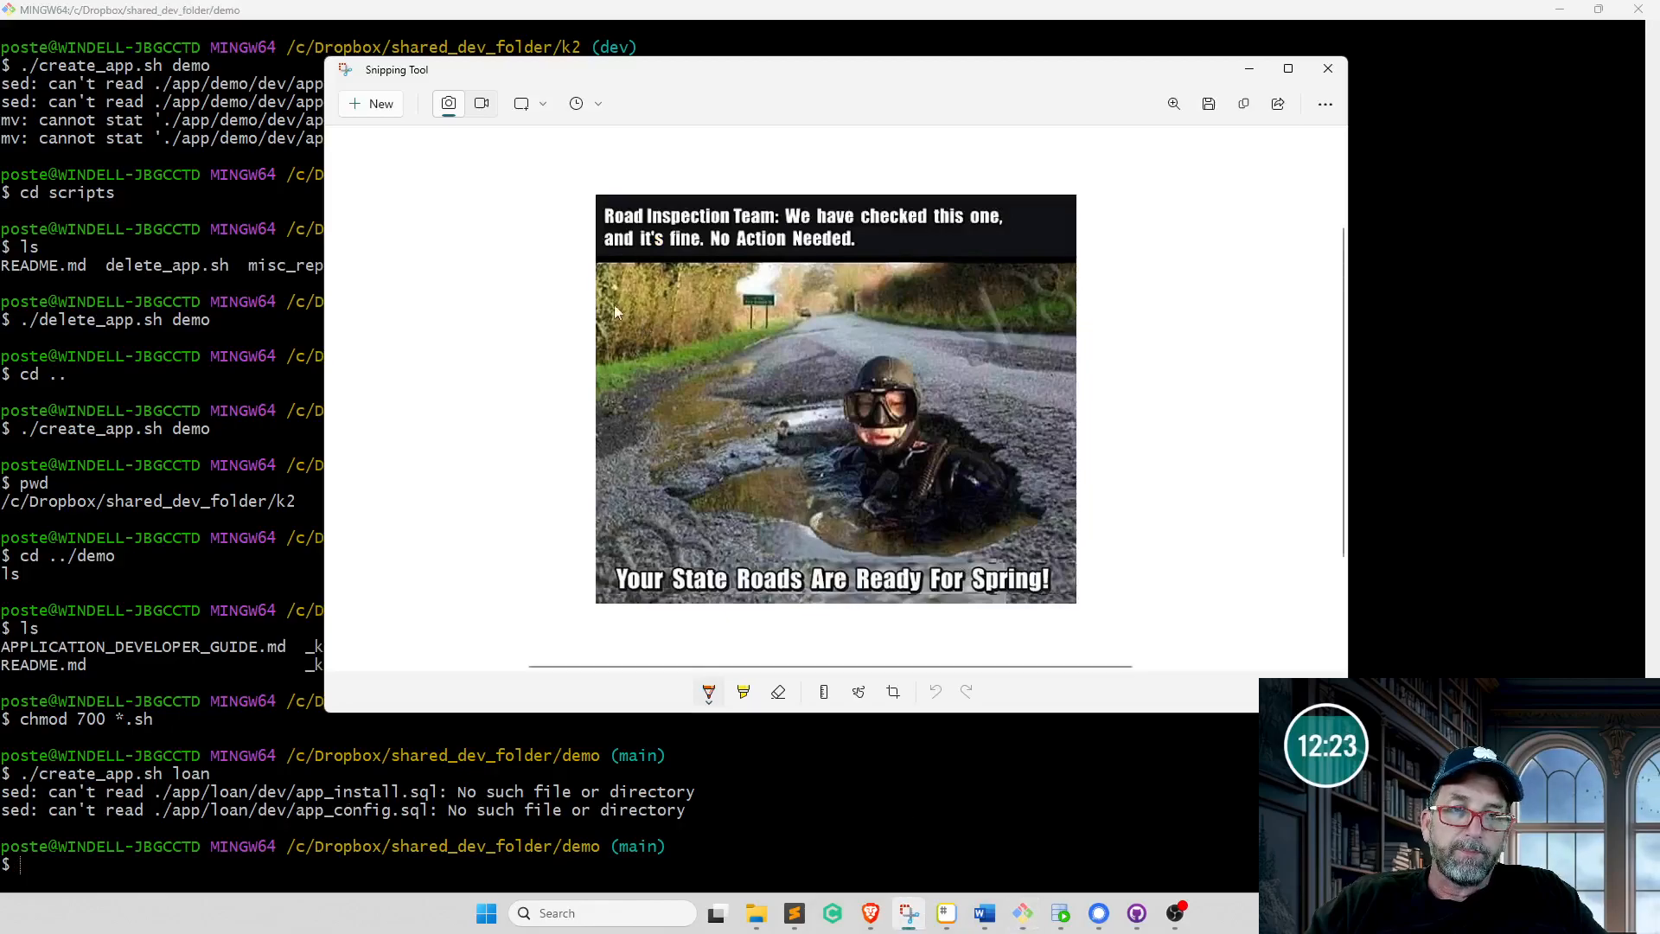
- Snip the terminal region showing the chmod and create_app.sh output
{"action": "left_click", "coordinate": [382, 104]}
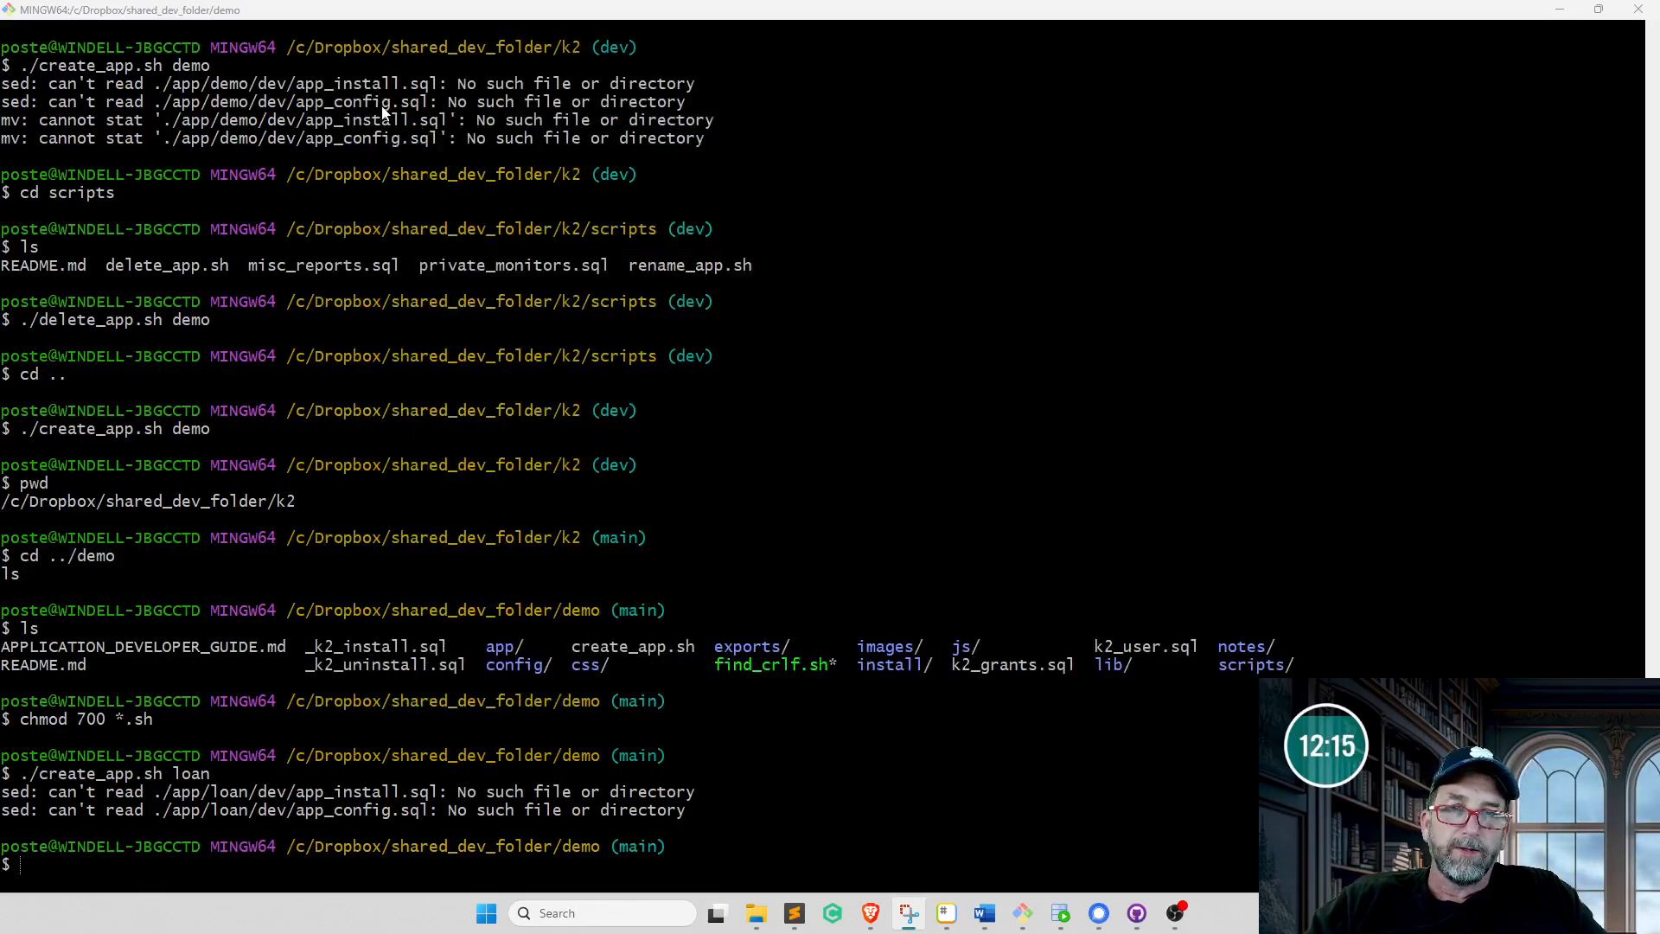
{"action": "key", "text": "super+shift+s"}
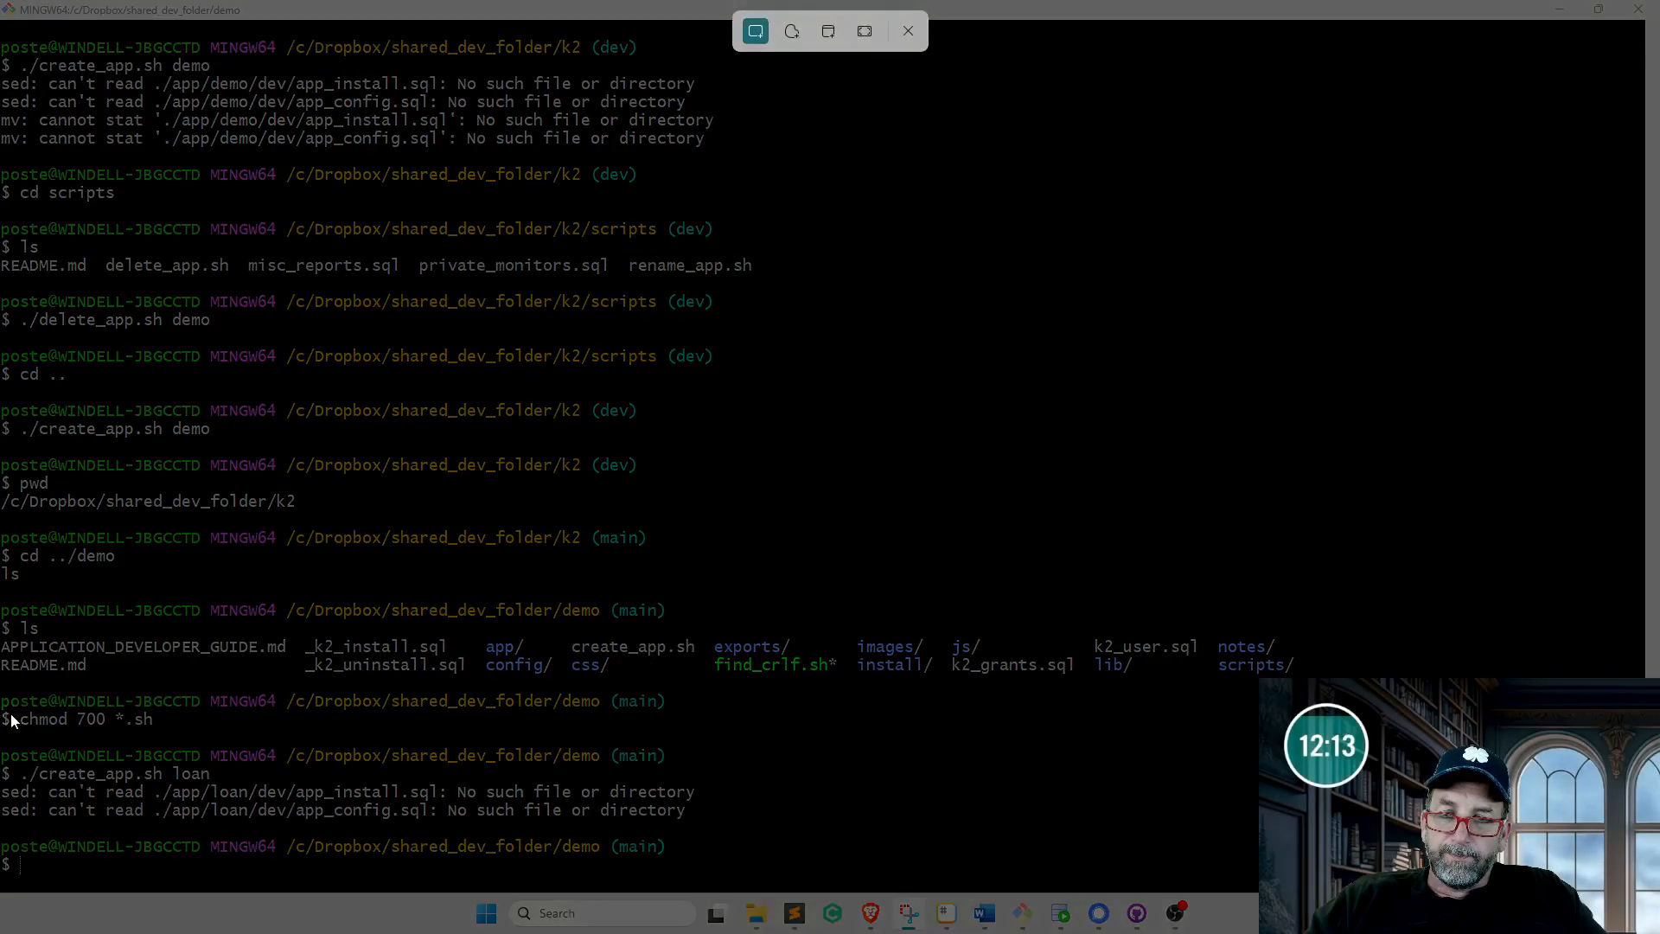
{"action": "left_click_drag", "start_coordinate": [2, 716], "coordinate": [791, 852]}
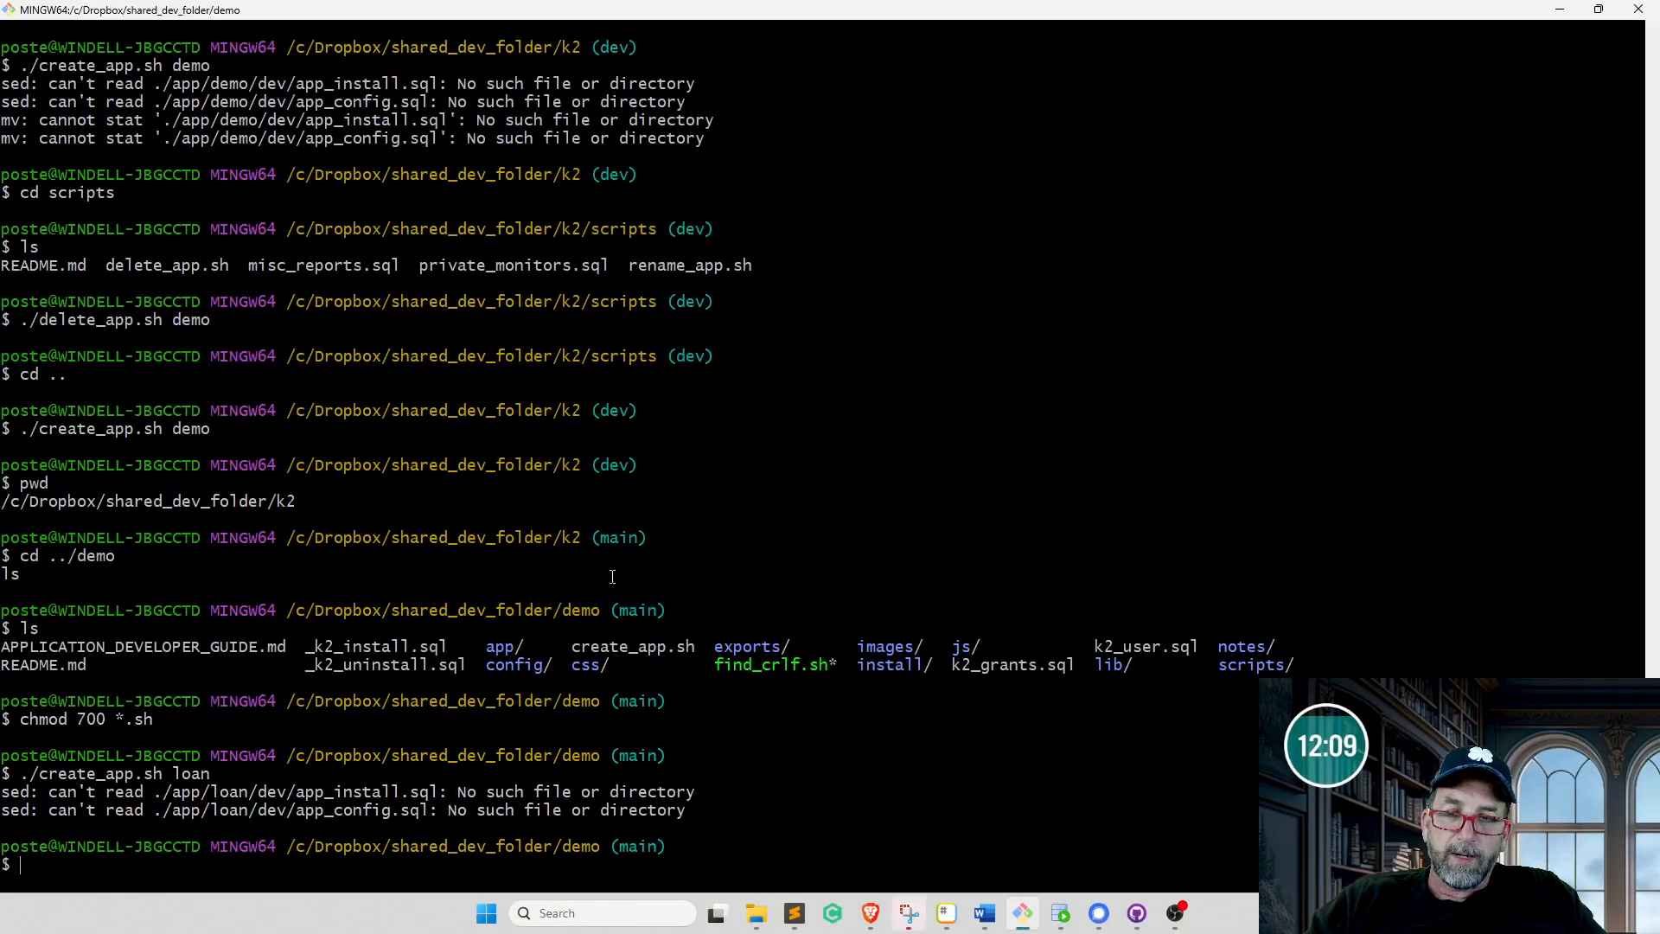
- Launch Word and start a new blank document
{"action": "left_click", "coordinate": [615, 910]}
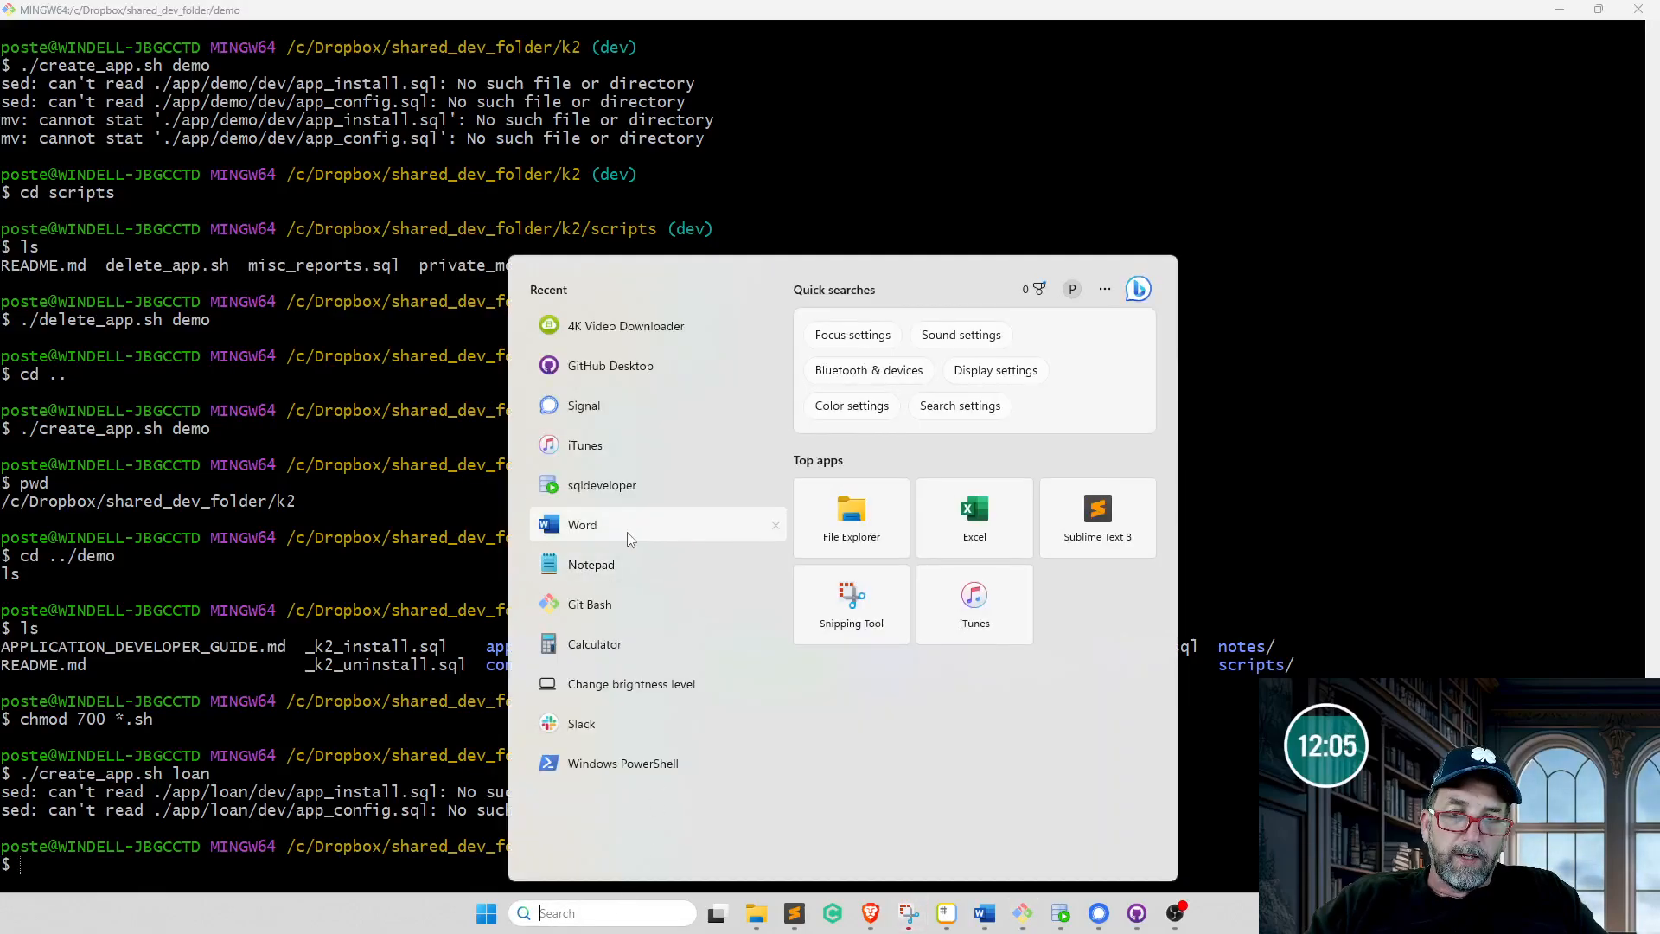
{"action": "left_click", "coordinate": [979, 917]}
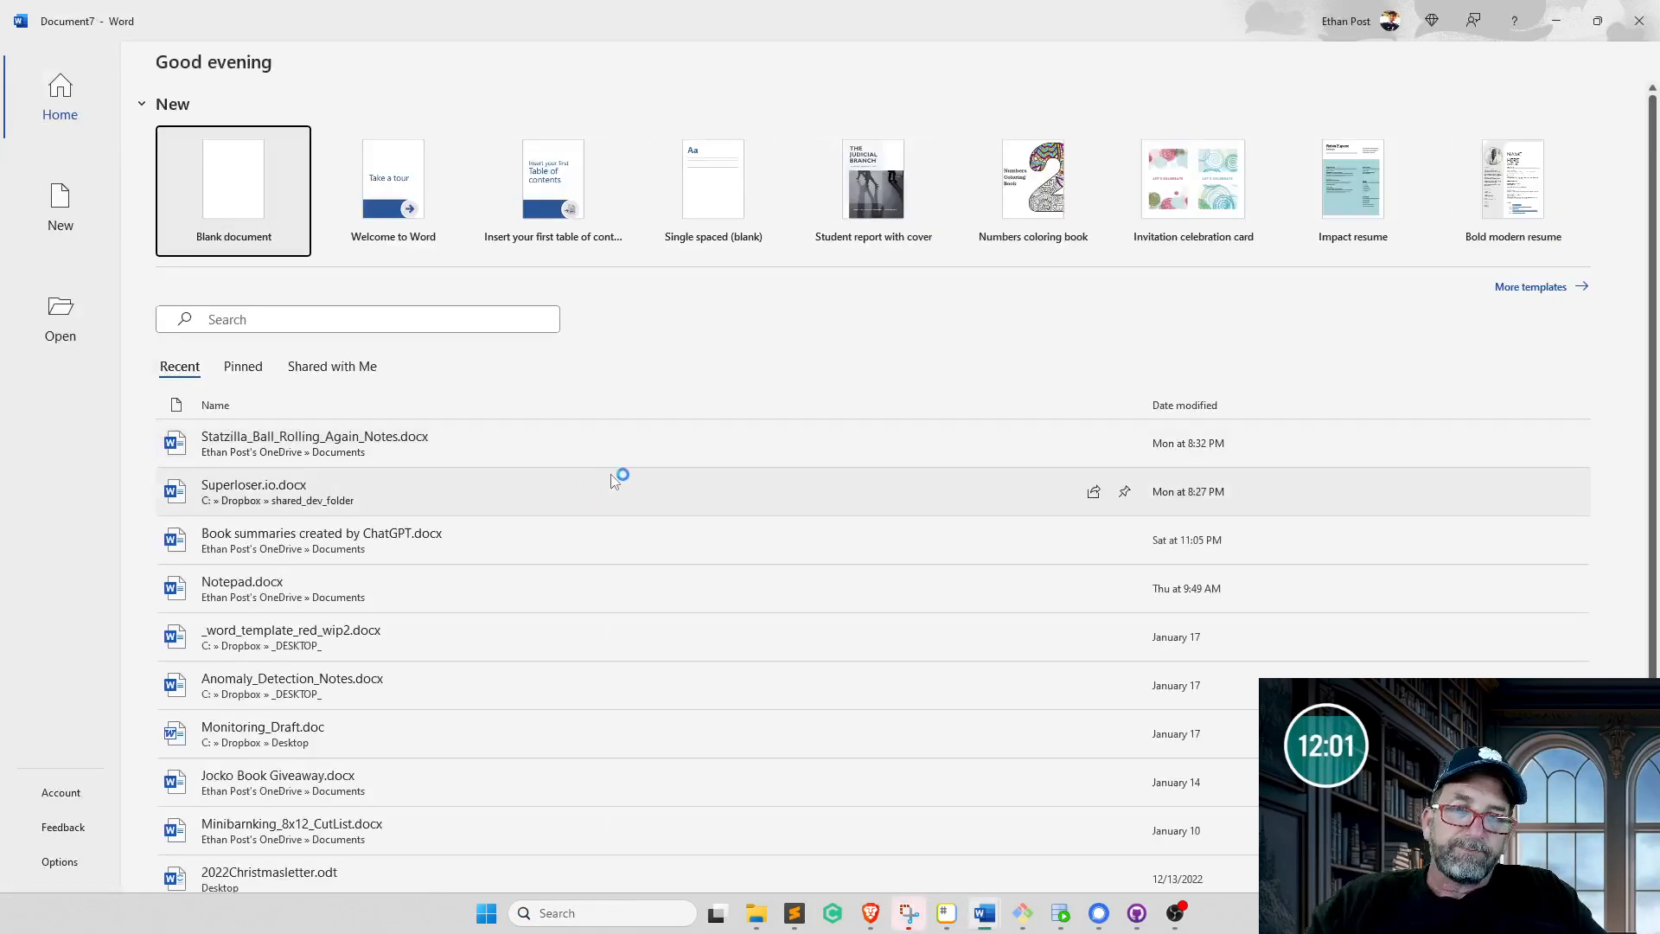
{"action": "left_click", "coordinate": [255, 203]}
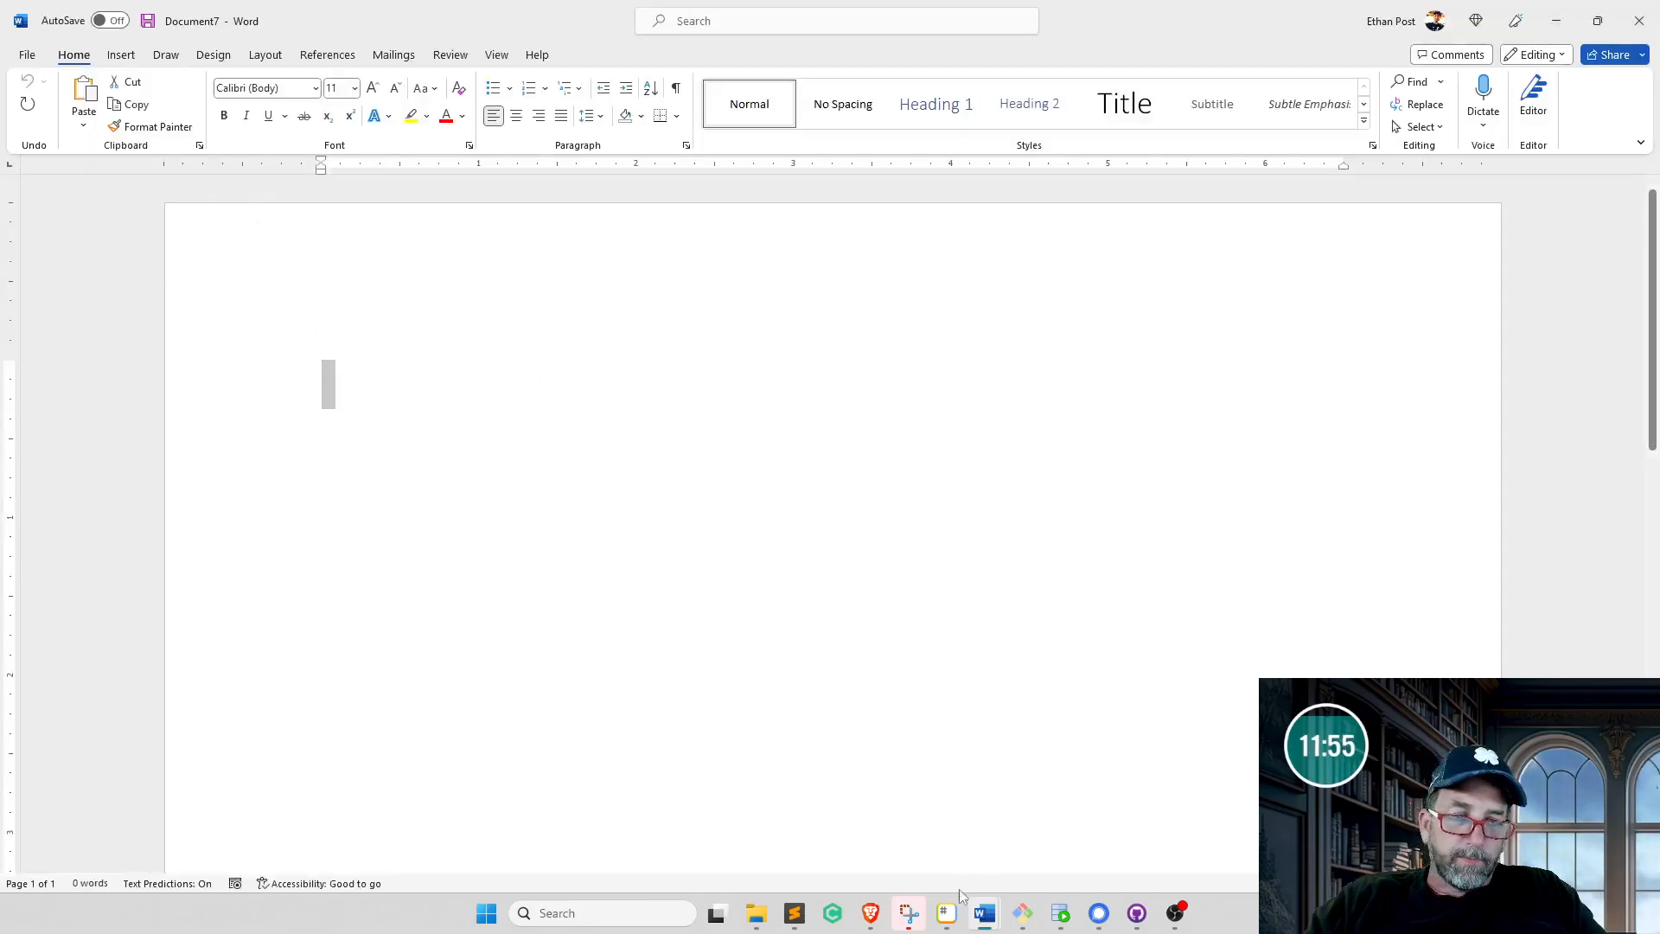
- Copy the terminal error screenshot and paste it into the blank Word document
{"action": "left_click", "coordinate": [905, 917]}
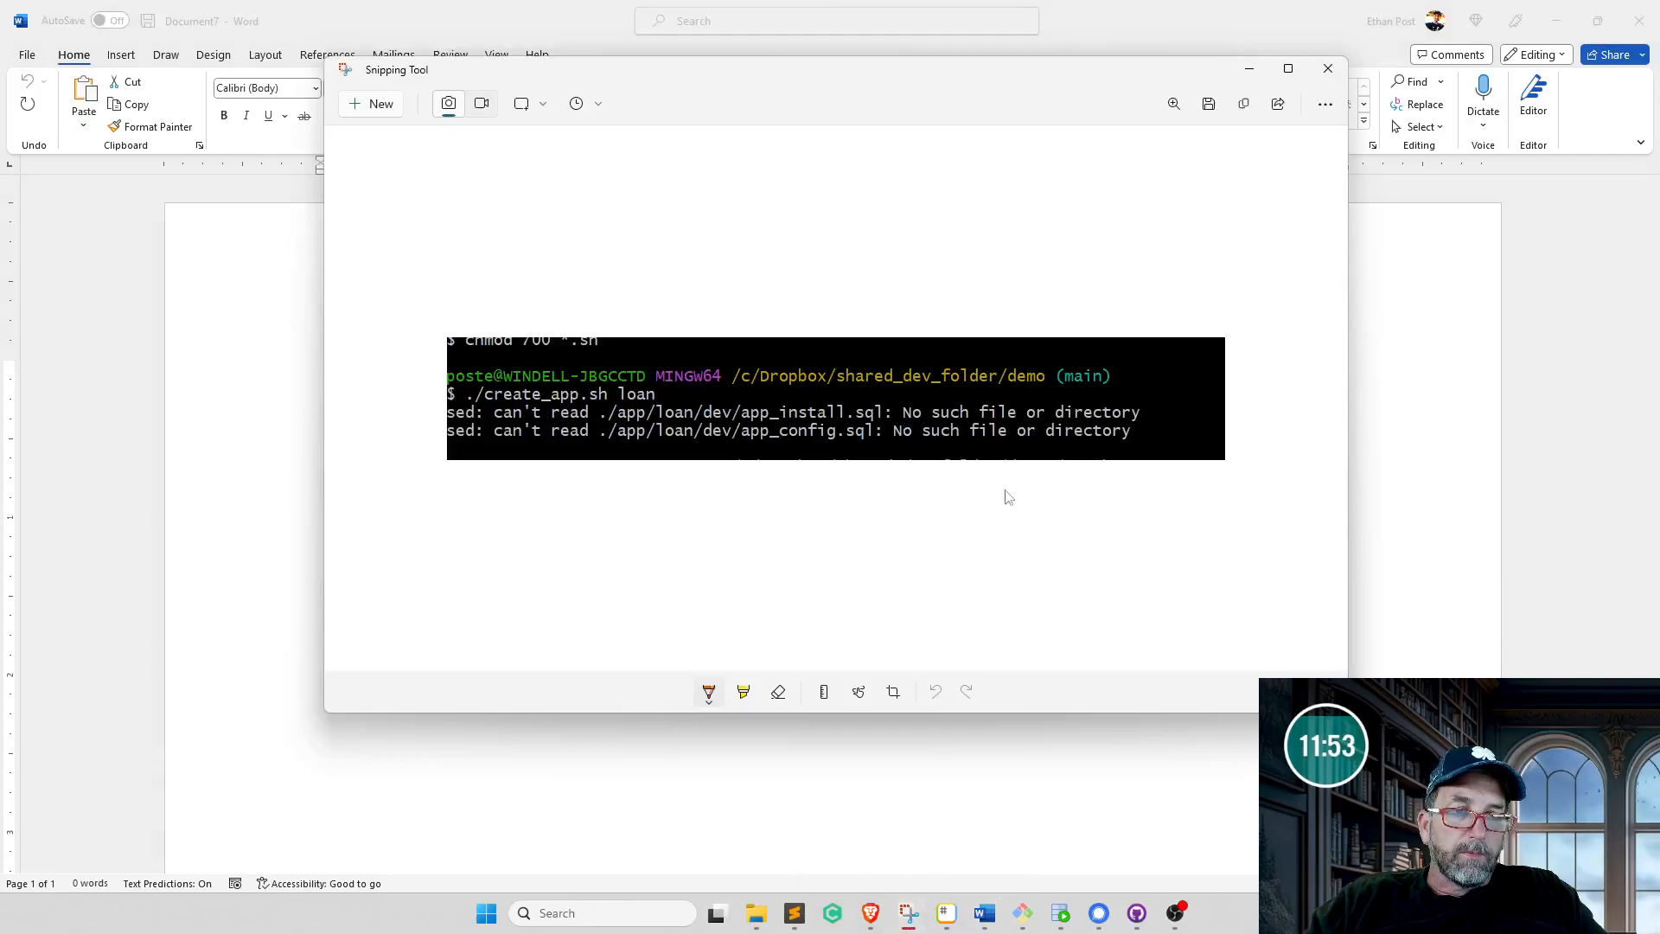
{"action": "left_click", "coordinate": [1244, 108]}
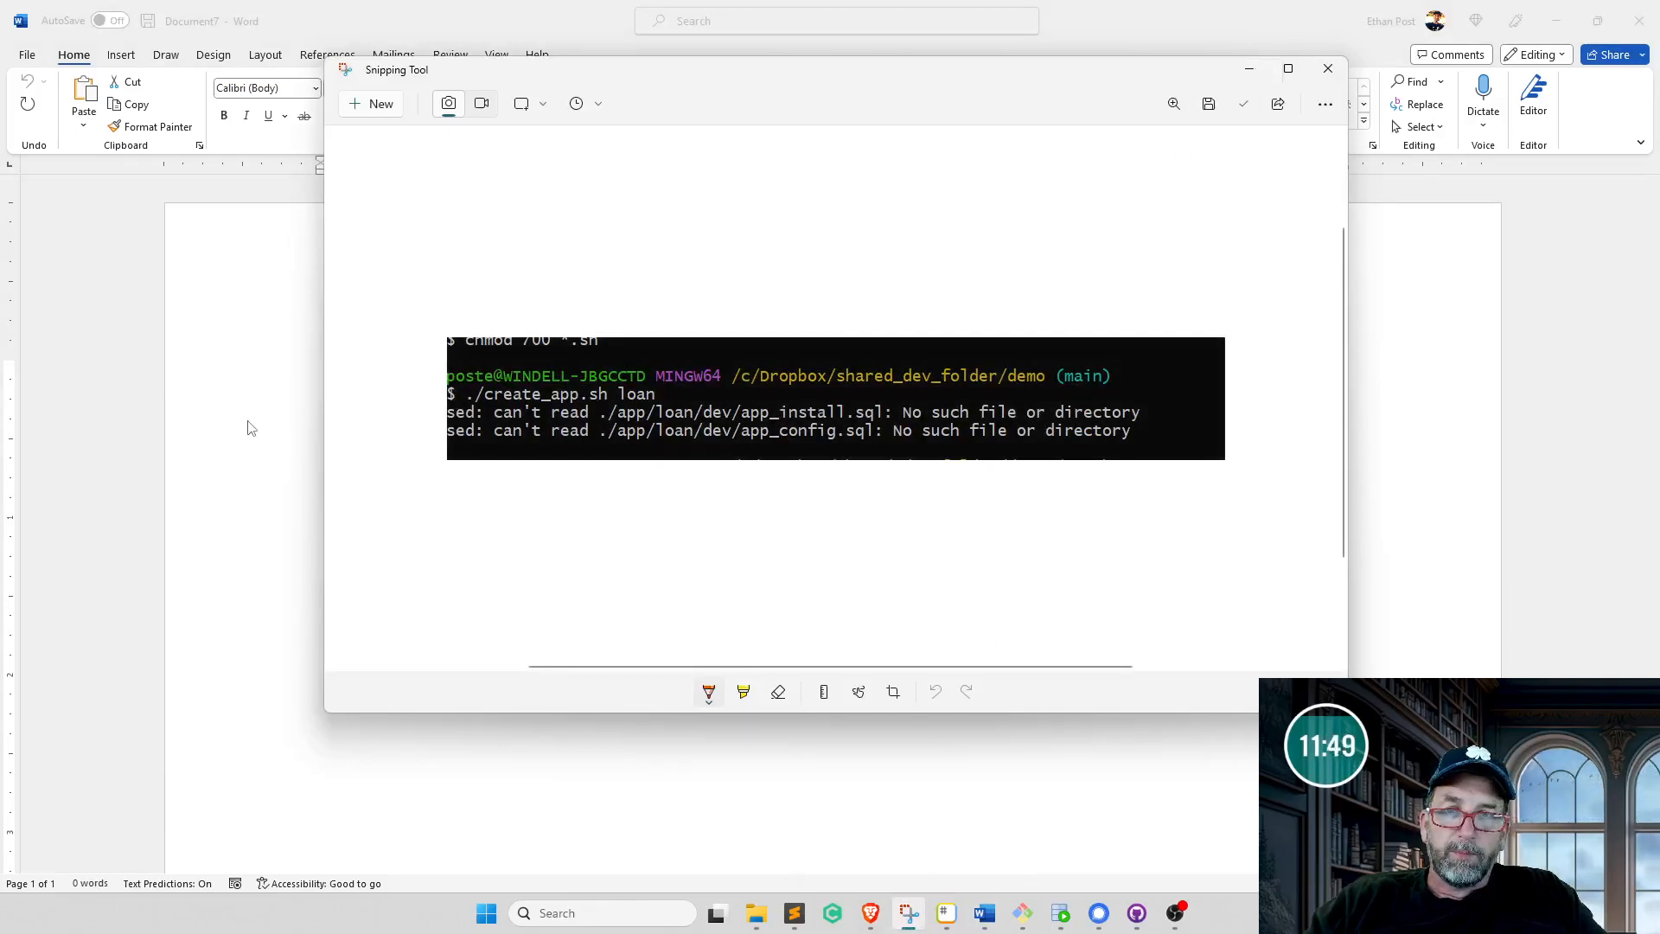
{"action": "left_click", "coordinate": [256, 430]}
{"action": "key", "text": "ctrl+v"}
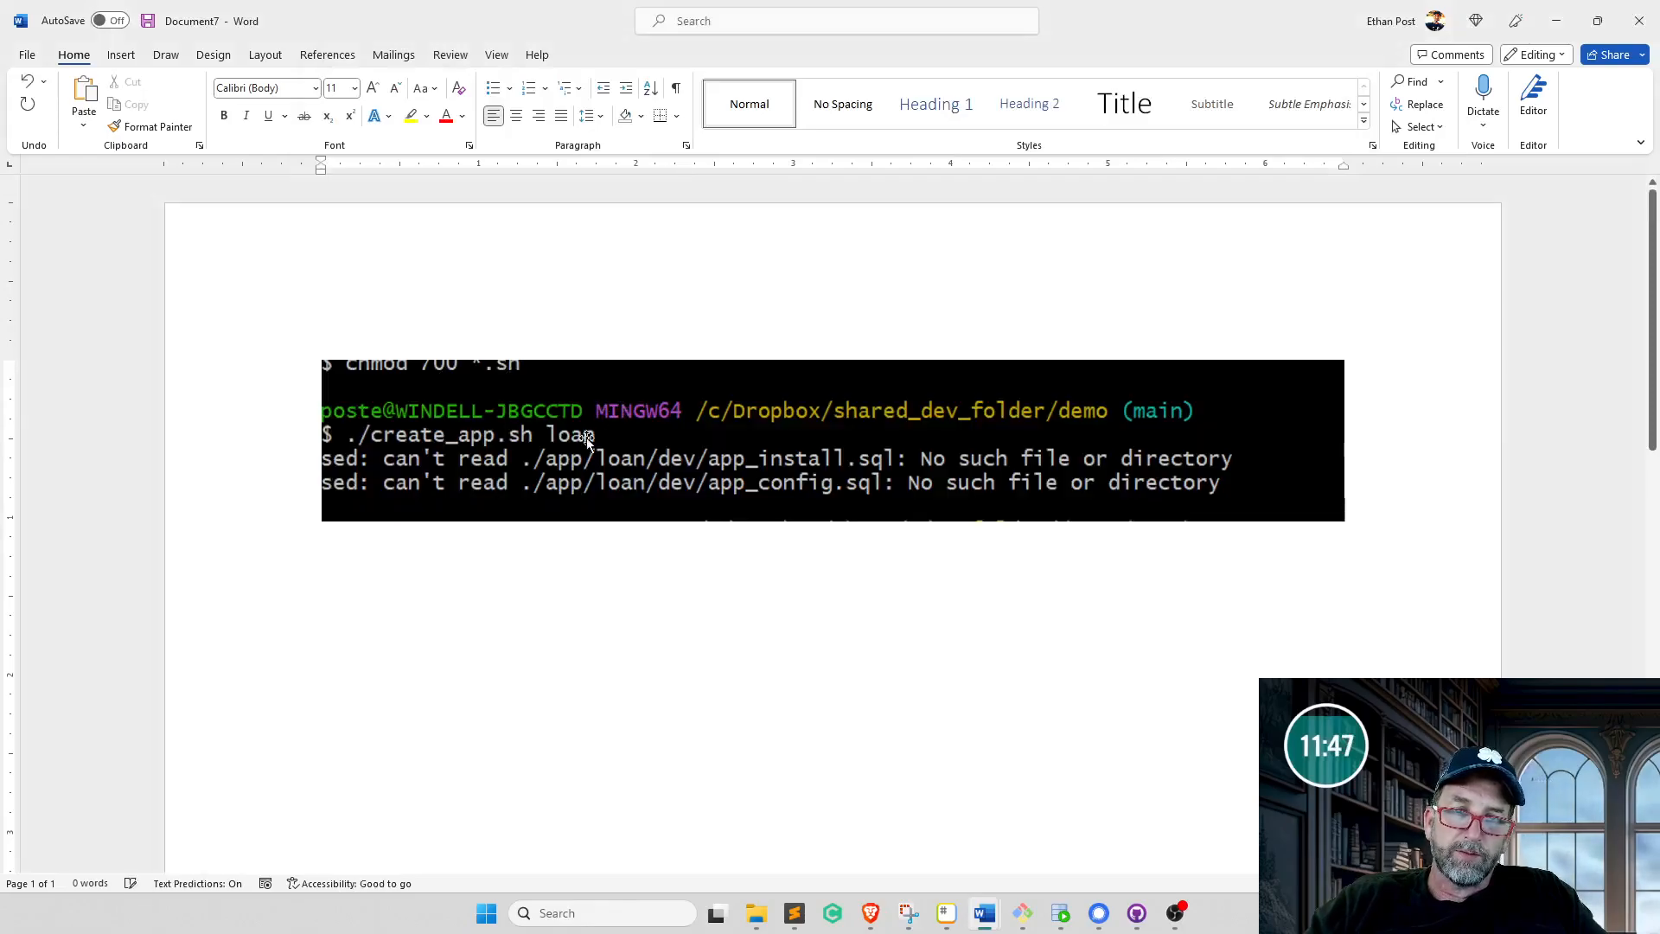
{"action": "key", "text": "Return"}
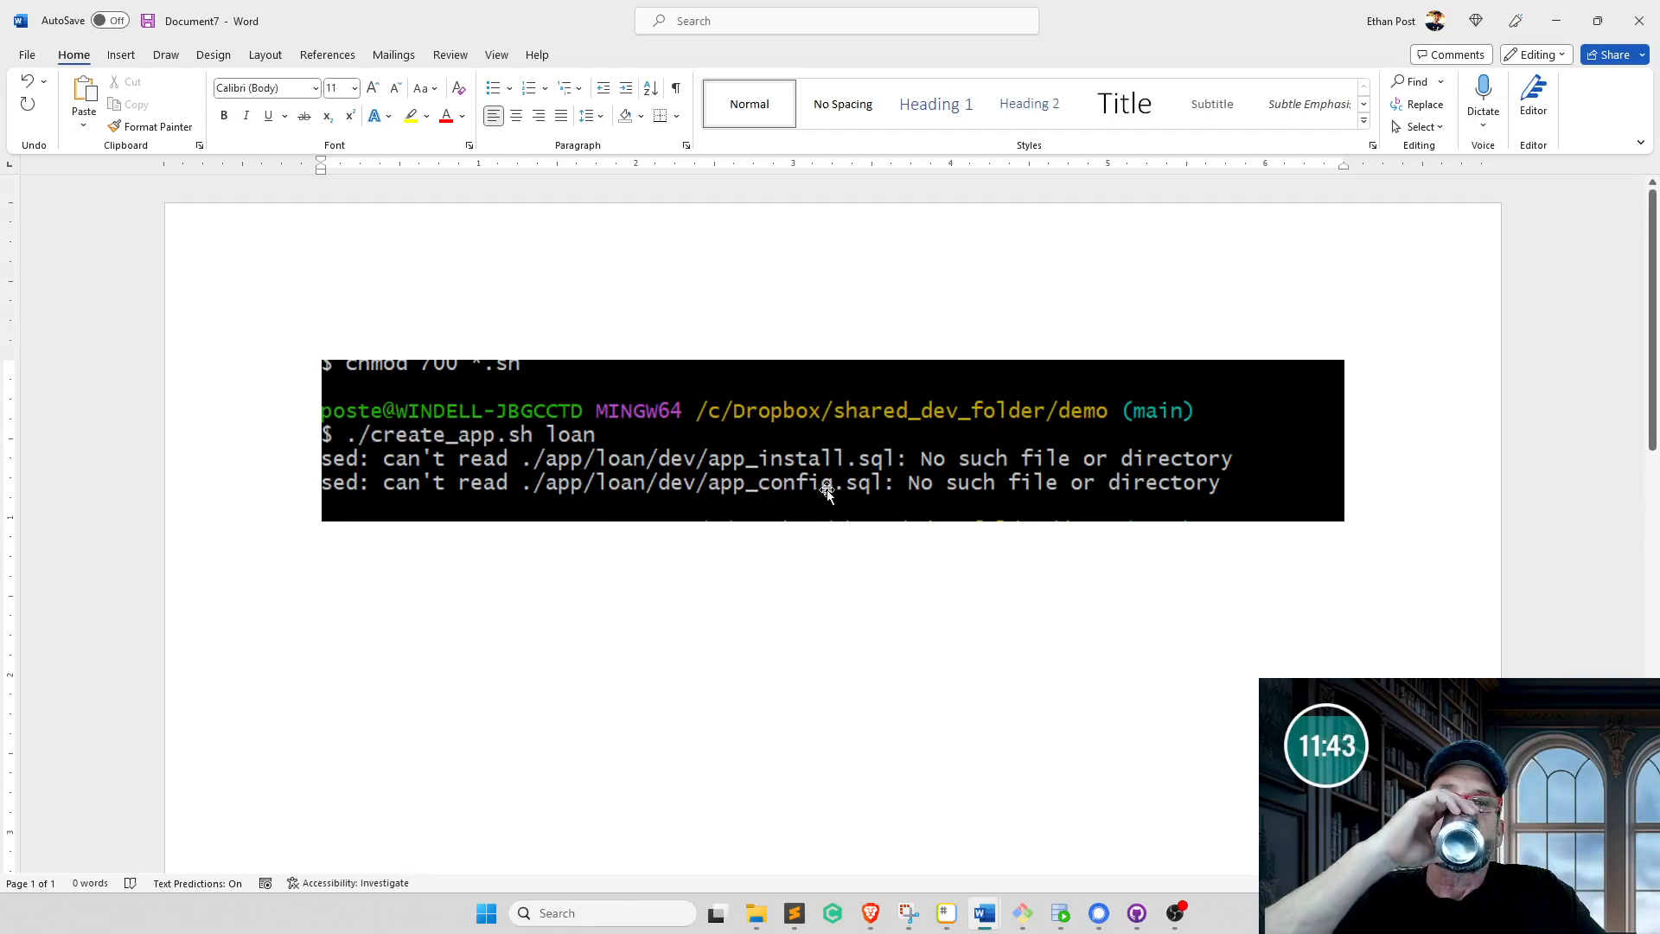
{"action": "mouse_move", "coordinate": [804, 917]}
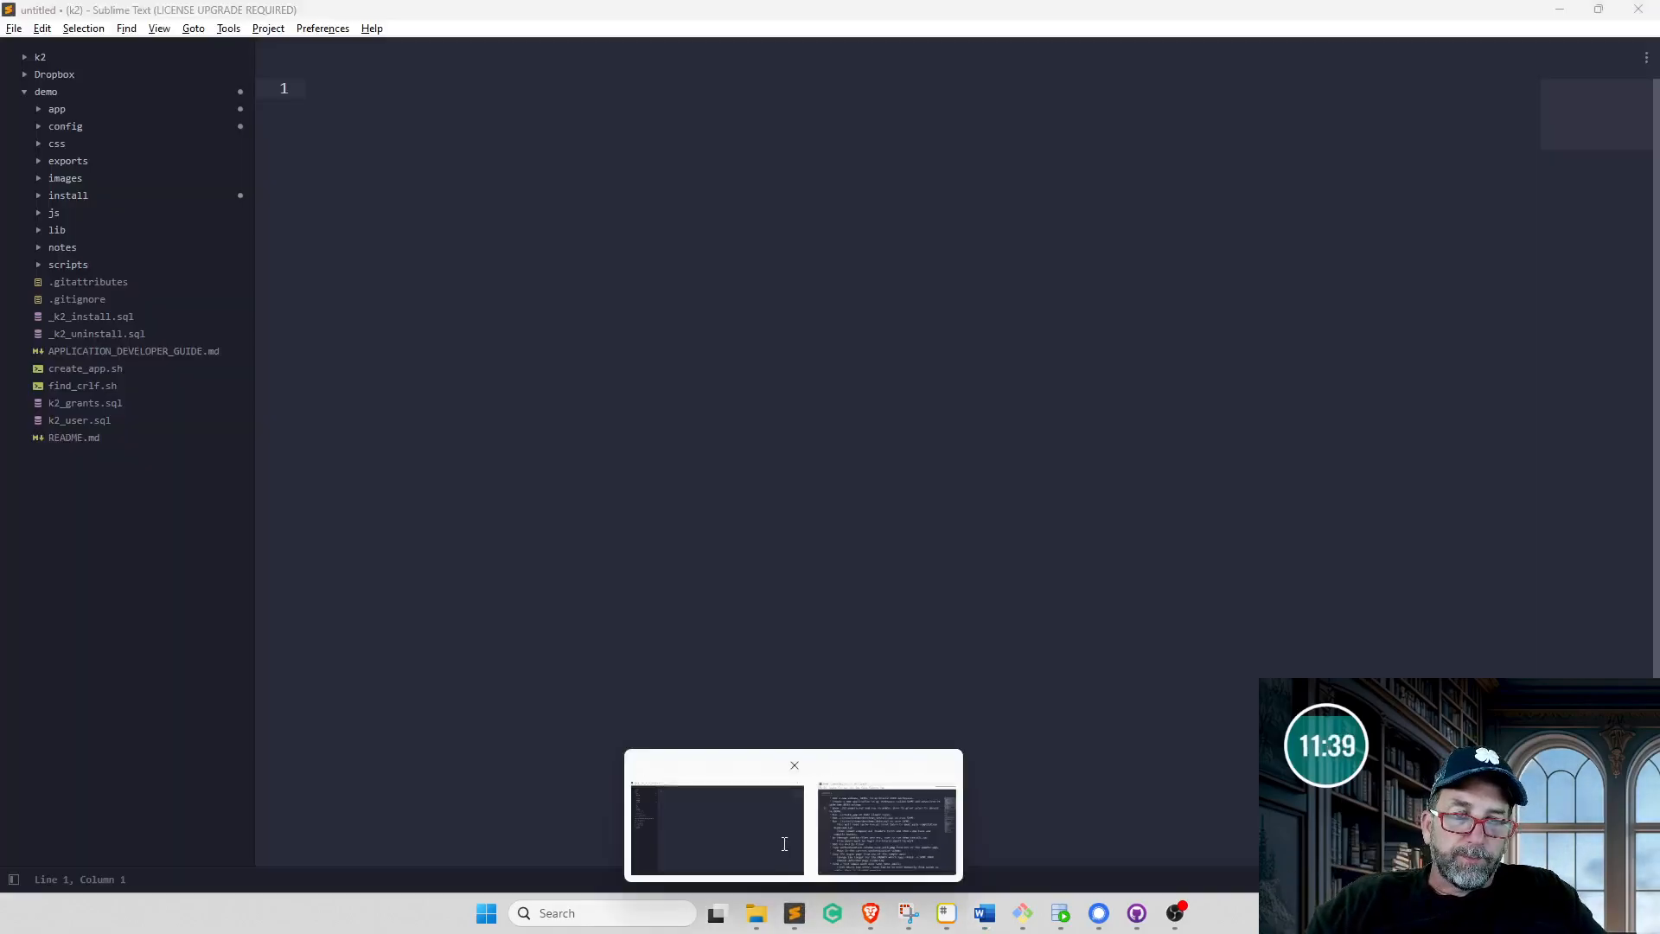
- Open loan_config.sql from app/loan/dev in Sublime Text
{"action": "left_click", "coordinate": [784, 844]}
{"action": "left_click", "coordinate": [81, 111]}
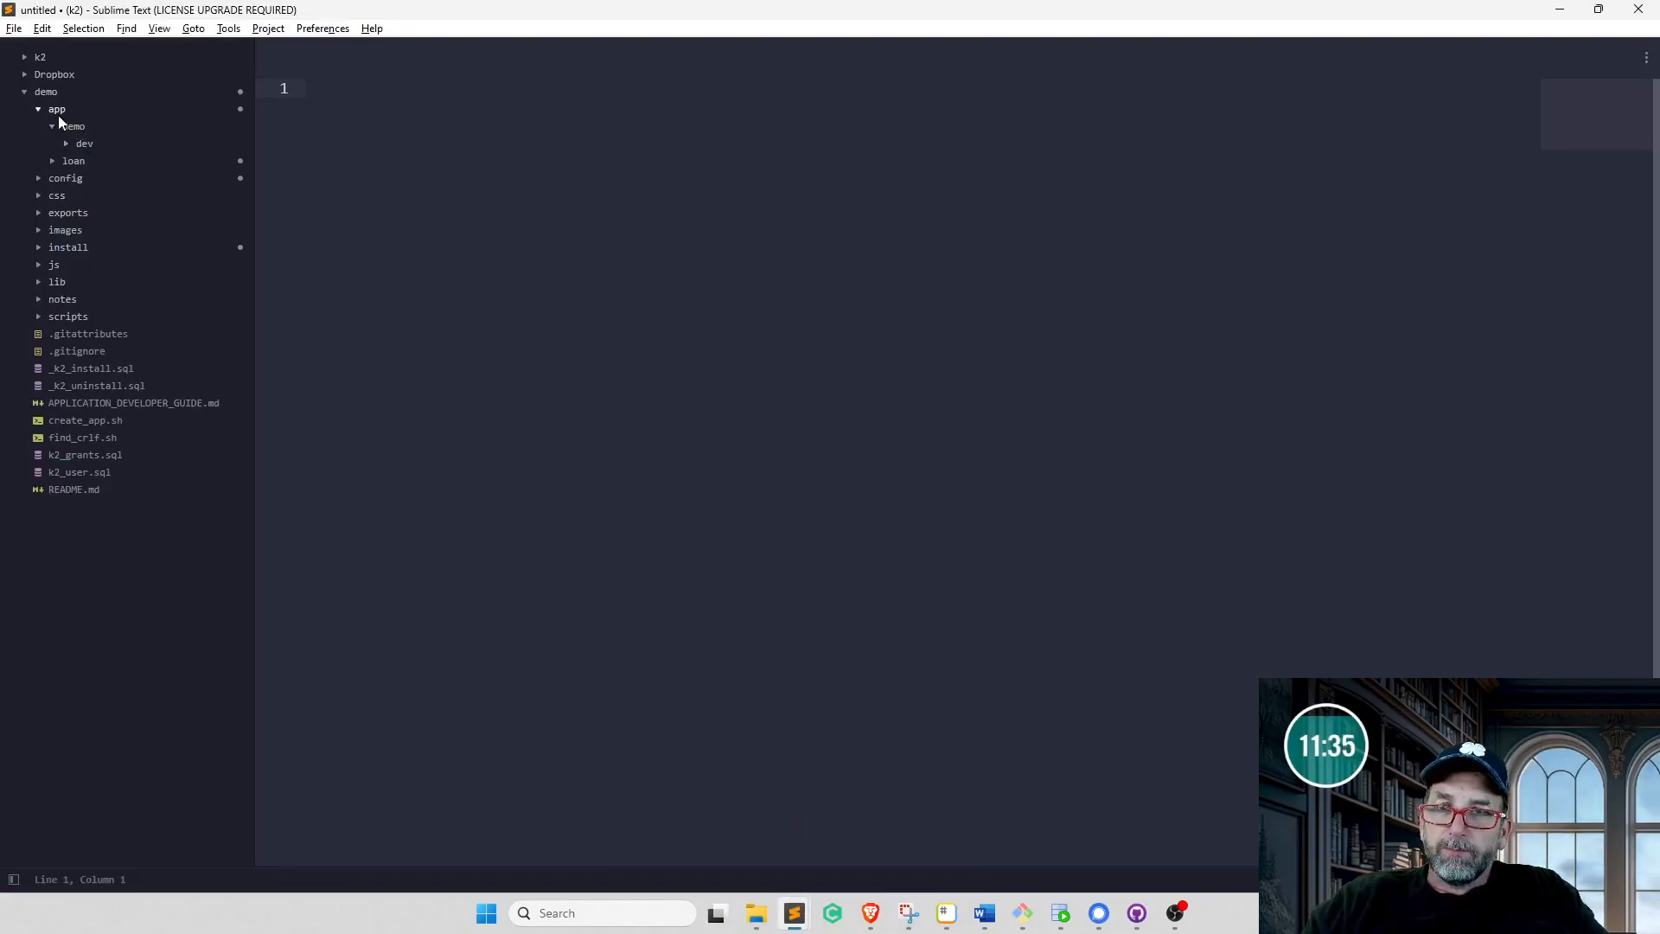
{"action": "left_click", "coordinate": [73, 161]}
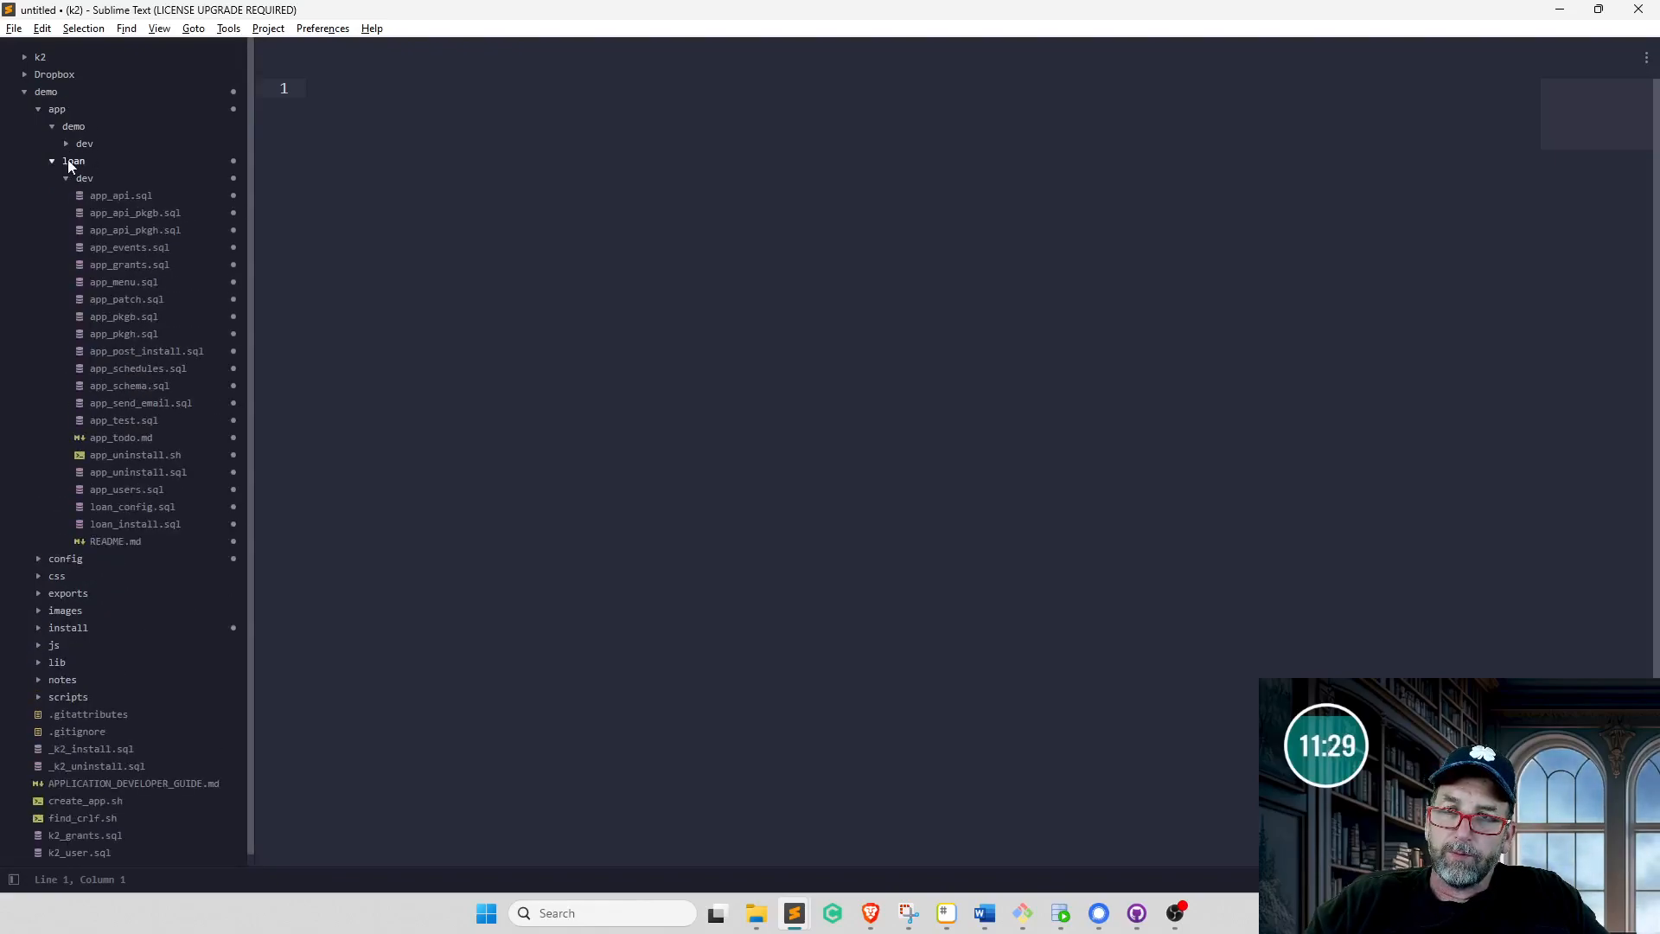
{"action": "left_click", "coordinate": [104, 529]}
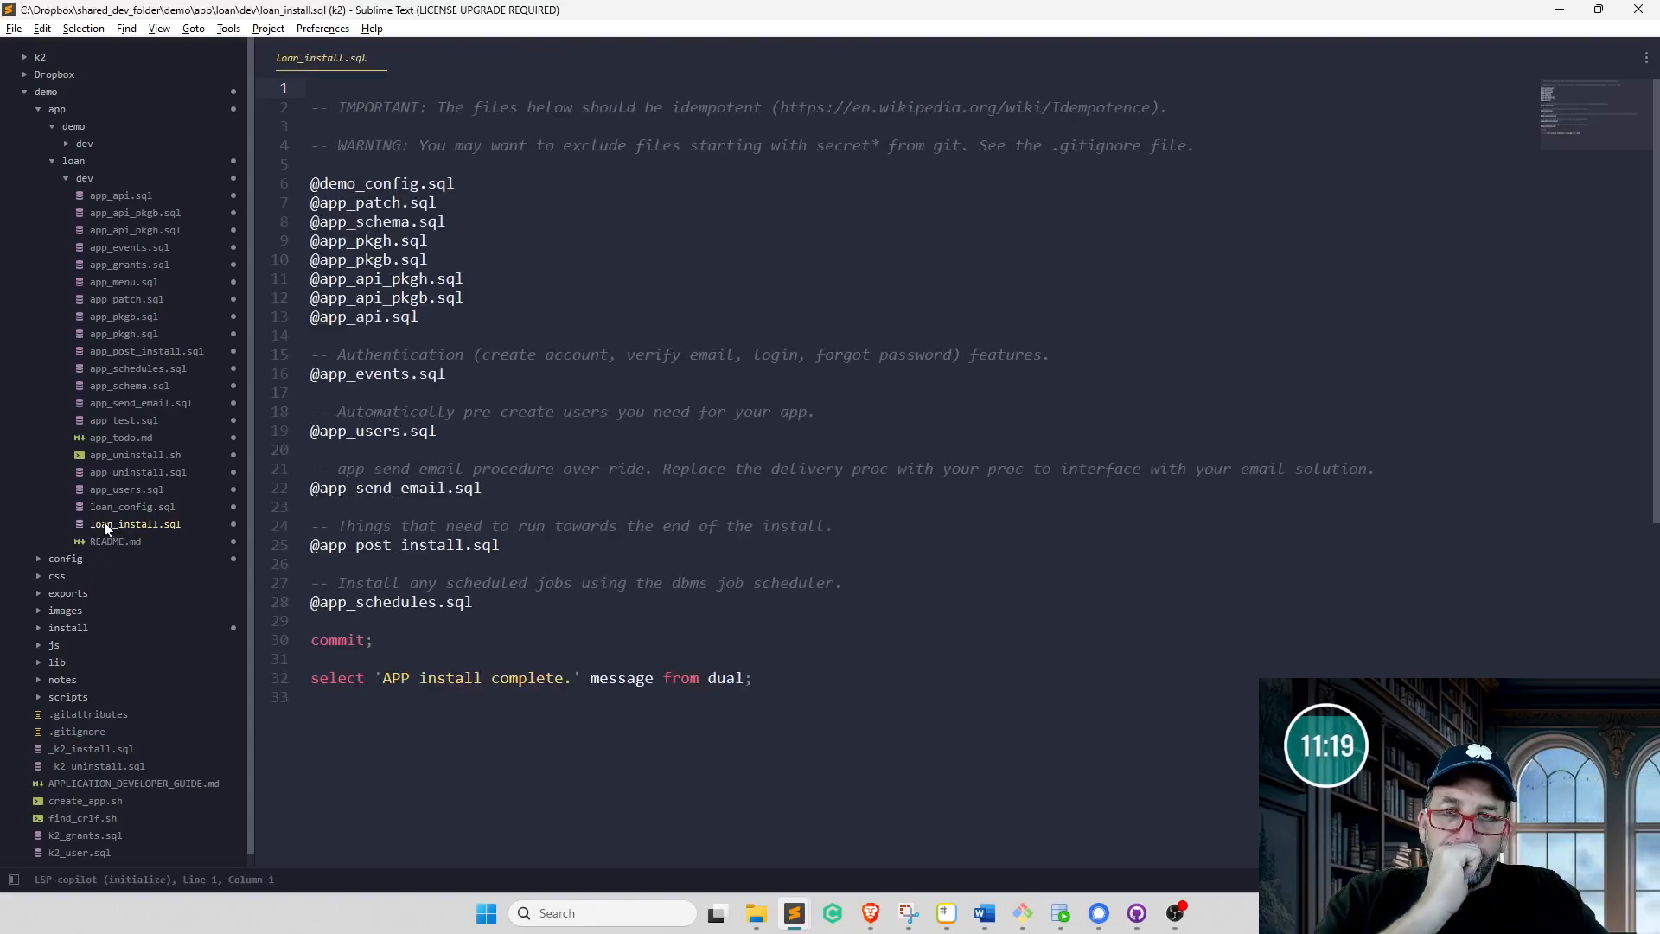
{"action": "left_click", "coordinate": [116, 506]}
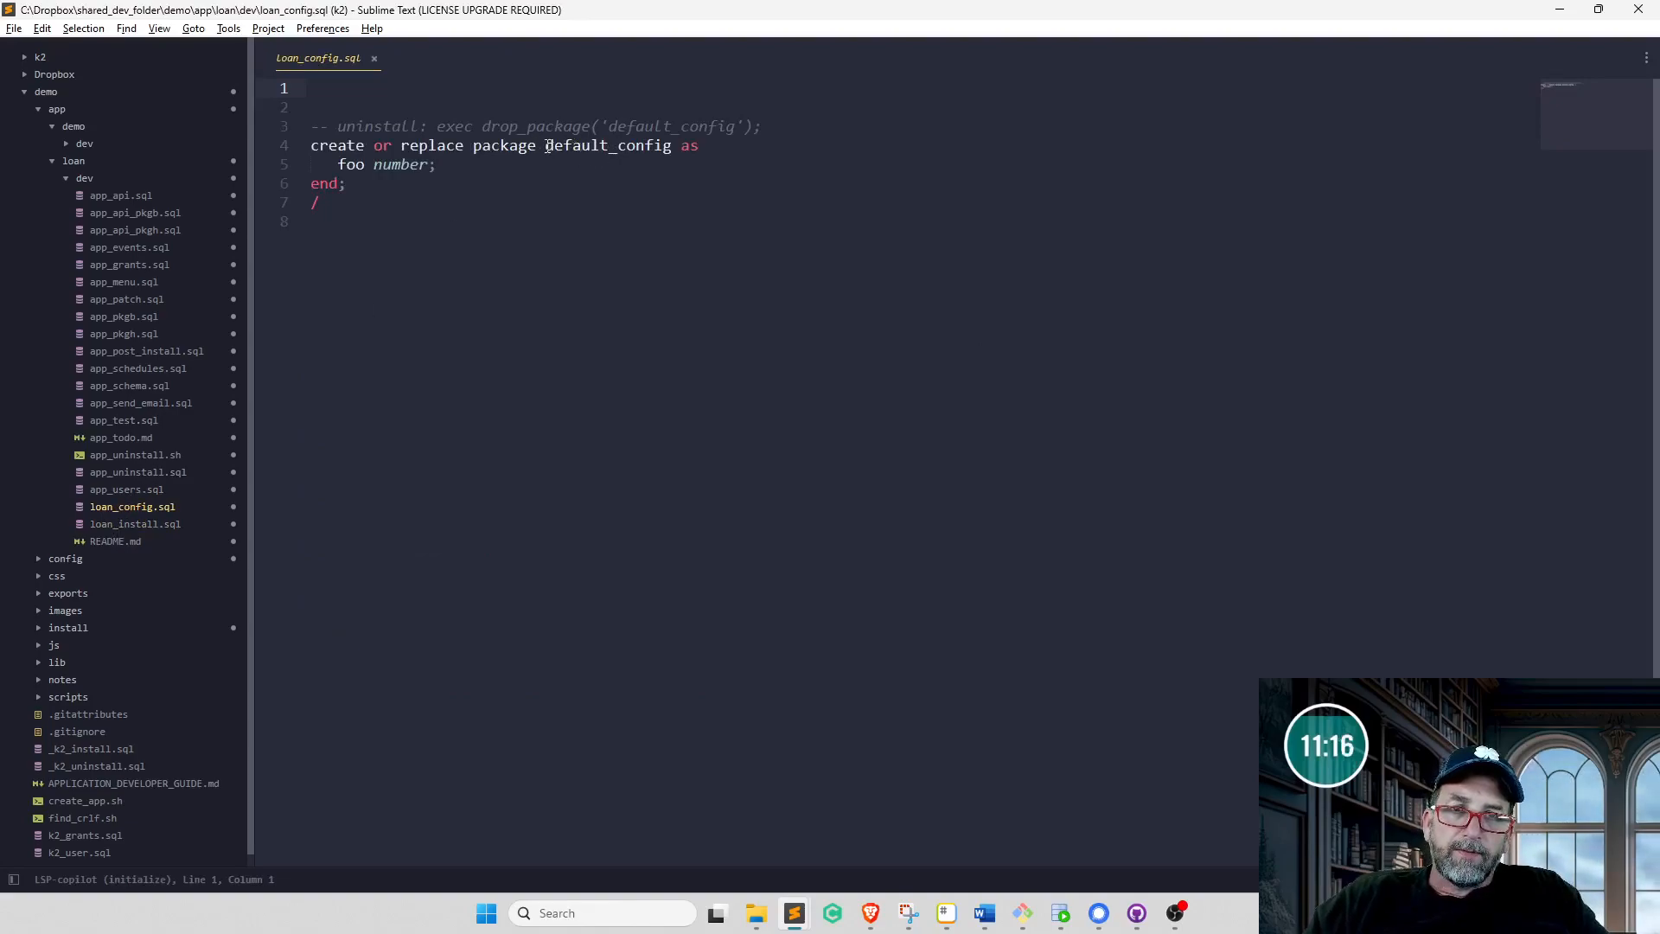
- Rename default_config to loan_config on lines 3 and 4 and save
{"action": "left_click_drag", "start_coordinate": [609, 127], "coordinate": [673, 121]}
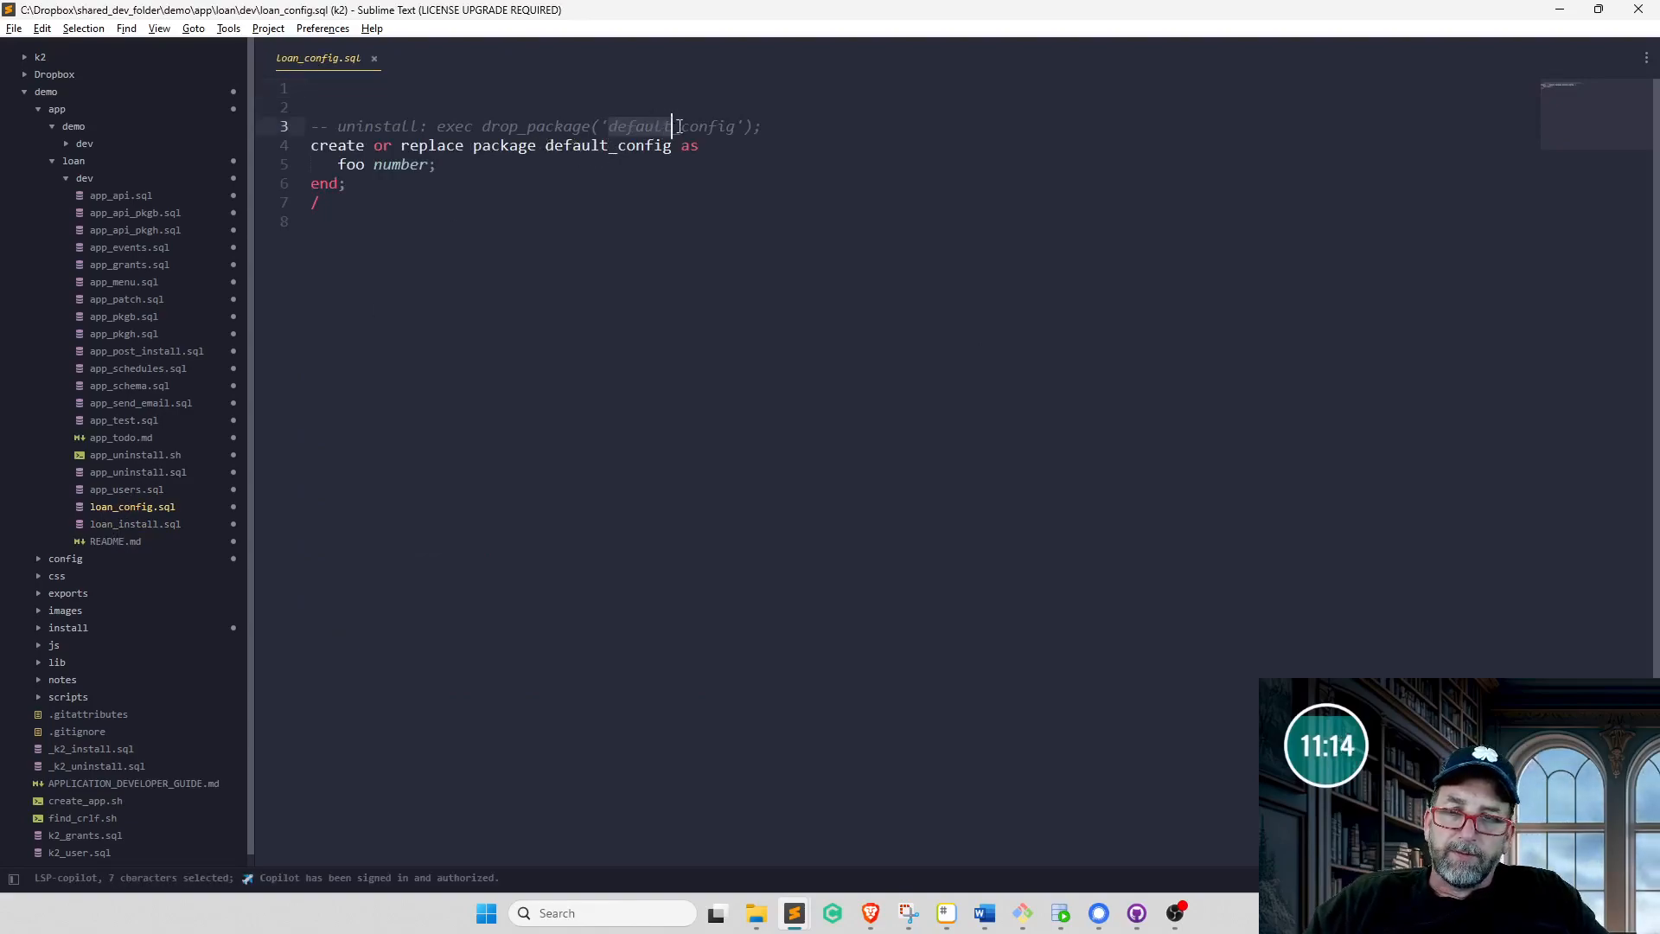
{"action": "type", "text": "loan"}
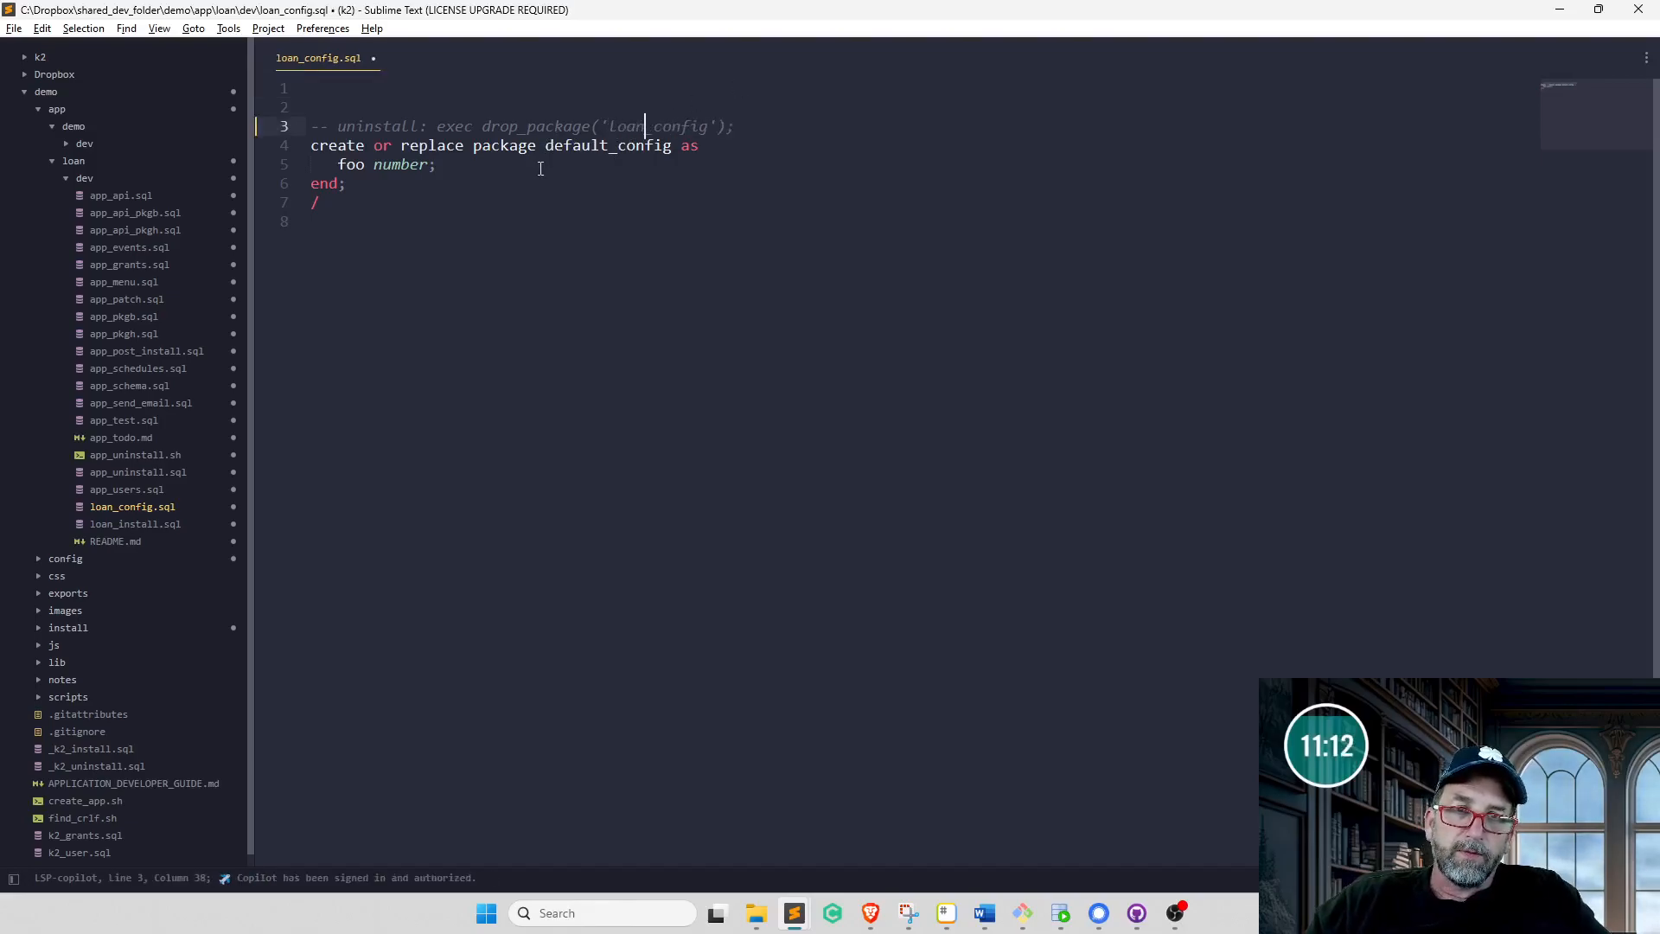
{"action": "left_click_drag", "start_coordinate": [545, 145], "coordinate": [609, 147]}
{"action": "type", "text": "loan"}
{"action": "key", "text": "ctrl+s"}
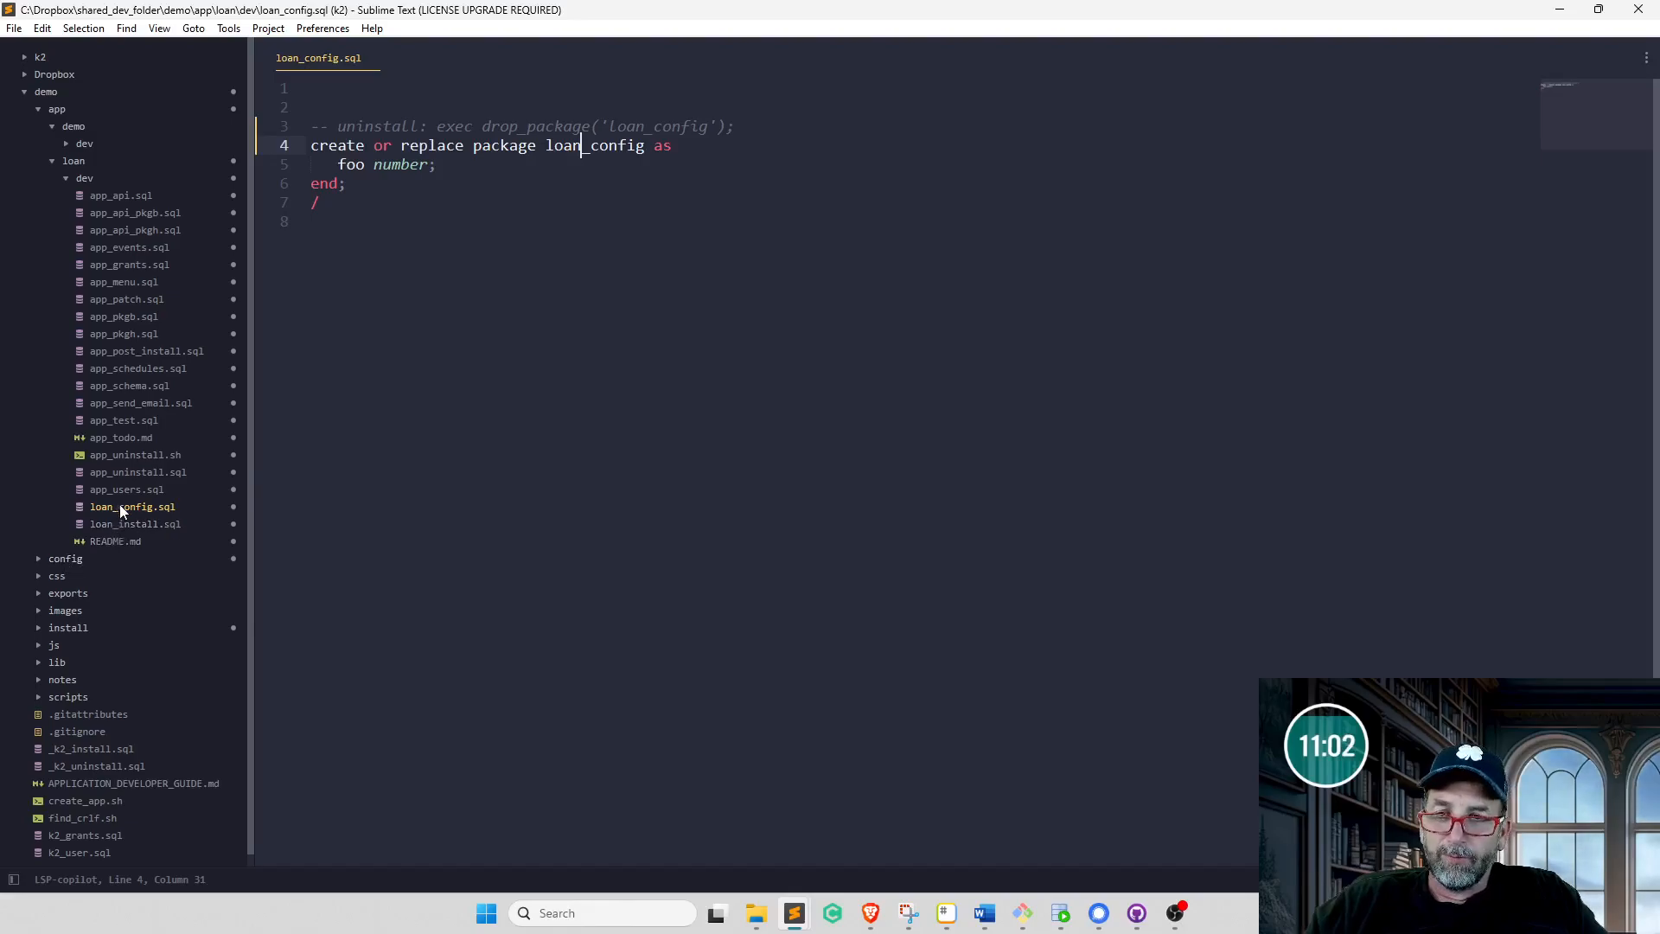
{"action": "left_click", "coordinate": [137, 518]}
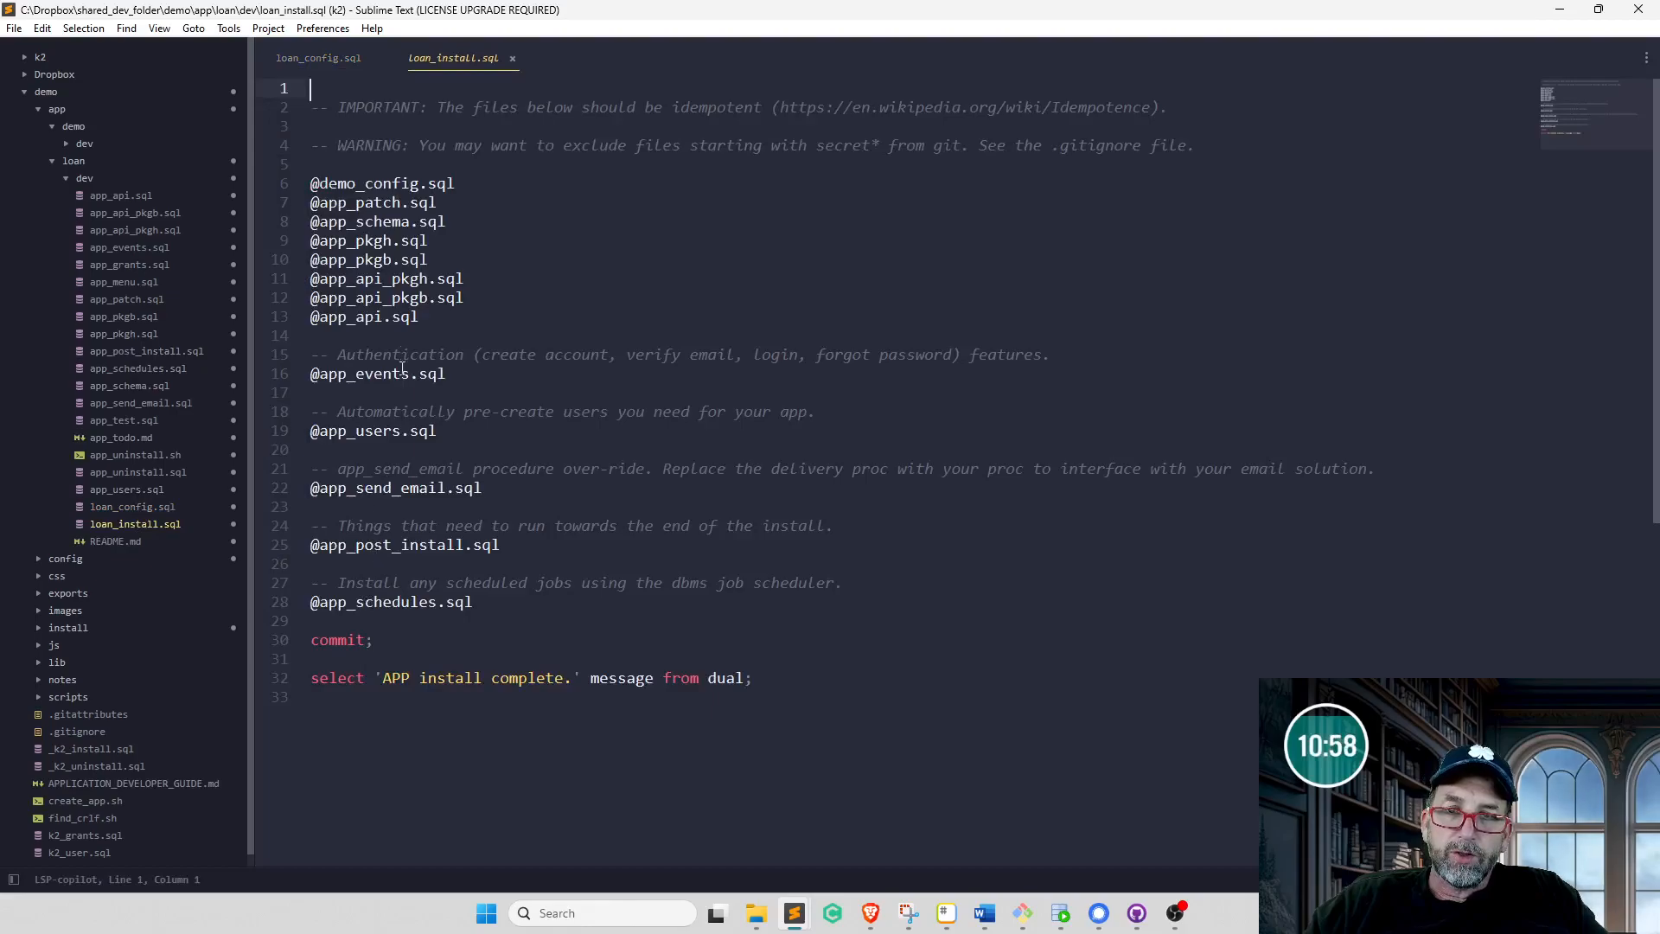
{"action": "left_click_drag", "start_coordinate": [357, 184], "coordinate": [320, 184]}
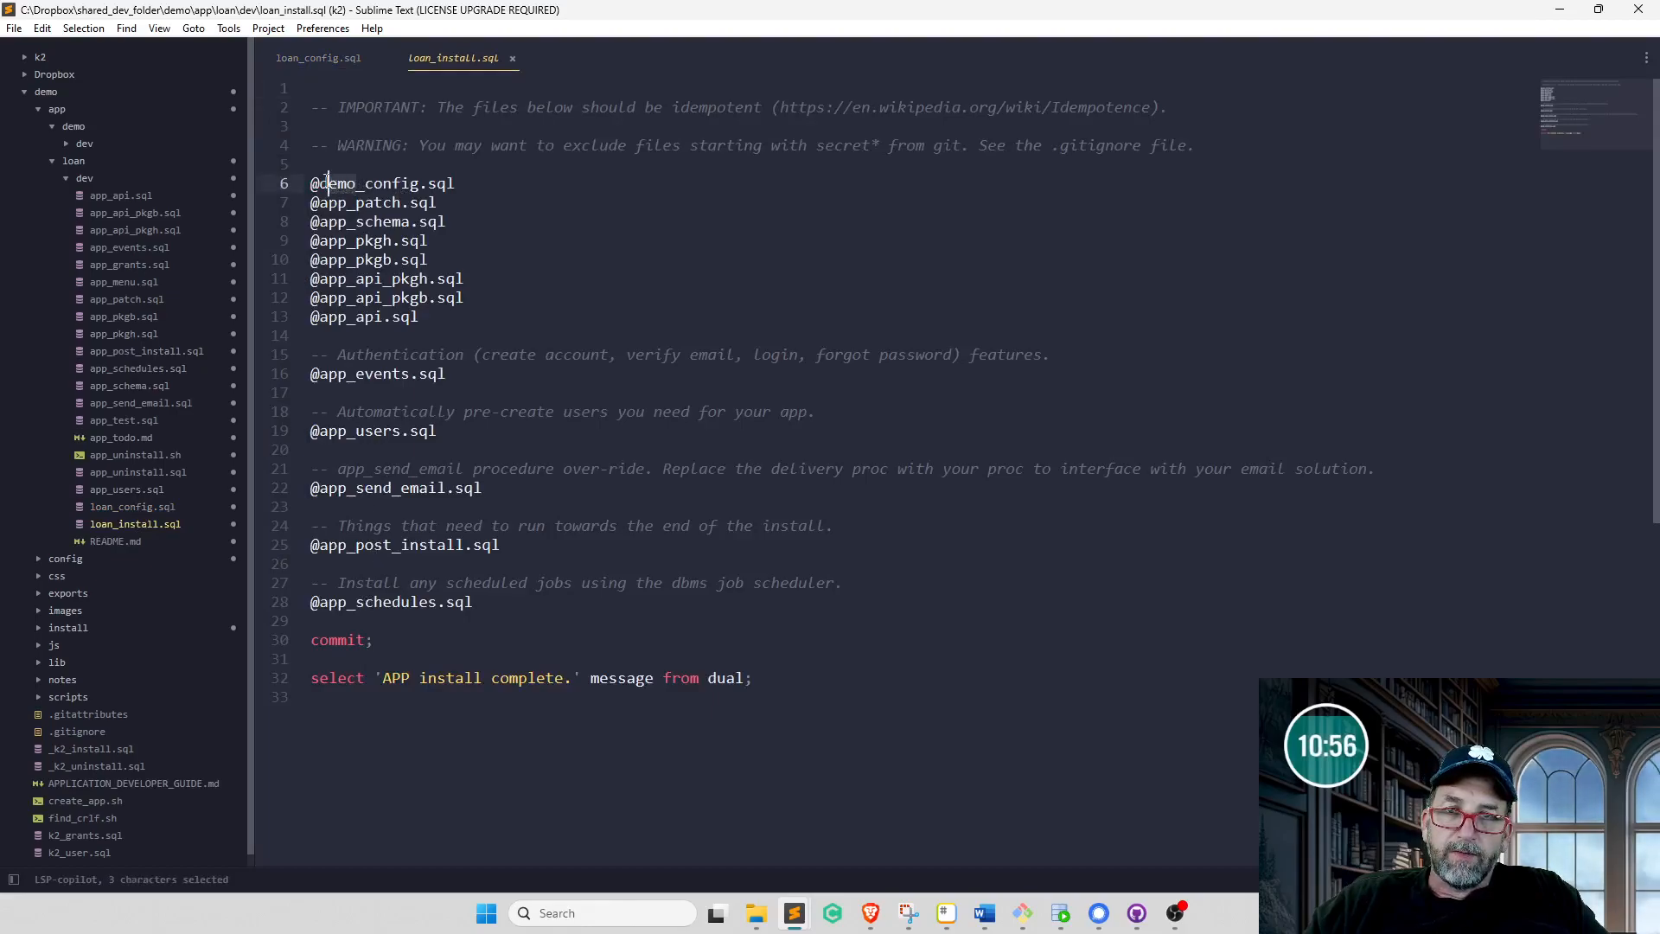
{"action": "type", "text": "loan"}
{"action": "key", "text": "alt+f"}
{"action": "key", "text": "s"}
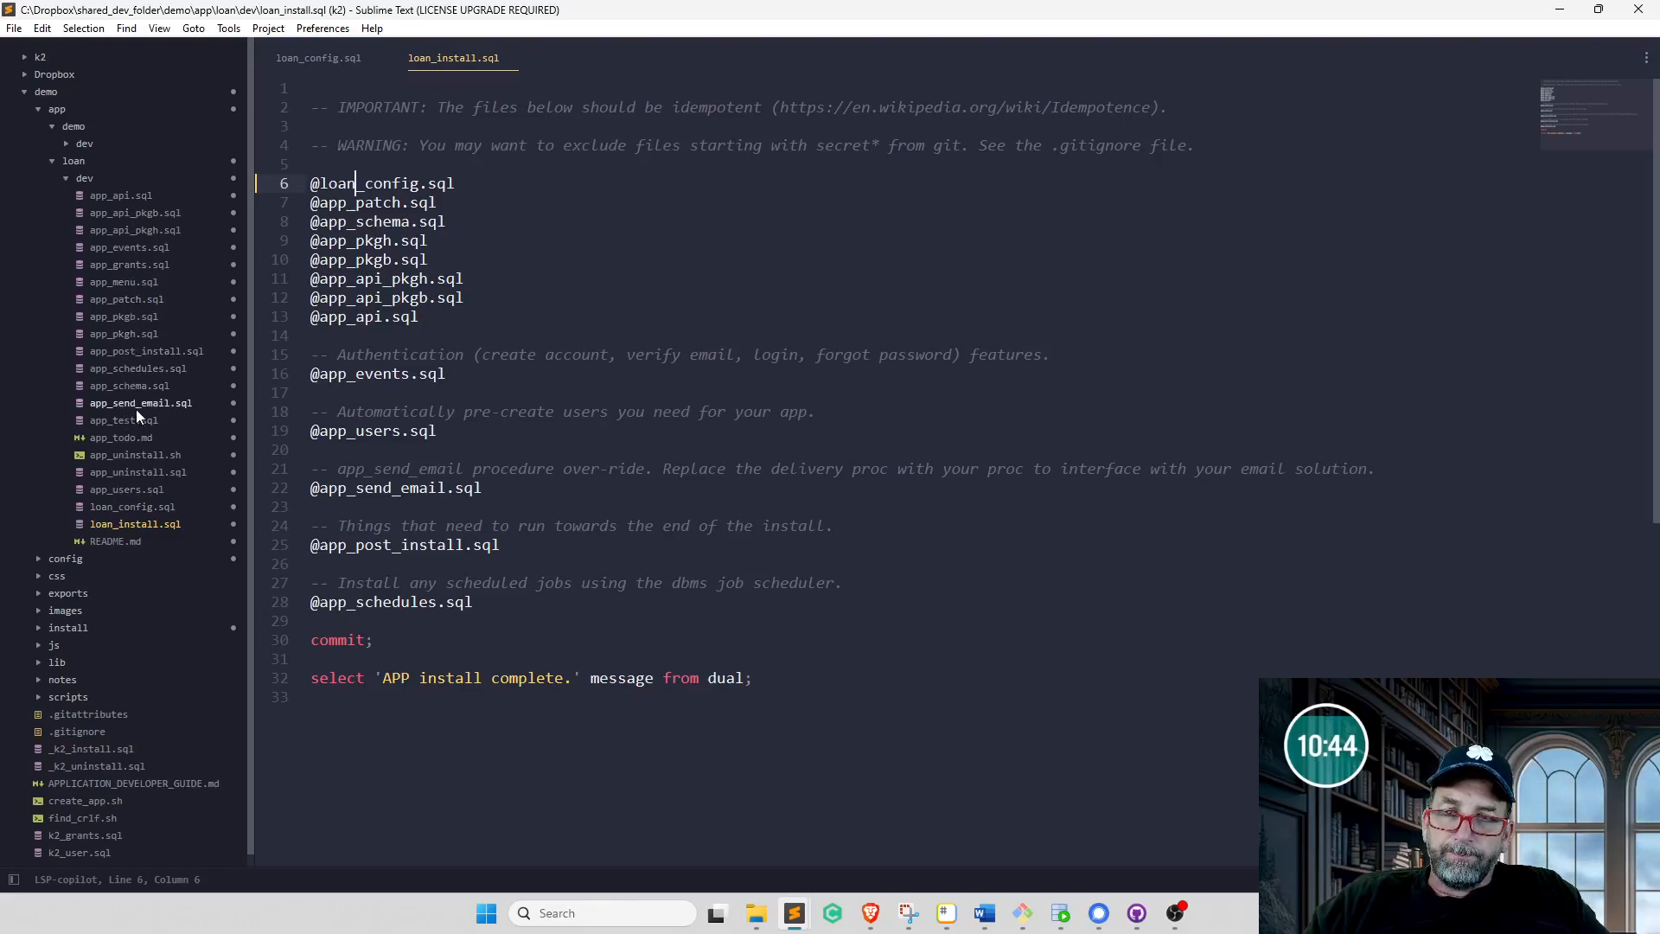
- Open secret_app_config.sql from config/loan/dev
{"action": "scroll", "coordinate": [128, 422], "scroll_direction": "down", "scroll_amount": 1}
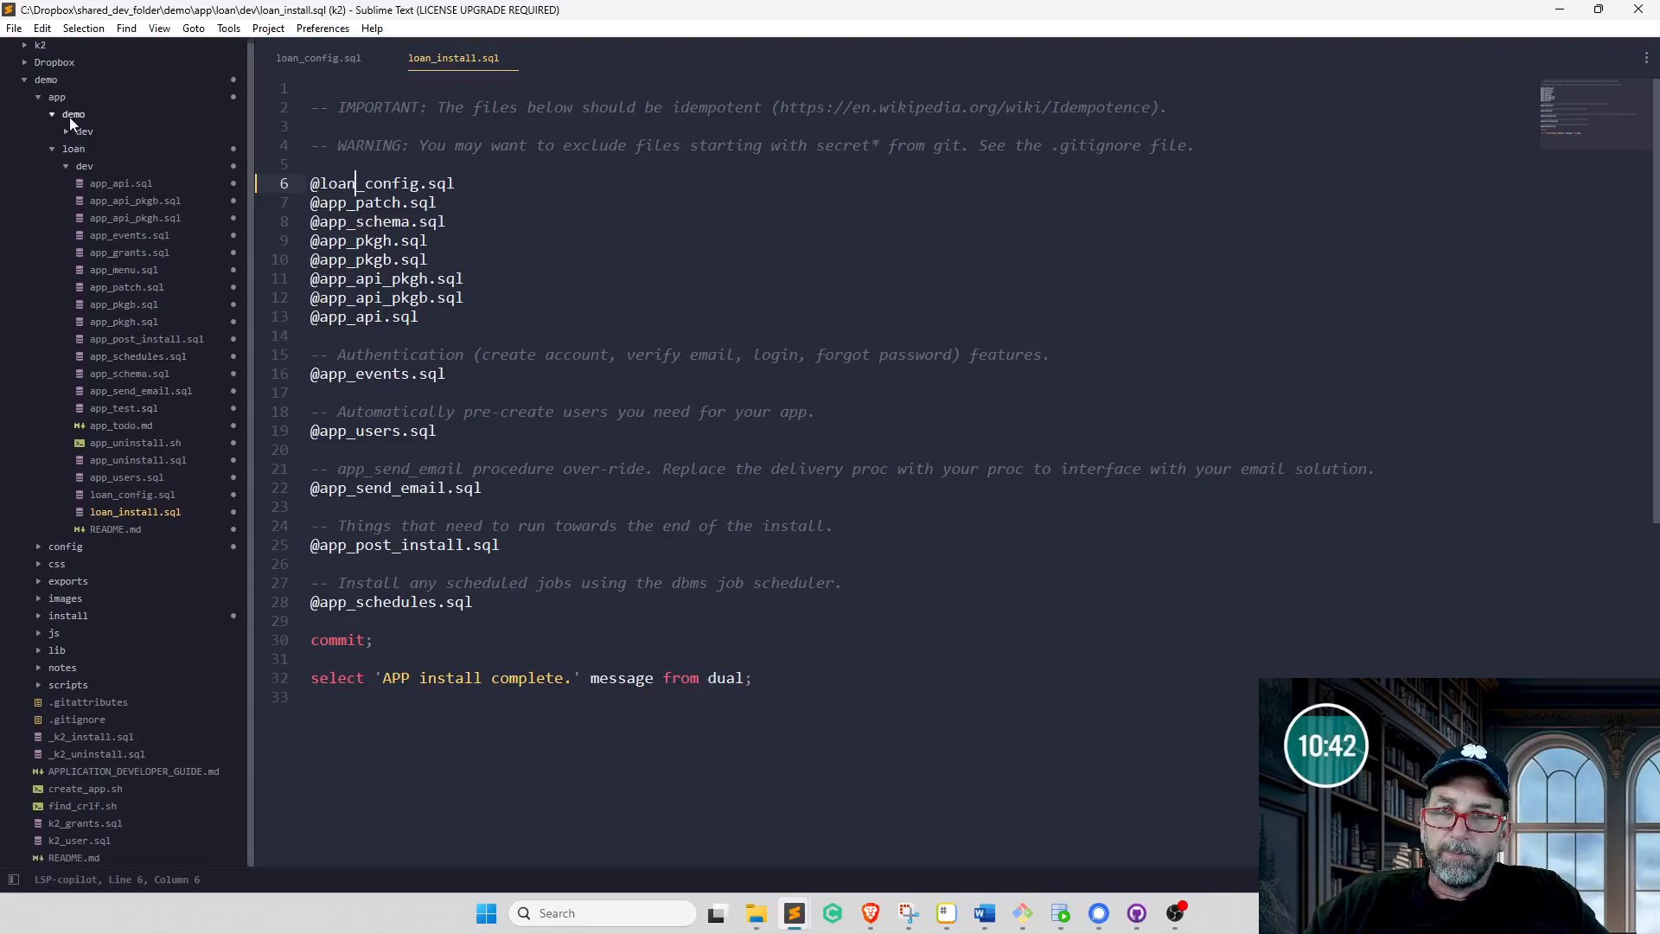
{"action": "left_click", "coordinate": [37, 545]}
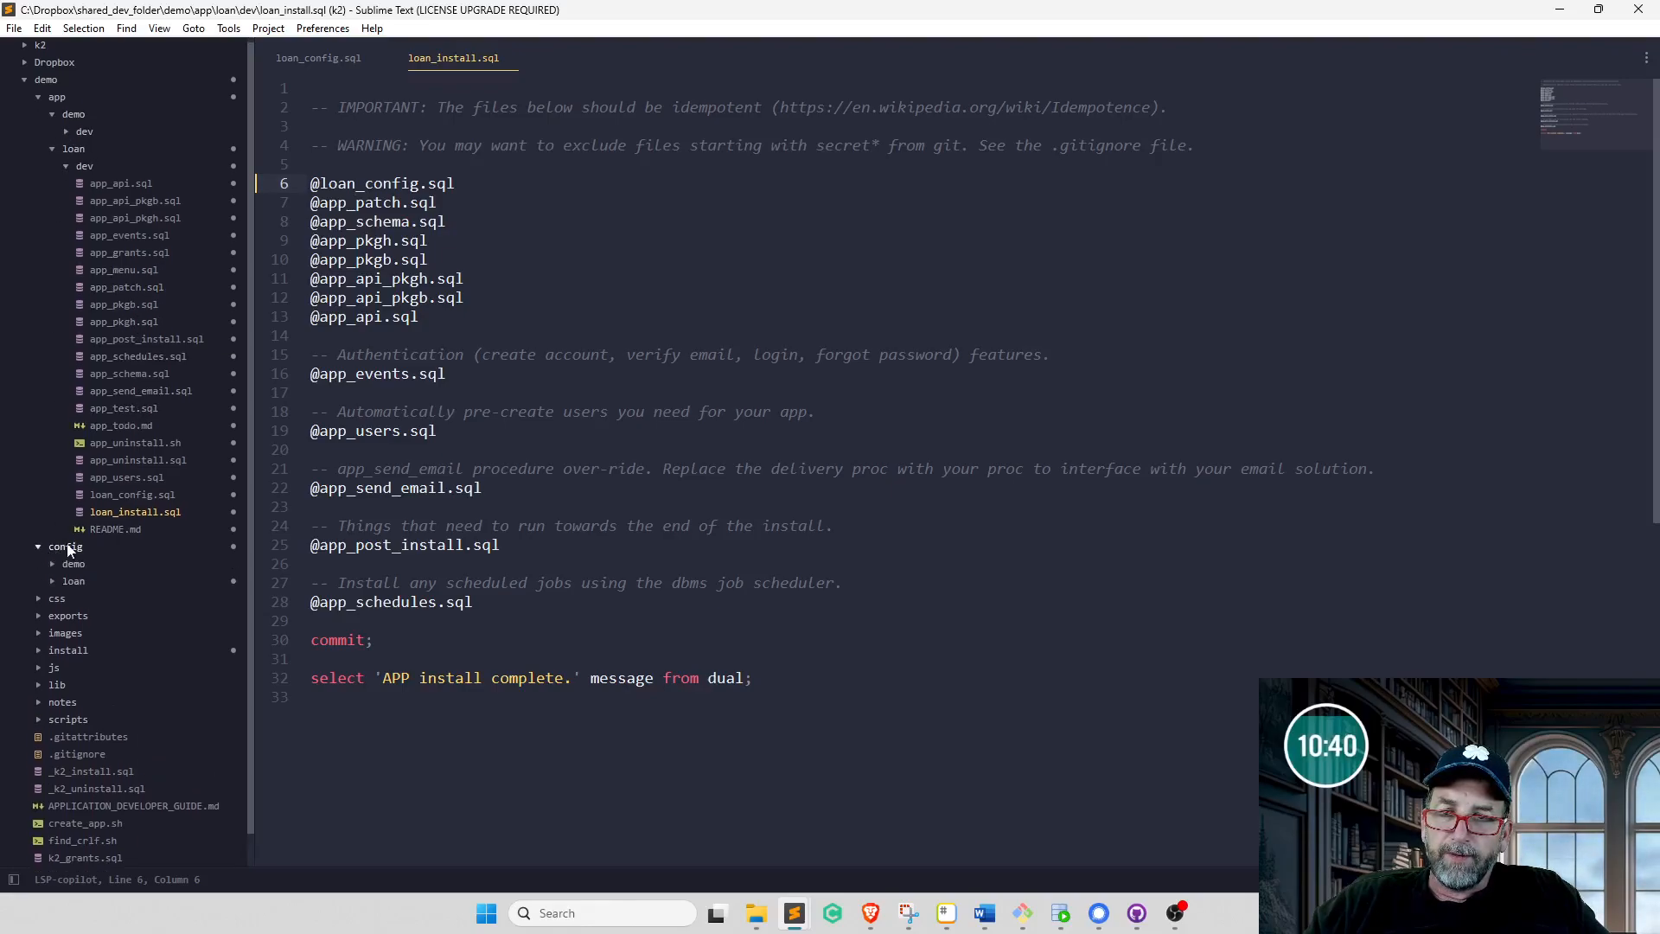
{"action": "left_click", "coordinate": [56, 580]}
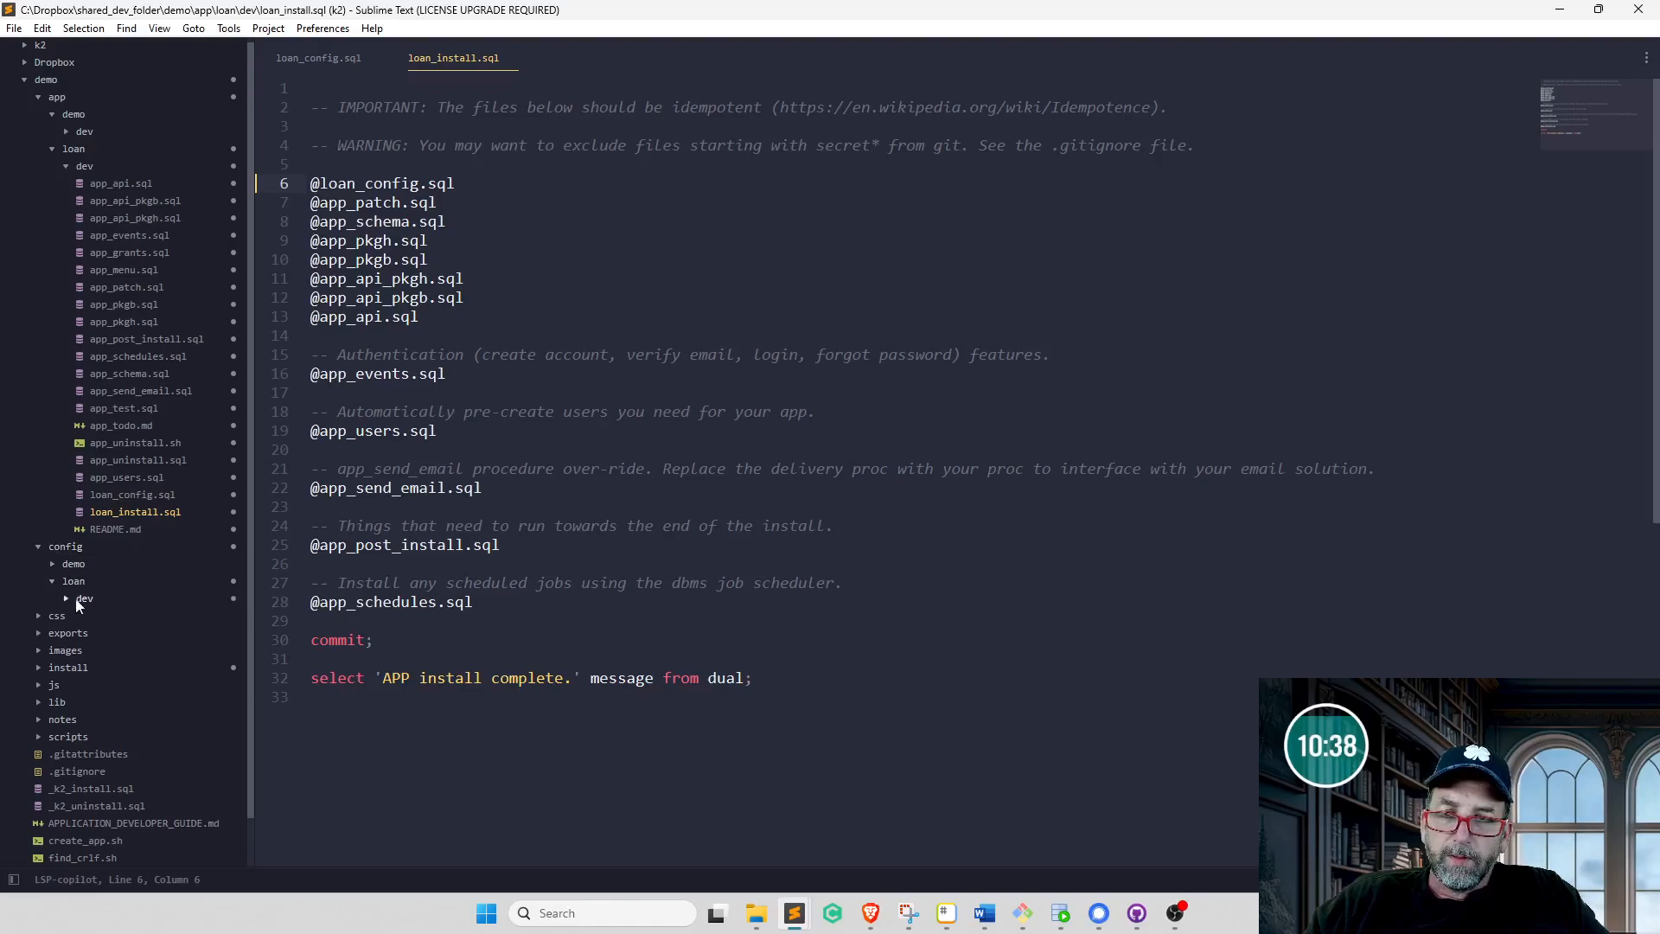
{"action": "left_click", "coordinate": [68, 599]}
{"action": "scroll", "coordinate": [112, 558], "scroll_direction": "down", "scroll_amount": 2}
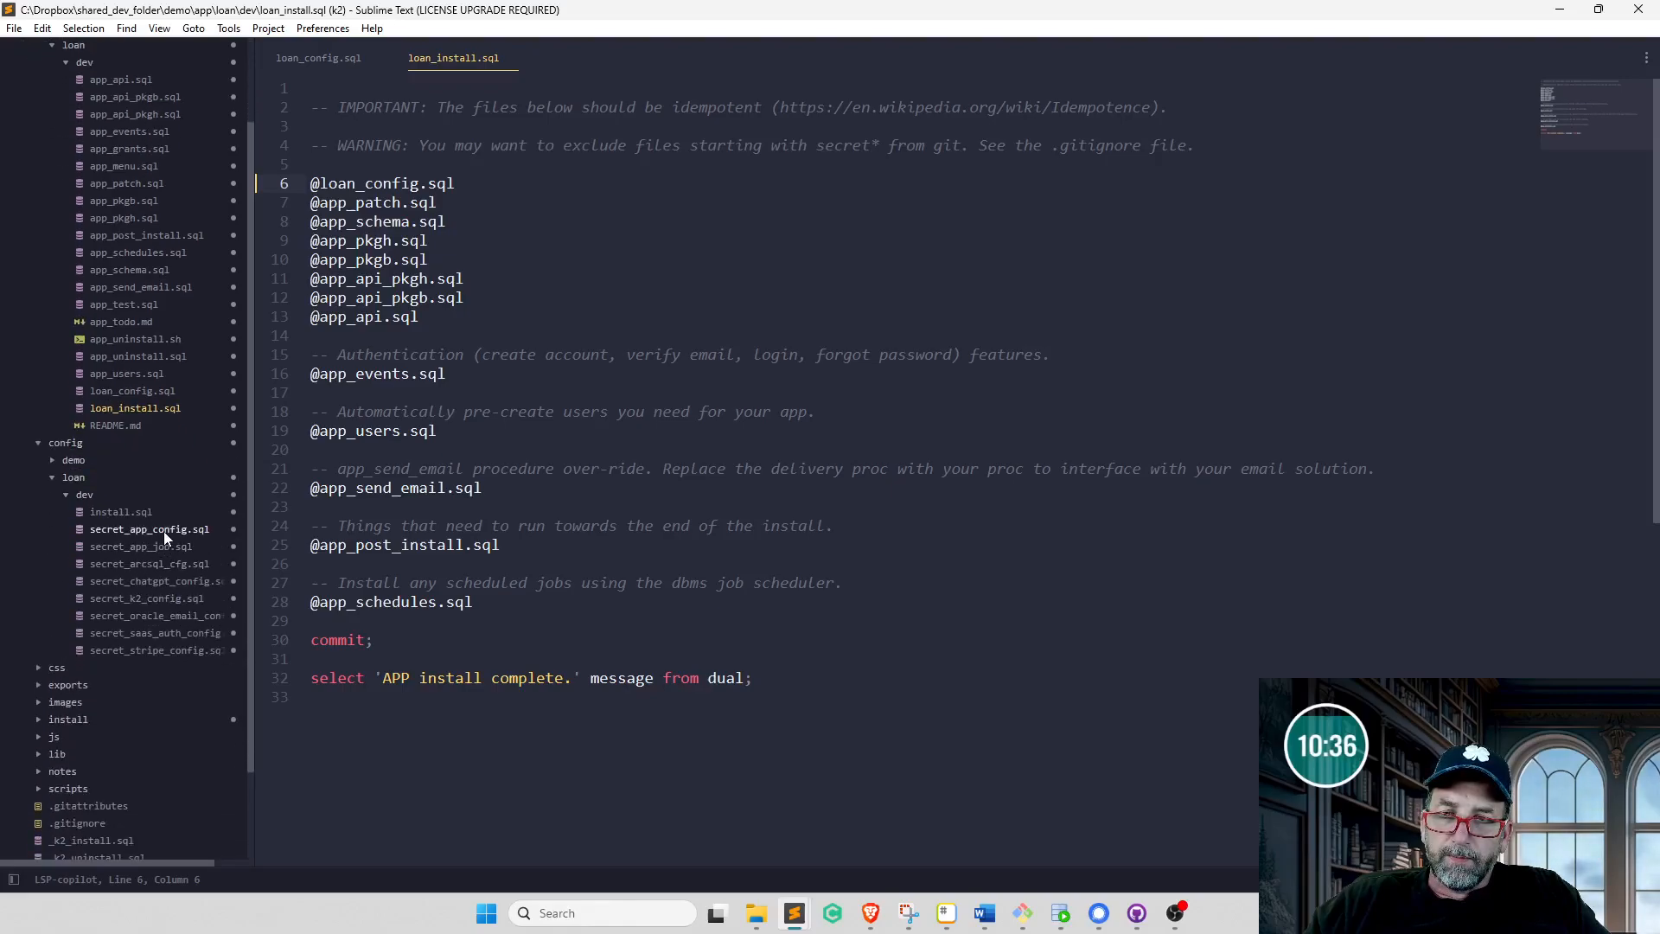
{"action": "left_click", "coordinate": [163, 530]}
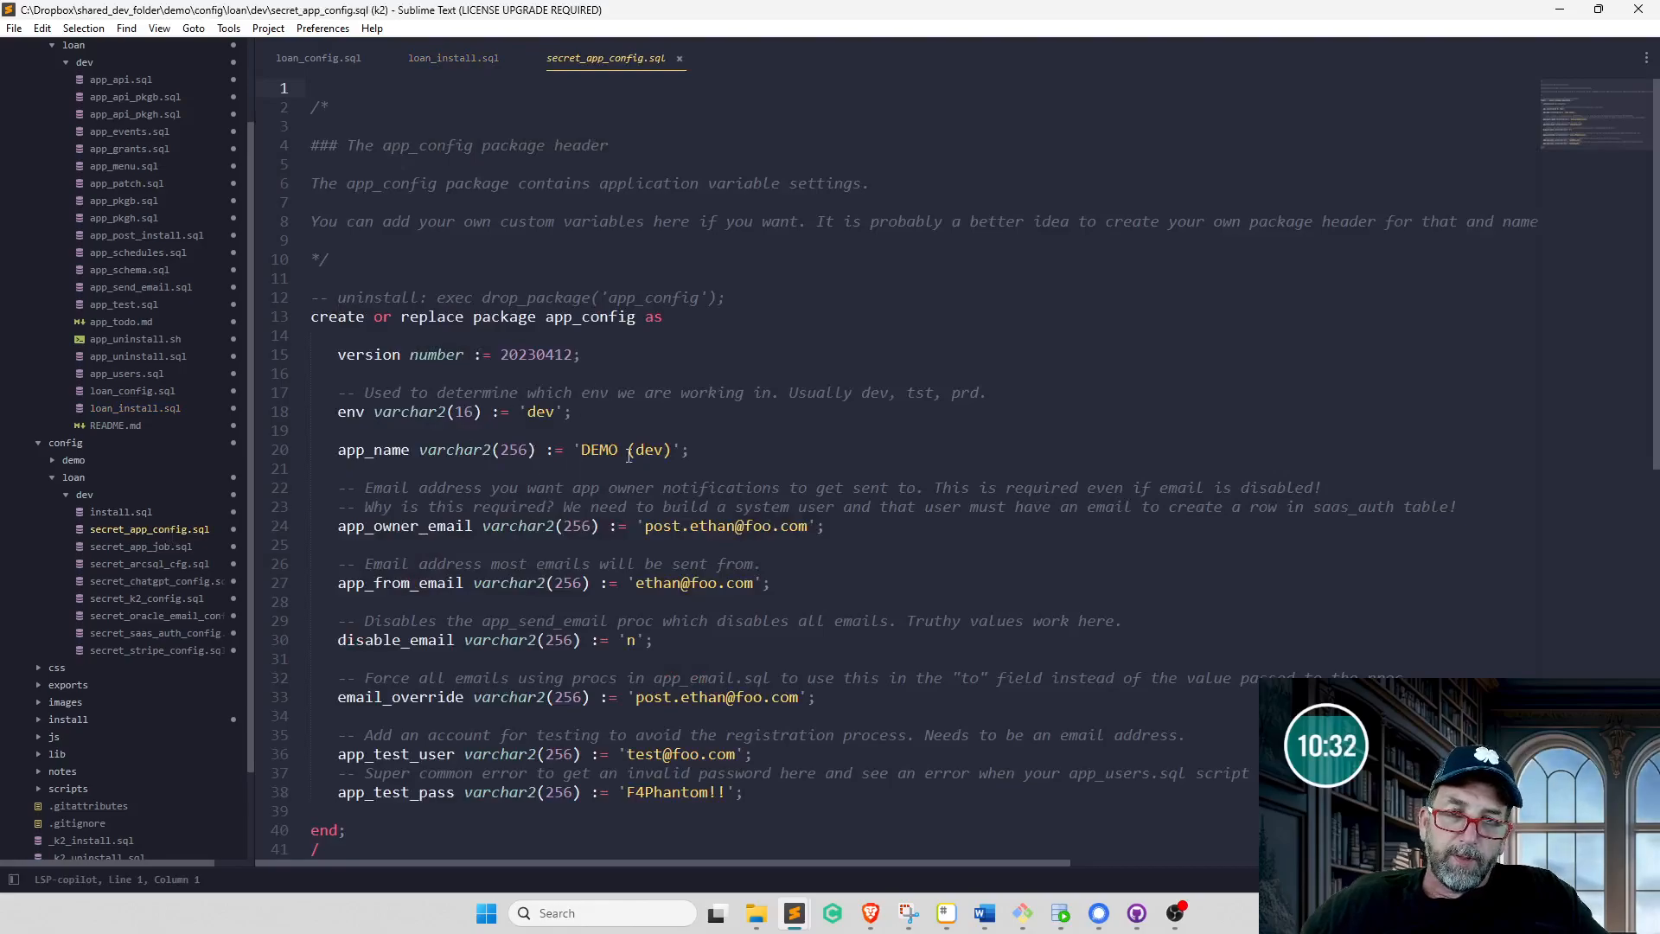
- Change the app_name value from 'DEMO (dev)' to 'LOAN (dev)'
{"action": "left_click", "coordinate": [389, 430]}
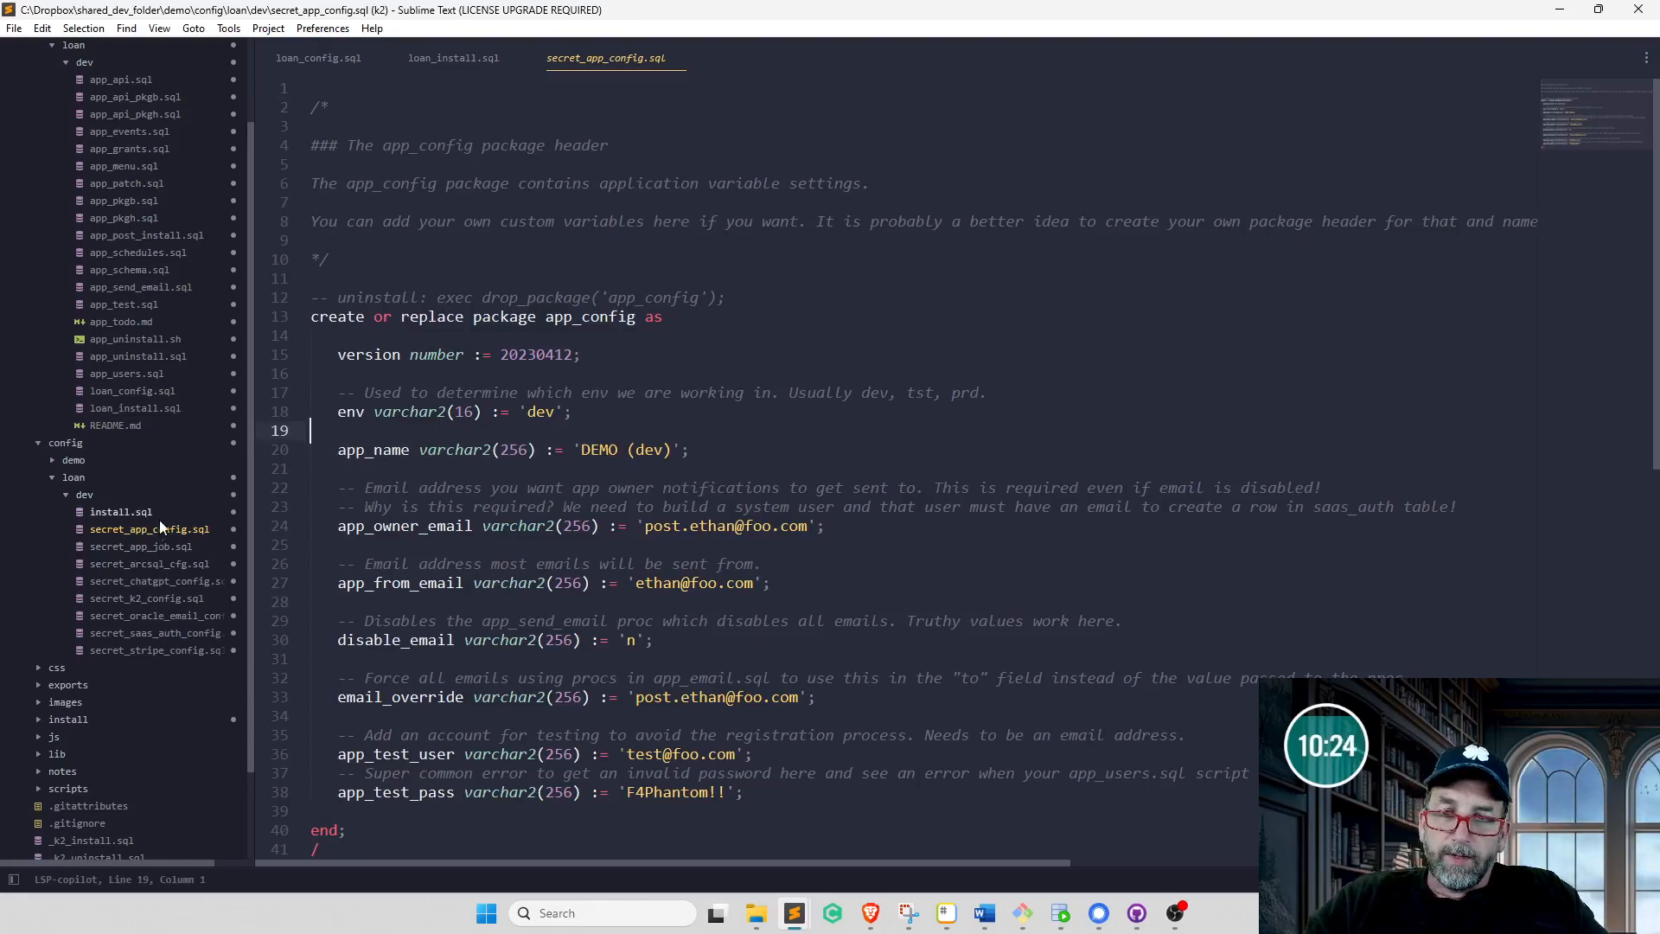
{"action": "double_click", "coordinate": [526, 355]}
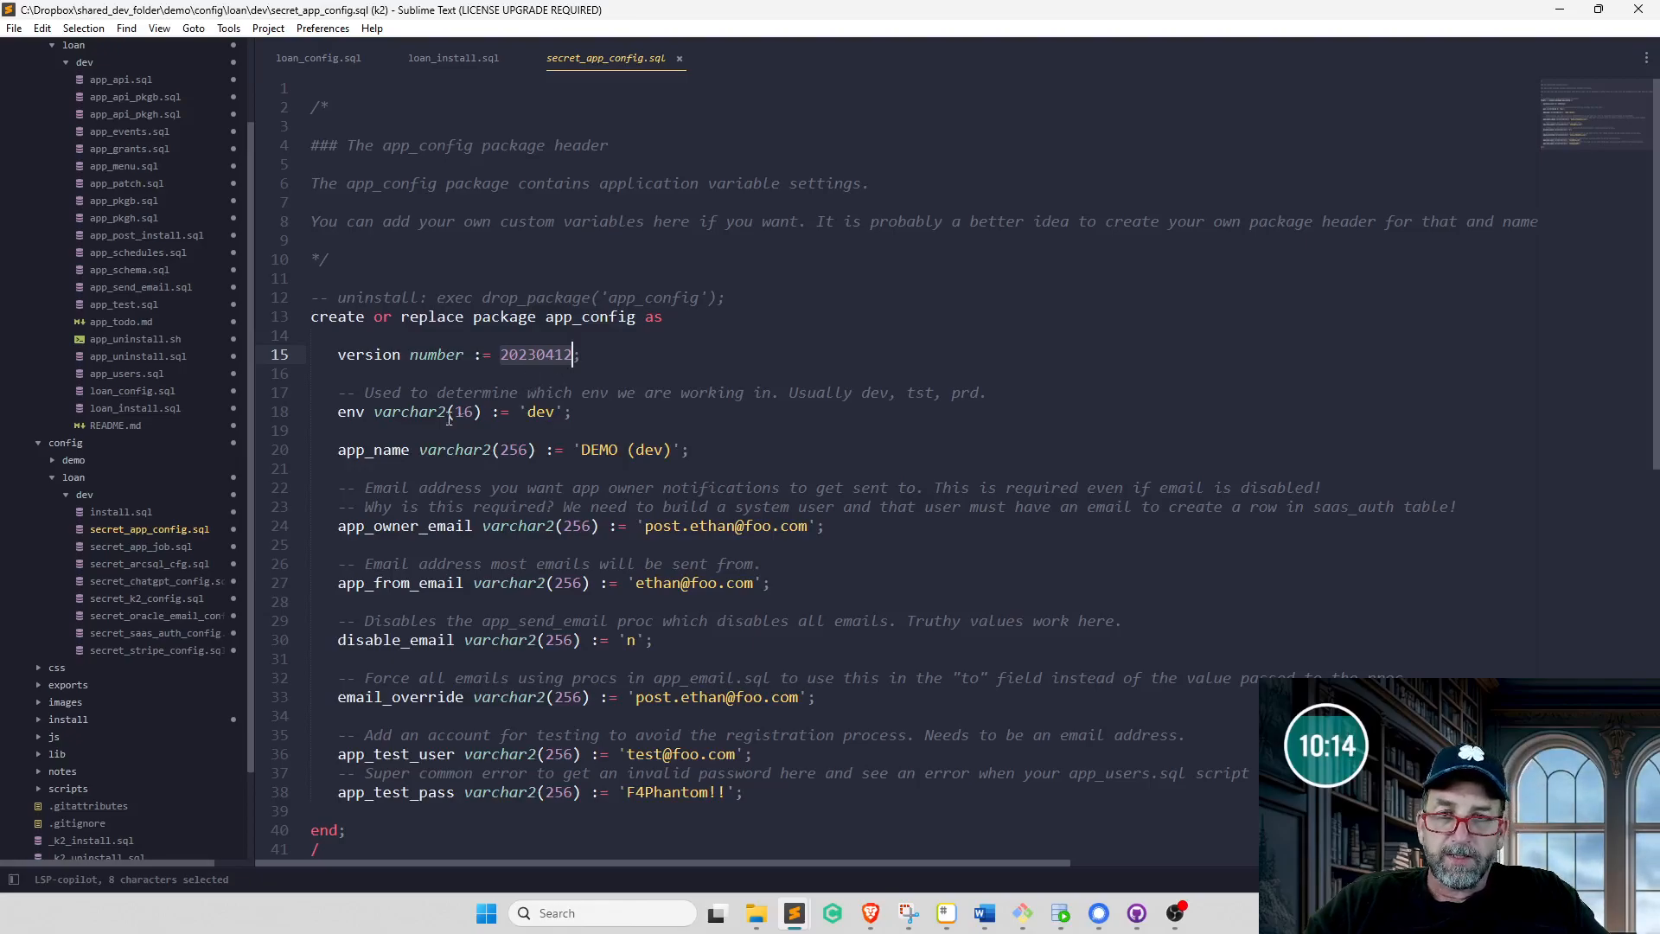
{"action": "left_click_drag", "start_coordinate": [580, 450], "coordinate": [626, 442]}
{"action": "type", "text": "LOAN"}
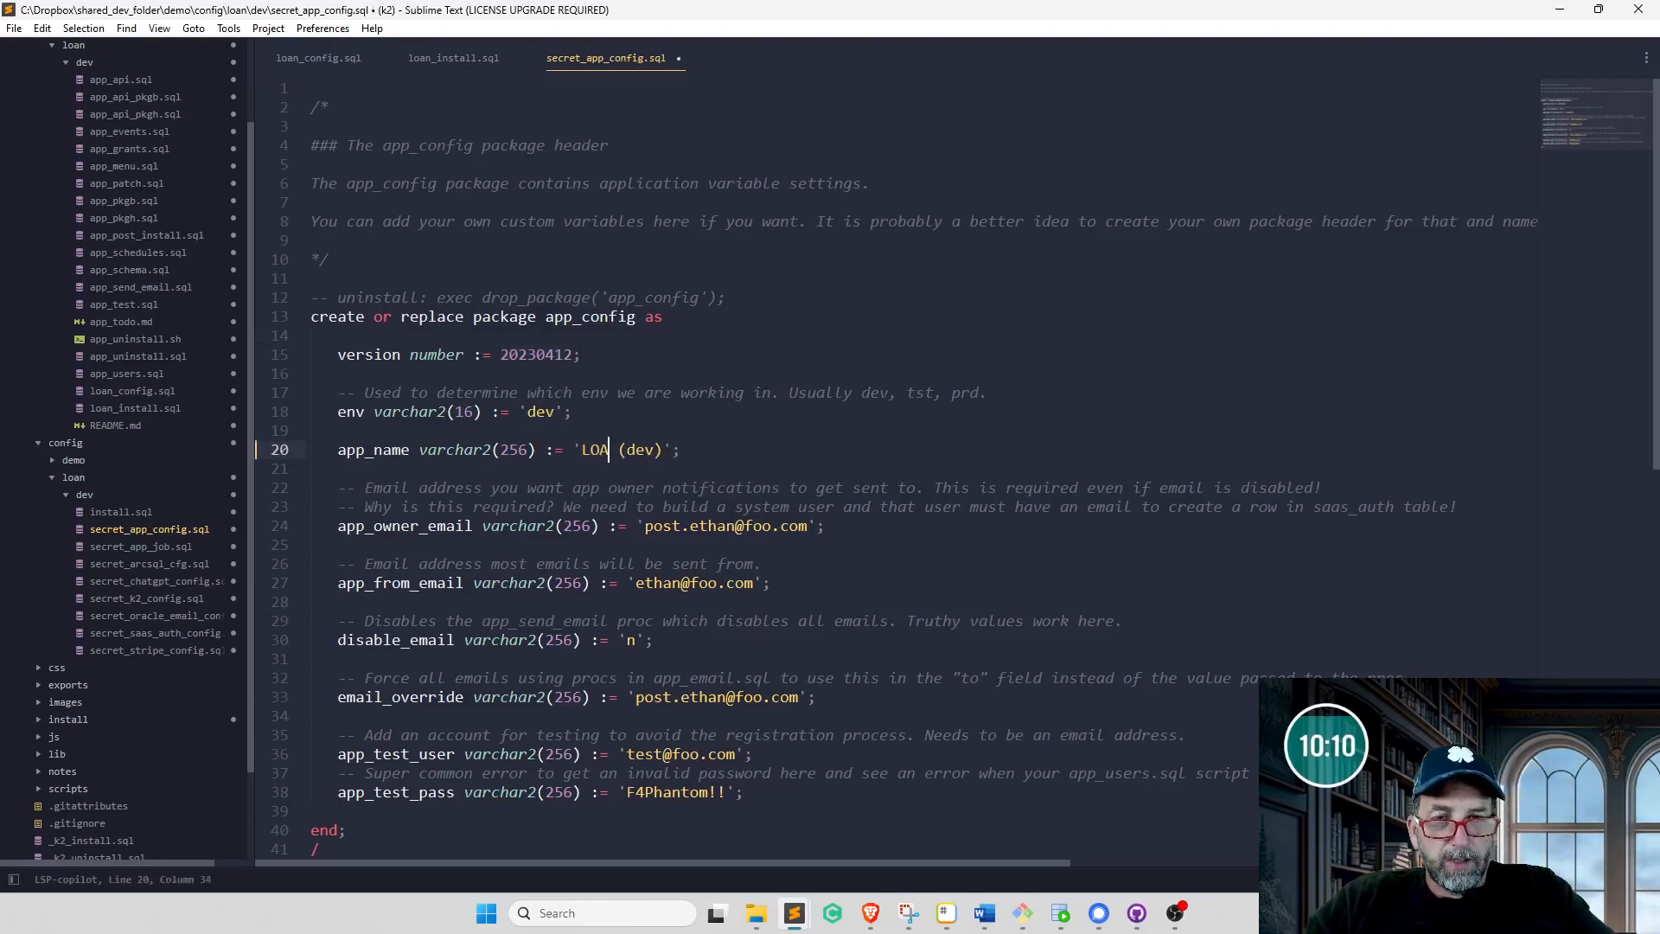
{"action": "key", "text": "Escape"}
{"action": "key", "text": "Up"}
{"action": "key", "text": "Up"}
{"action": "key", "text": "Up"}
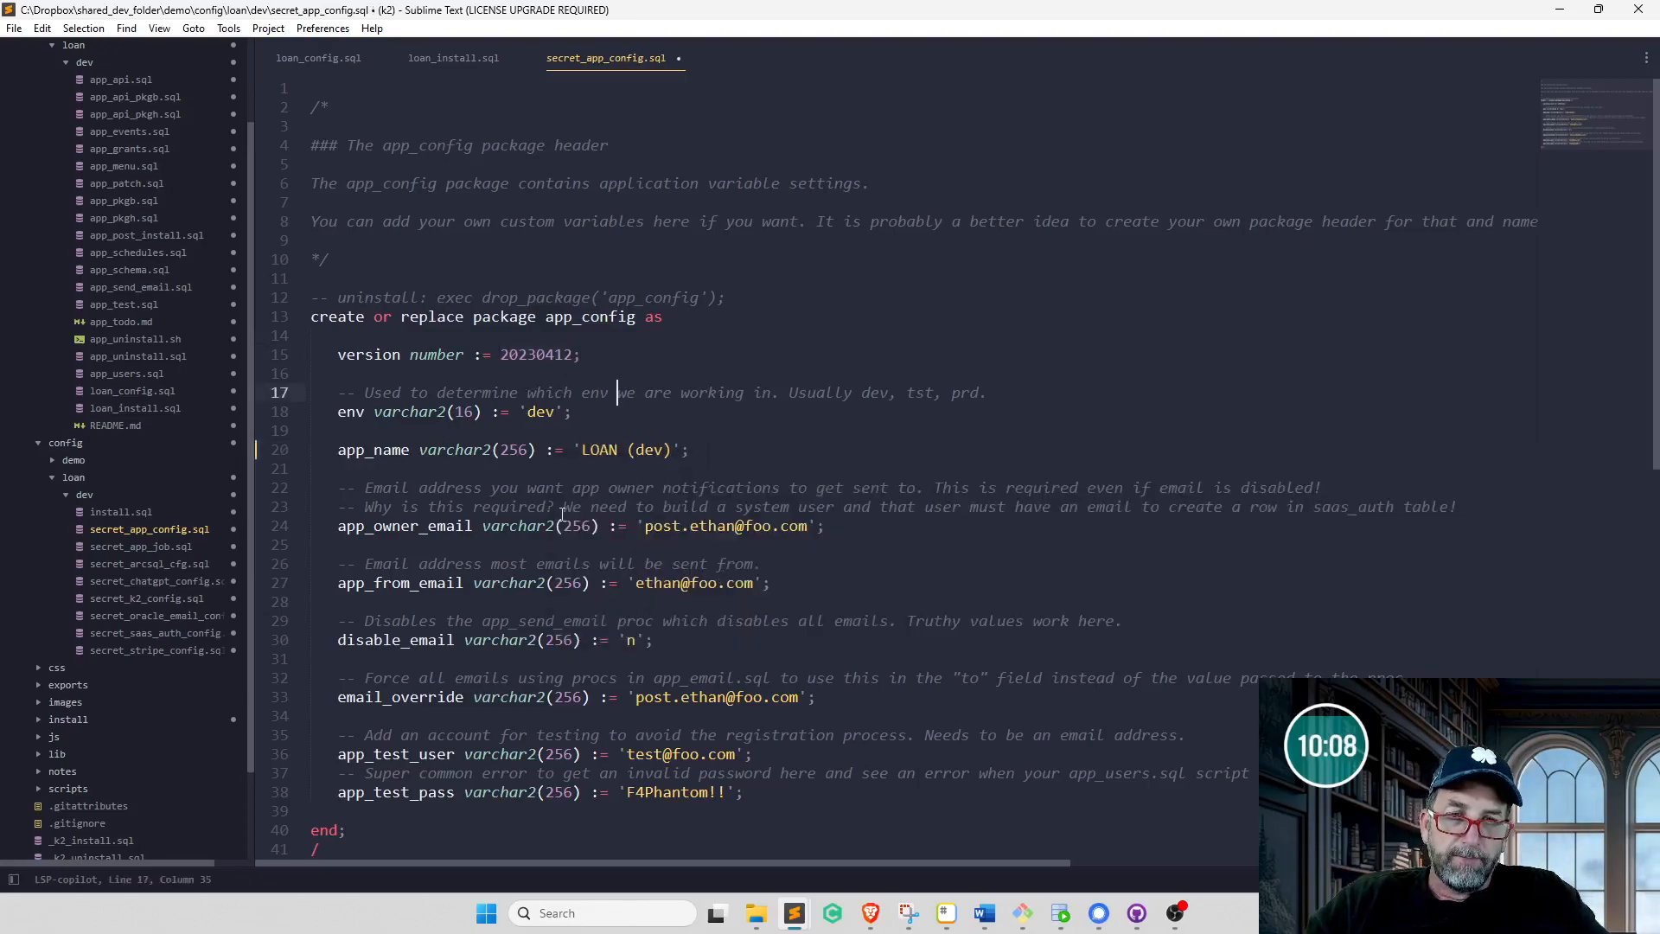
- Change the owner e-mail domain from foo to gmail and select the sender e-mail value
{"action": "double_click", "coordinate": [761, 526]}
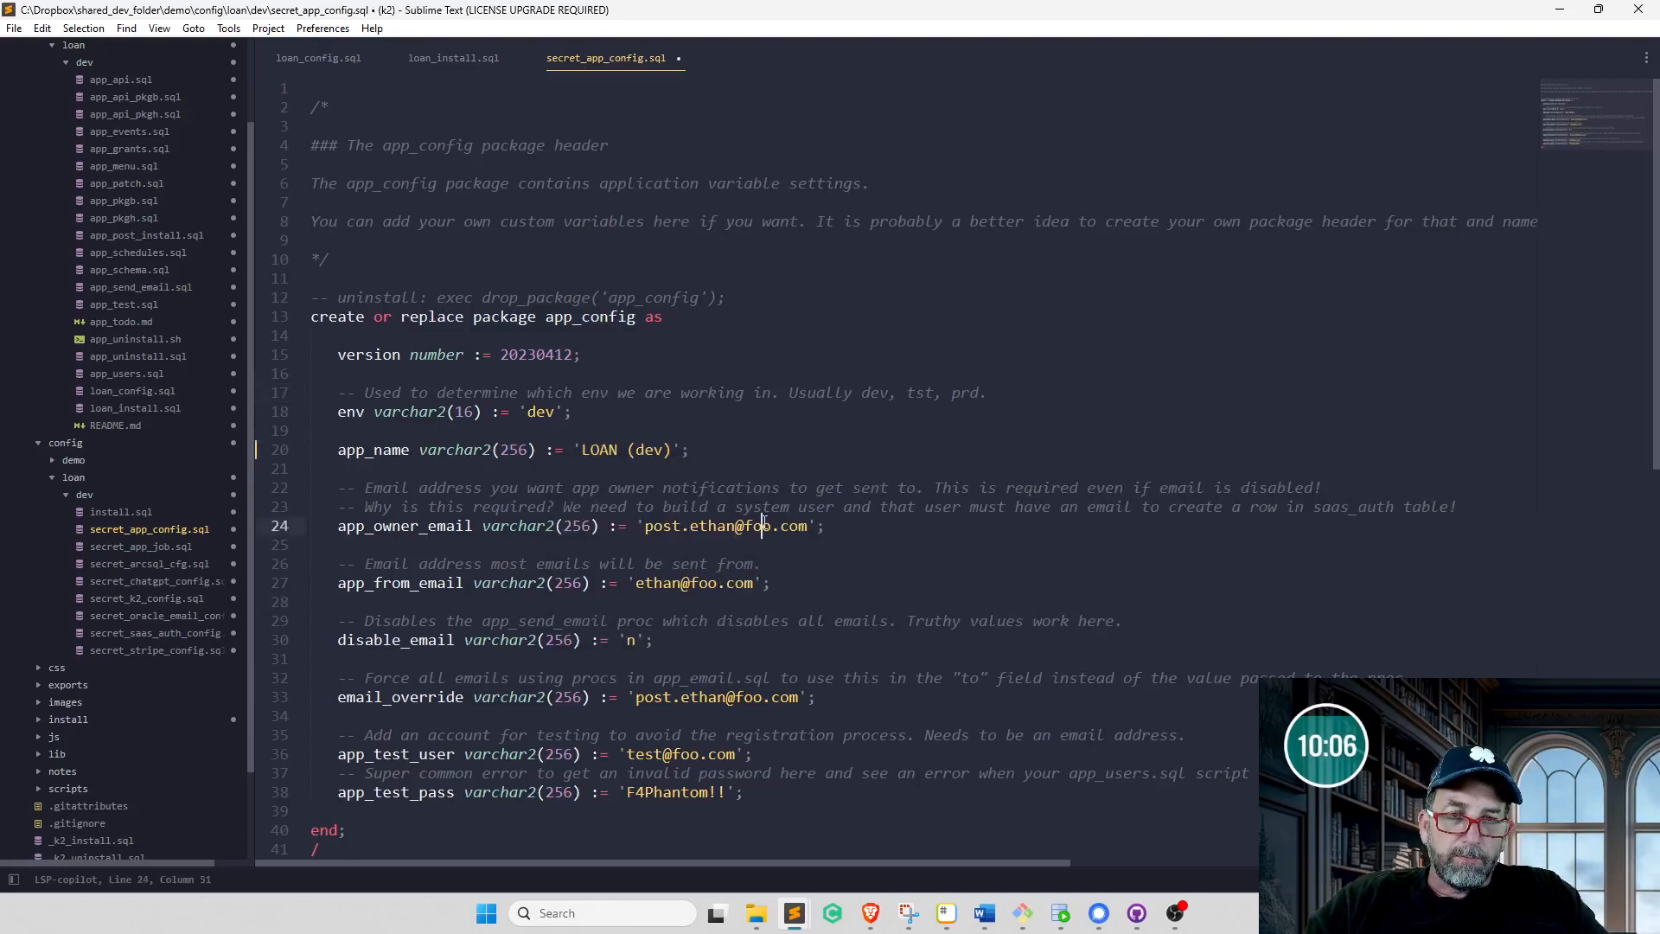
{"action": "type", "text": "gmail"}
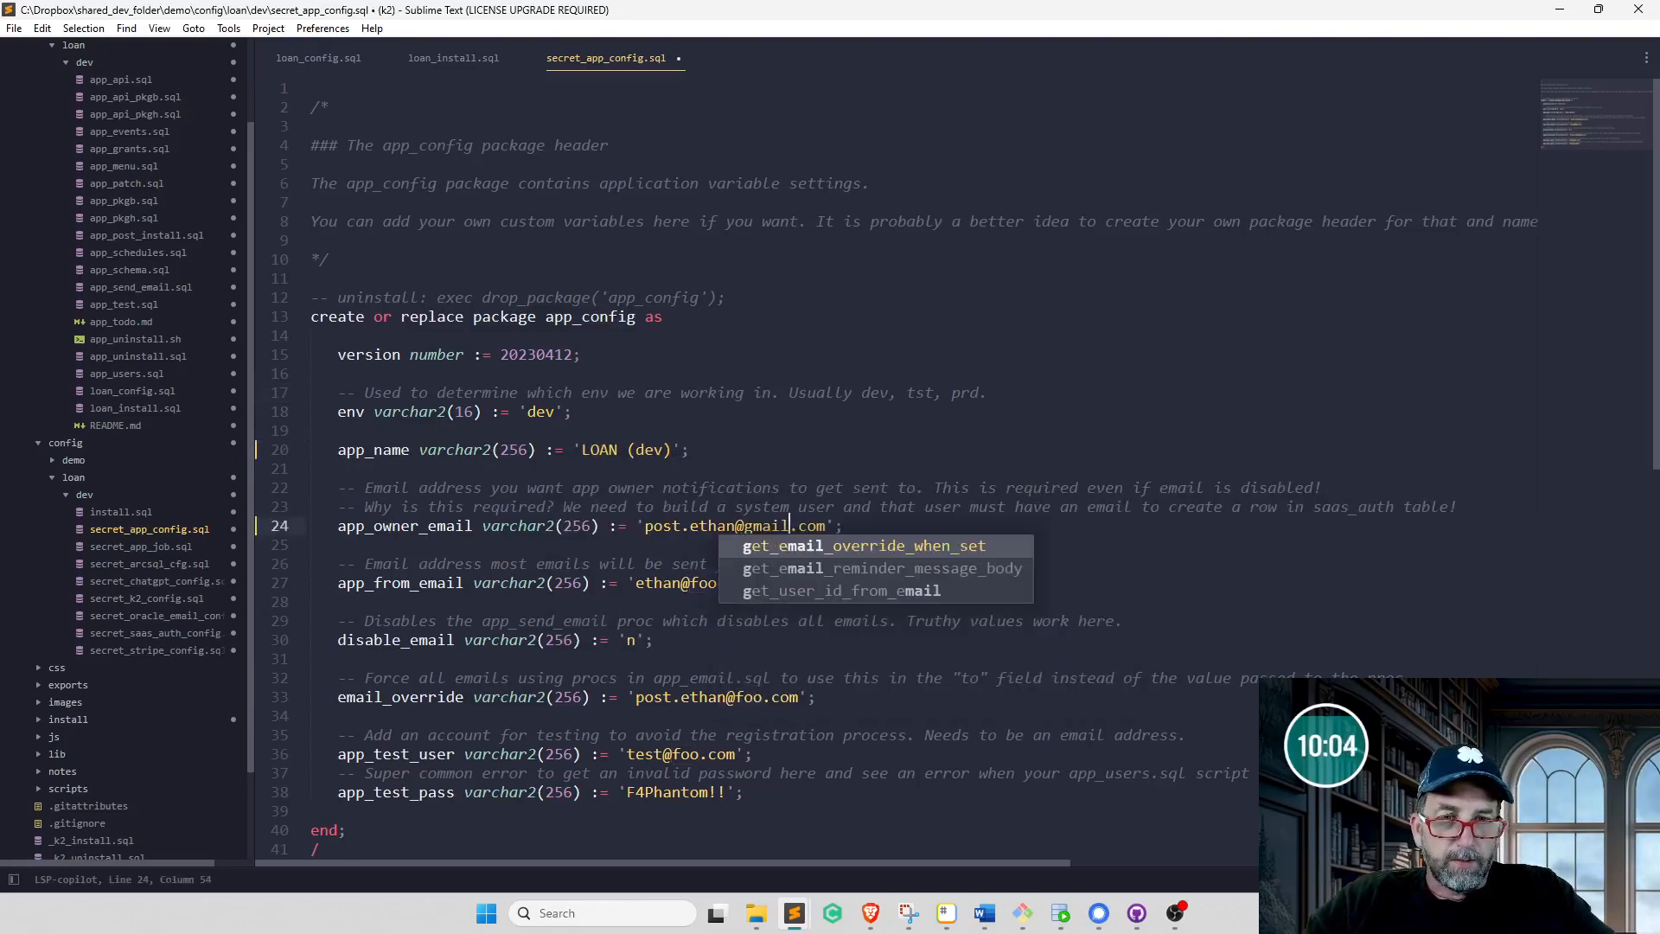
{"action": "left_click", "coordinate": [546, 487]}
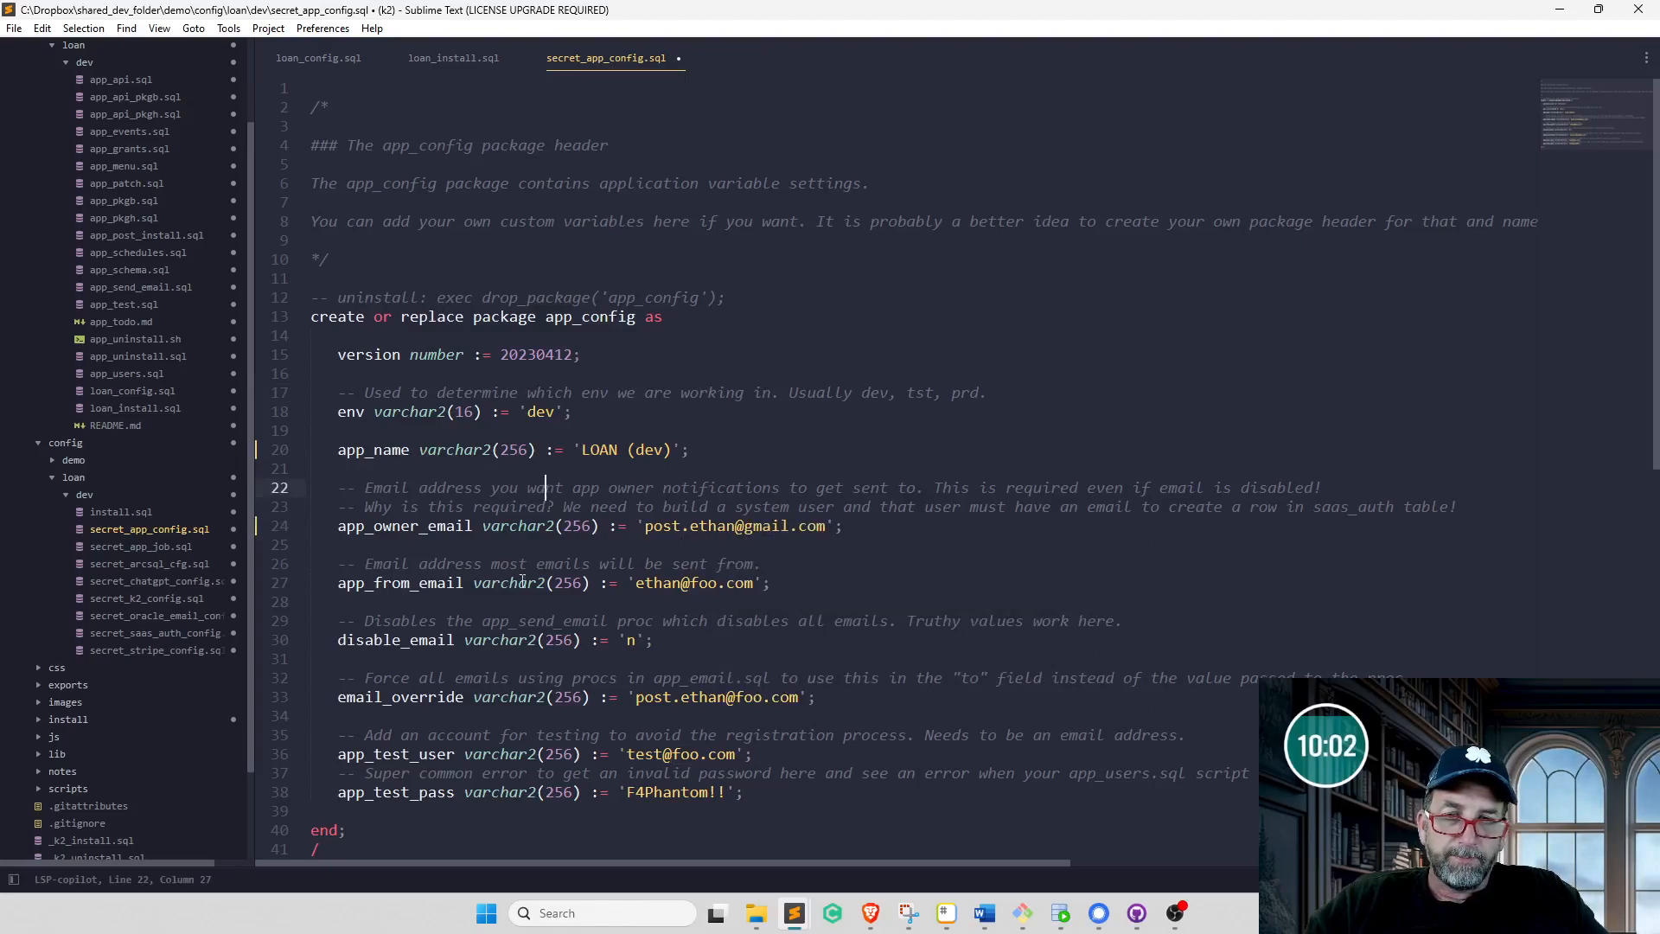
{"action": "left_click_drag", "start_coordinate": [636, 583], "coordinate": [755, 585]}
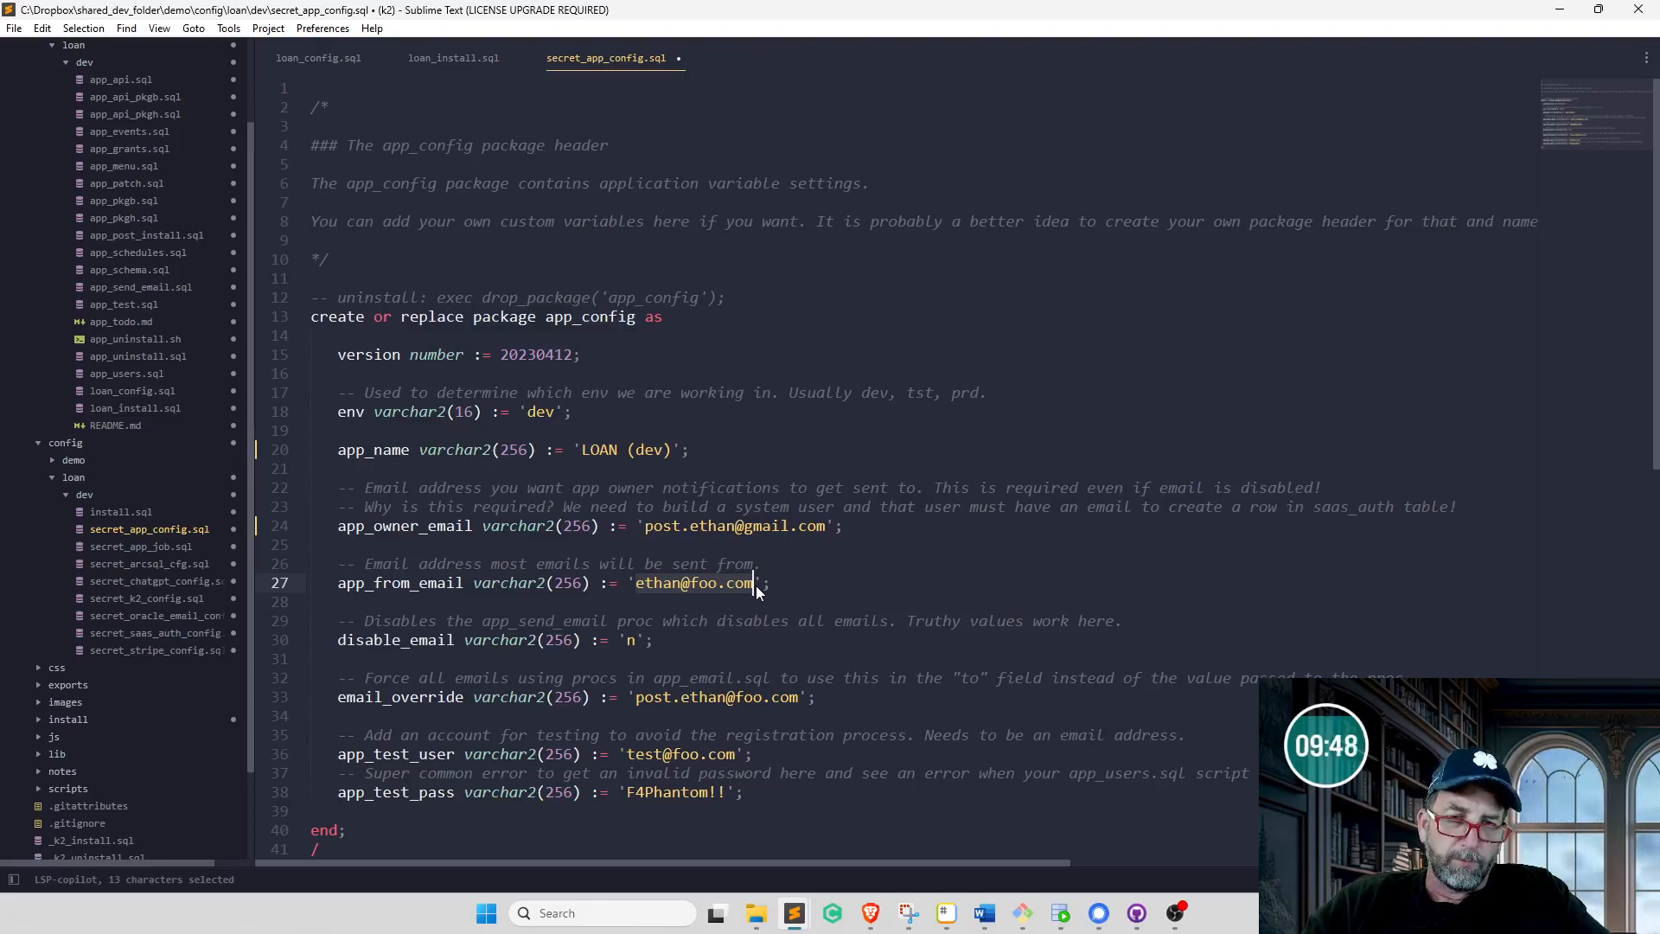
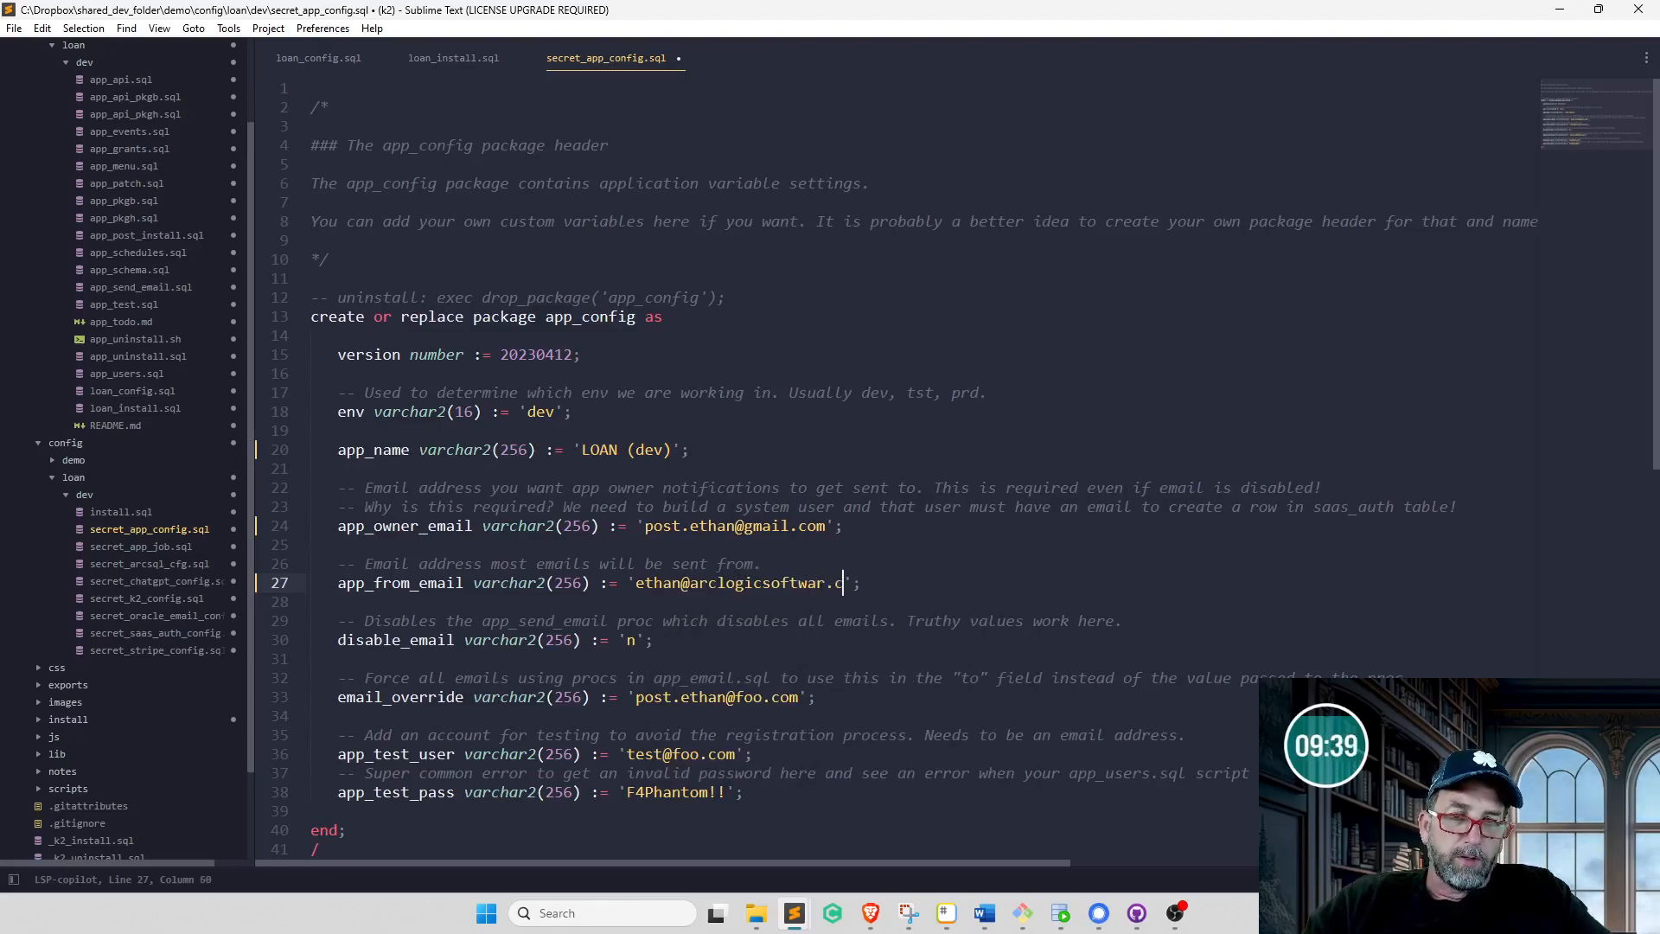
- Enter the new sender e-mail address for app_from_email and save
{"action": "key", "text": "Left"}
{"action": "key", "text": "Left"}
{"action": "key", "text": "Right"}
{"action": "key", "text": "Right"}
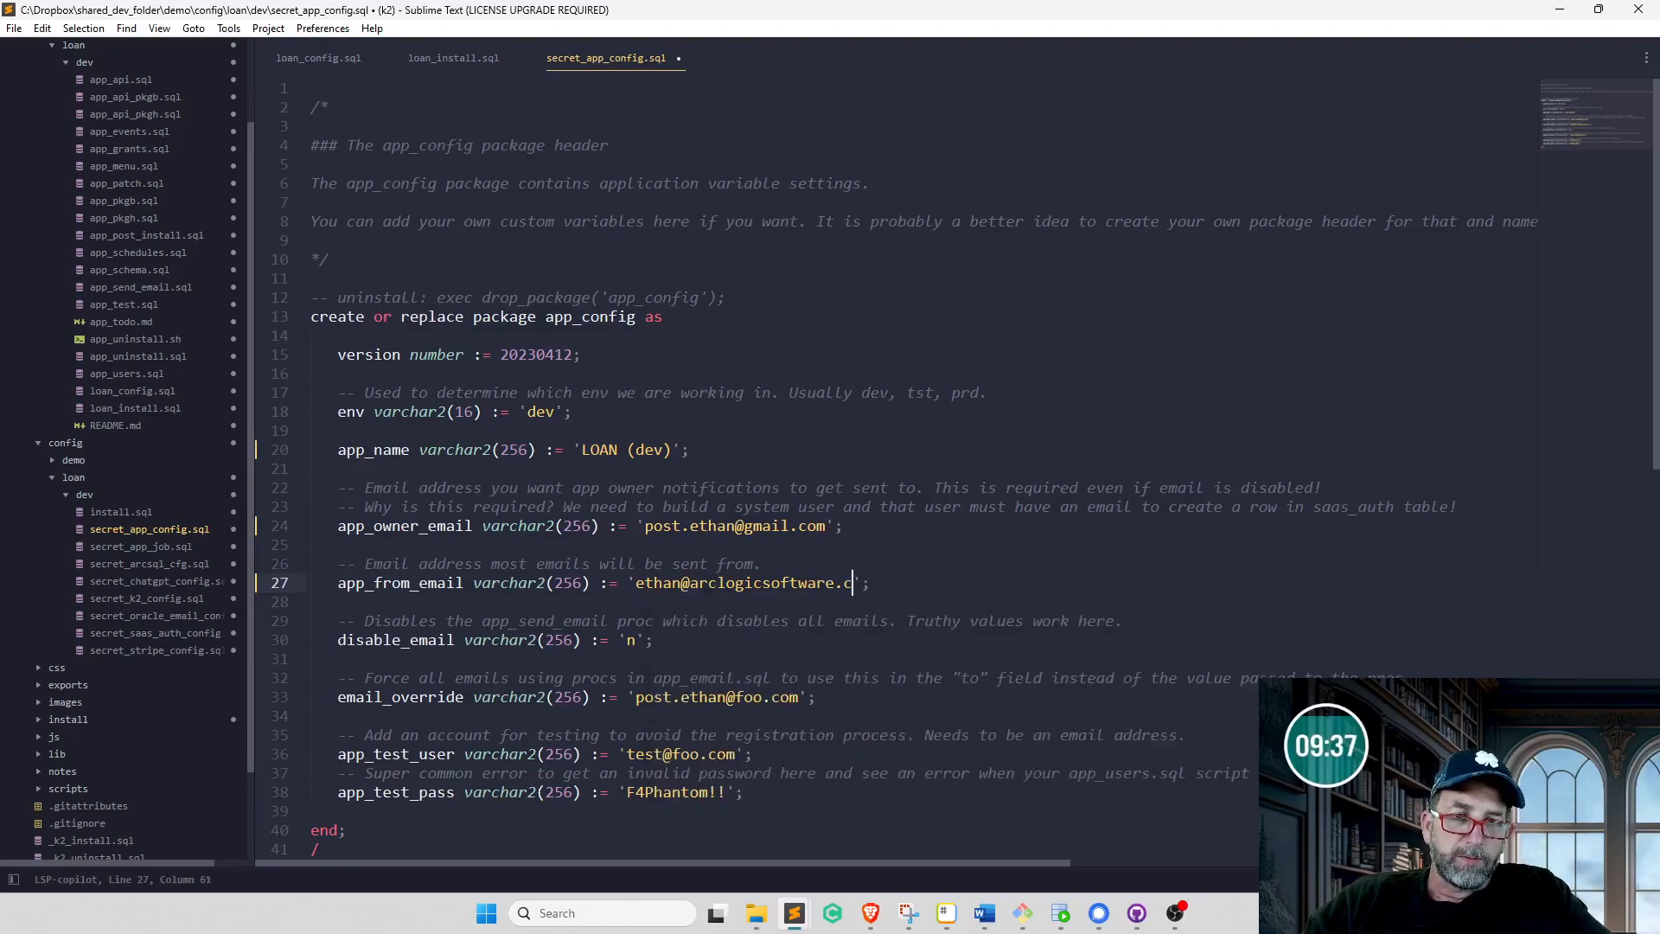
{"action": "key", "text": "ctrl+s"}
- Replace foo with gmail in the email_override address
{"action": "left_click", "coordinate": [534, 609]}
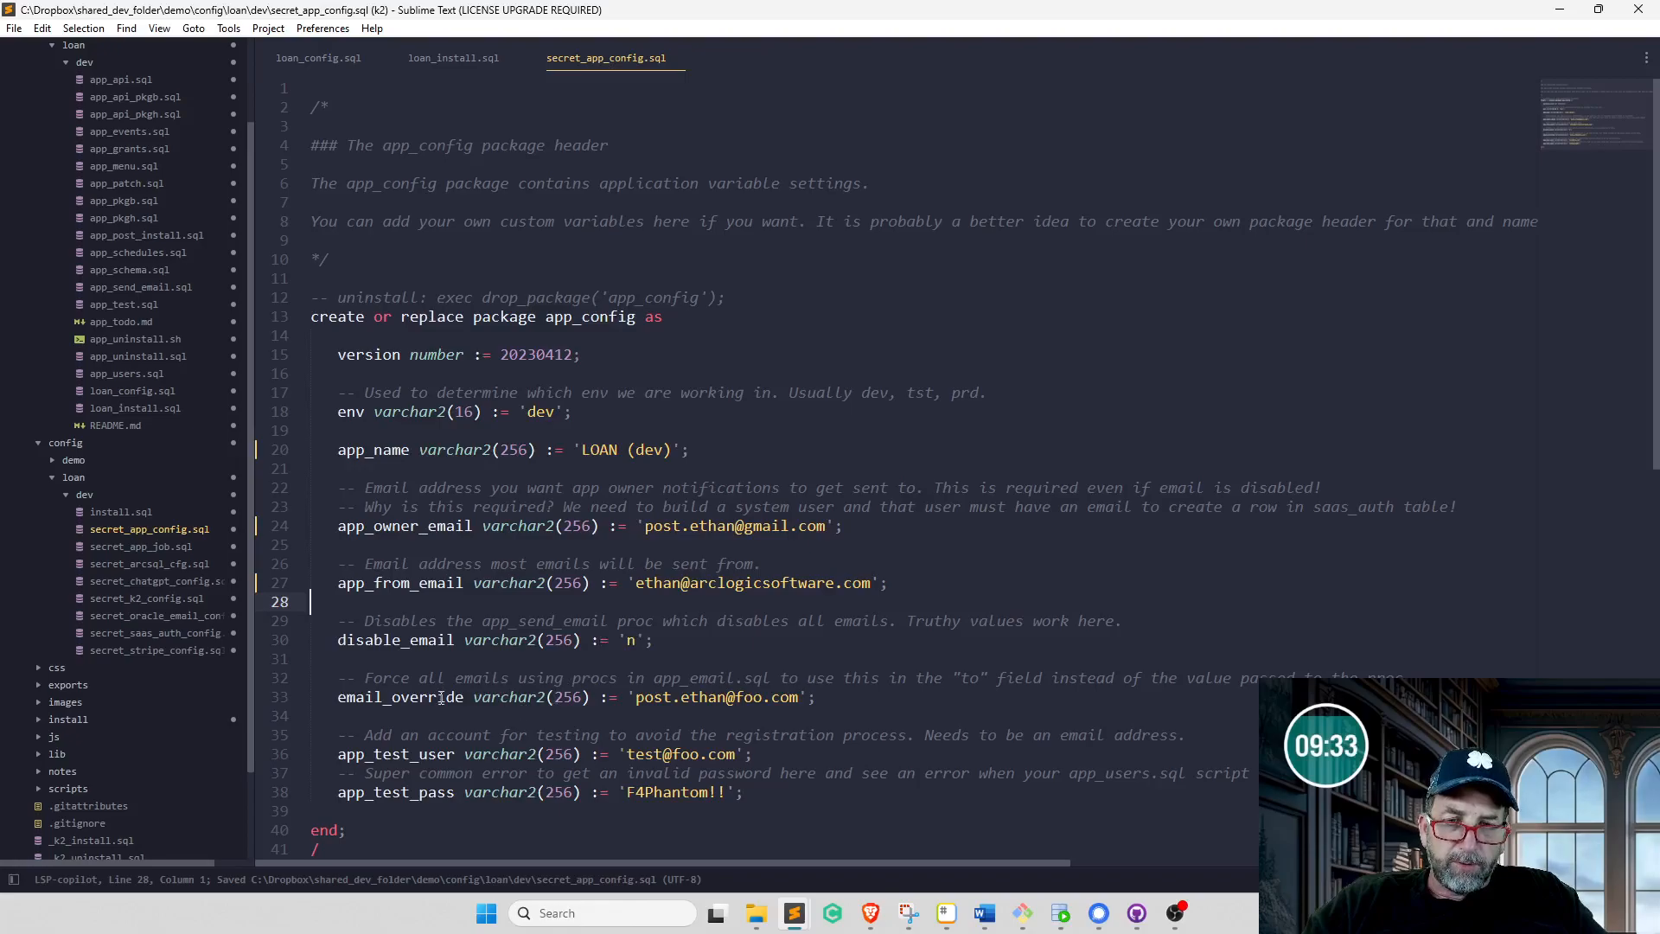
{"action": "double_click", "coordinate": [758, 526]}
{"action": "key", "text": "ctrl+c"}
{"action": "double_click", "coordinate": [746, 697]}
{"action": "key", "text": "ctrl+v"}
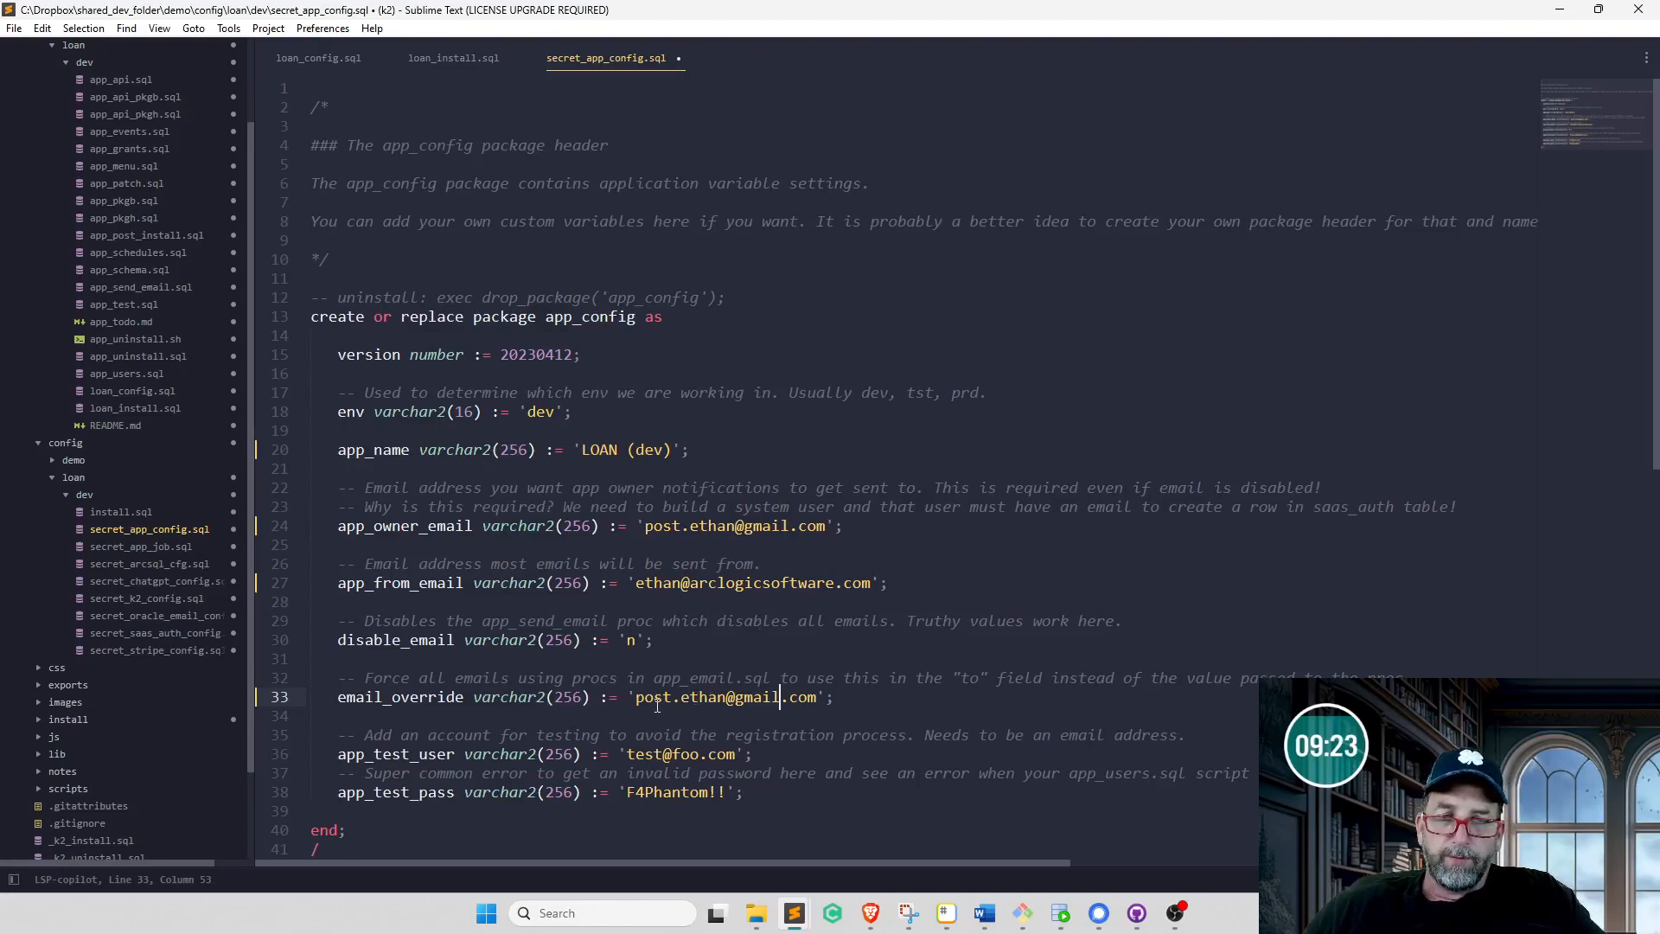
- Replace app_test_pass with a new test password and save secret_app_config.sql
{"action": "scroll", "coordinate": [446, 672], "scroll_direction": "down", "scroll_amount": 2}
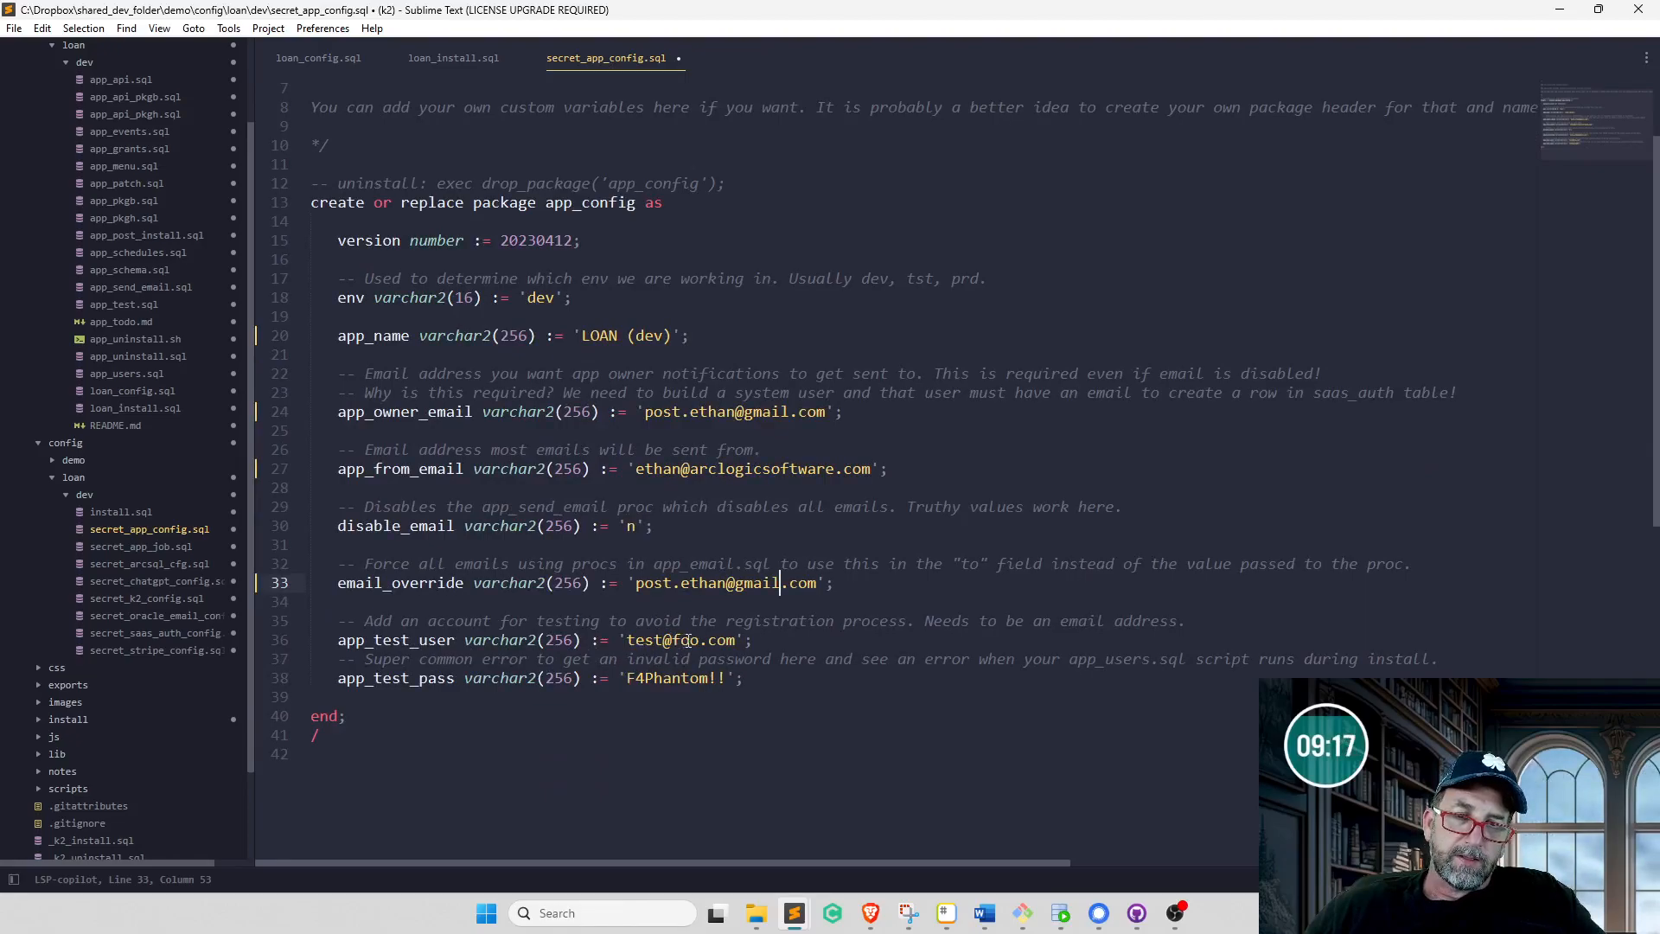
{"action": "left_click_drag", "start_coordinate": [626, 679], "coordinate": [727, 680]}
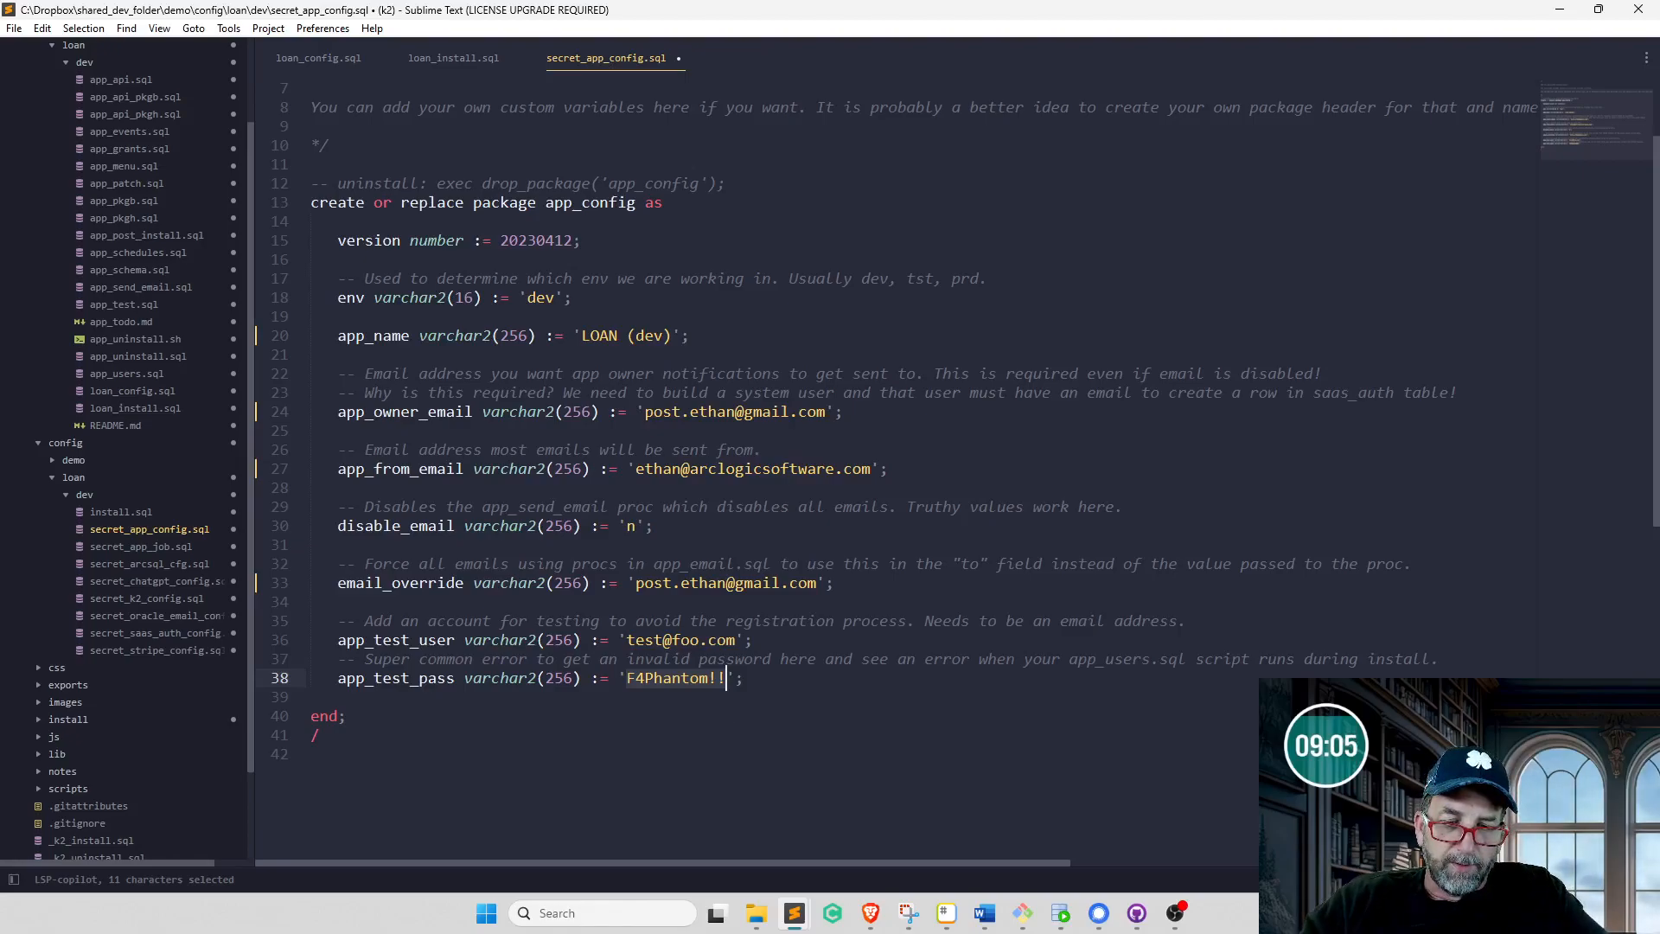
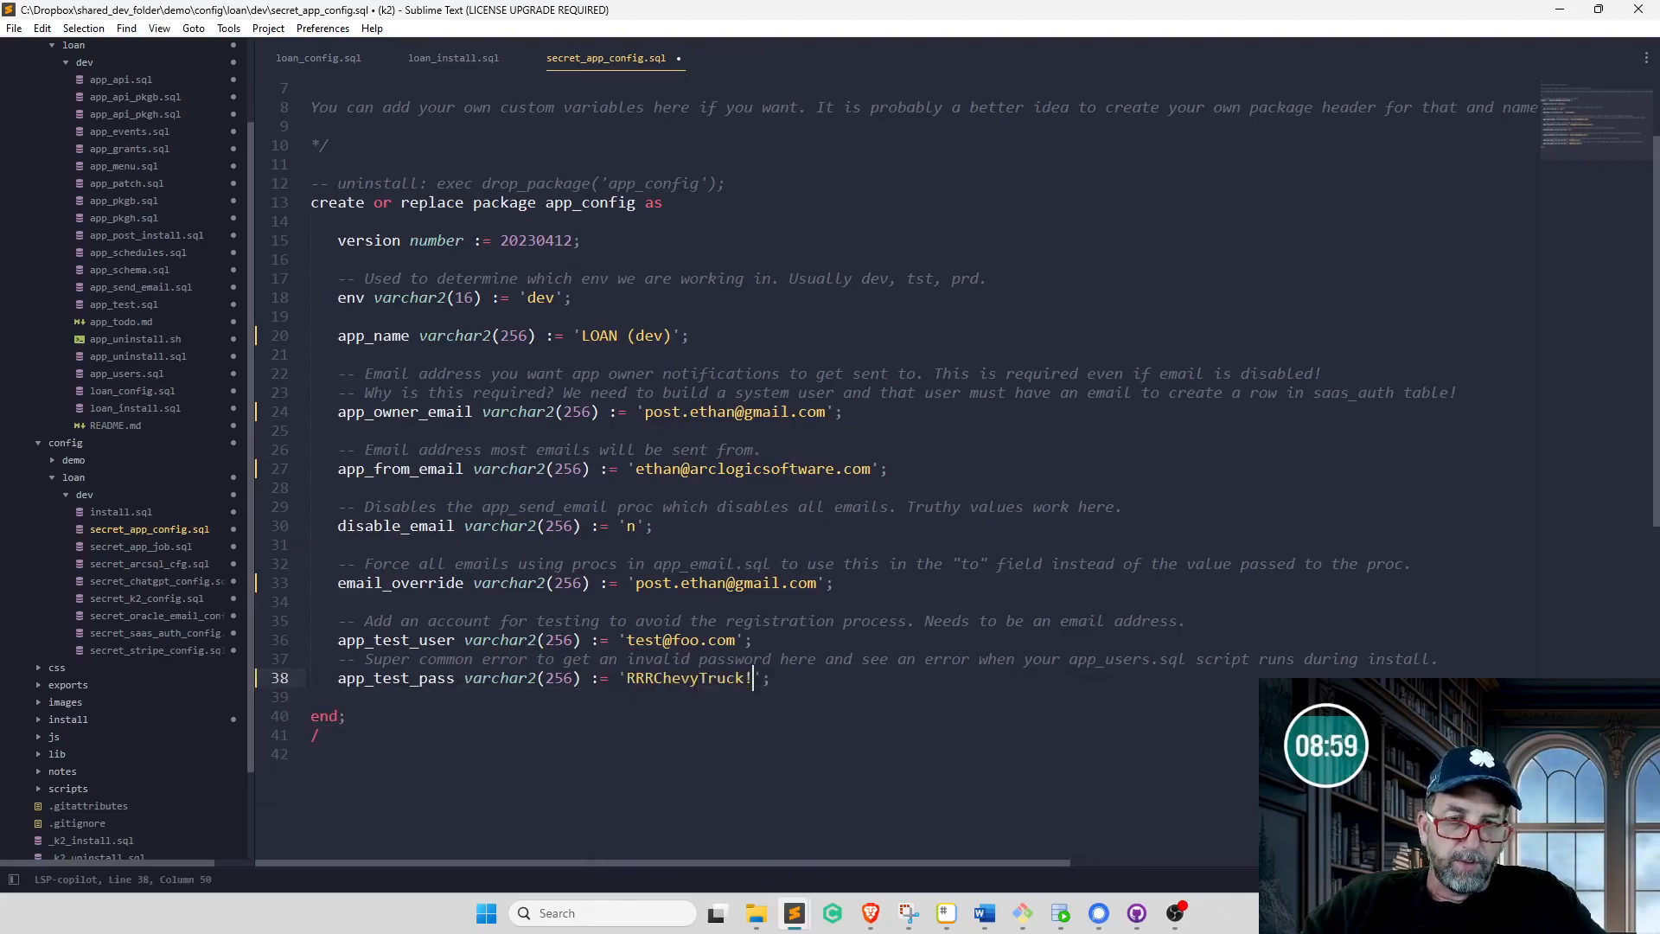
{"action": "left_click", "coordinate": [644, 602]}
{"action": "key", "text": "ctrl+s"}
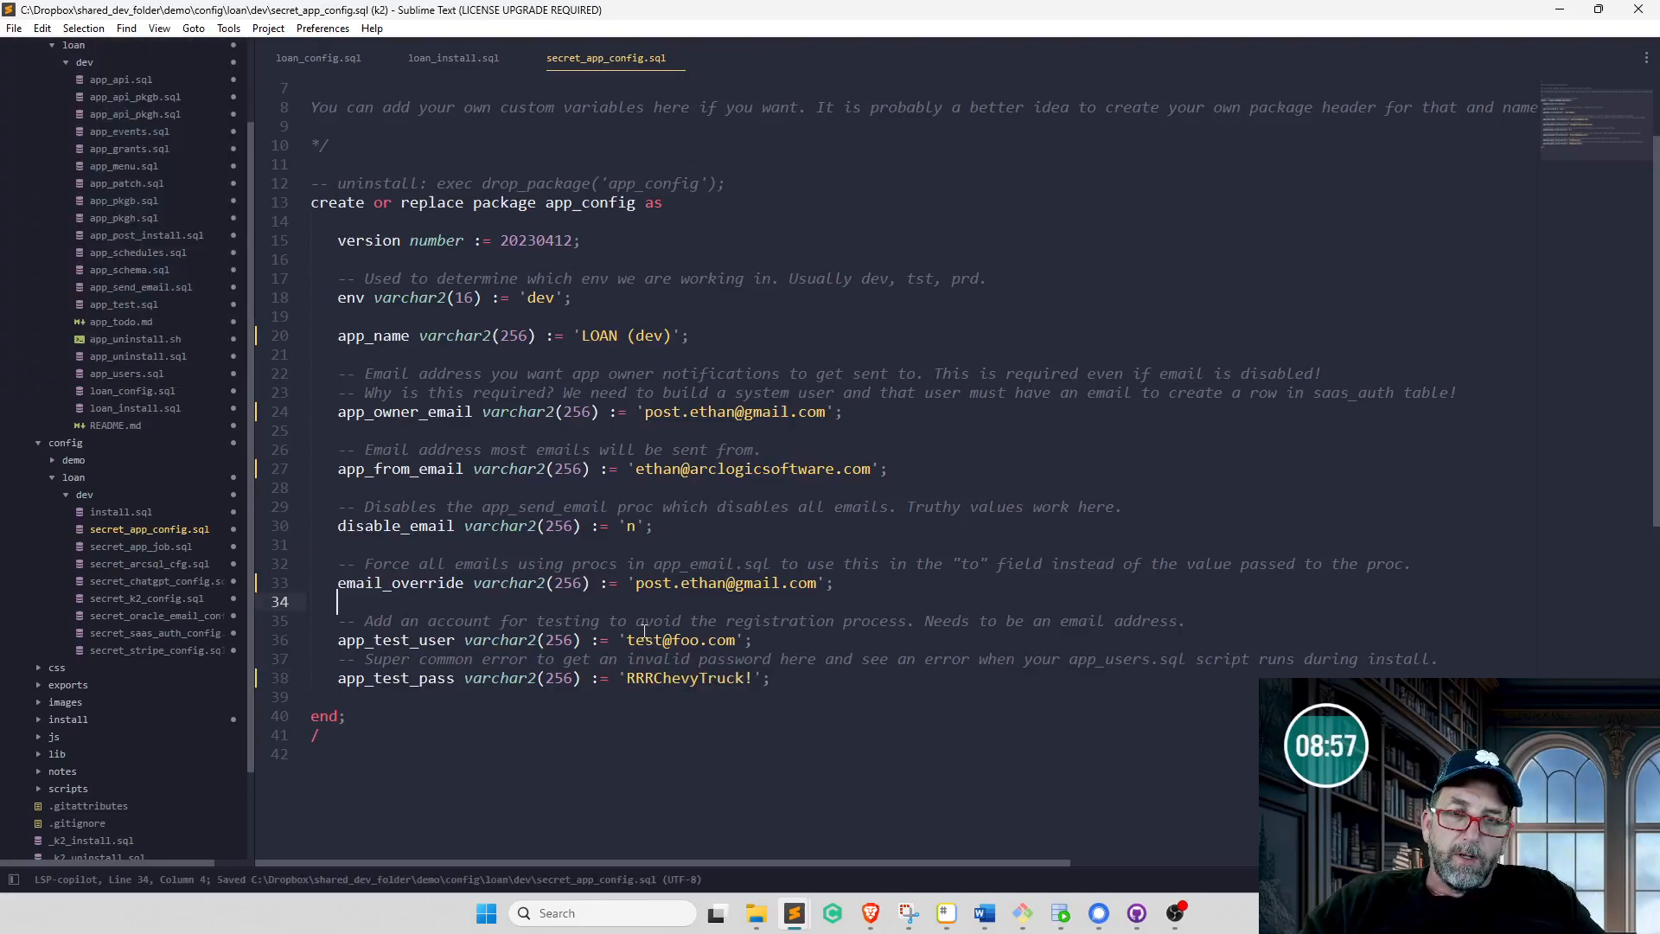
- Open secret_app_job.sql, then secret_arcsql_cfg.sql, from config/loan/dev
{"action": "left_click", "coordinate": [139, 546]}
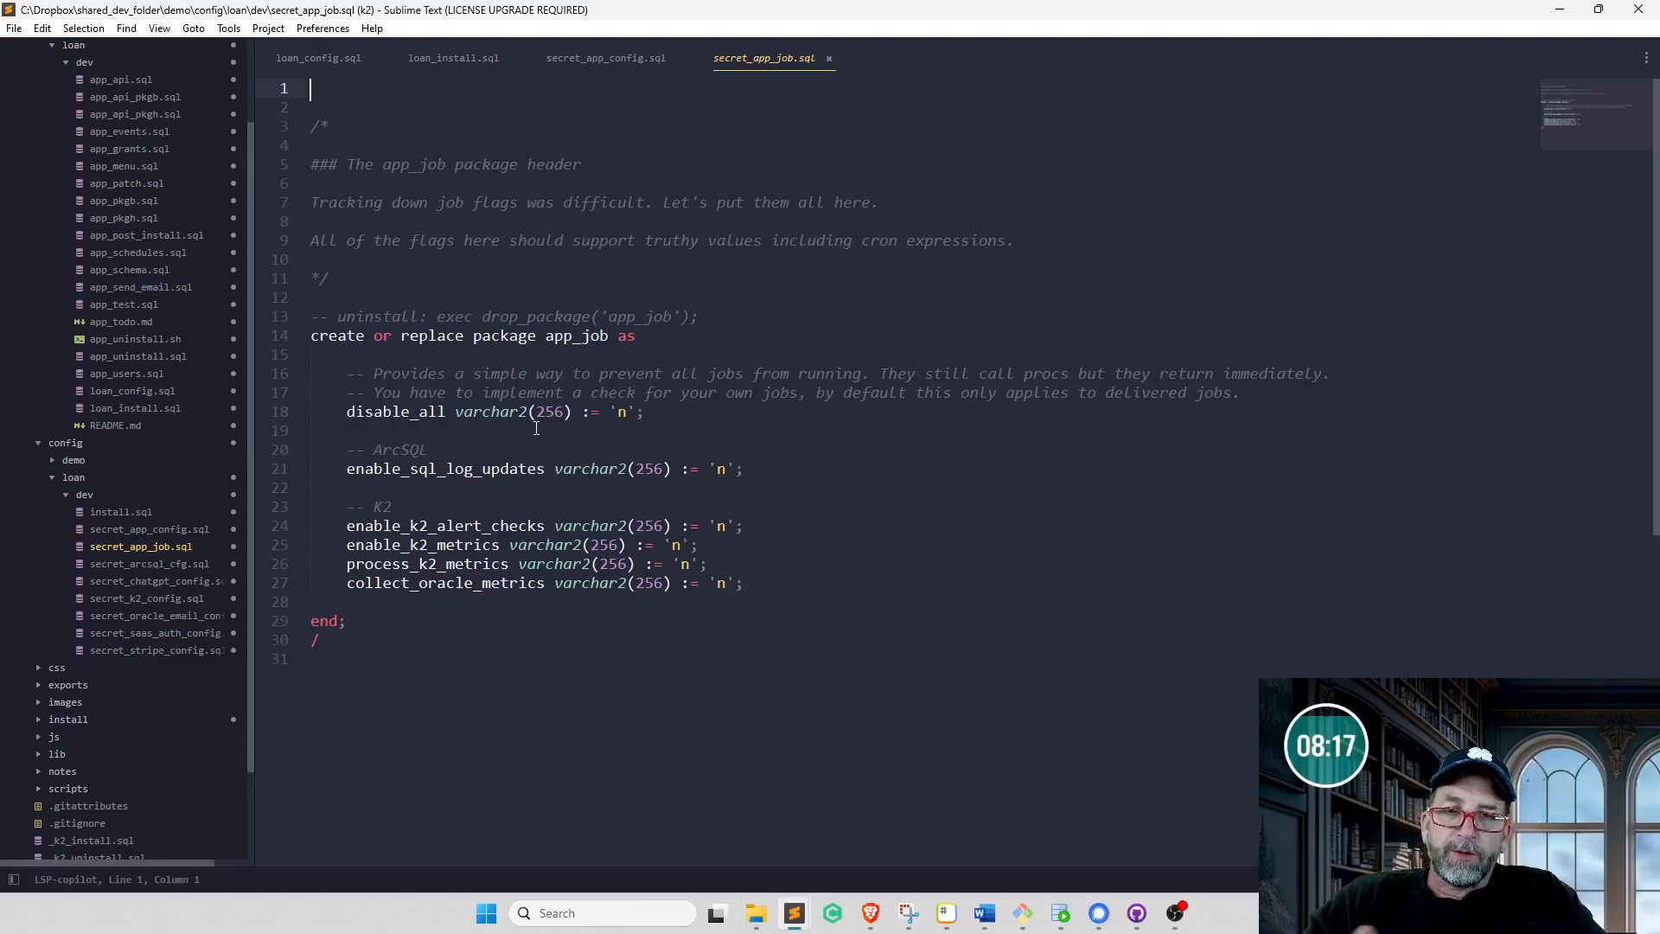
{"action": "left_click", "coordinate": [122, 564]}
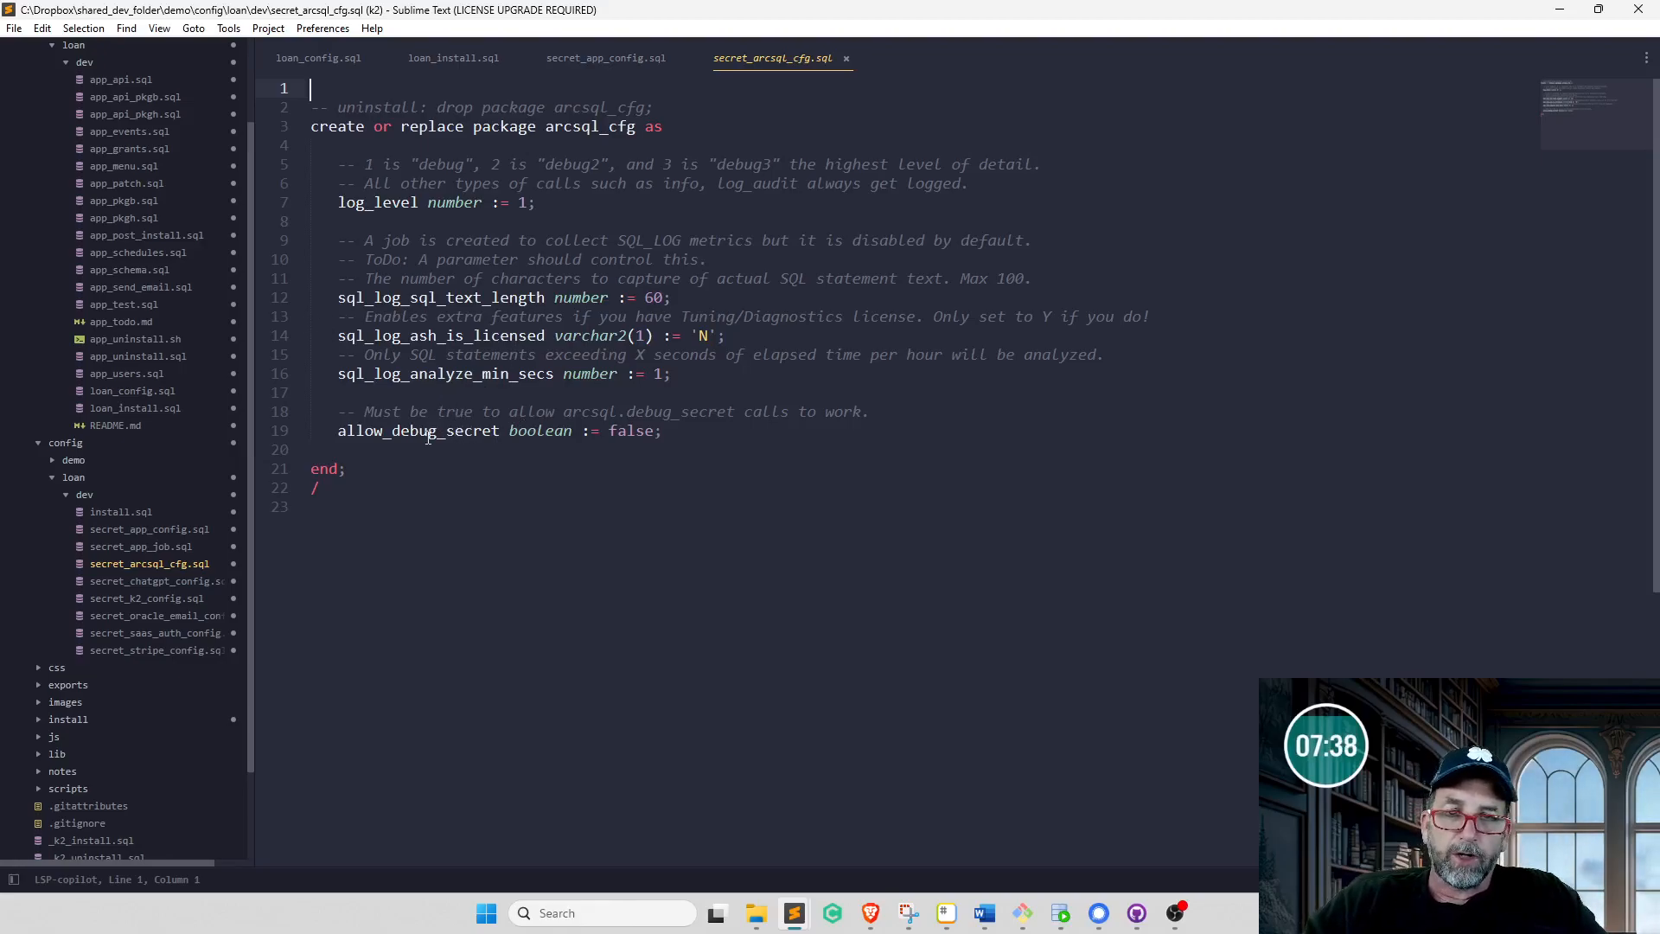
- Look through secret_arcsql_cfg.sql, secret_chatgpt_config.sql and secret_k2_config.sql, then return to the browser
{"action": "left_click", "coordinate": [157, 582]}
{"action": "left_click", "coordinate": [159, 564]}
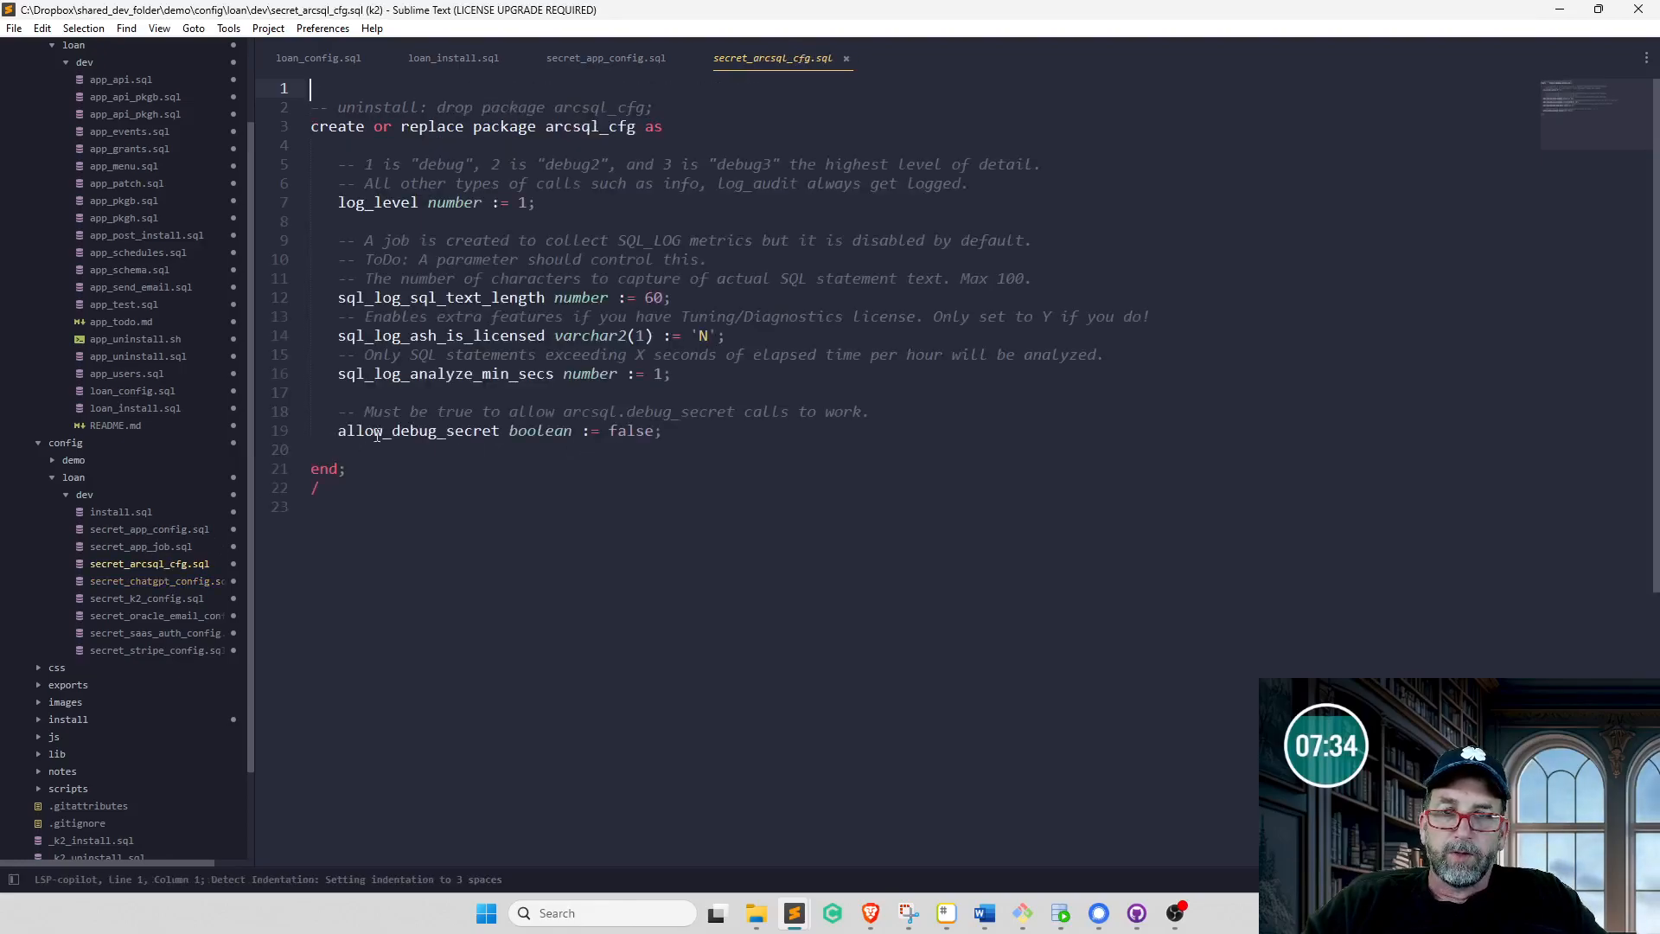
{"action": "left_click", "coordinate": [164, 584]}
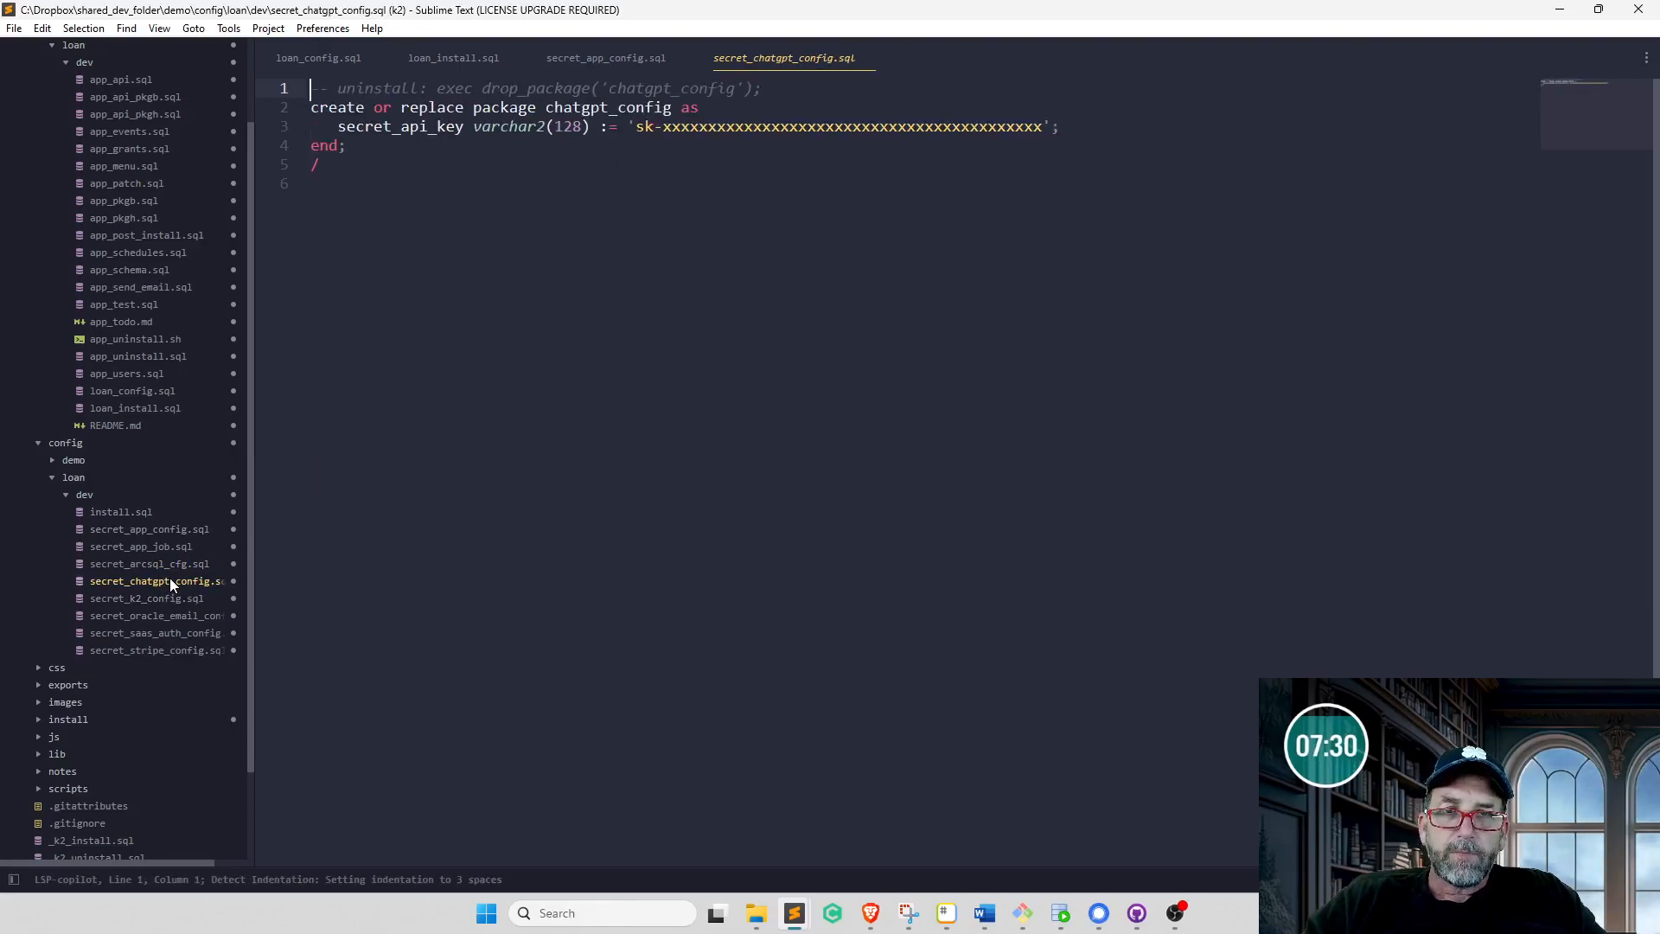
{"action": "left_click", "coordinate": [160, 600]}
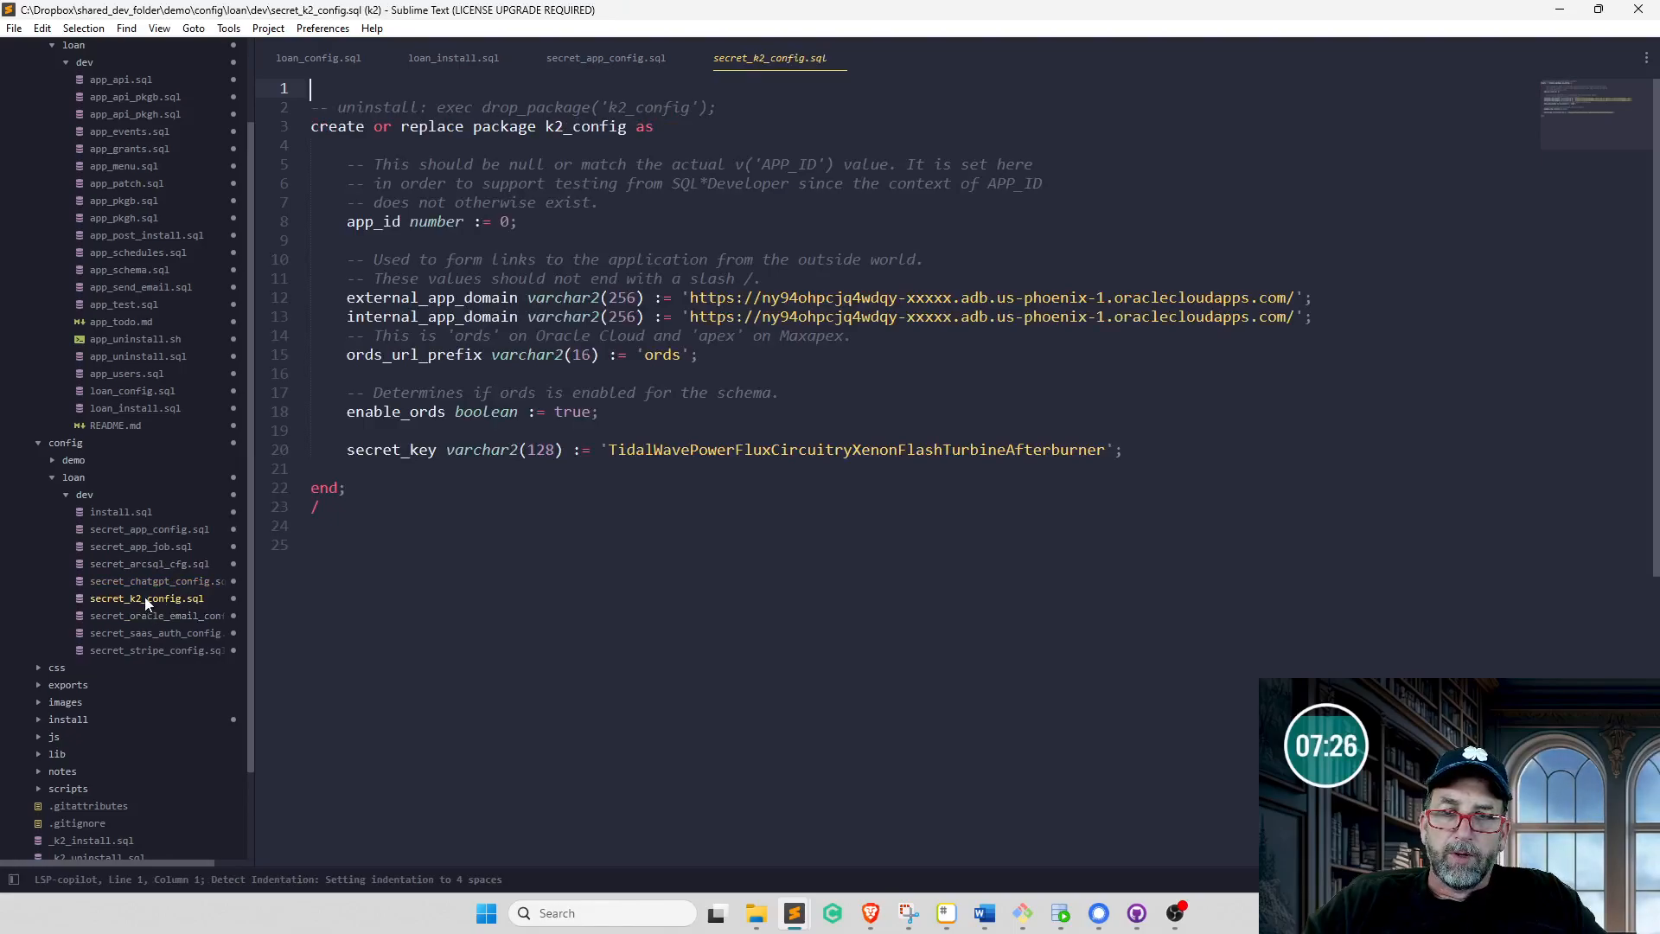
{"action": "left_click", "coordinate": [870, 912]}
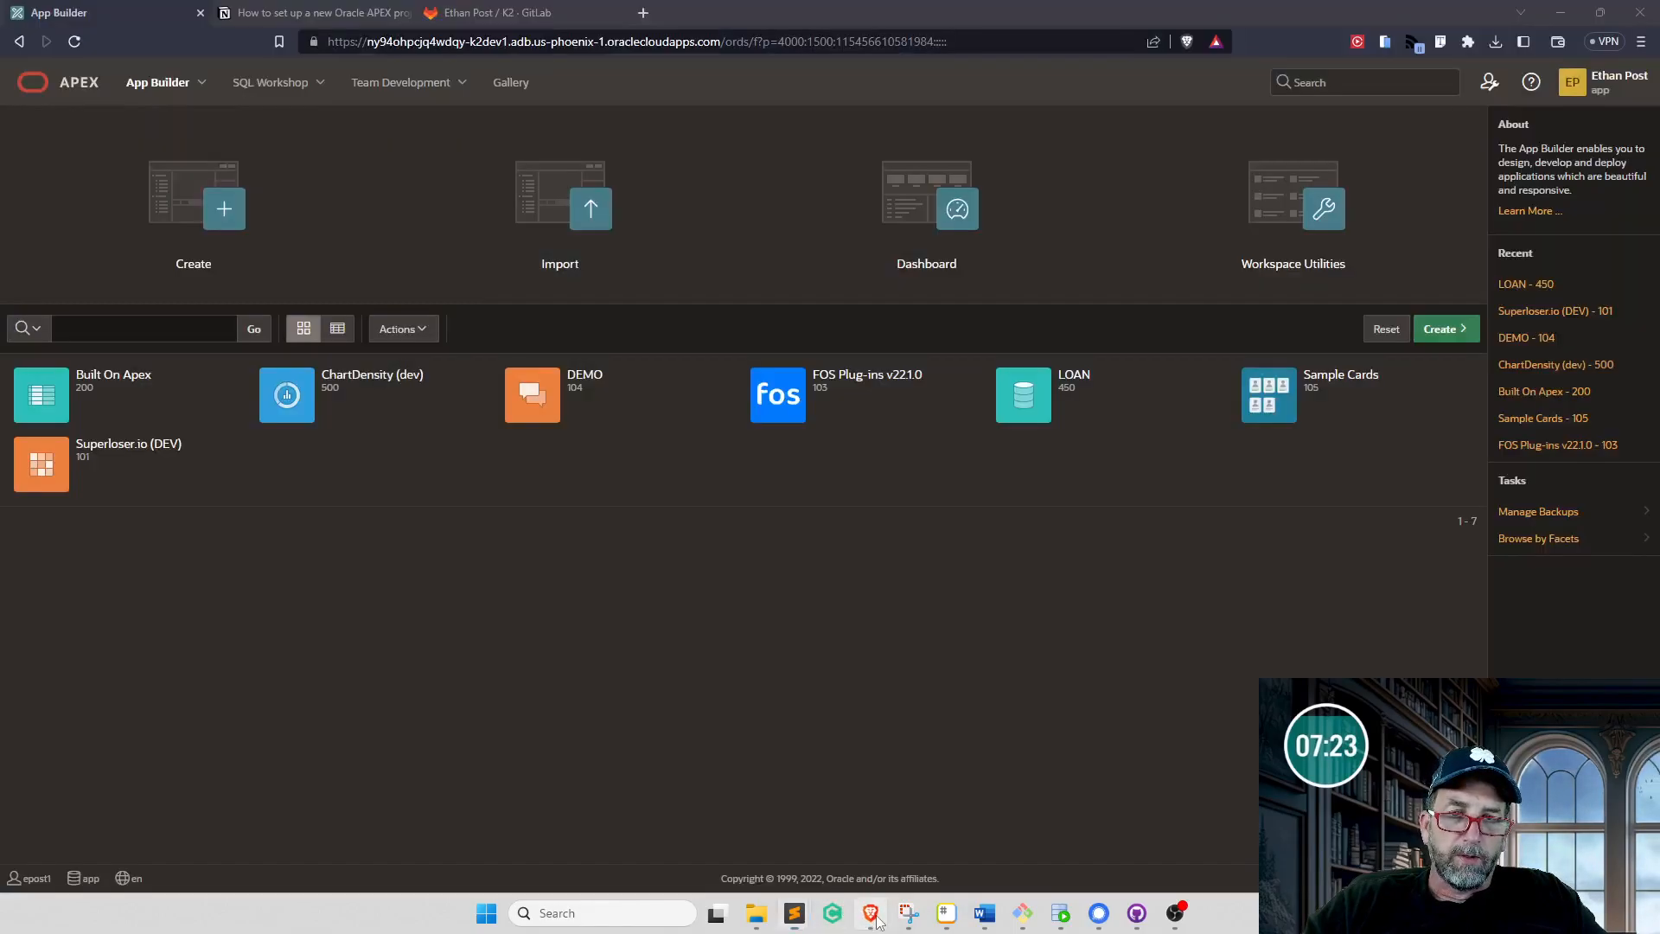
- Run the LOAN application to its login page and select its web address
{"action": "left_click", "coordinate": [1070, 399]}
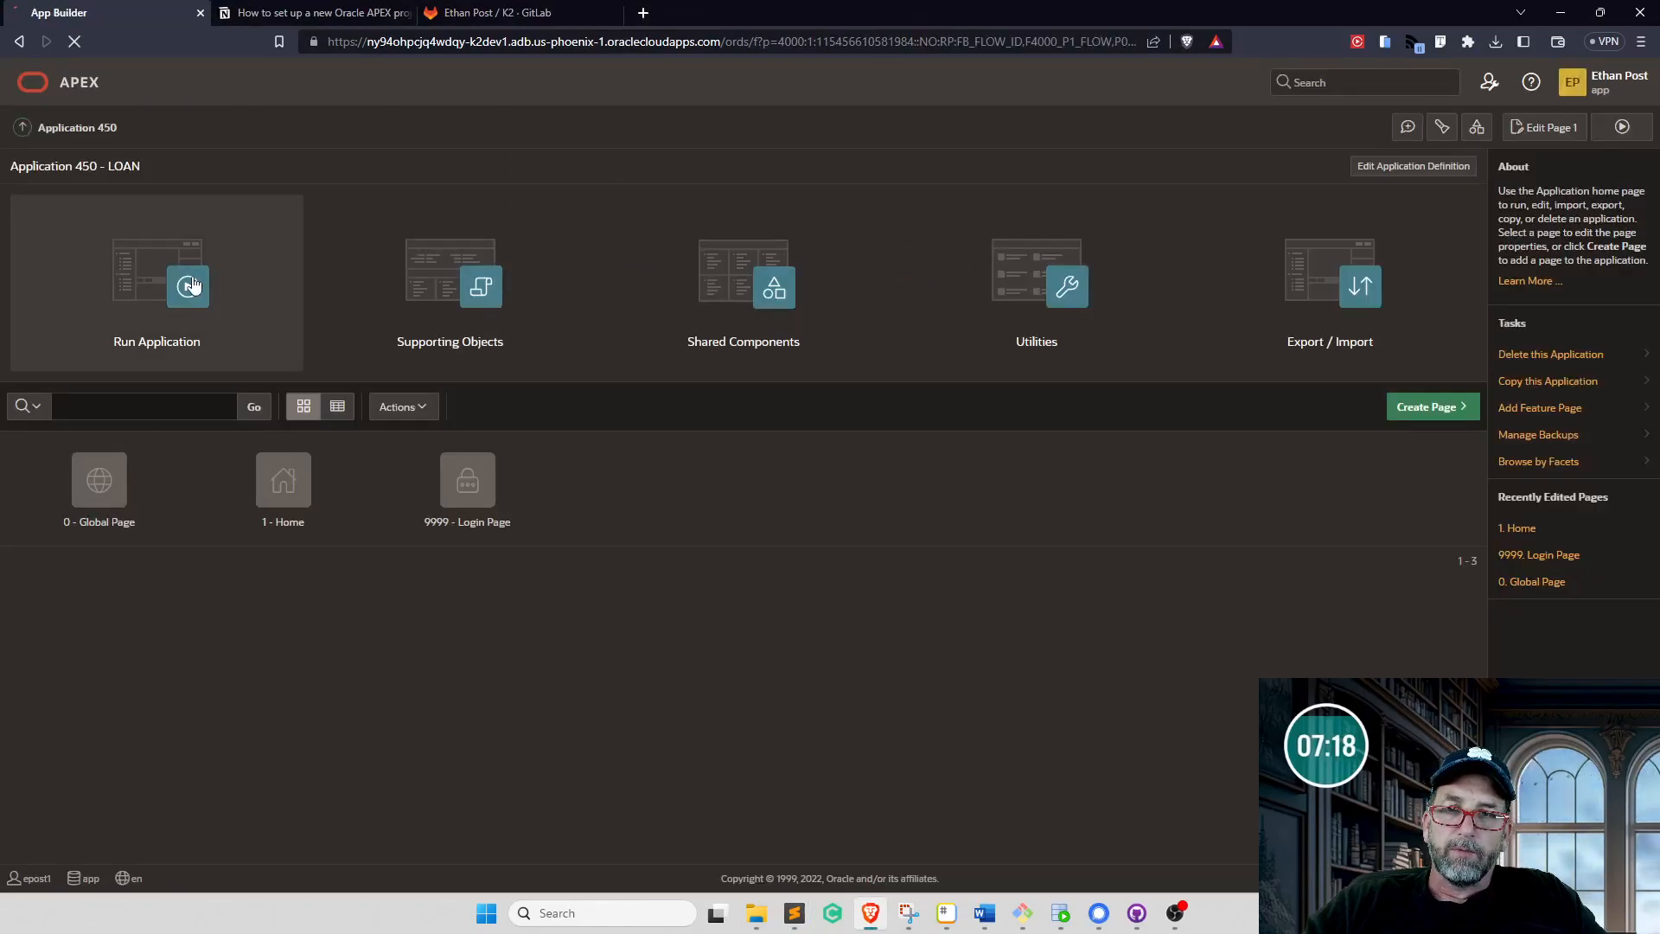
{"action": "left_click", "coordinate": [194, 279]}
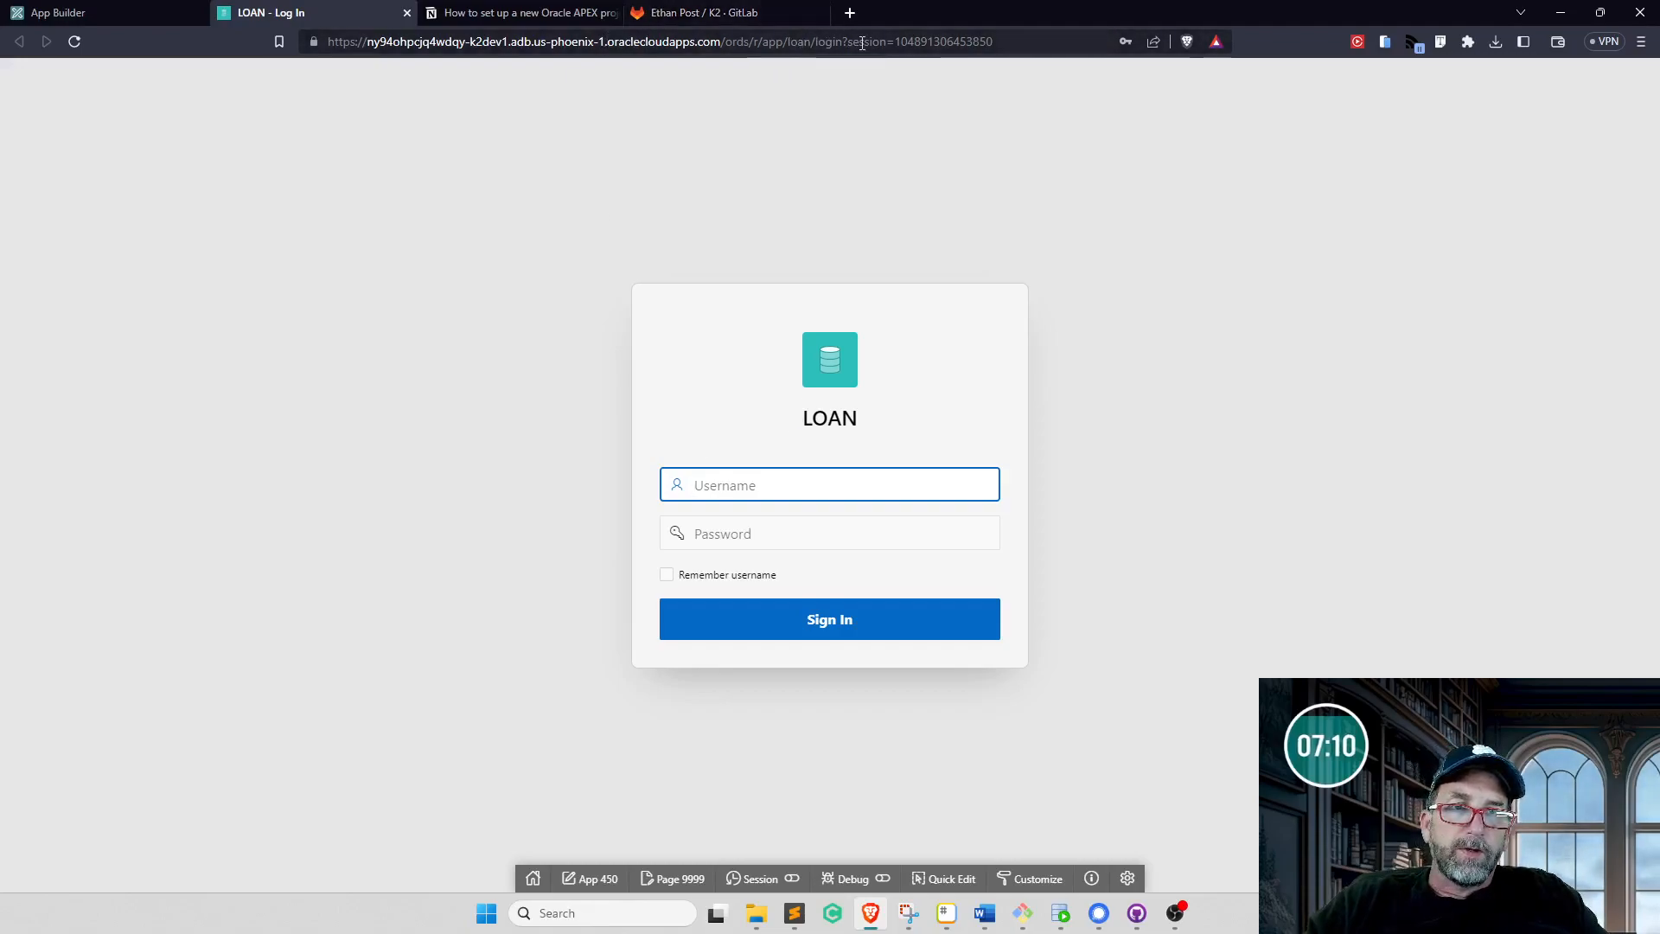
{"action": "left_click_drag", "start_coordinate": [811, 39], "coordinate": [322, 43]}
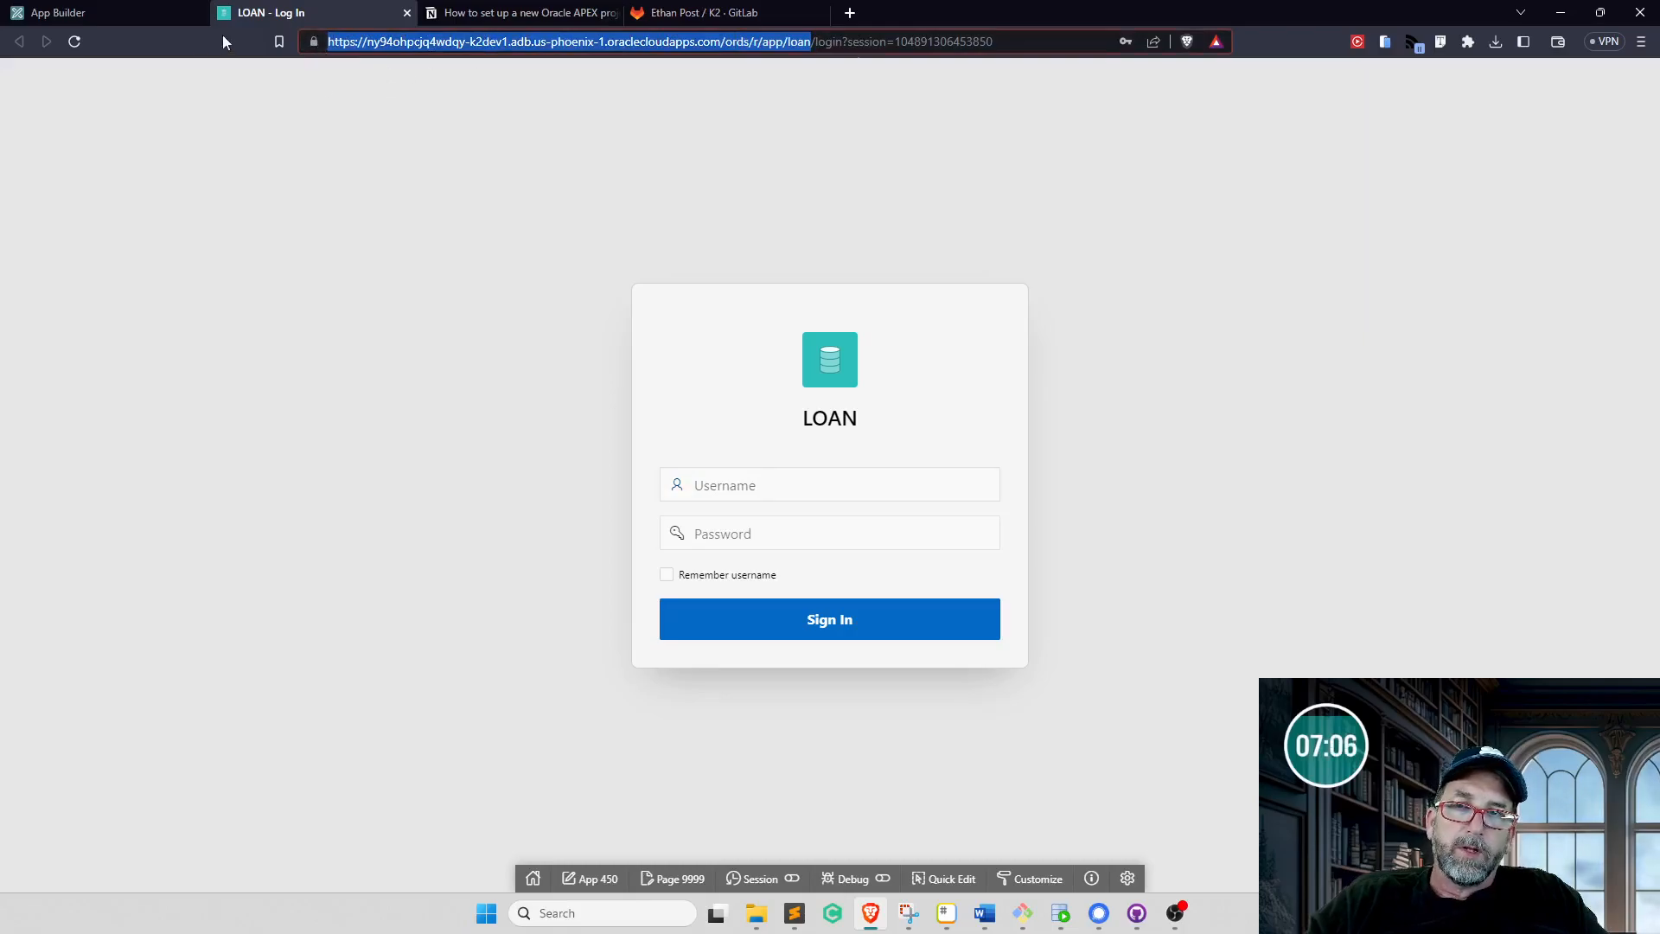
- Select the base host of the login address, then the external_app_domain placeholder in secret_k2_config.sql
{"action": "mouse_move", "coordinate": [799, 908]}
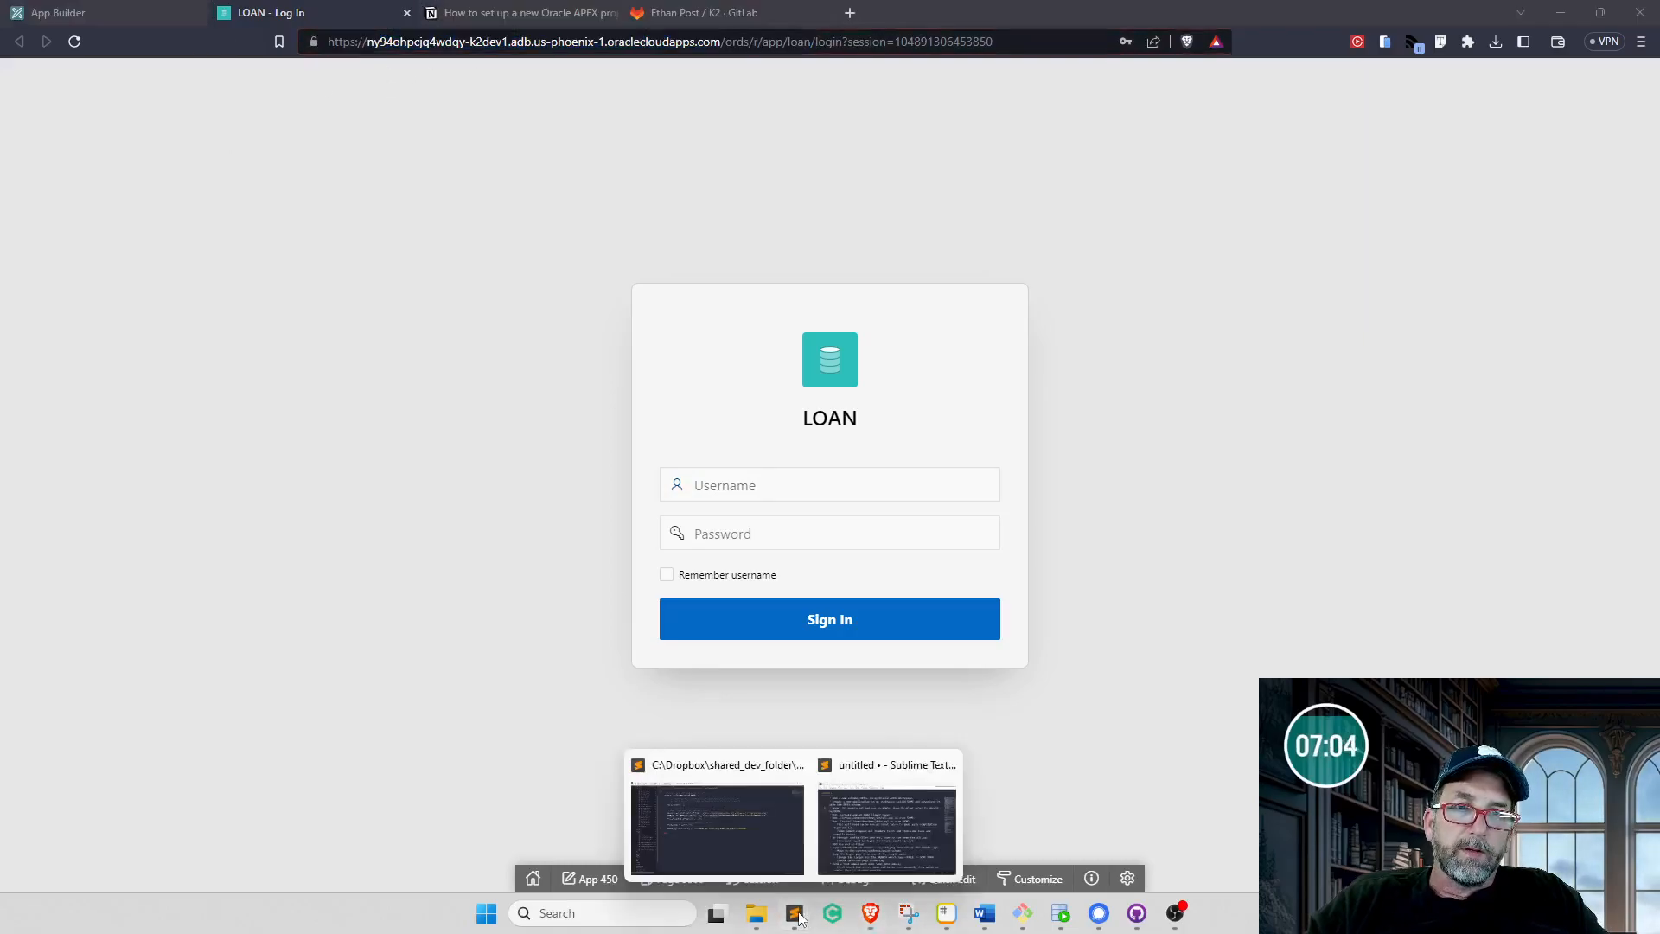
{"action": "left_click", "coordinate": [774, 817]}
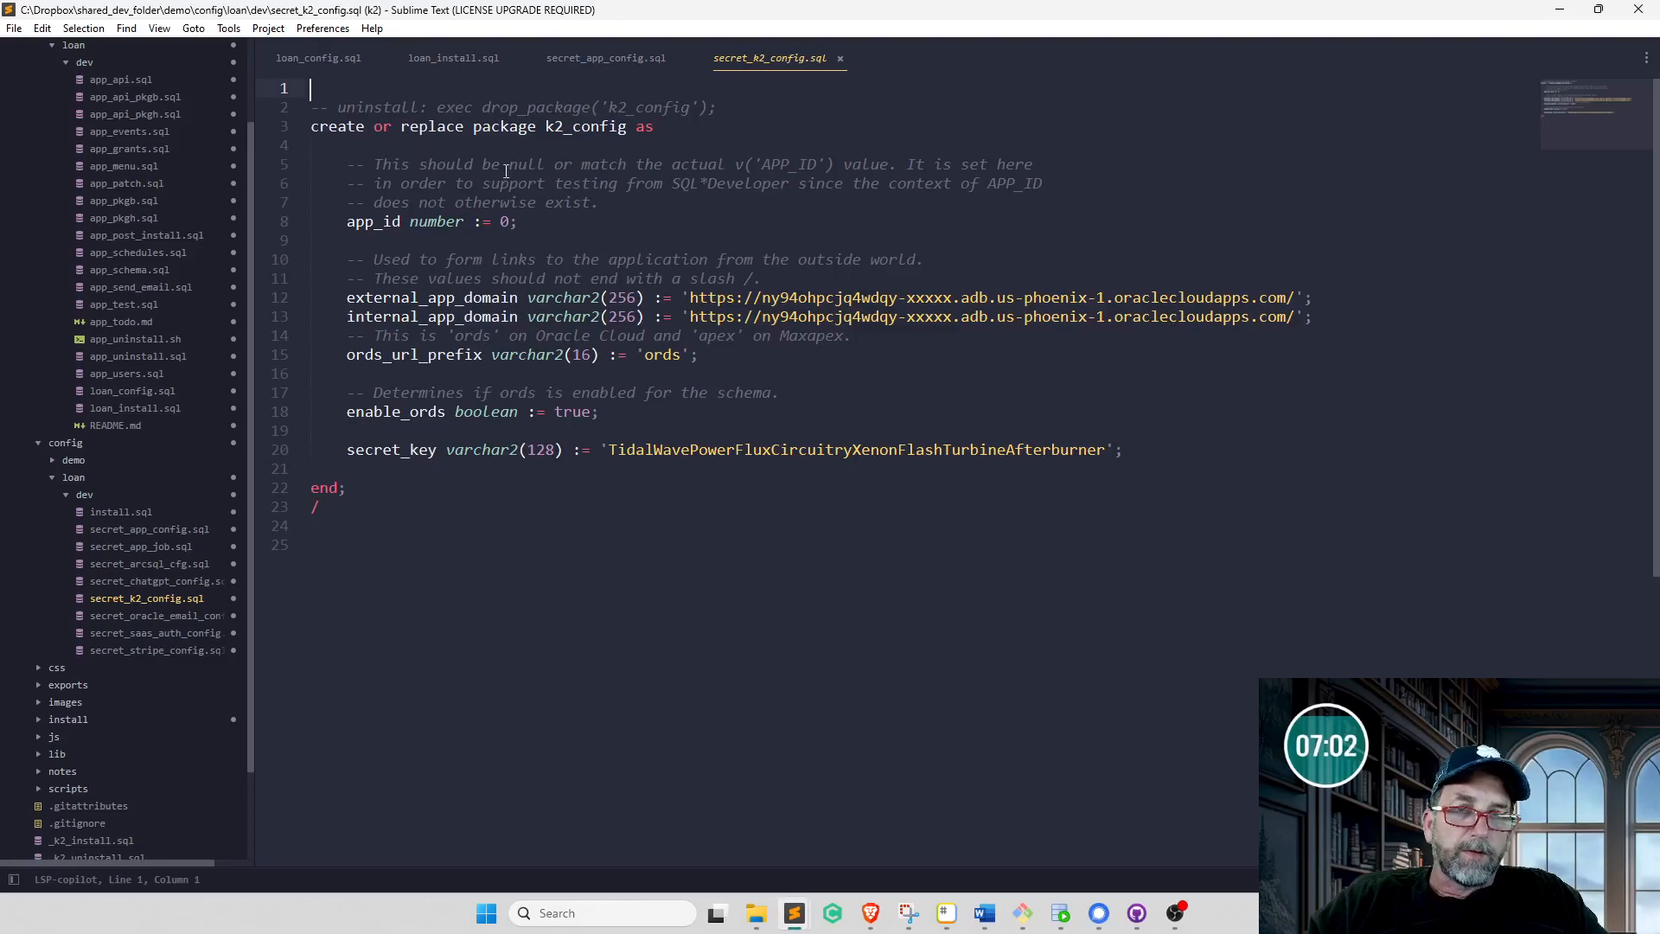
{"action": "left_click", "coordinate": [870, 915]}
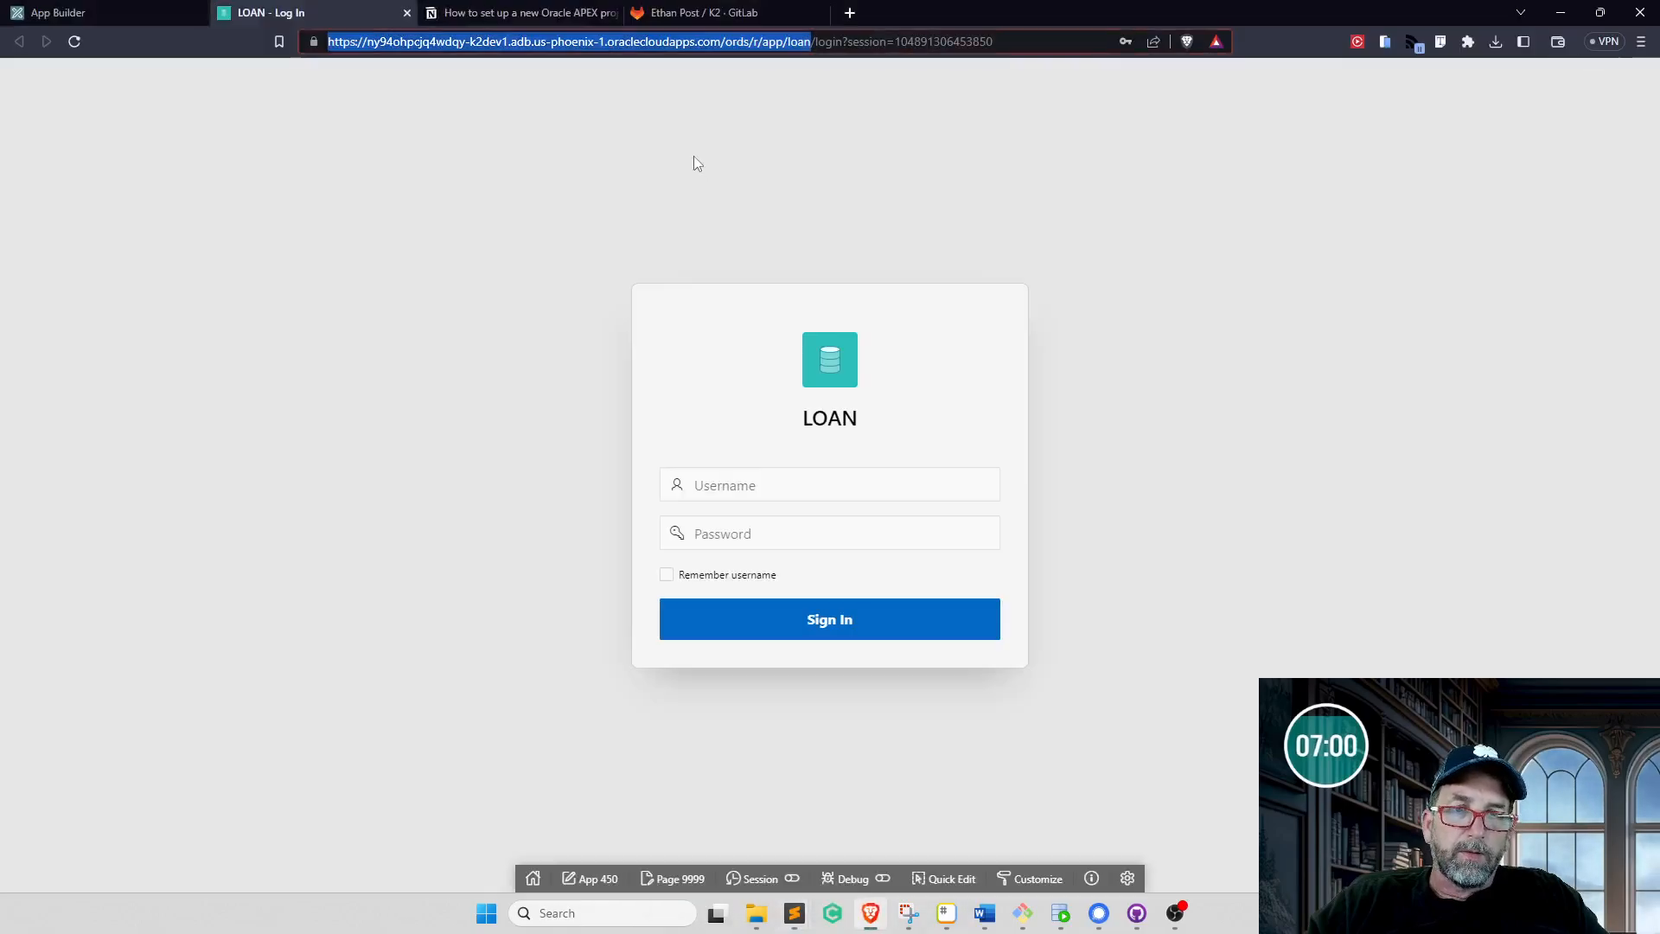
{"action": "left_click", "coordinate": [695, 41]}
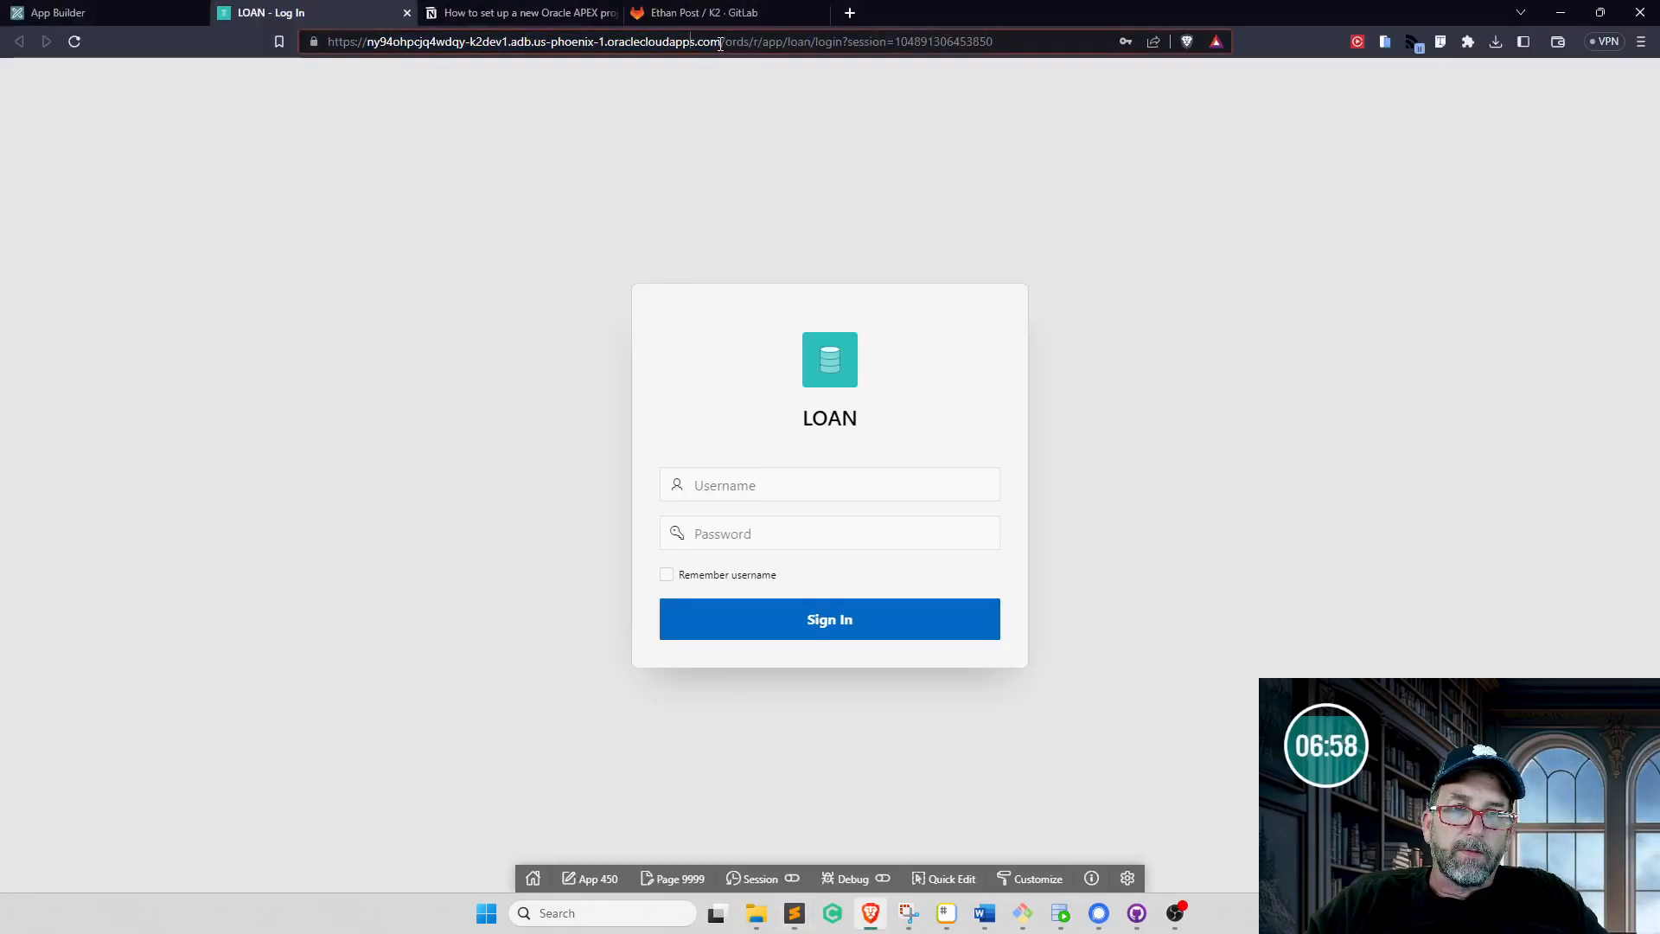
{"action": "left_click_drag", "start_coordinate": [721, 42], "coordinate": [278, 38]}
{"action": "key", "text": "ctrl+c"}
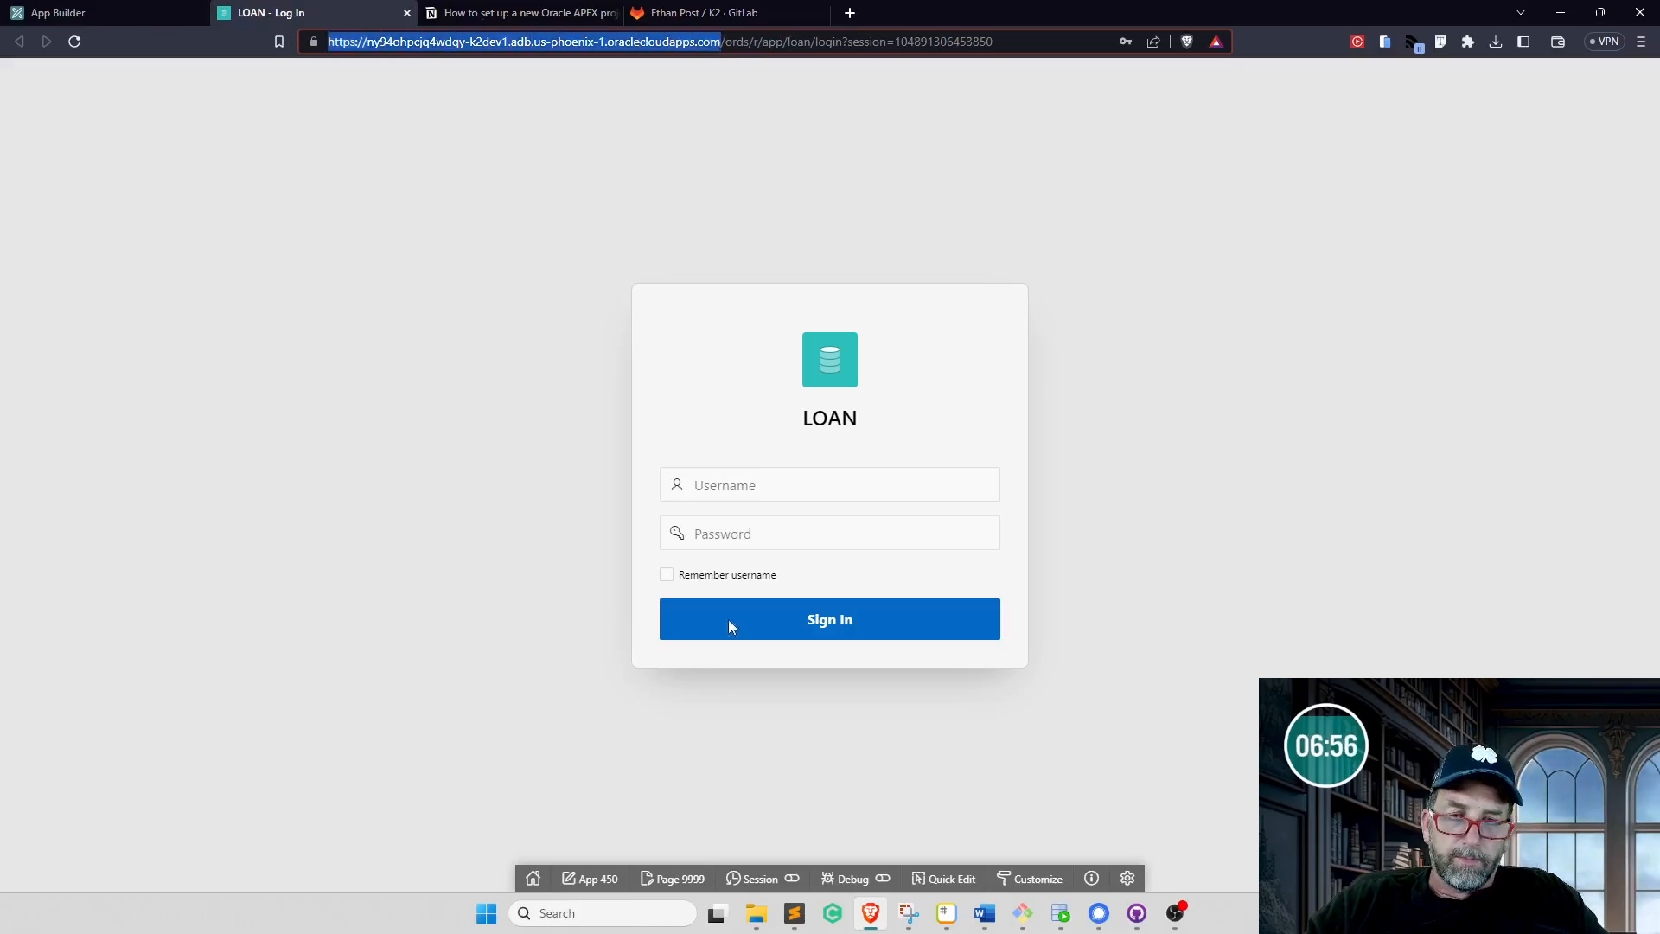
{"action": "left_click", "coordinate": [795, 913]}
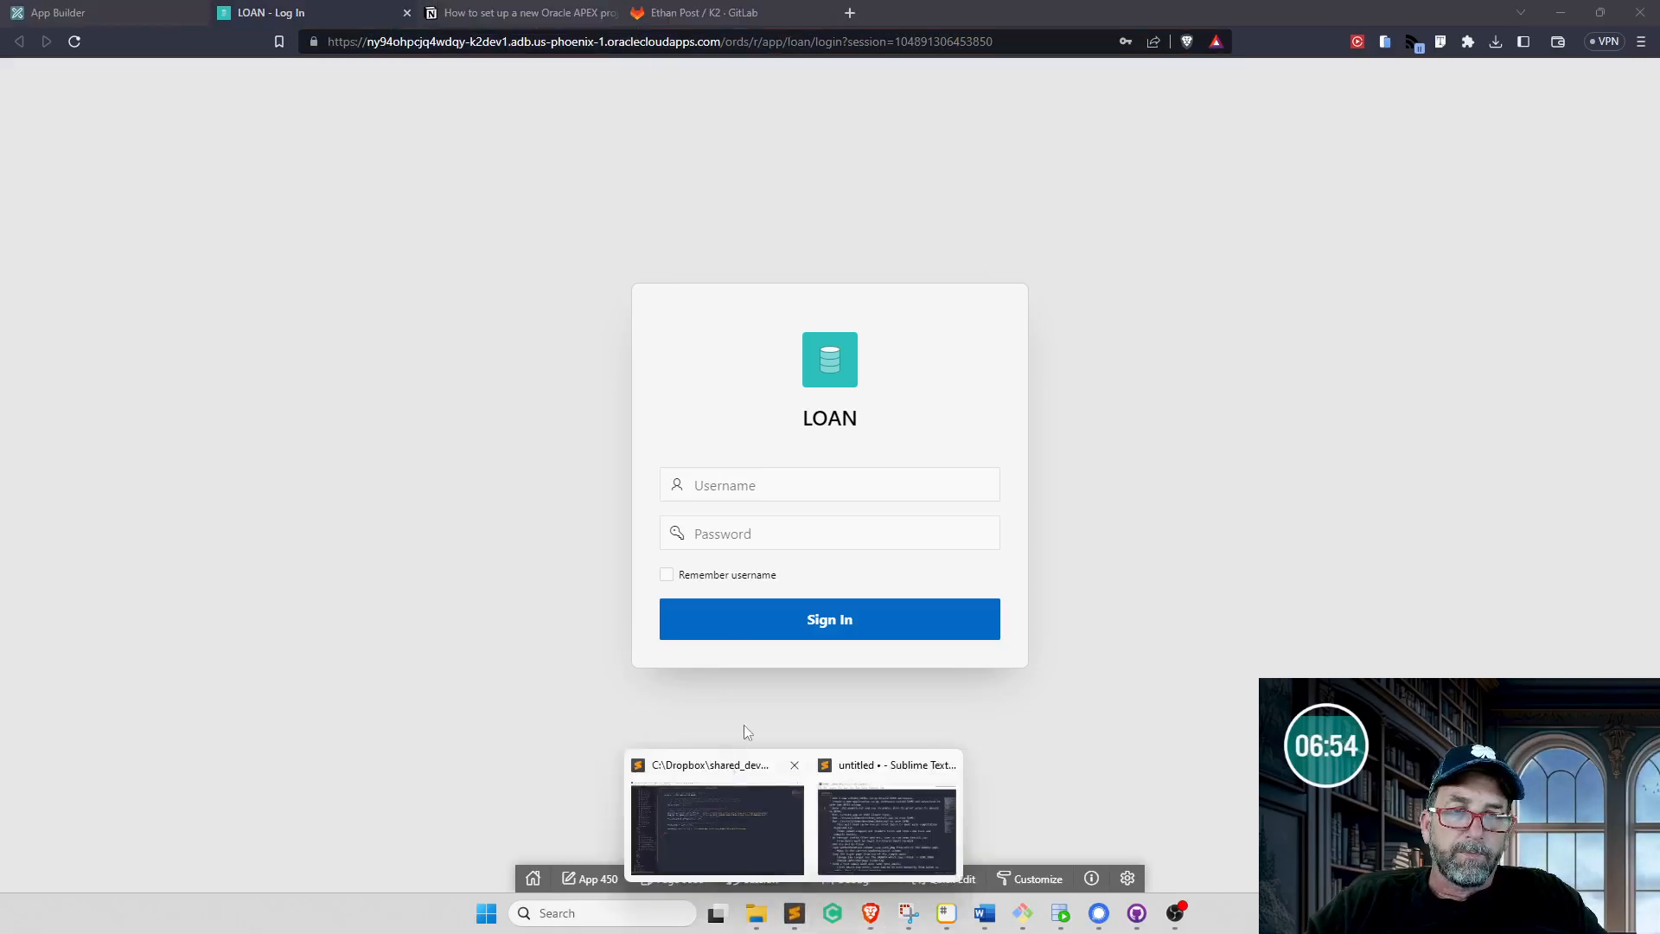
{"action": "left_click", "coordinate": [719, 812]}
{"action": "left_click_drag", "start_coordinate": [690, 298], "coordinate": [1300, 297]}
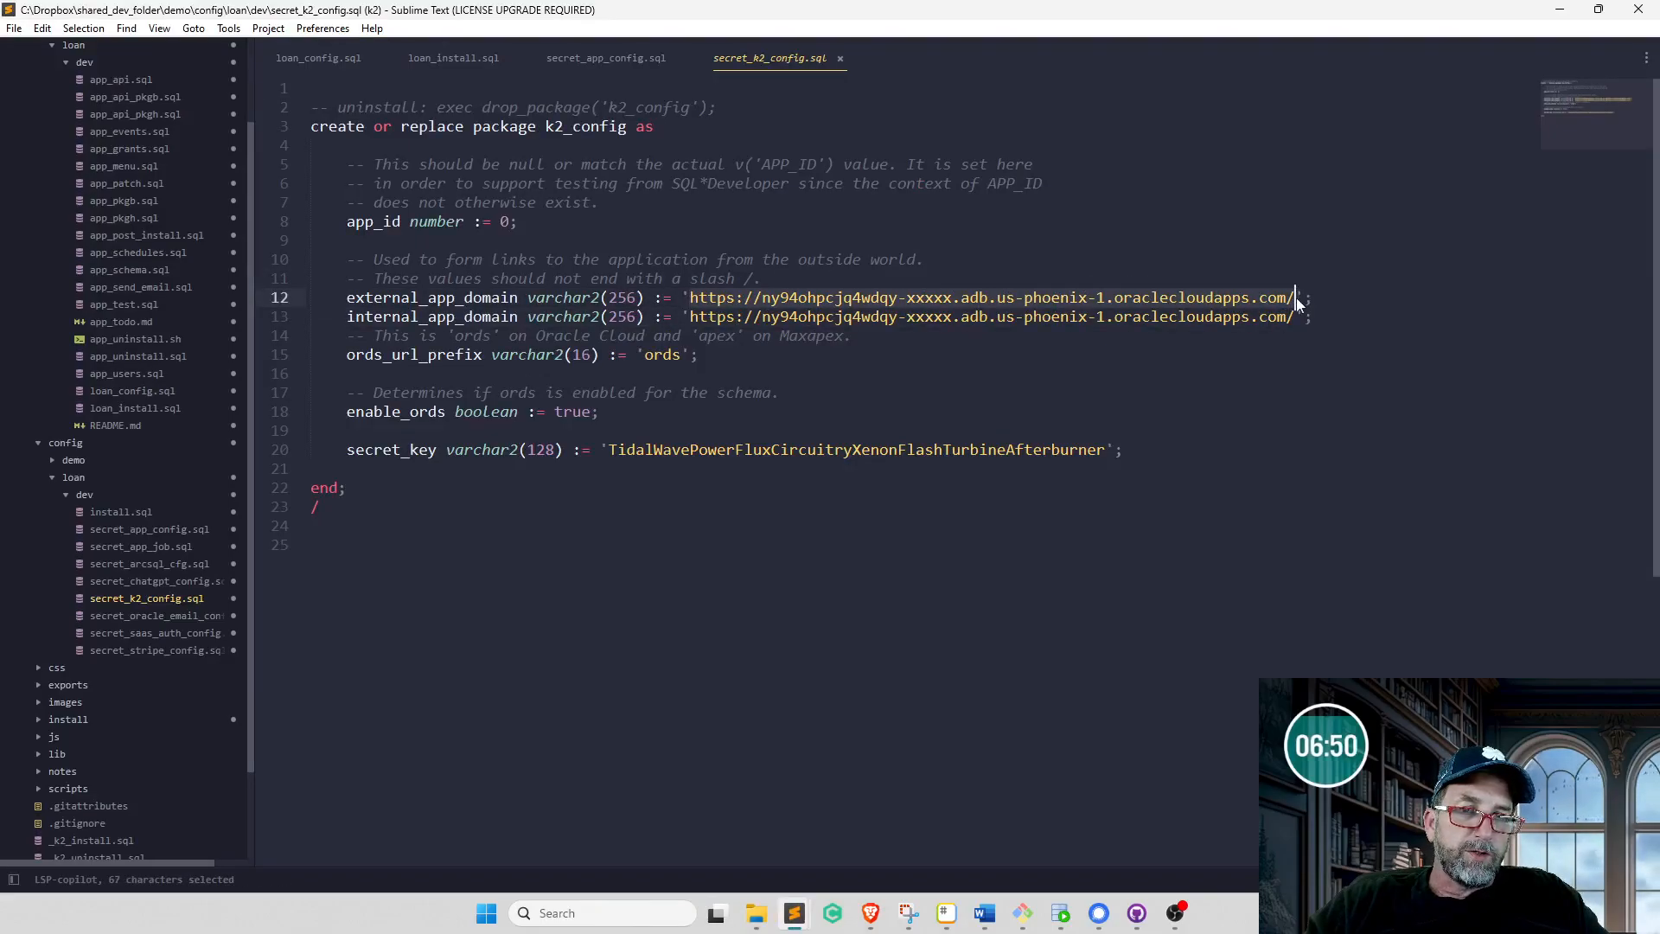
- Paste the real k2dev1 host into external_app_domain and internal_app_domain, removing both trailing slashes
{"action": "key", "text": "ctrl+v"}
{"action": "left_click_drag", "start_coordinate": [692, 315], "coordinate": [1294, 317]}
{"action": "key", "text": "ctrl+v"}
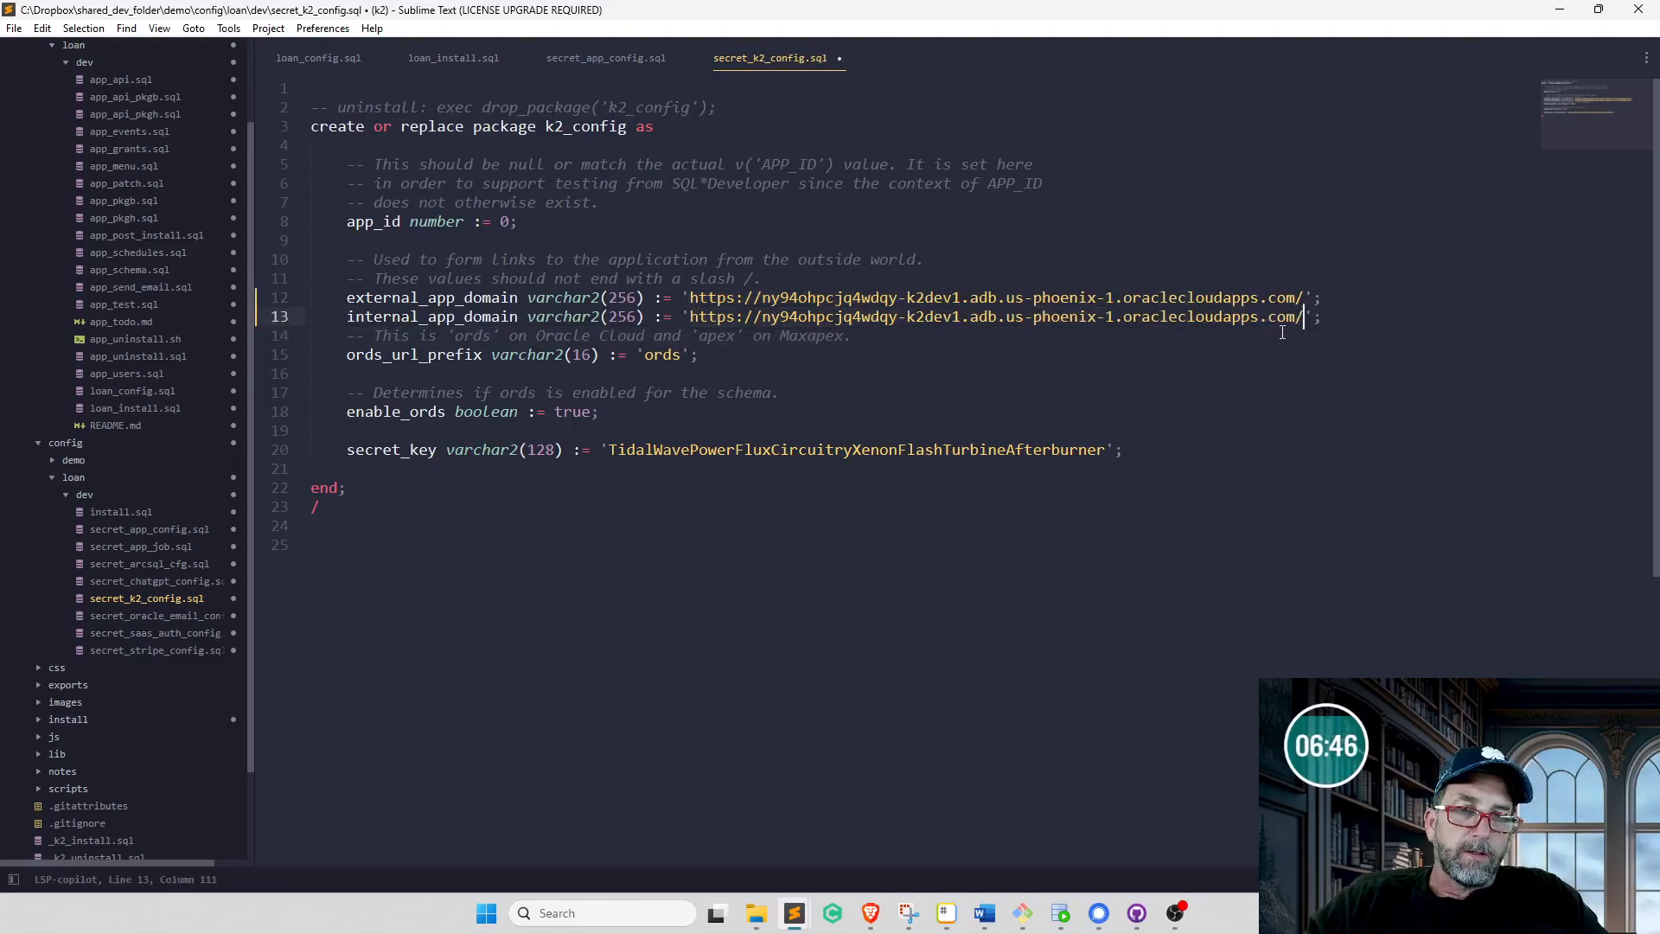
{"action": "key", "text": "Up"}
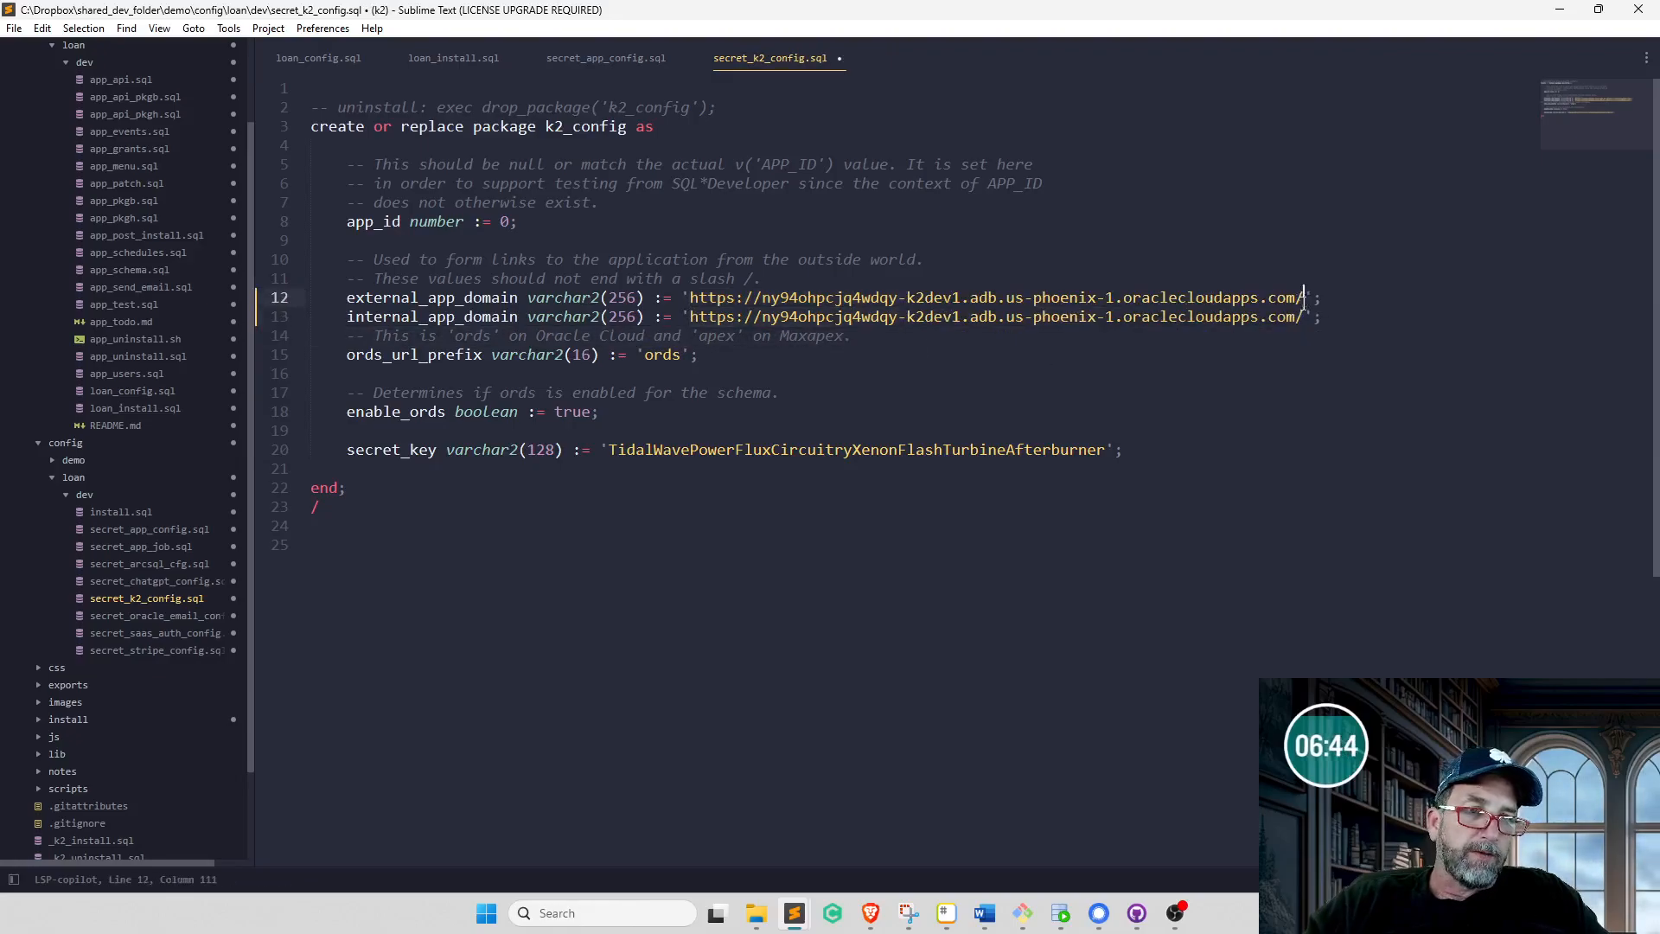
{"action": "key", "text": "BackSpace"}
{"action": "key", "text": "Down"}
{"action": "key", "text": "Delete"}
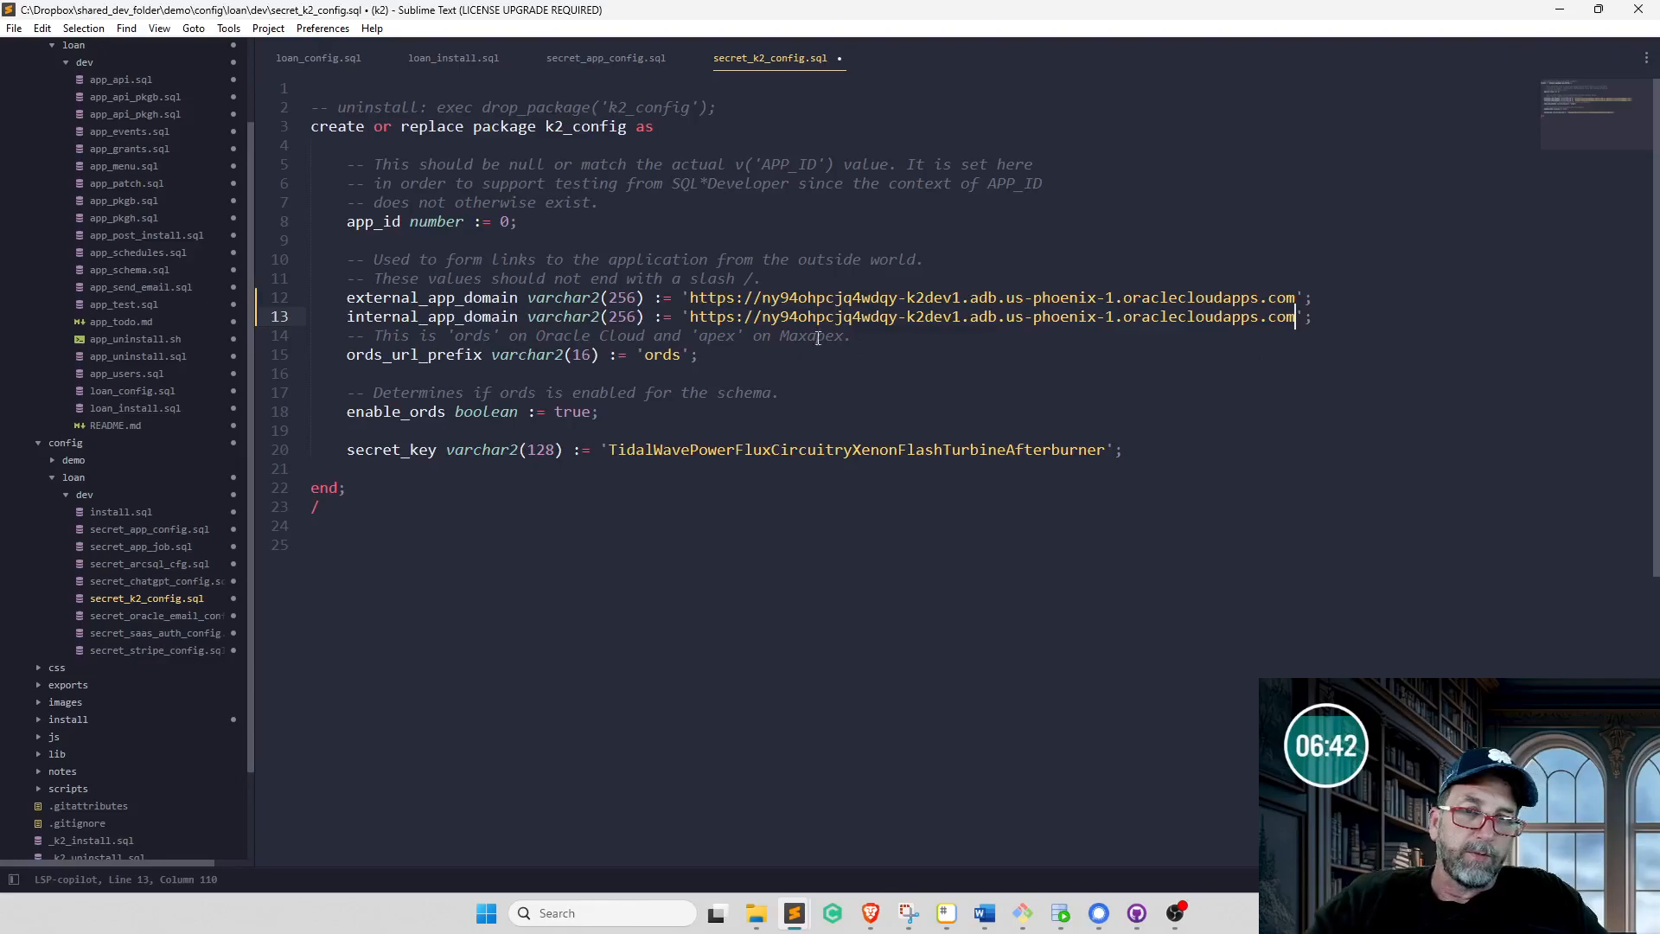
- Save secret_k2_config.sql
{"action": "left_click", "coordinate": [604, 297]}
{"action": "left_click", "coordinate": [791, 390]}
{"action": "key", "text": "alt+f"}
{"action": "key", "text": "s"}
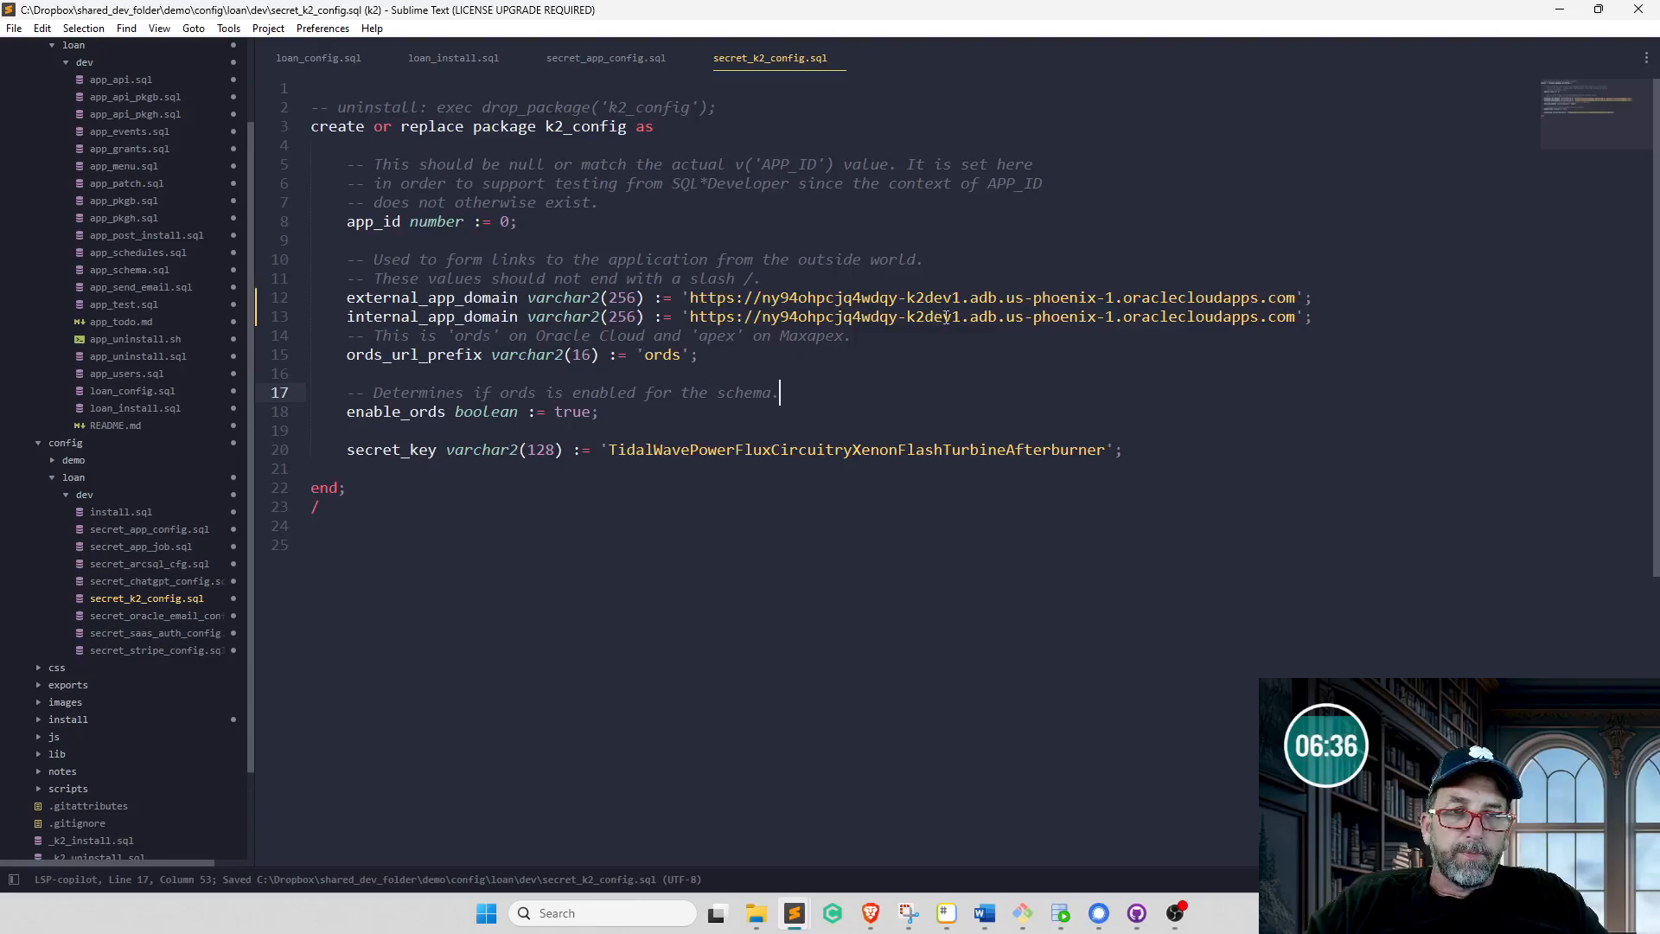
{"action": "key", "text": "alt+Tab"}
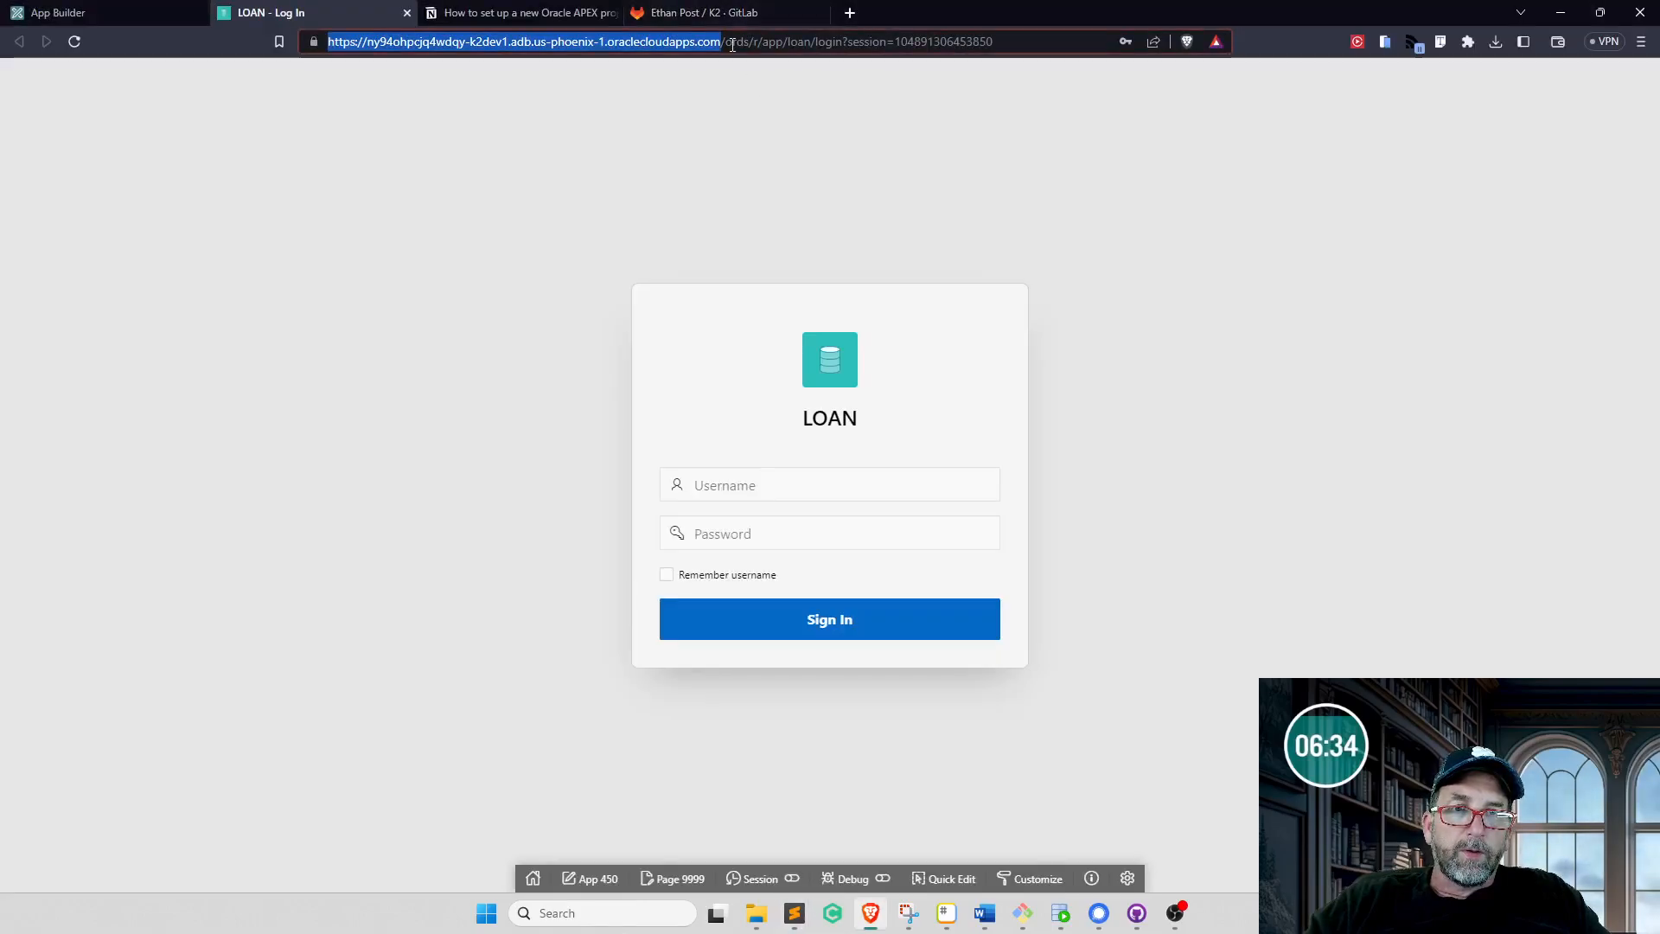
- Check that the LOAN login page address uses the ords prefix, then return to Sublime Text
{"action": "double_click", "coordinate": [735, 41]}
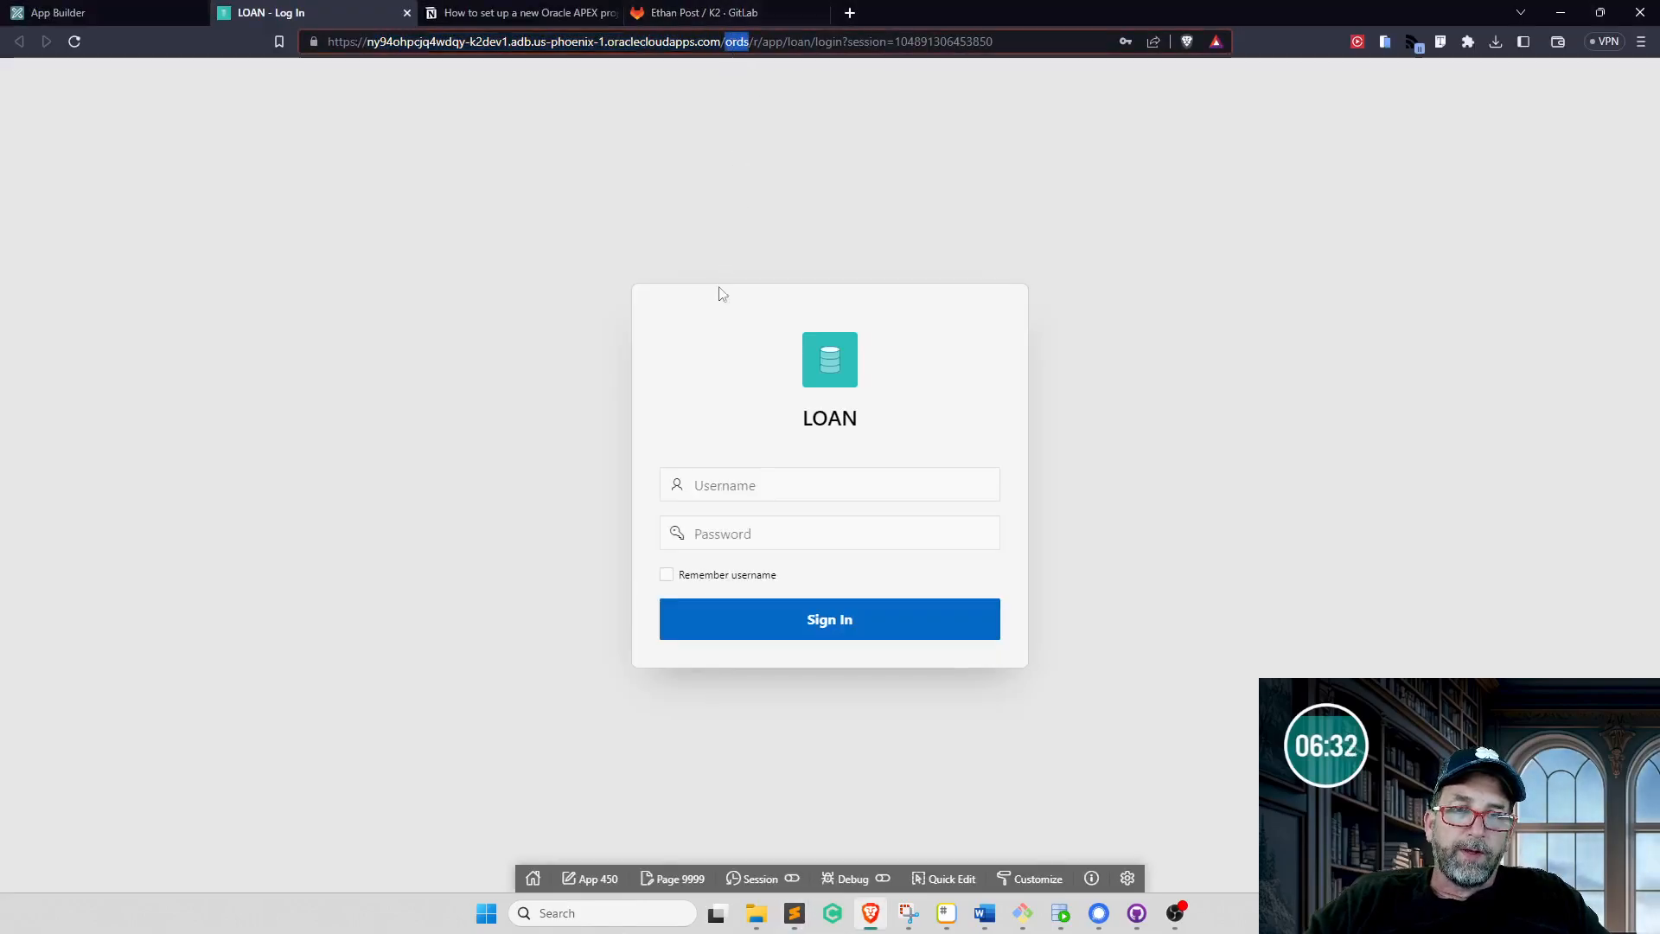
{"action": "key", "text": "alt+Tab"}
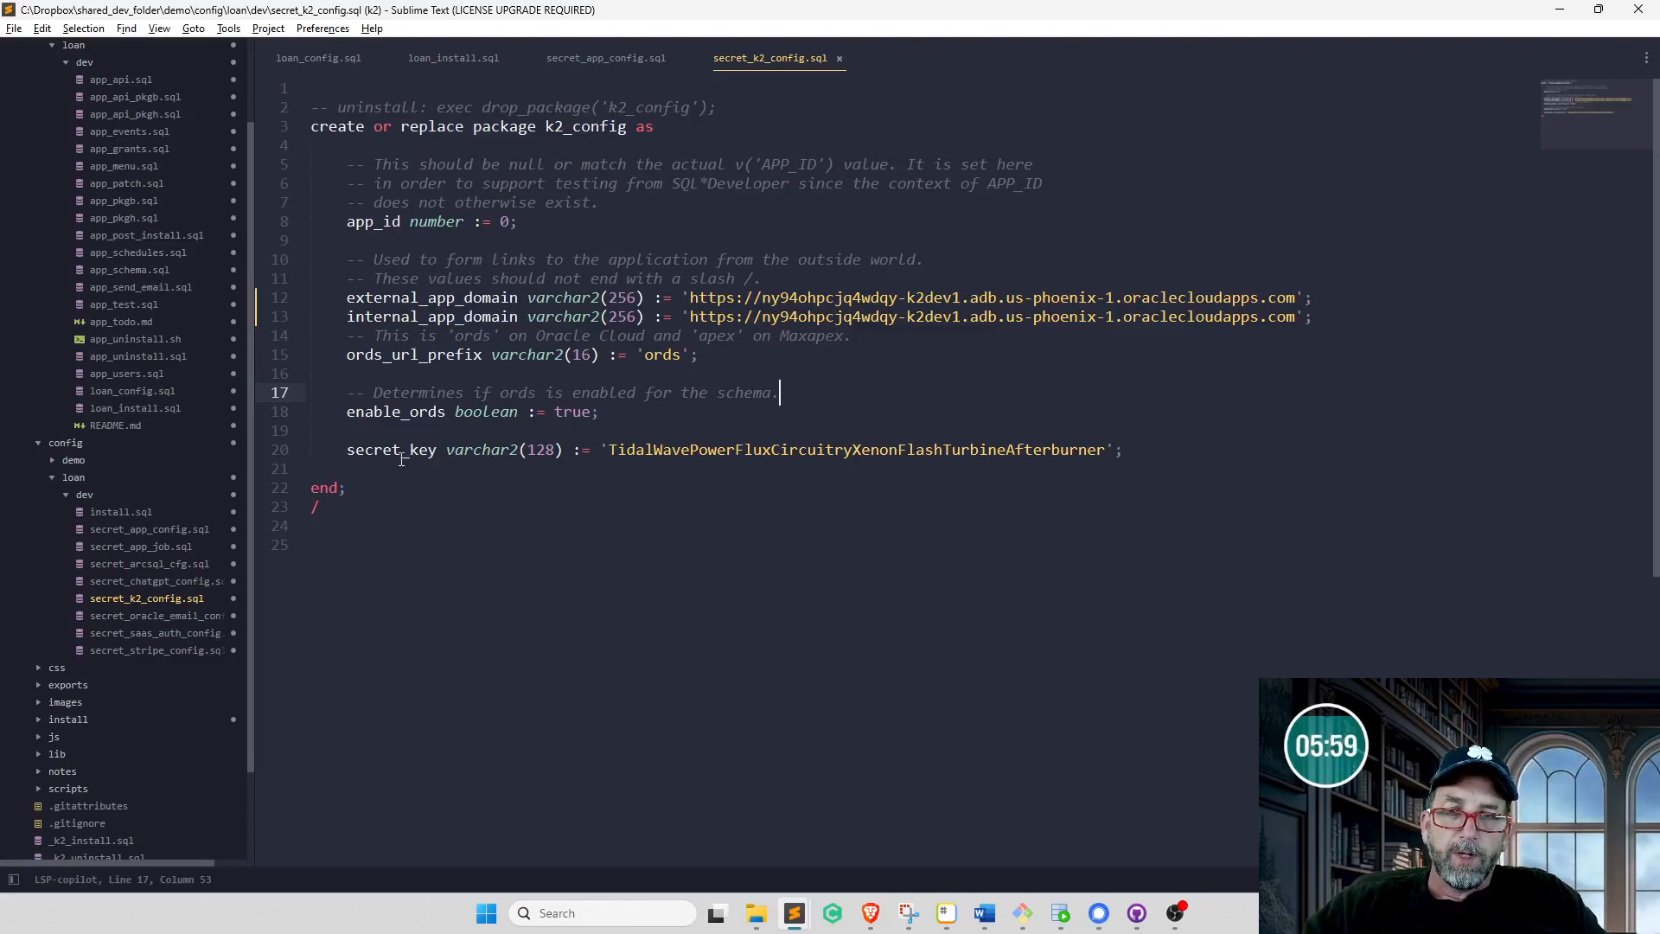
- Replace the secret_key string on line 20 with a new random value
{"action": "left_click_drag", "start_coordinate": [608, 450], "coordinate": [681, 449]}
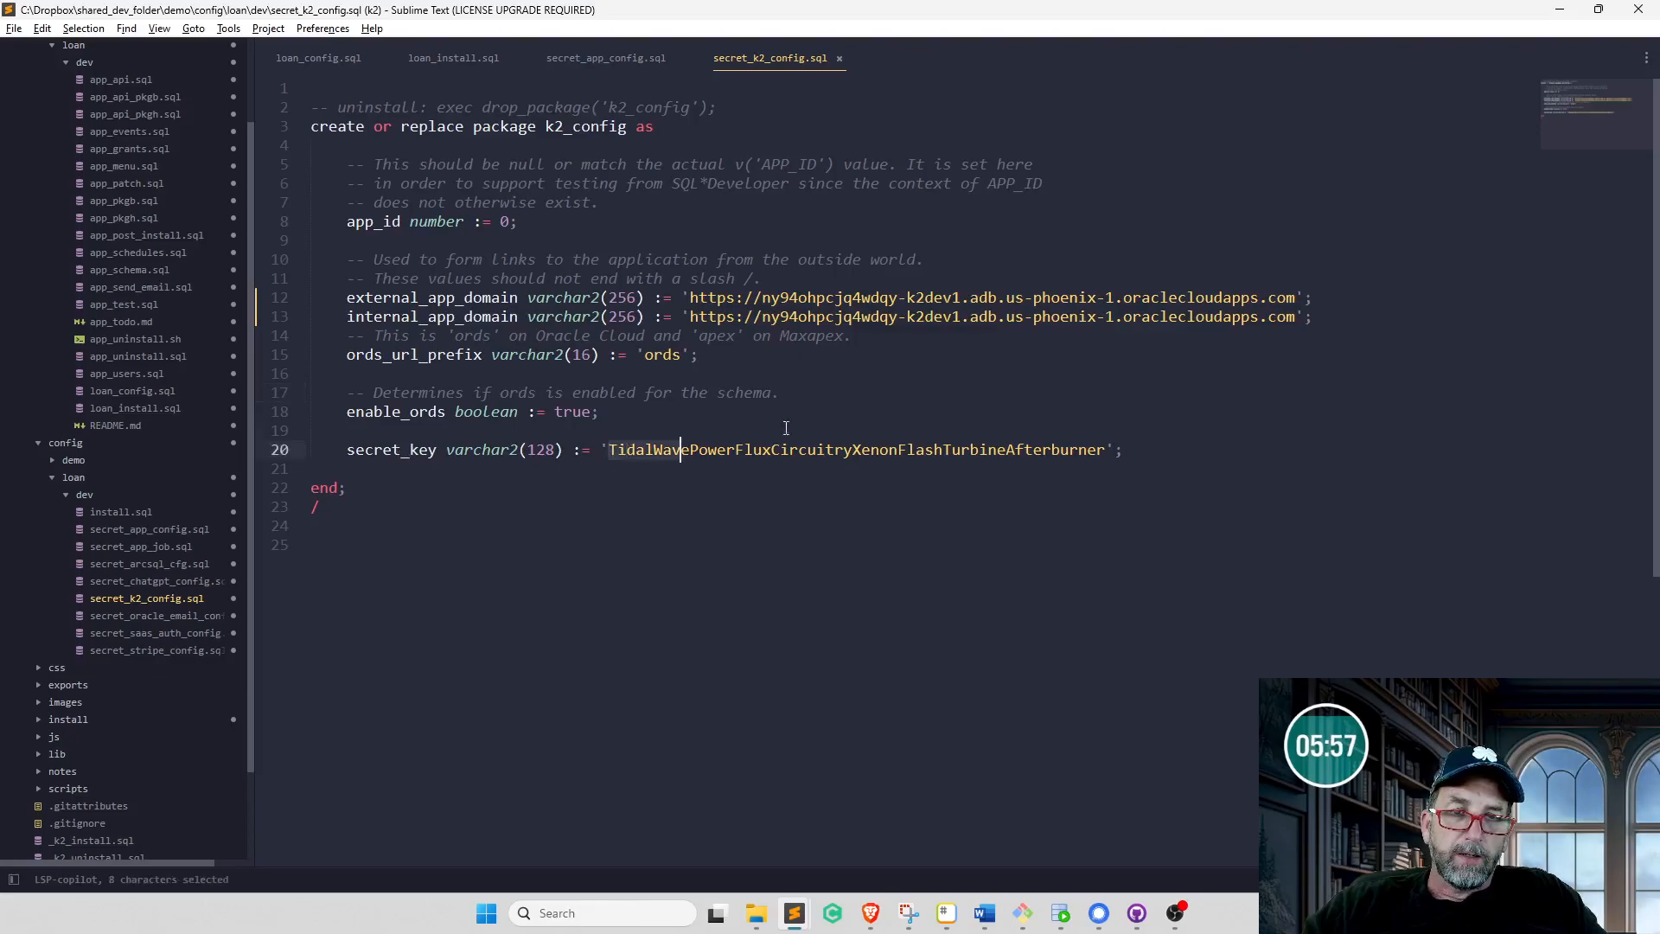
{"action": "double_click", "coordinate": [784, 450]}
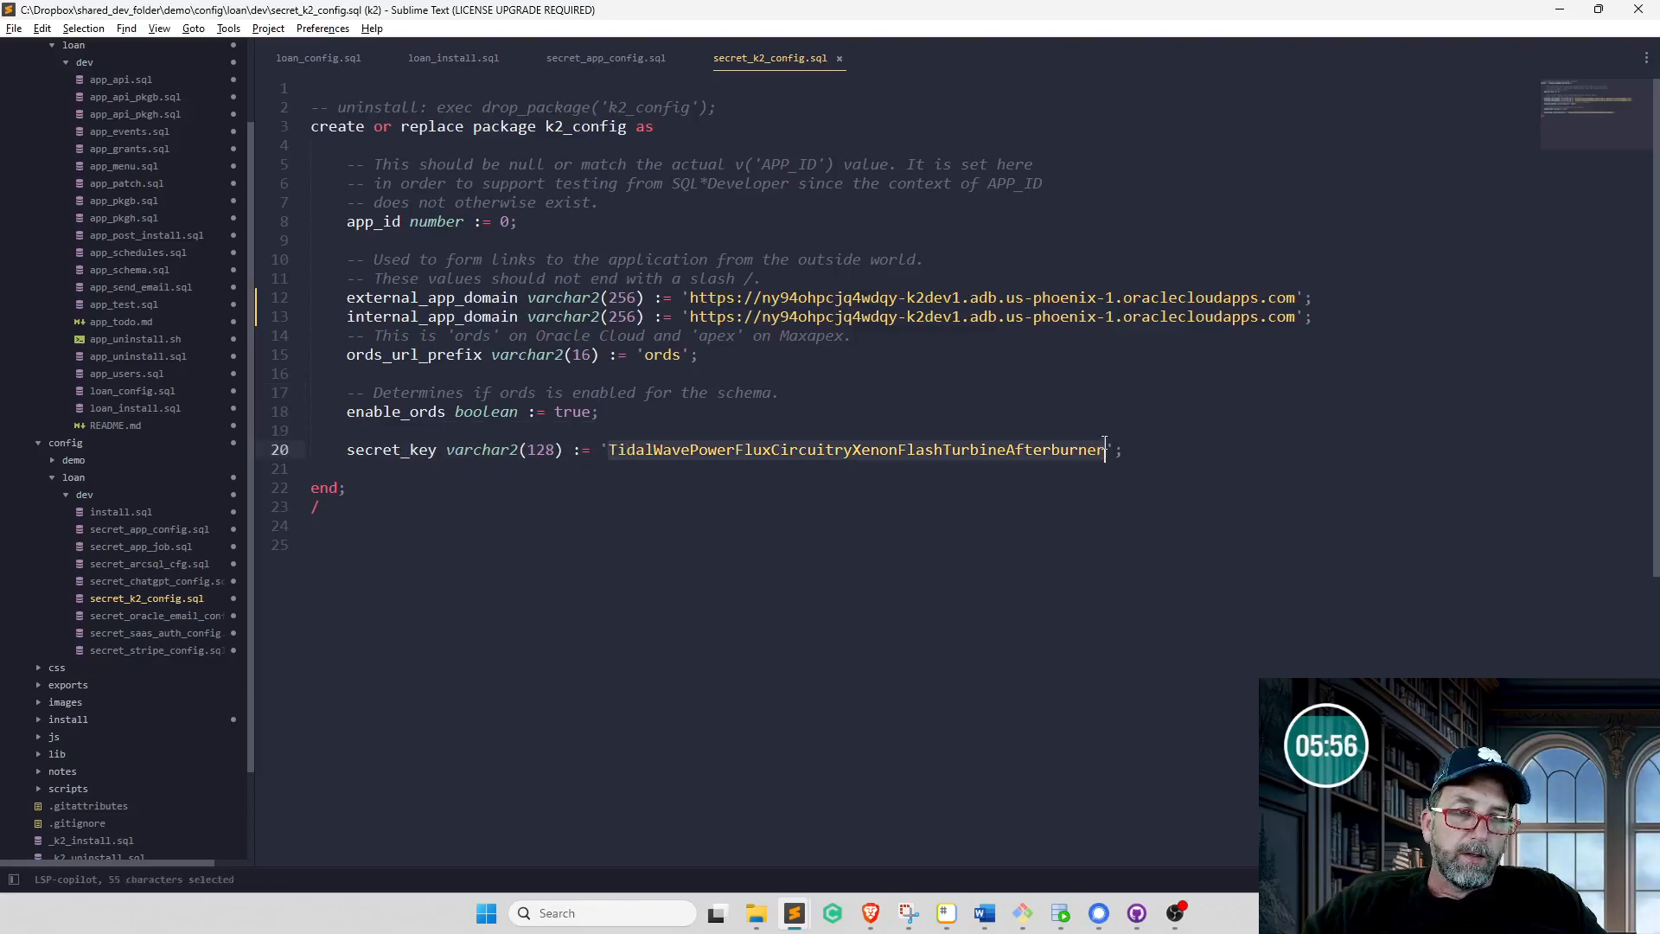
{"action": "left_click", "coordinate": [781, 450]}
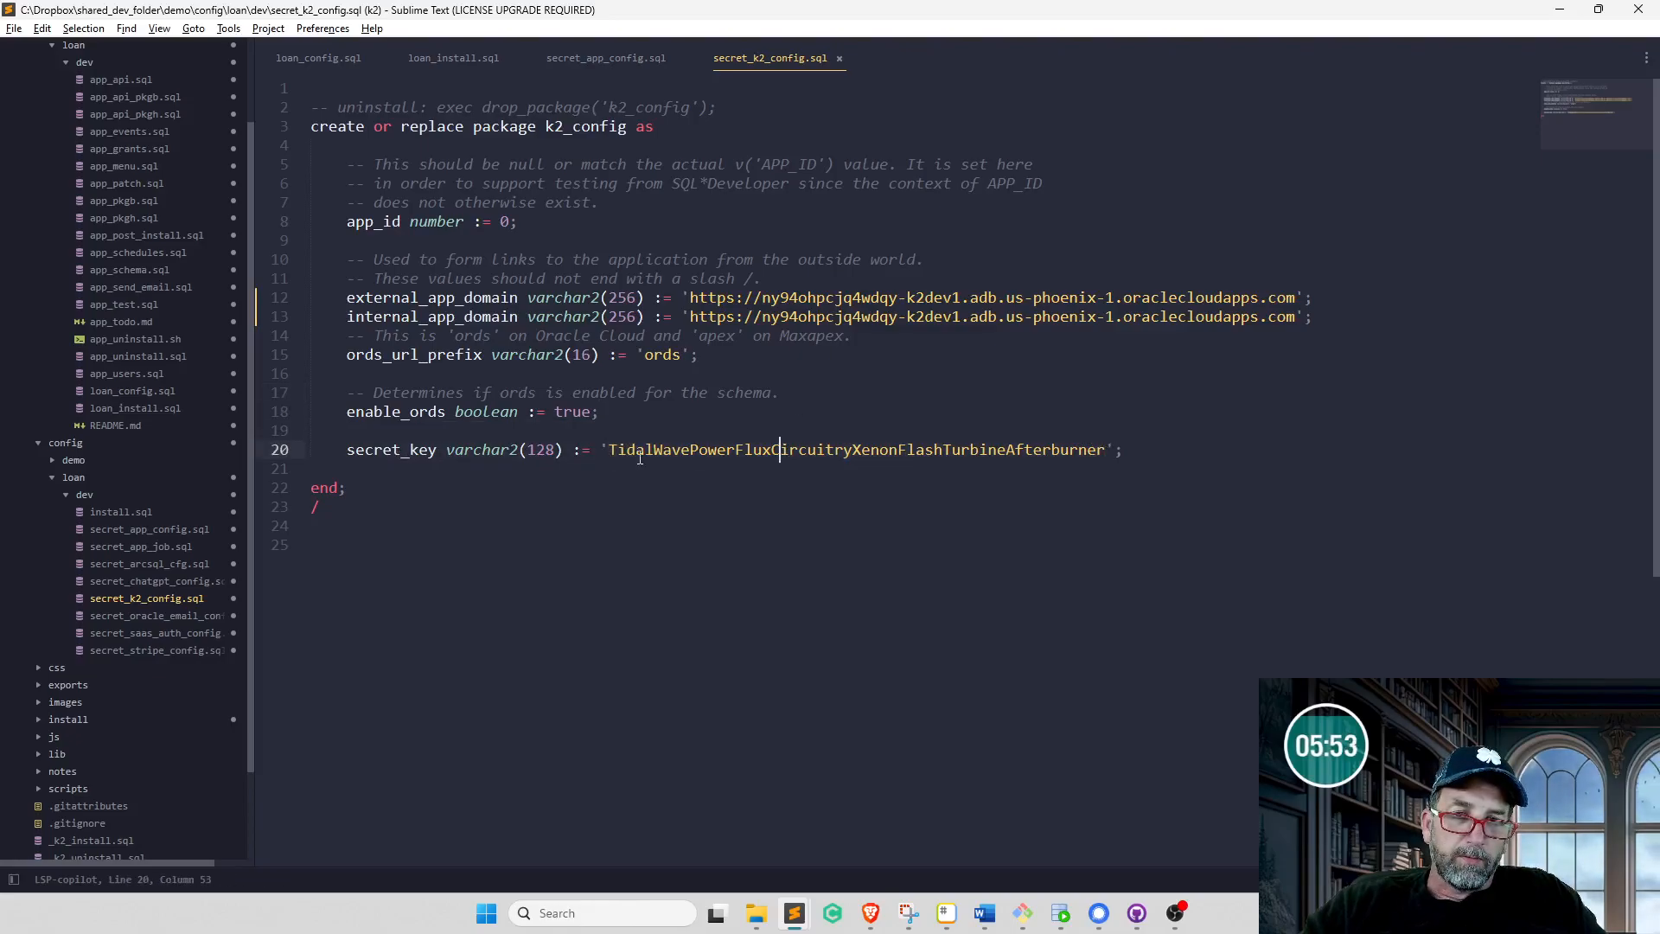
{"action": "left_click_drag", "start_coordinate": [609, 450], "coordinate": [1107, 445]}
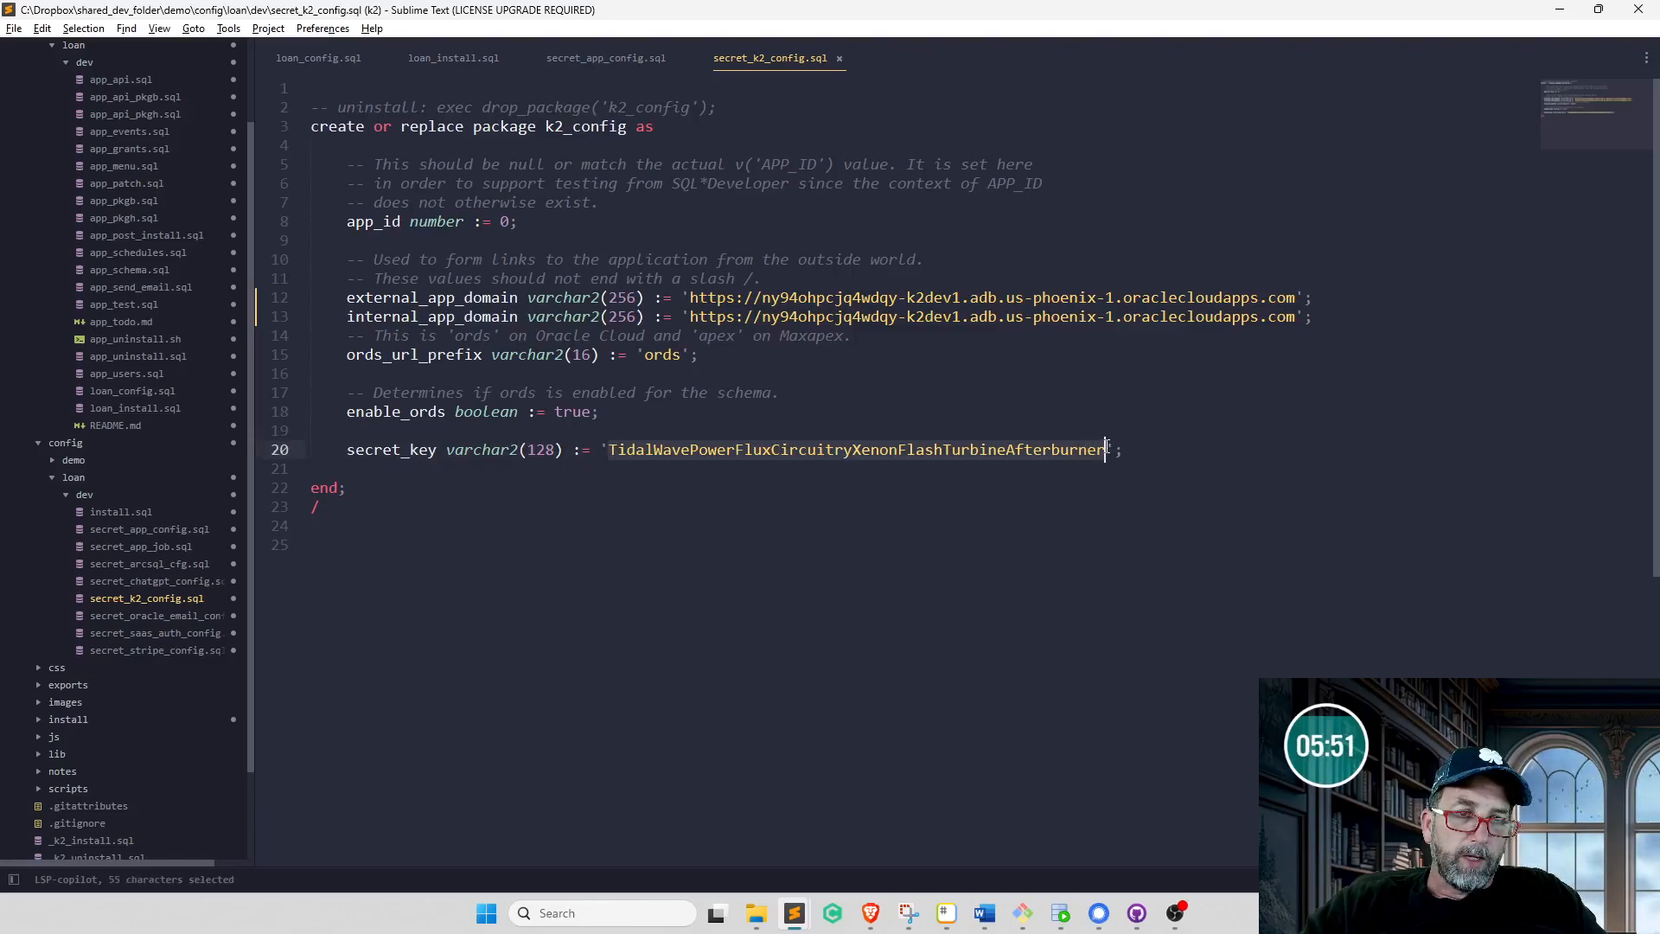
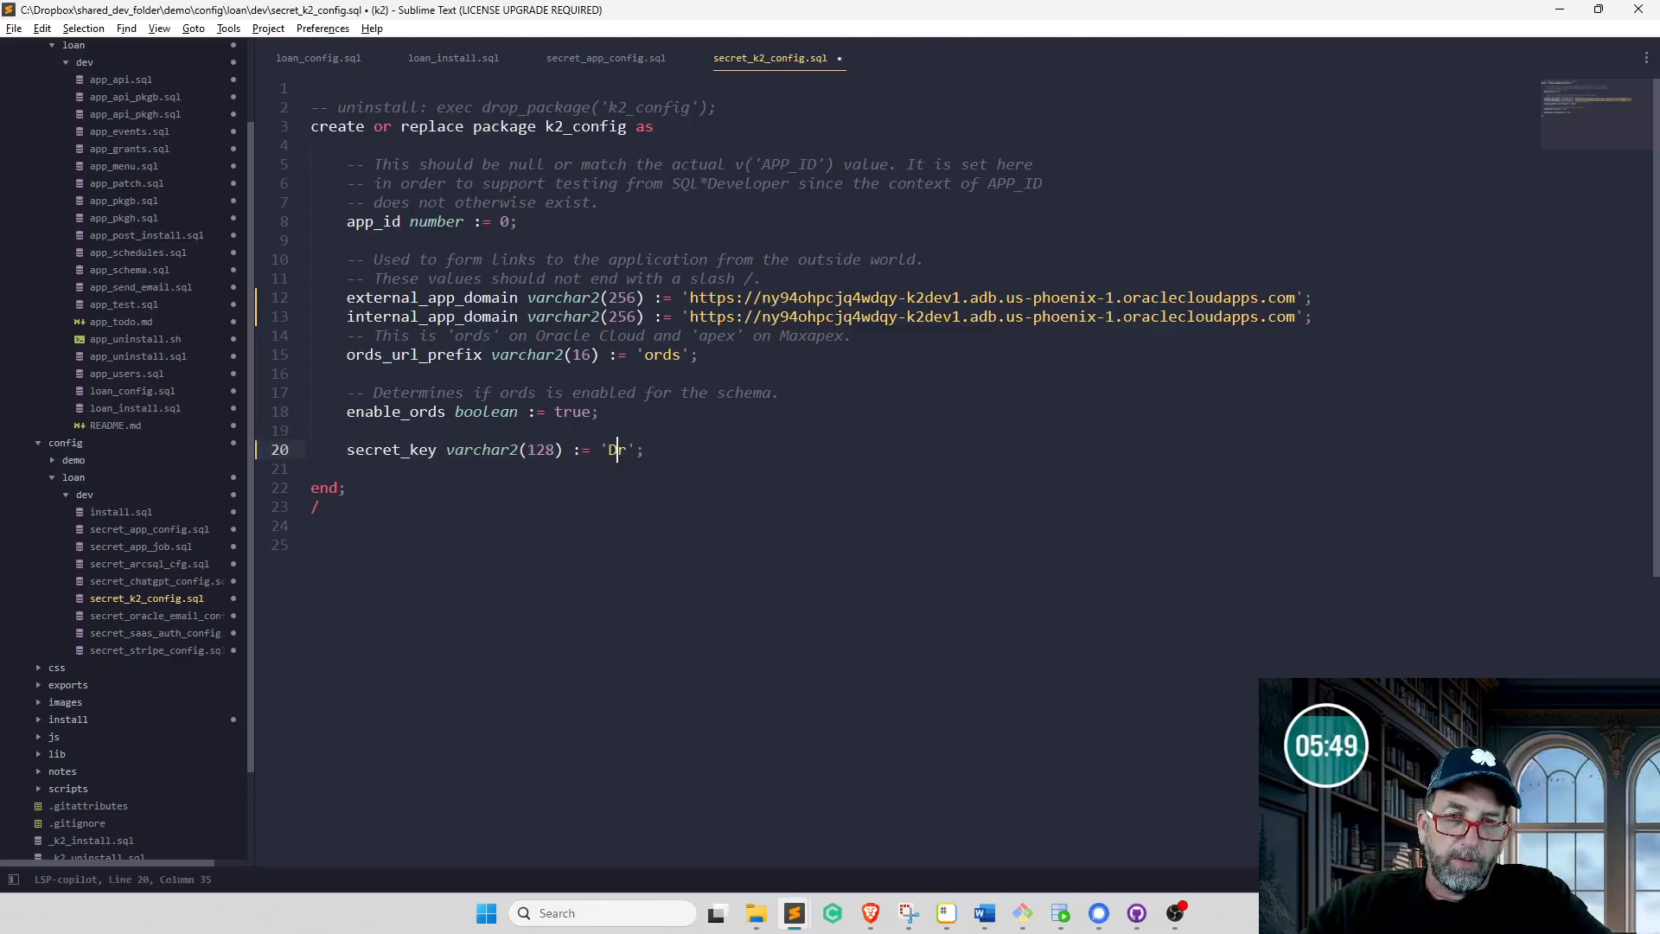
{"action": "key", "text": "Right"}
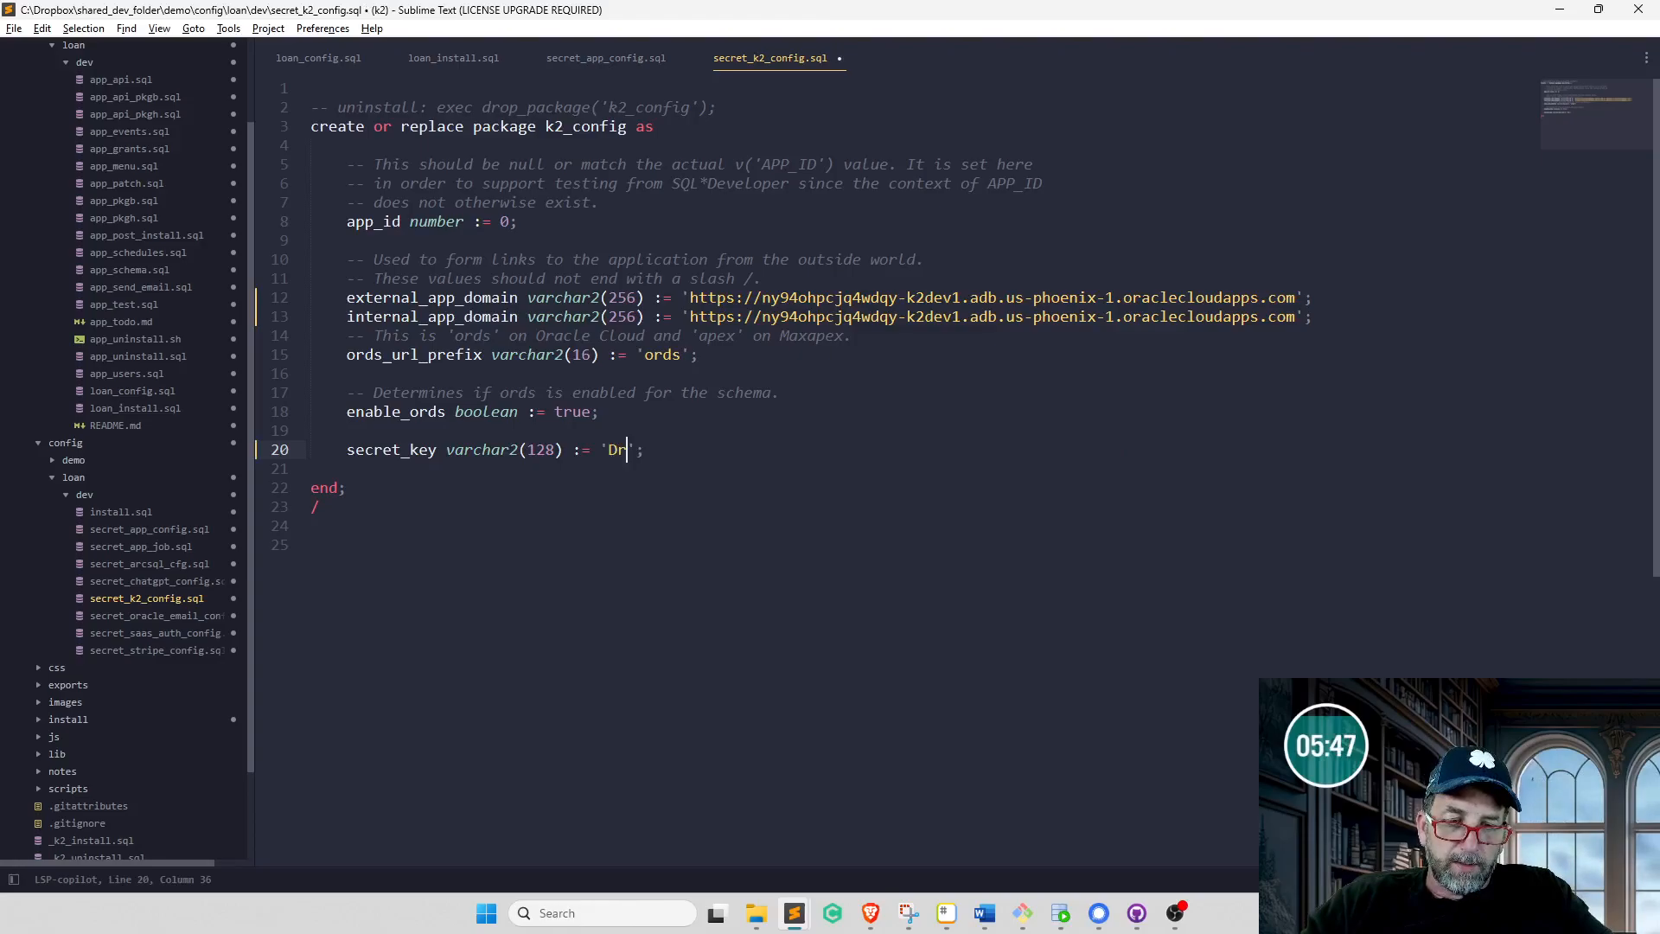
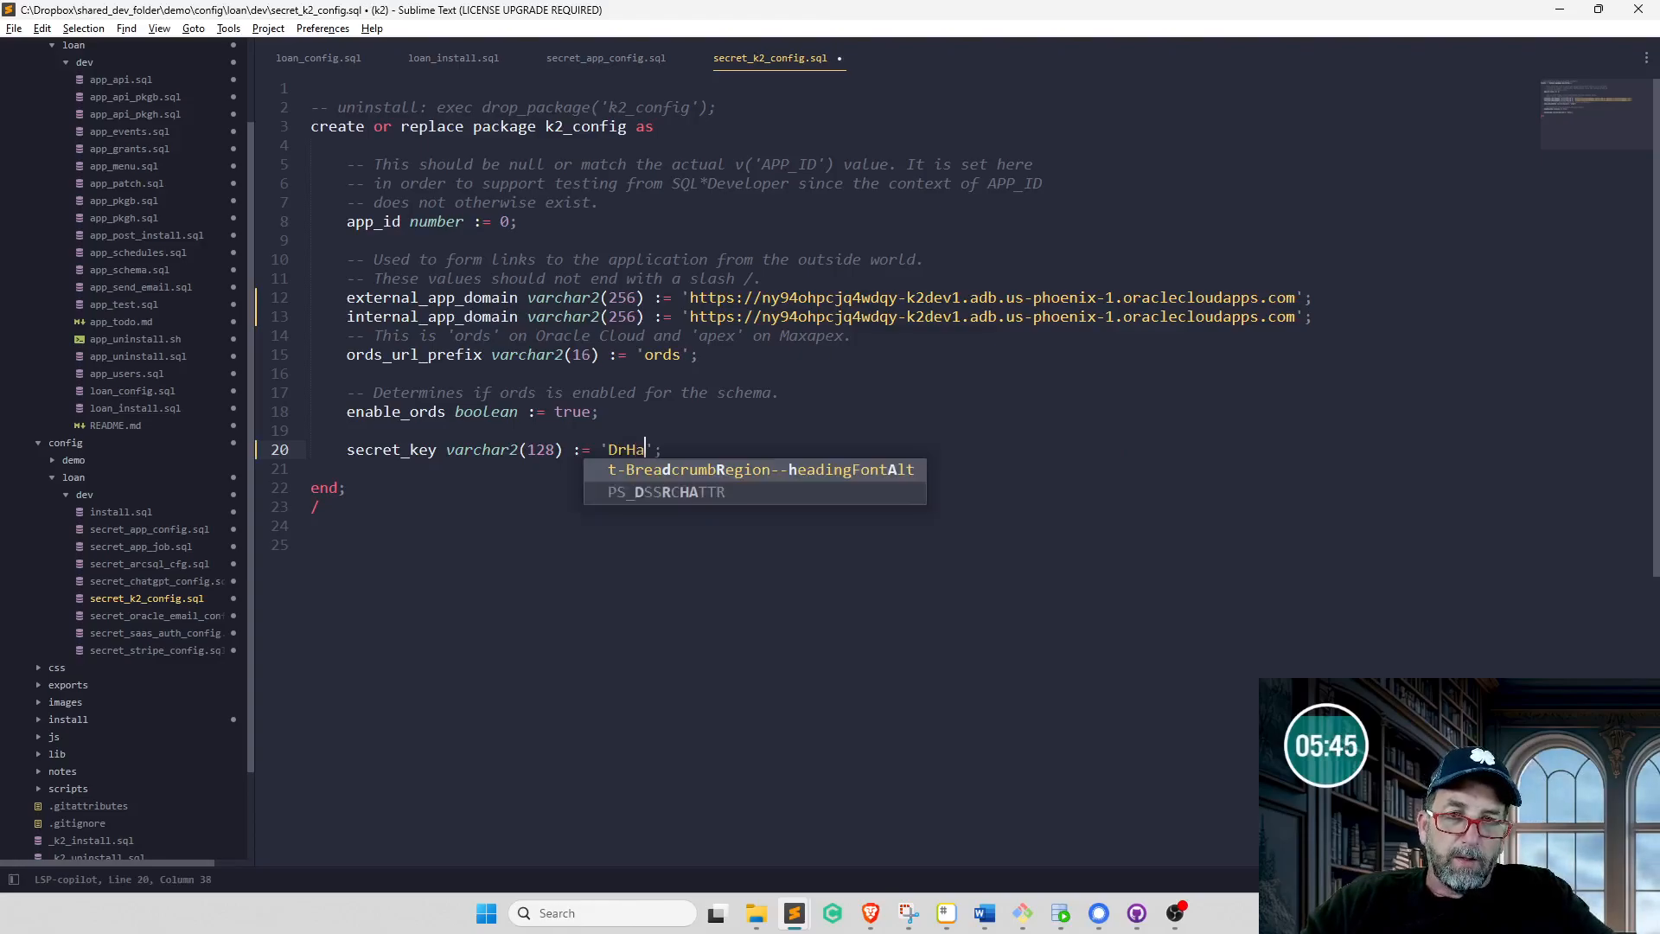
{"action": "key", "text": "Return"}
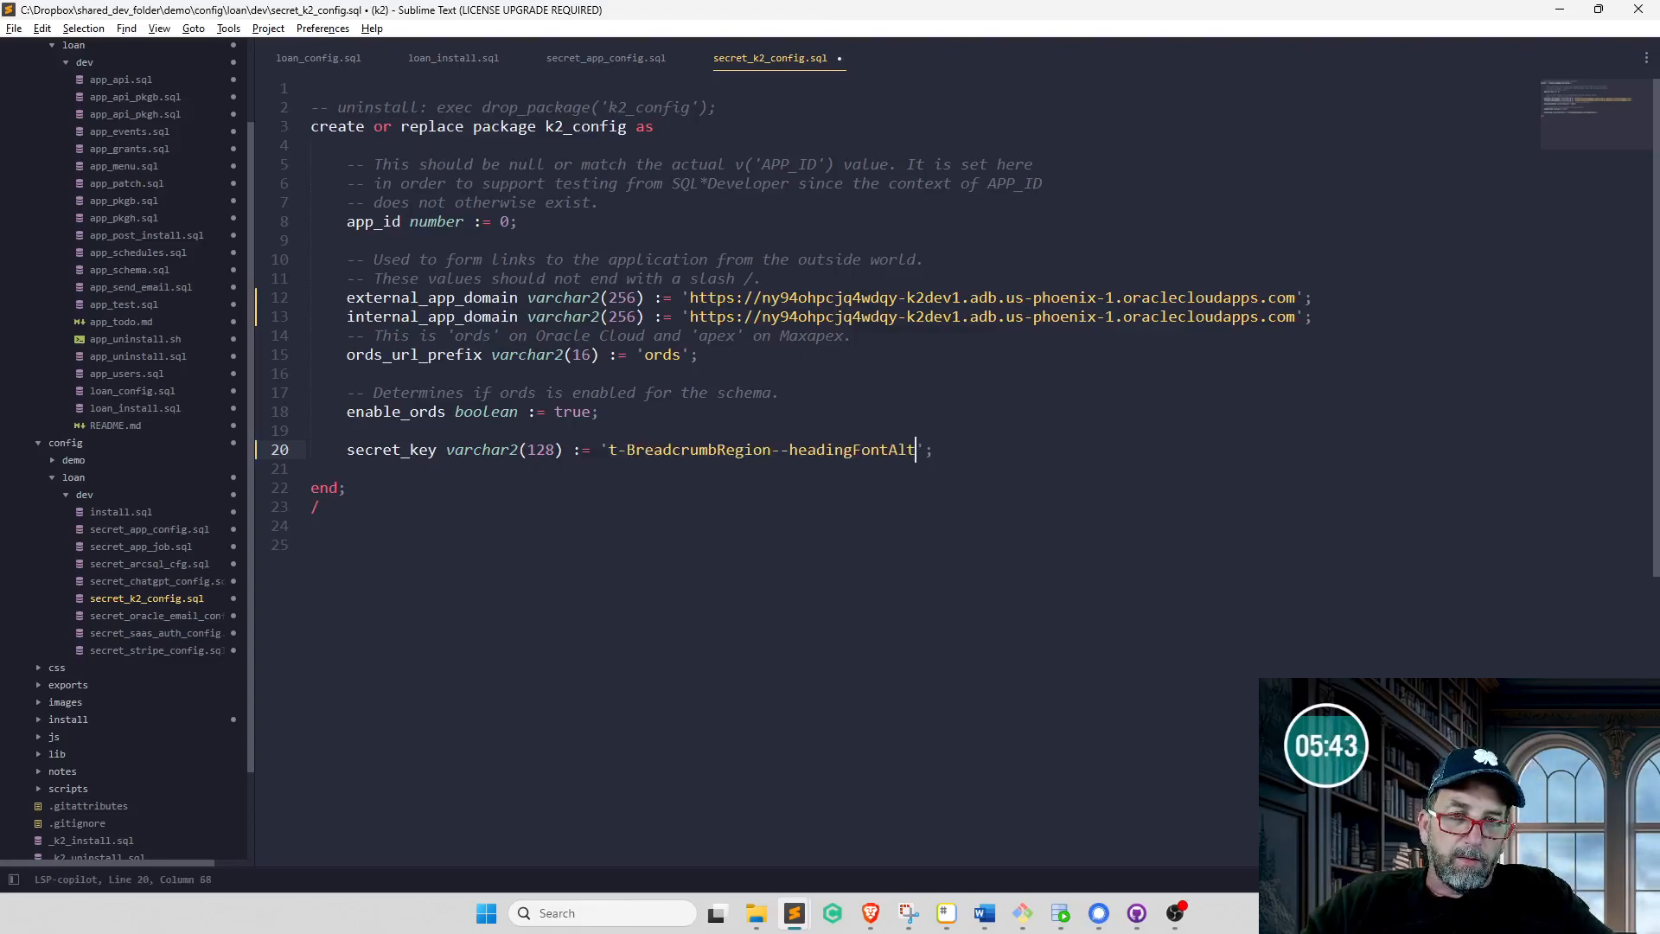
{"action": "key", "text": "Tab"}
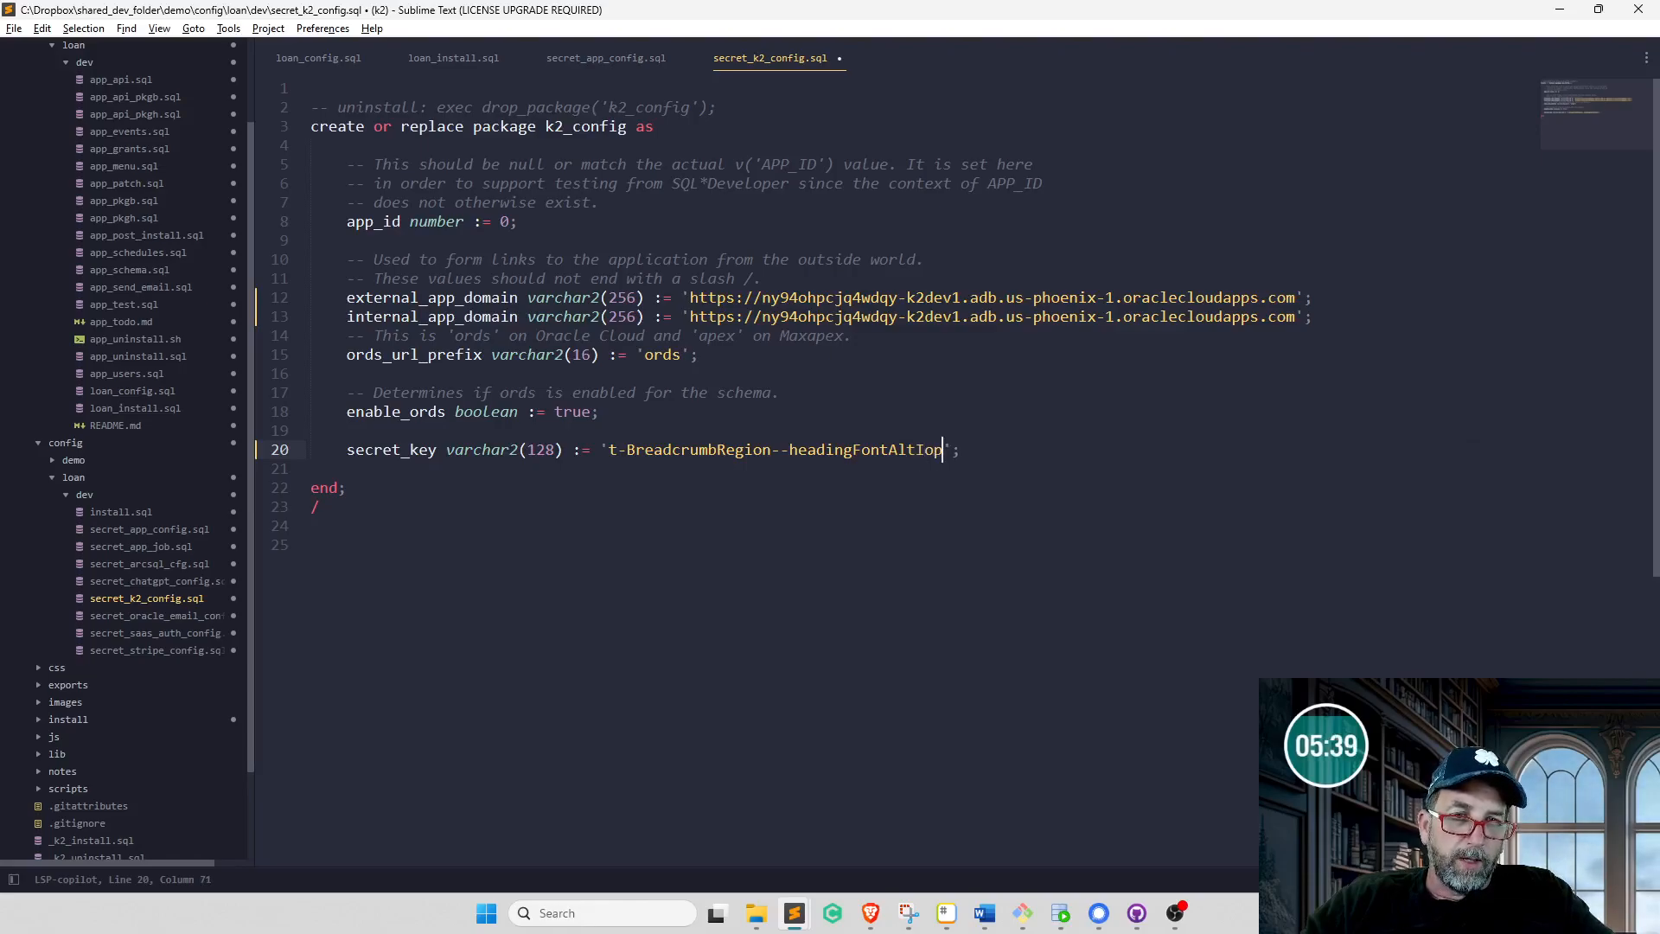
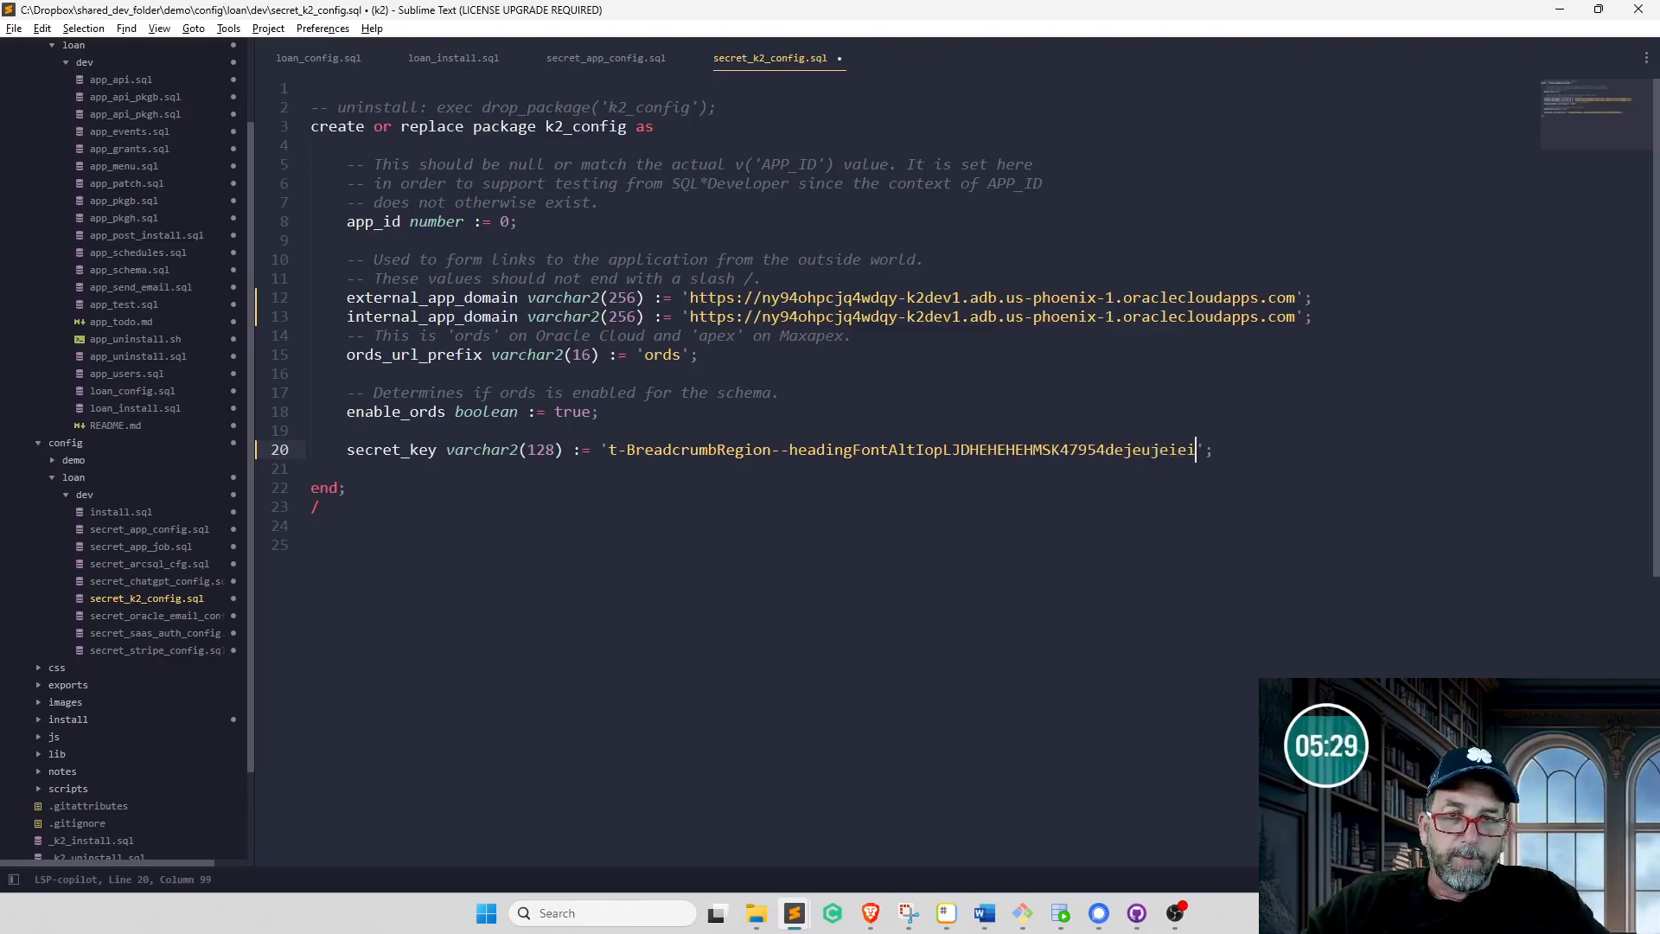
- Save secret_k2_config.sql with the new key
{"action": "key", "text": "Up"}
{"action": "key", "text": "Up"}
{"action": "key", "text": "Up"}
{"action": "key", "text": "Up"}
{"action": "key", "text": "Up"}
{"action": "left_click", "coordinate": [574, 439]}
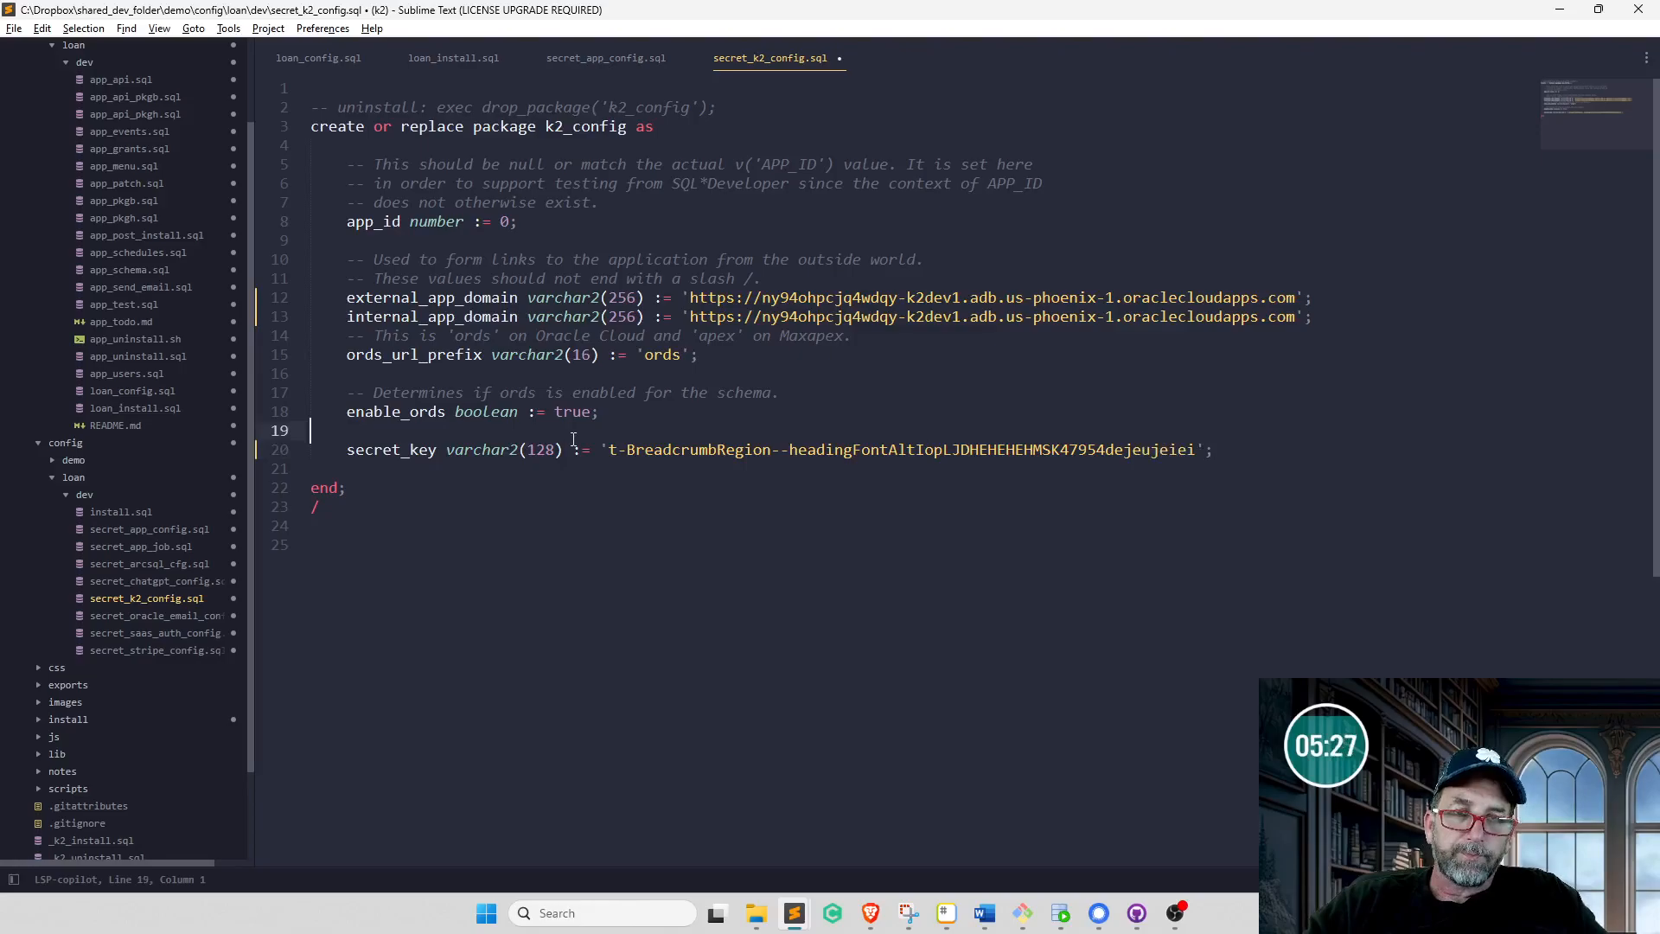
{"action": "key", "text": "ctrl+s"}
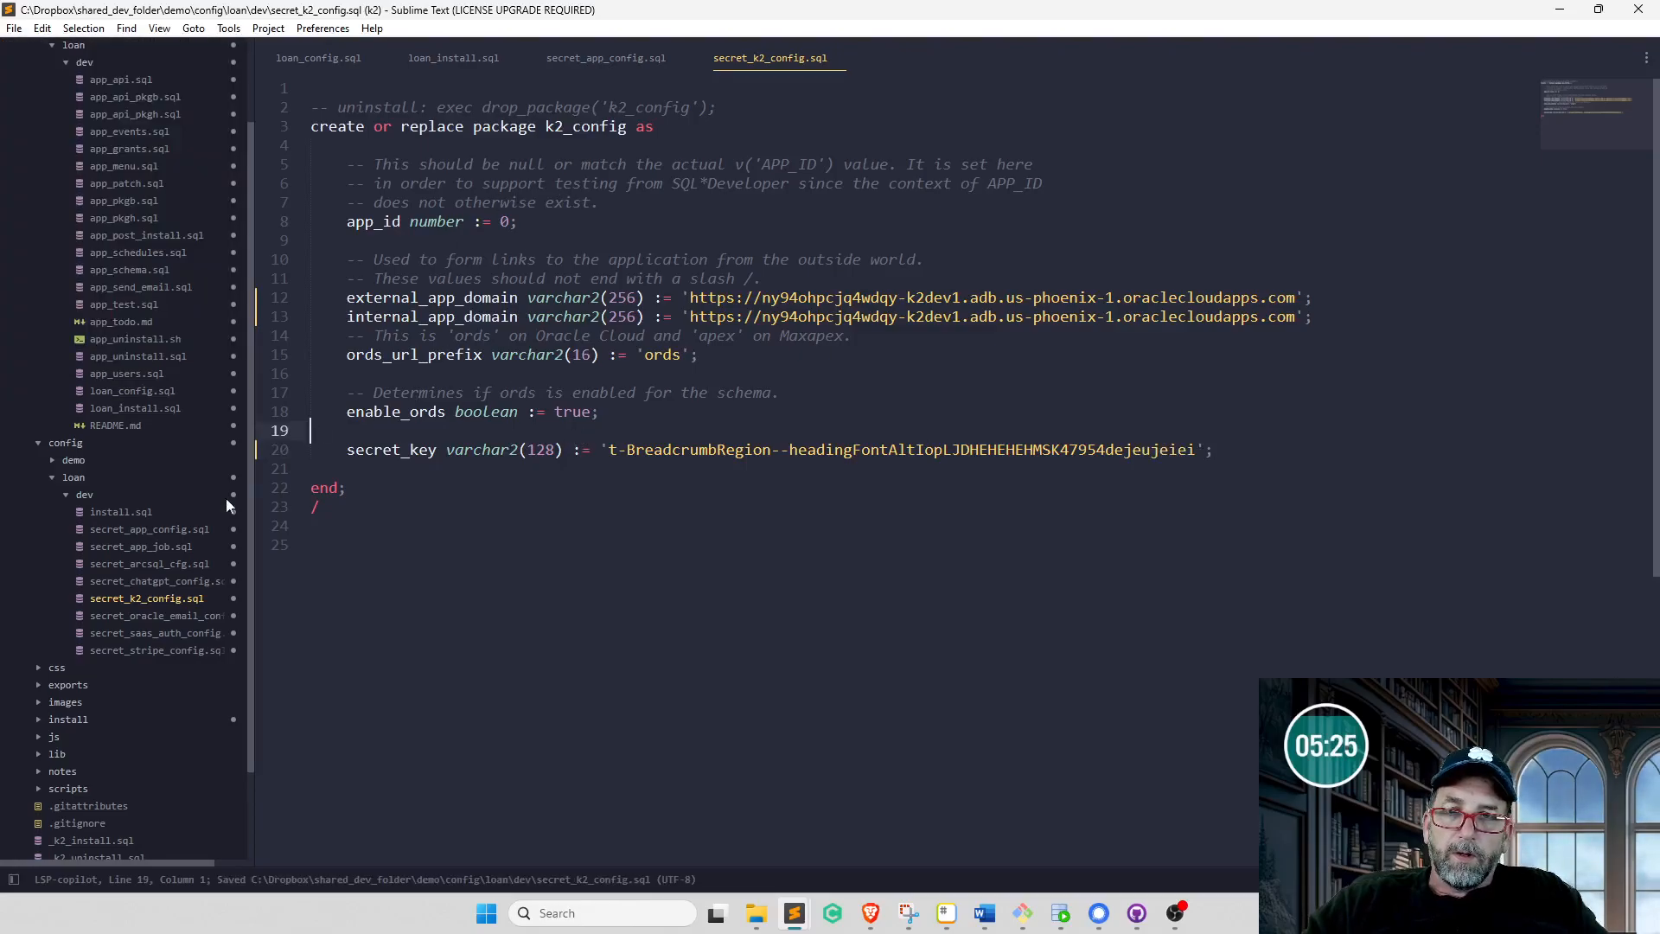
- Glance at secret_oracle_email_config.sql, then open secret_saas_auth_config.sql
{"action": "left_click", "coordinate": [163, 619]}
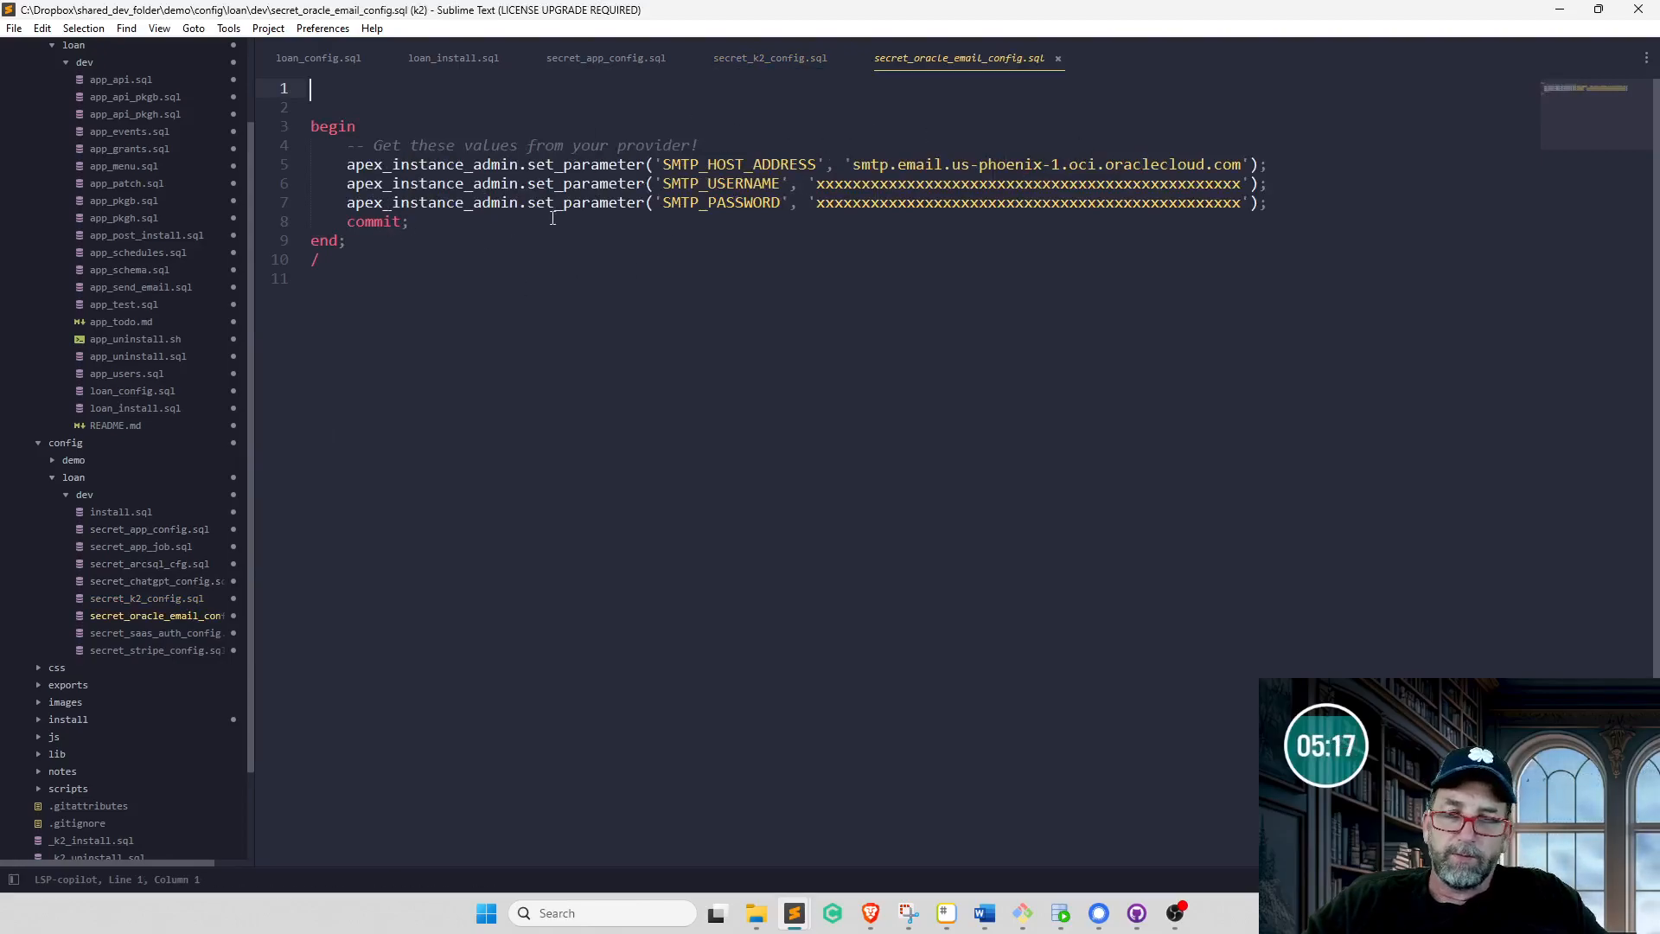
{"action": "left_click", "coordinate": [181, 637]}
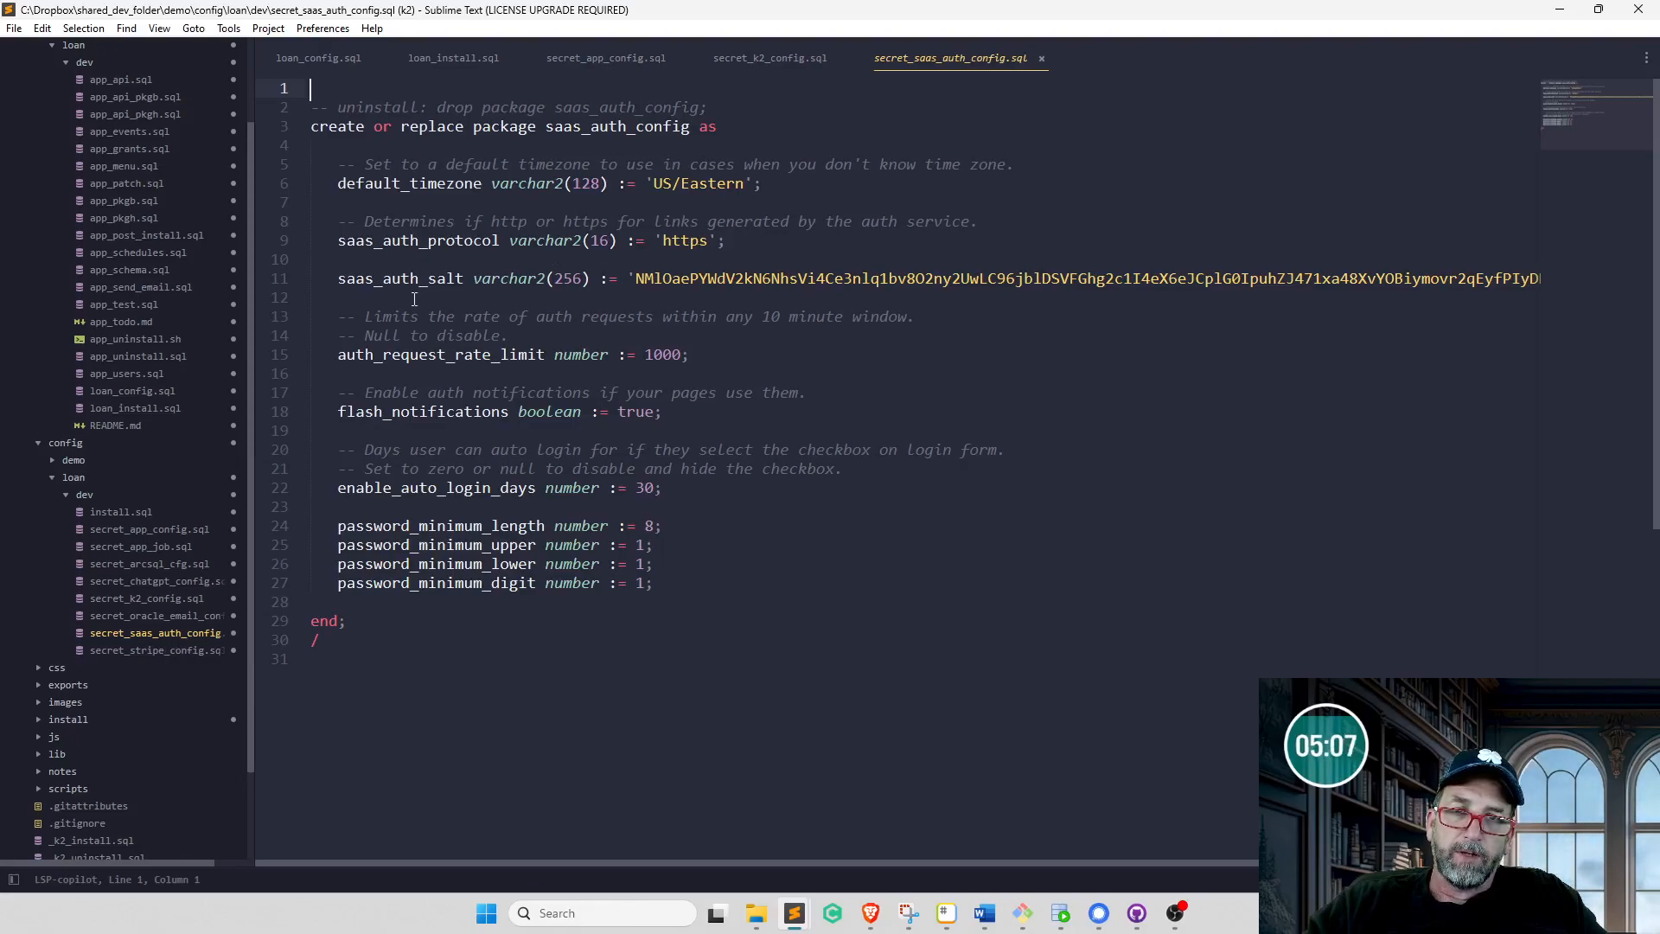
- Overwrite part of the saas_auth_salt value with new random characters and save
{"action": "left_click_drag", "start_coordinate": [799, 282], "coordinate": [1307, 284]}
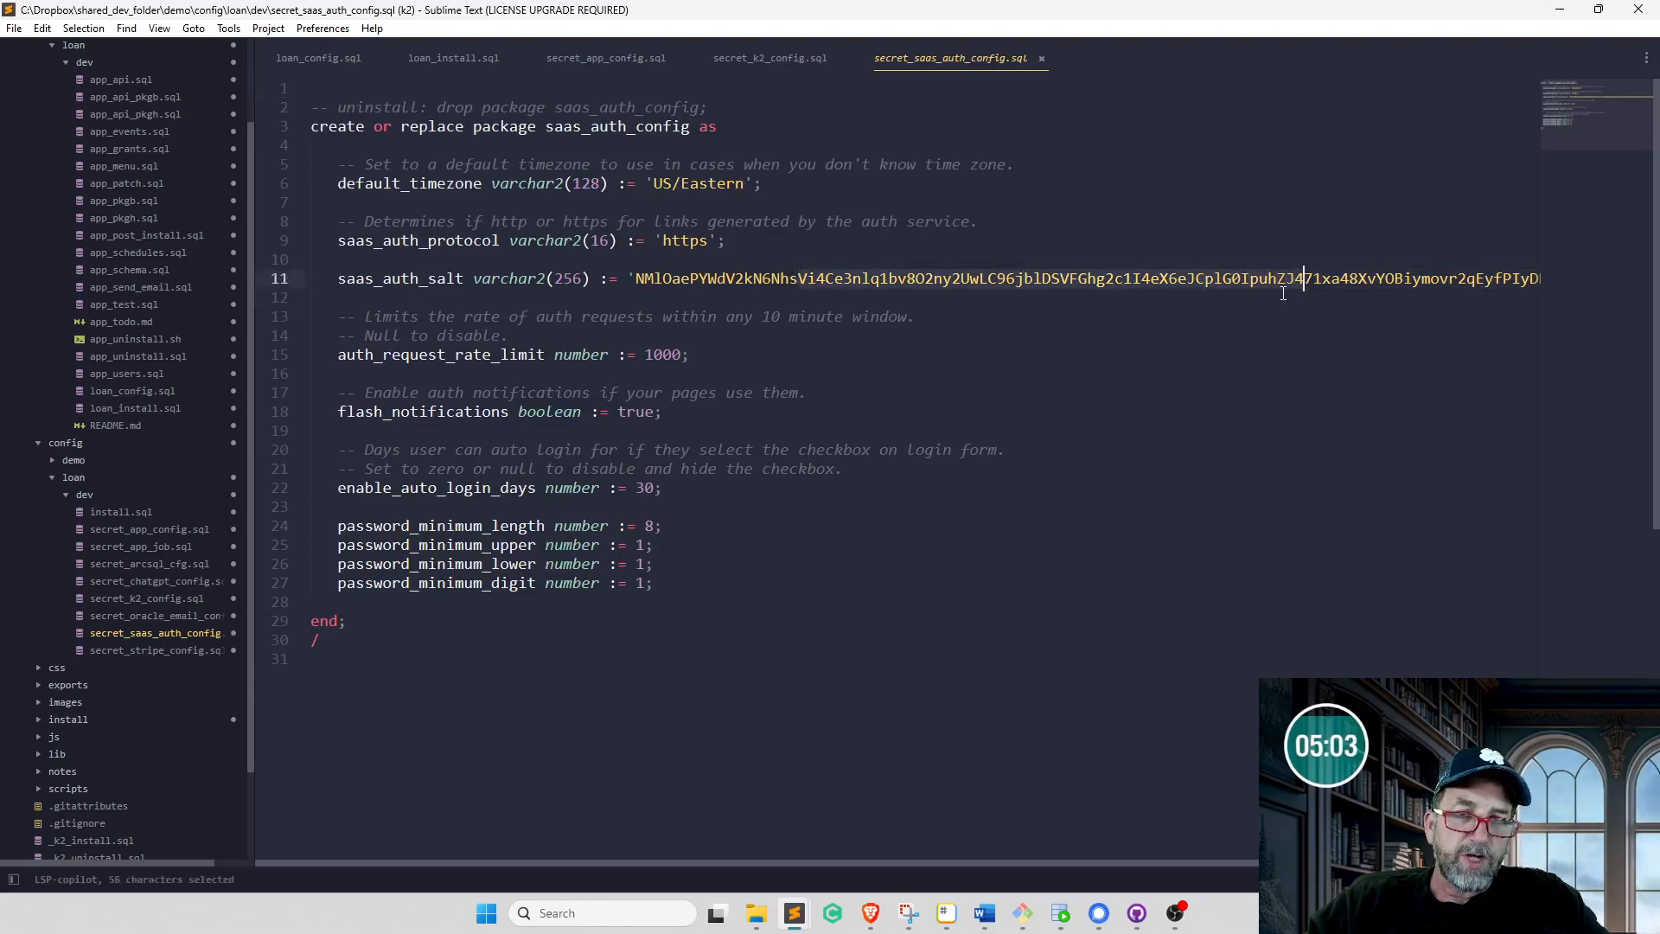
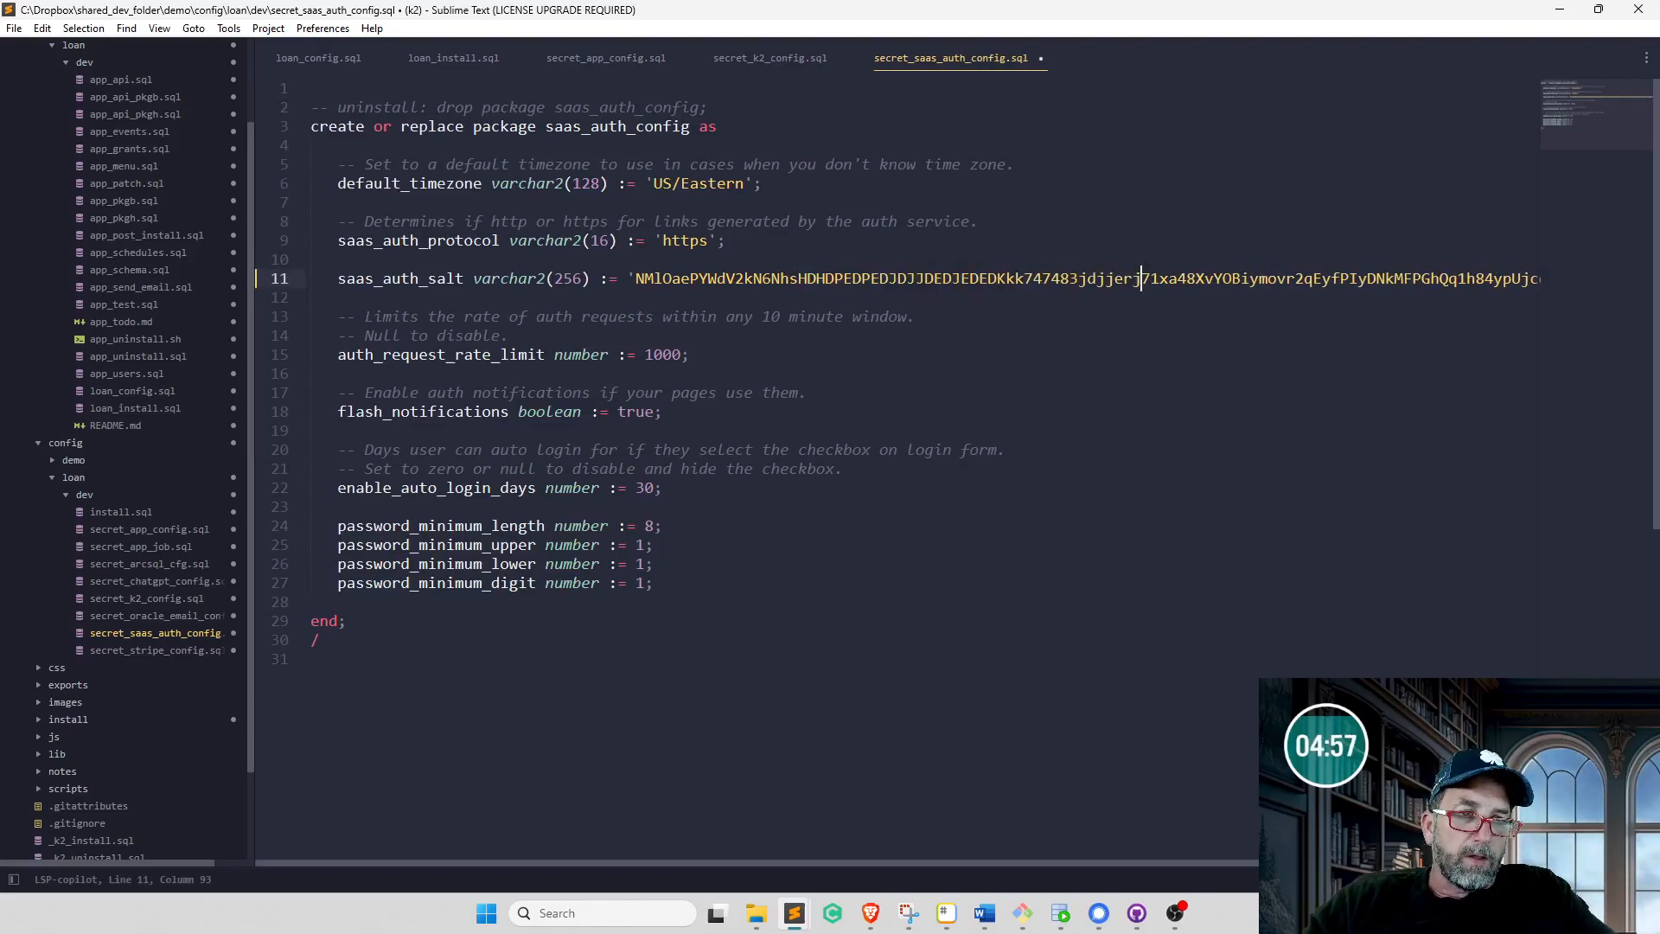
{"action": "left_click", "coordinate": [737, 372]}
{"action": "key", "text": "alt+f"}
{"action": "key", "text": "s"}
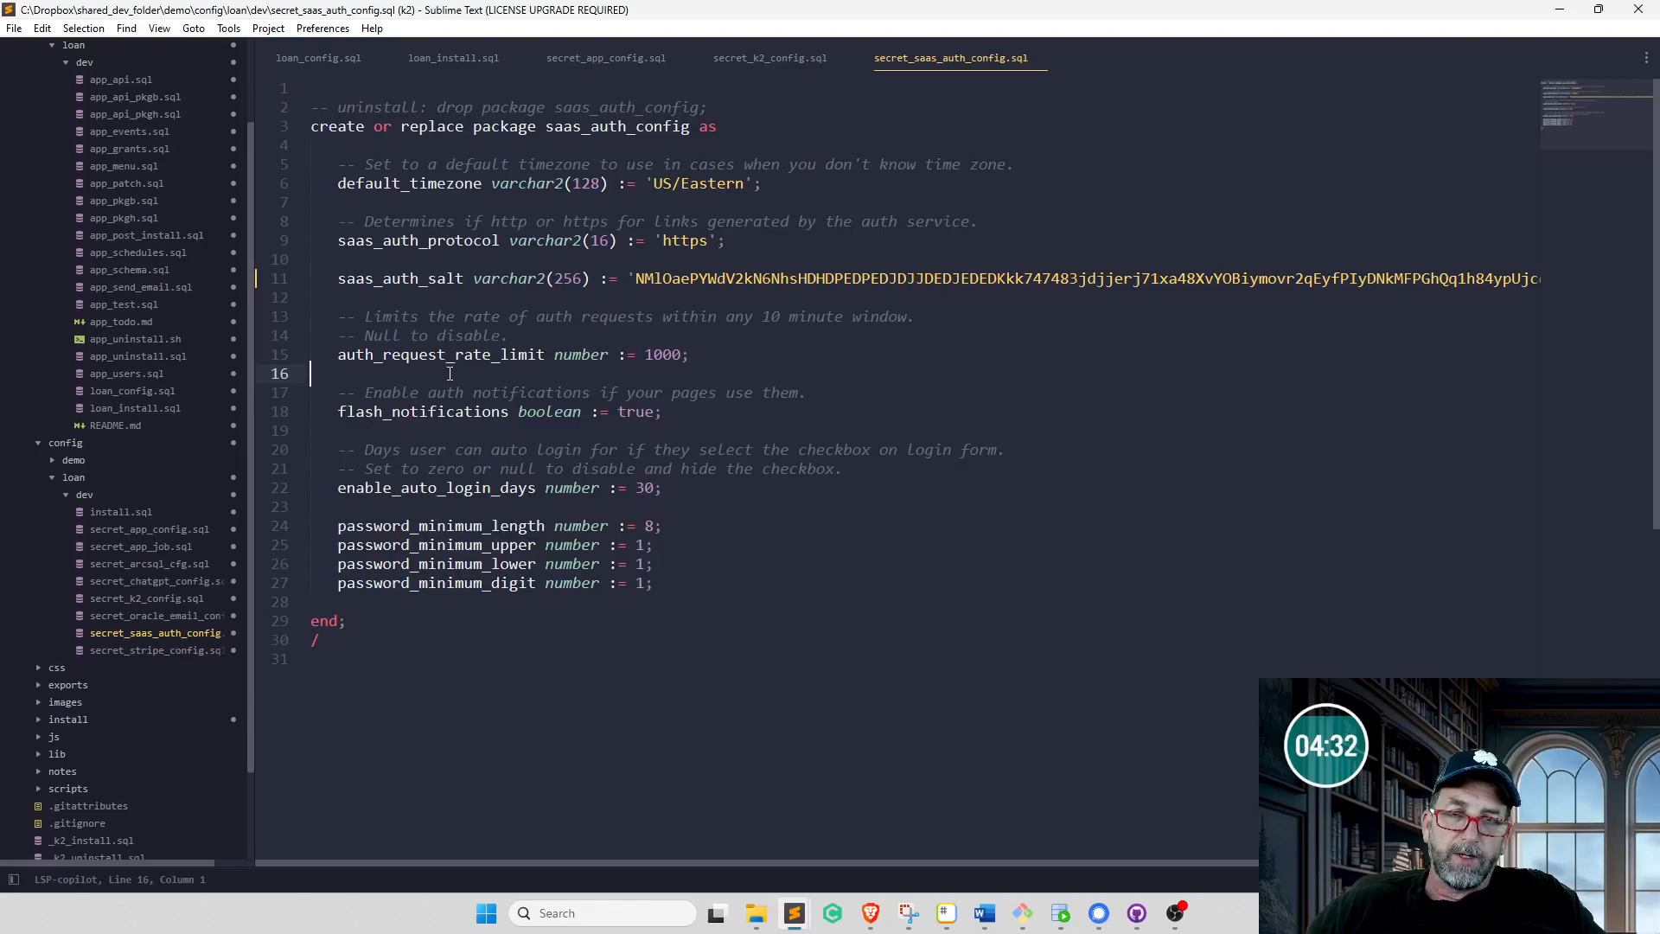
- Resave the saas auth config, then open secret_stripe_config.sql with the file list widened
{"action": "key", "text": "Return"}
{"action": "key", "text": "BackSpace"}
{"action": "key", "text": "Return"}
{"action": "key", "text": "BackSpace"}
{"action": "key", "text": "Return"}
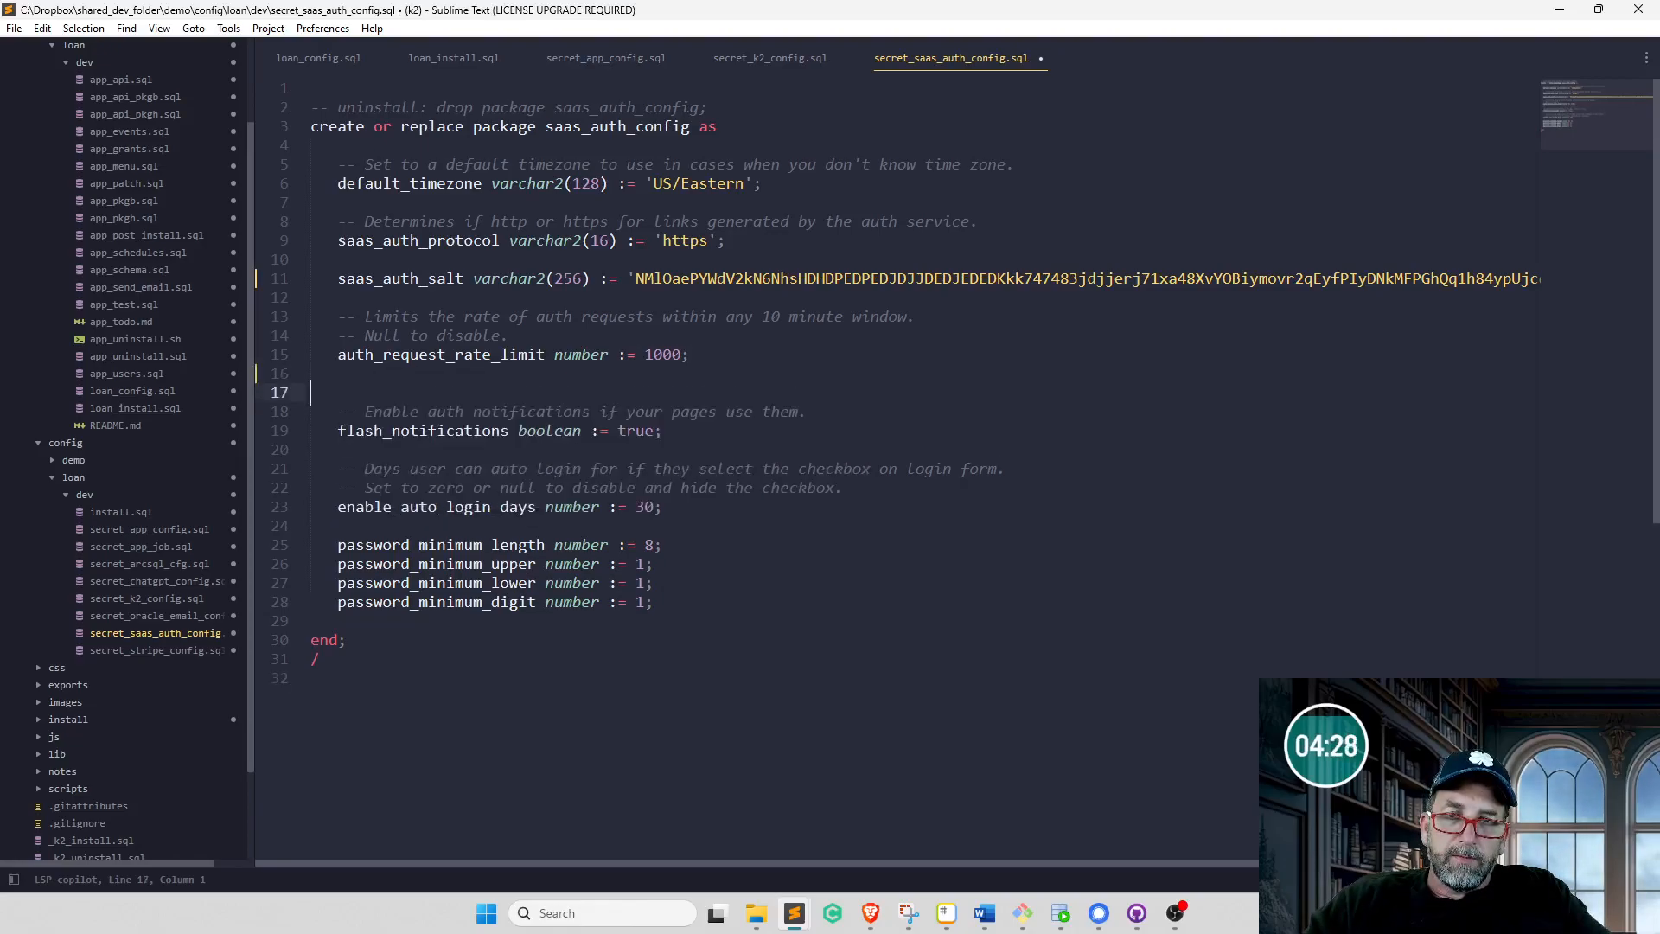
{"action": "key", "text": "BackSpace"}
{"action": "left_click", "coordinate": [638, 317]}
{"action": "key", "text": "alt+f"}
{"action": "key", "text": "s"}
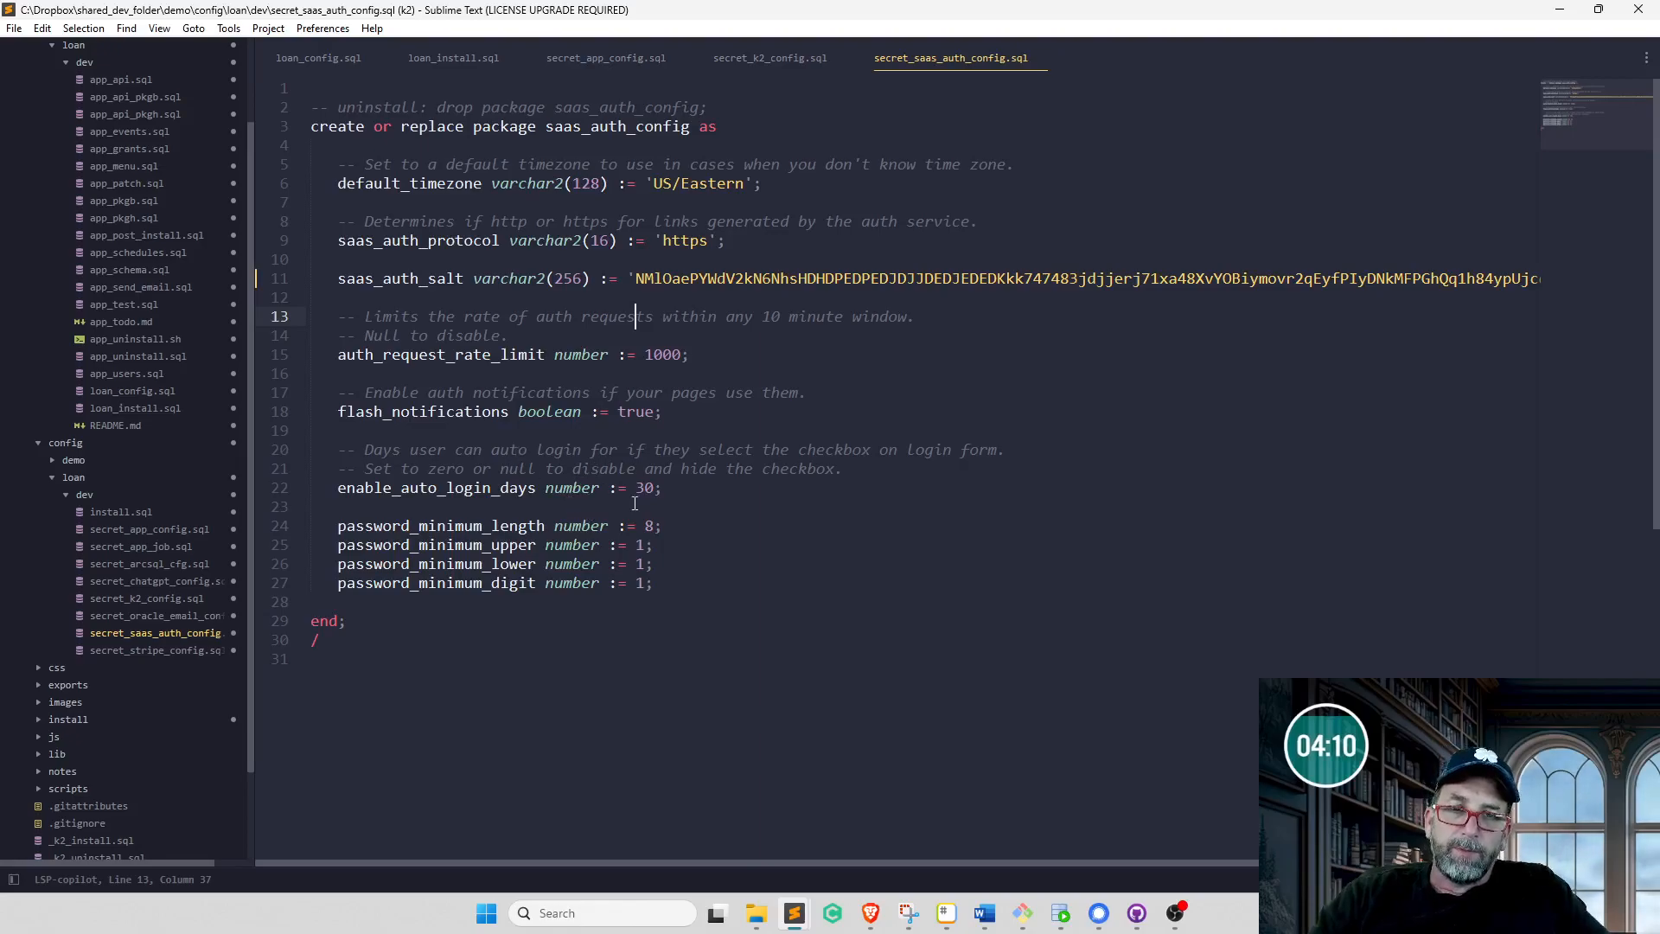
{"action": "left_click", "coordinate": [121, 651]}
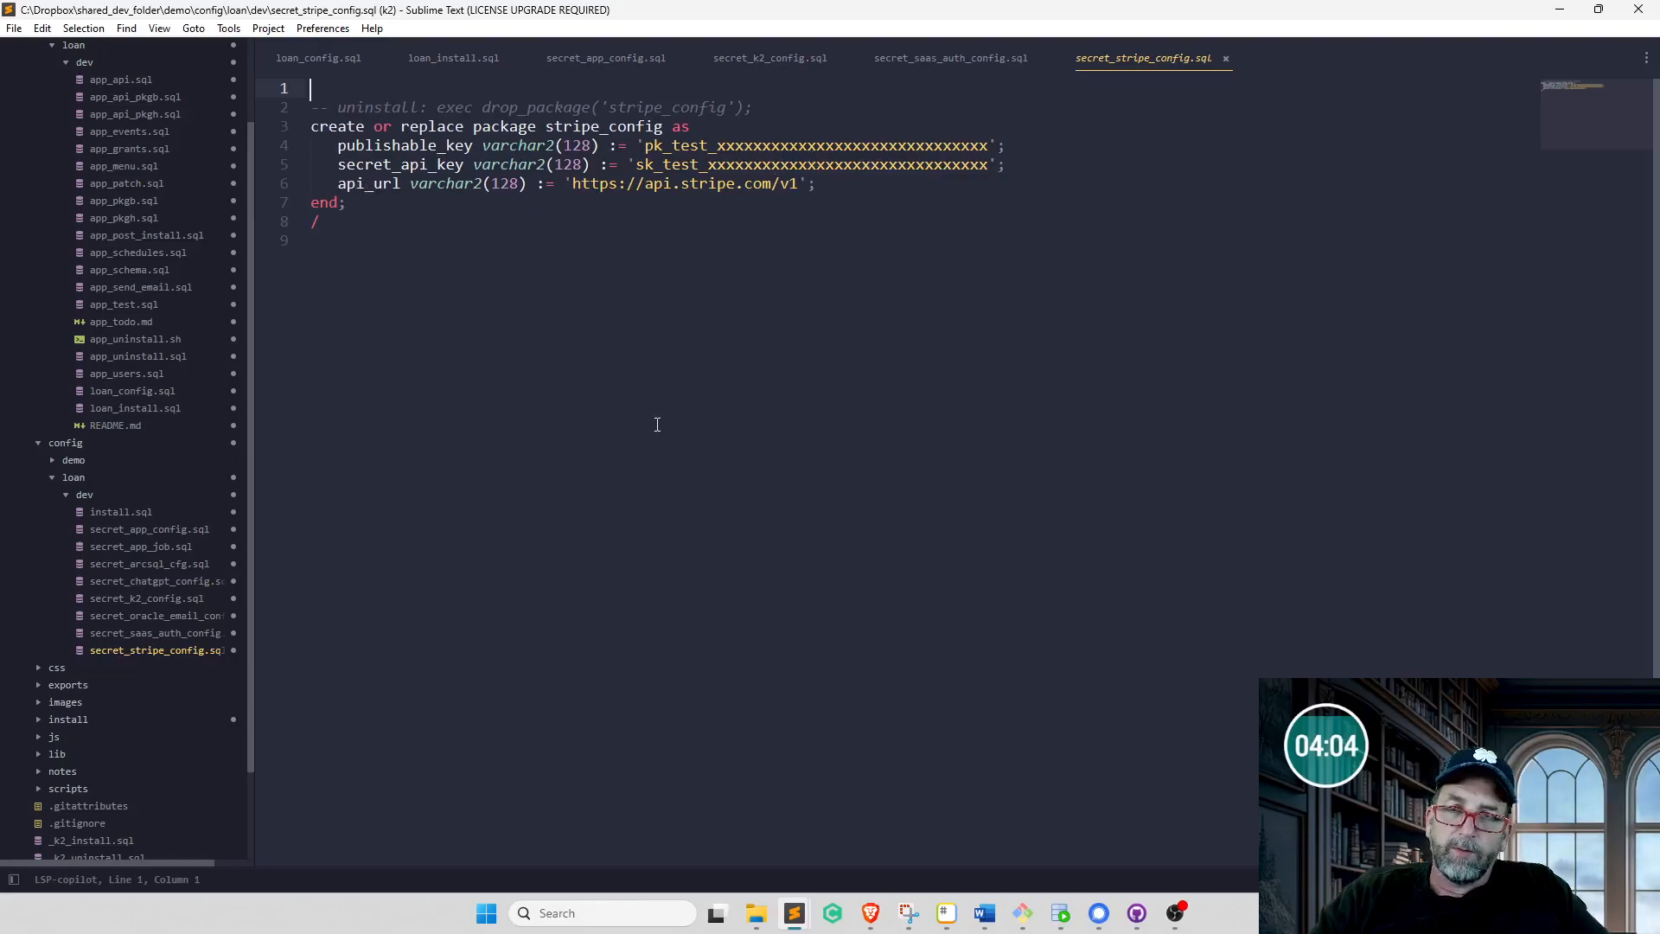
{"action": "left_click_drag", "start_coordinate": [252, 449], "coordinate": [290, 443]}
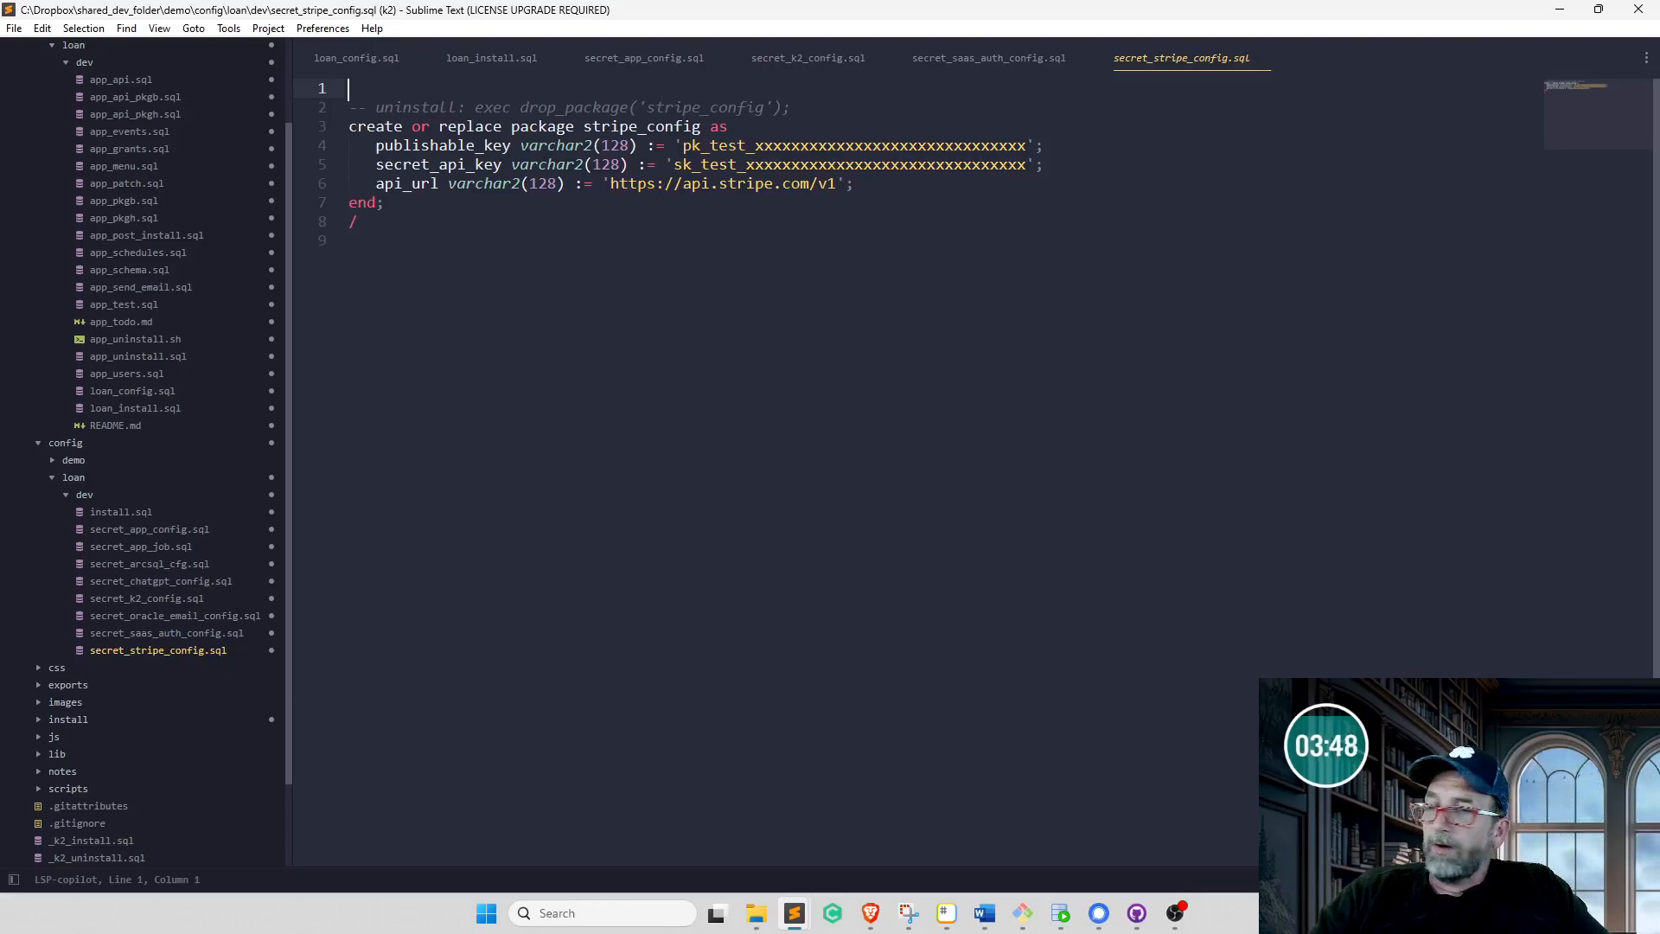
- Open loan_install.sql from demo\install\loan\dev in SQL Developer
{"action": "left_click", "coordinate": [1061, 913]}
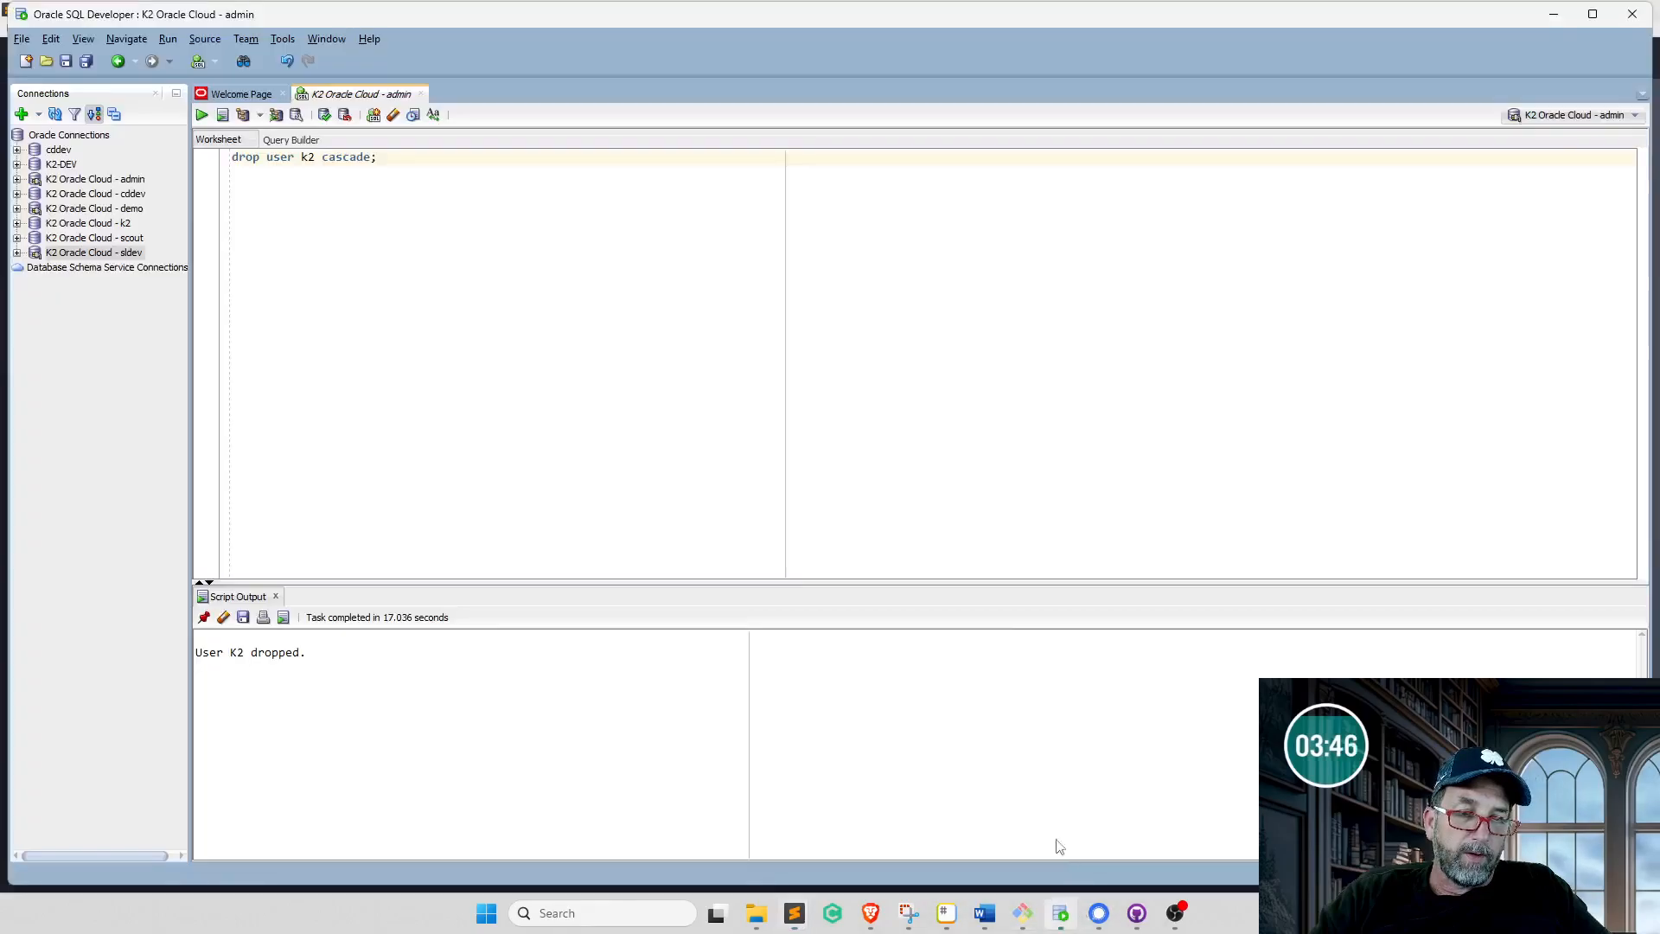
{"action": "left_click", "coordinate": [21, 39]}
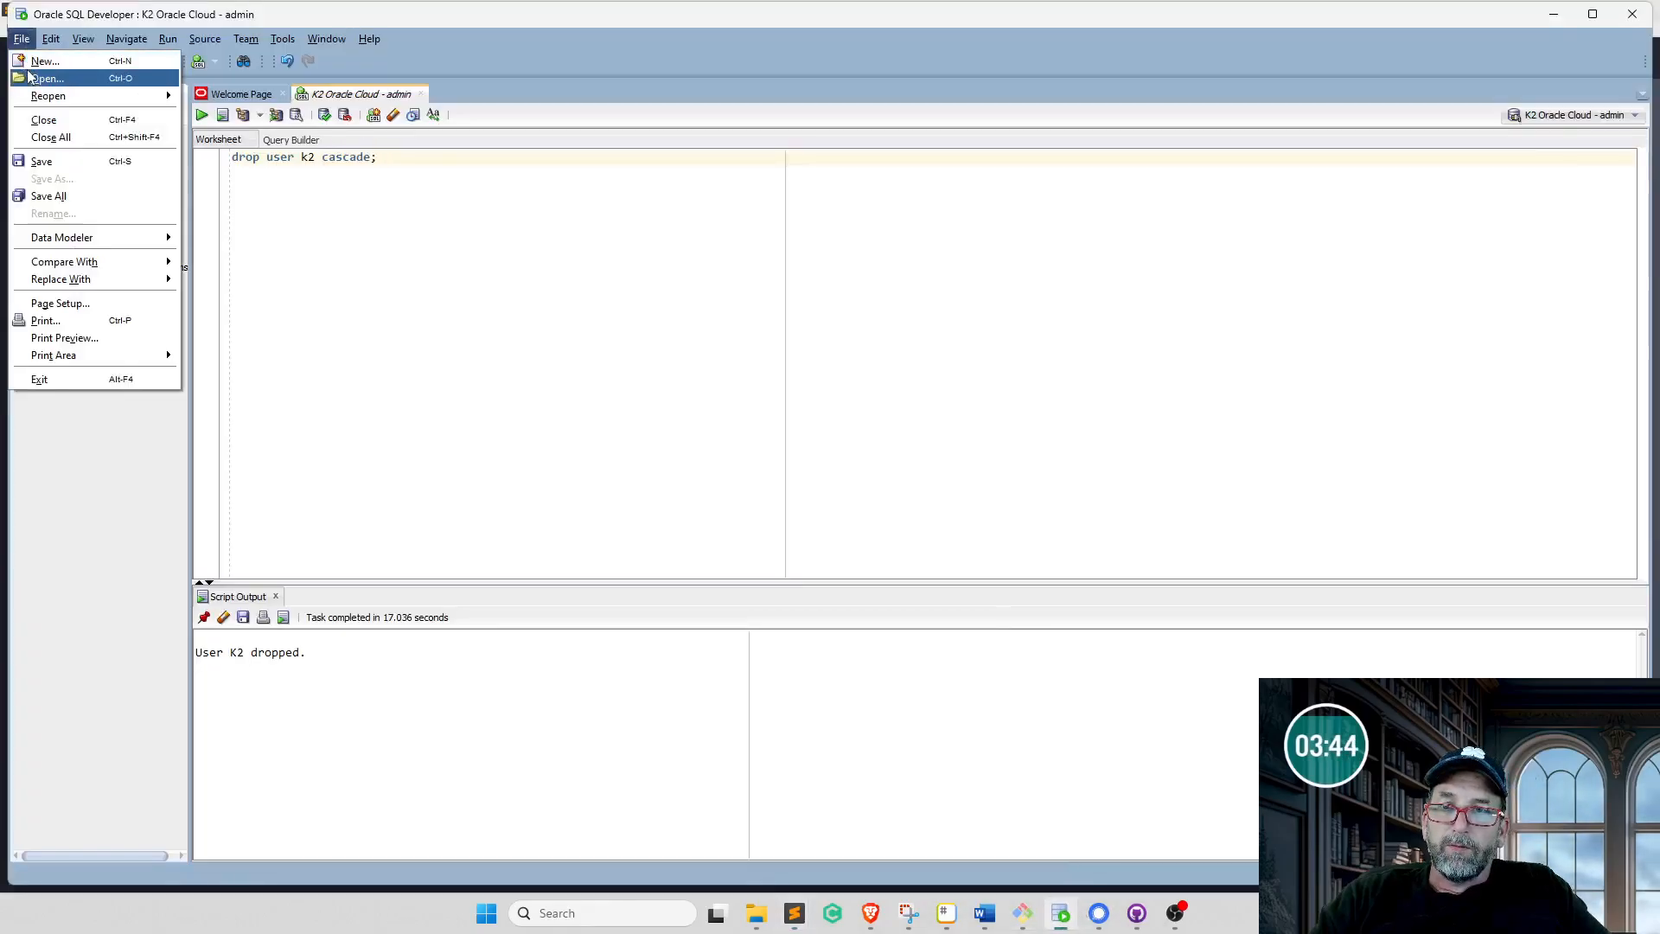
{"action": "left_click", "coordinate": [35, 80]}
{"action": "left_click", "coordinate": [614, 341]}
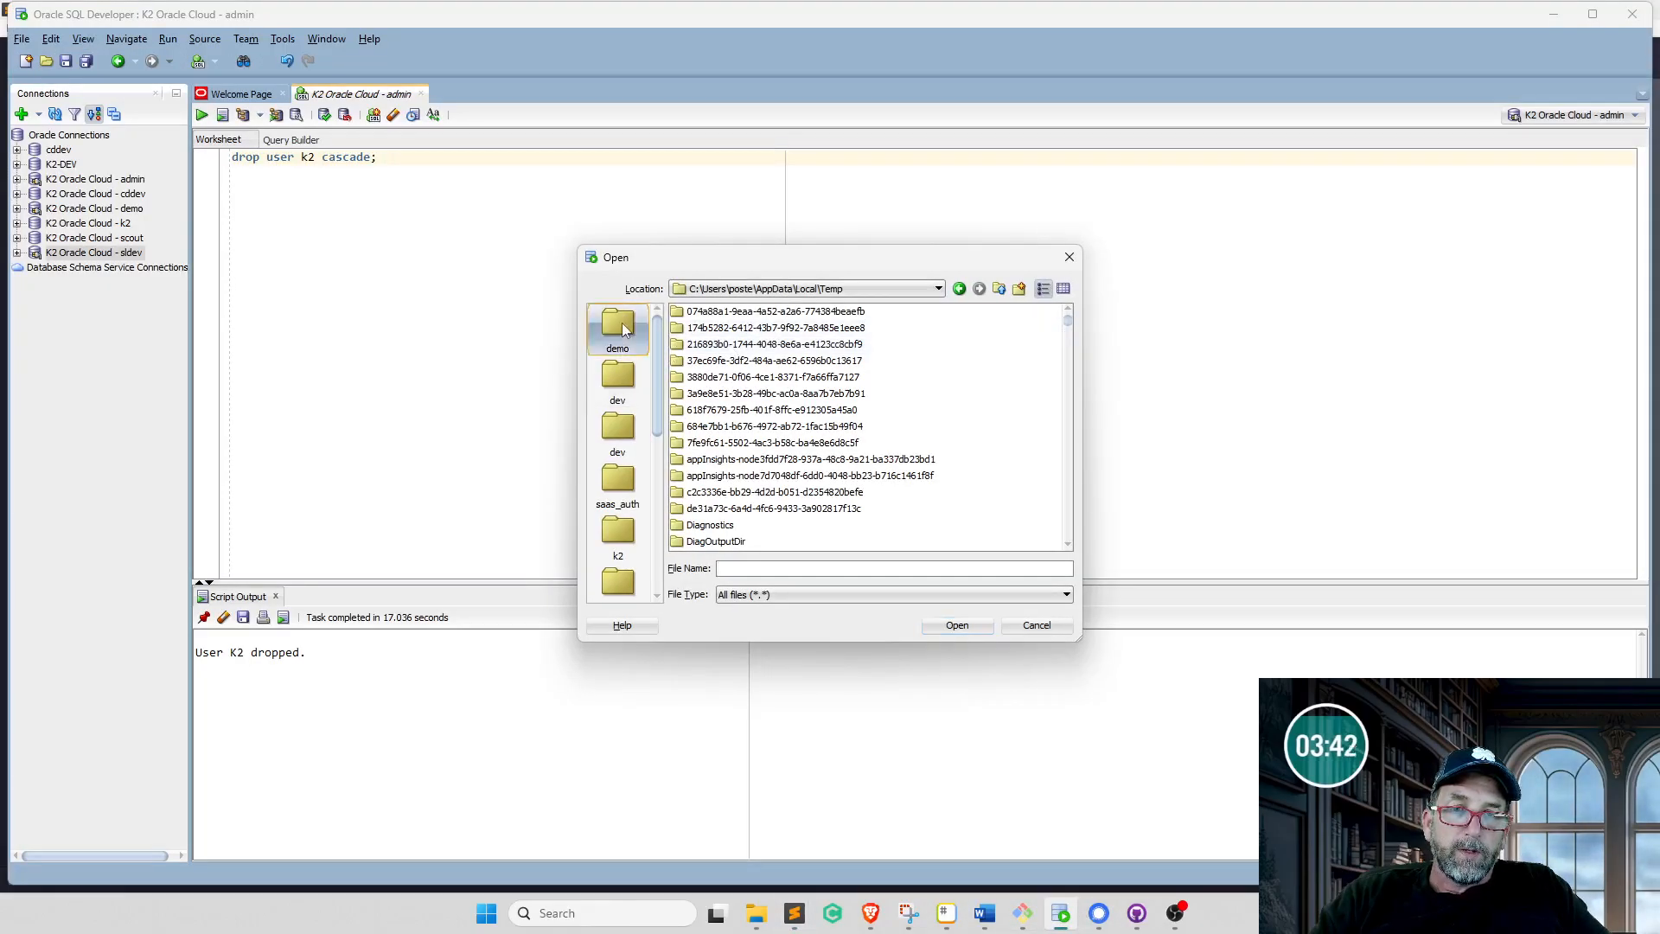
{"action": "left_click", "coordinate": [697, 399]}
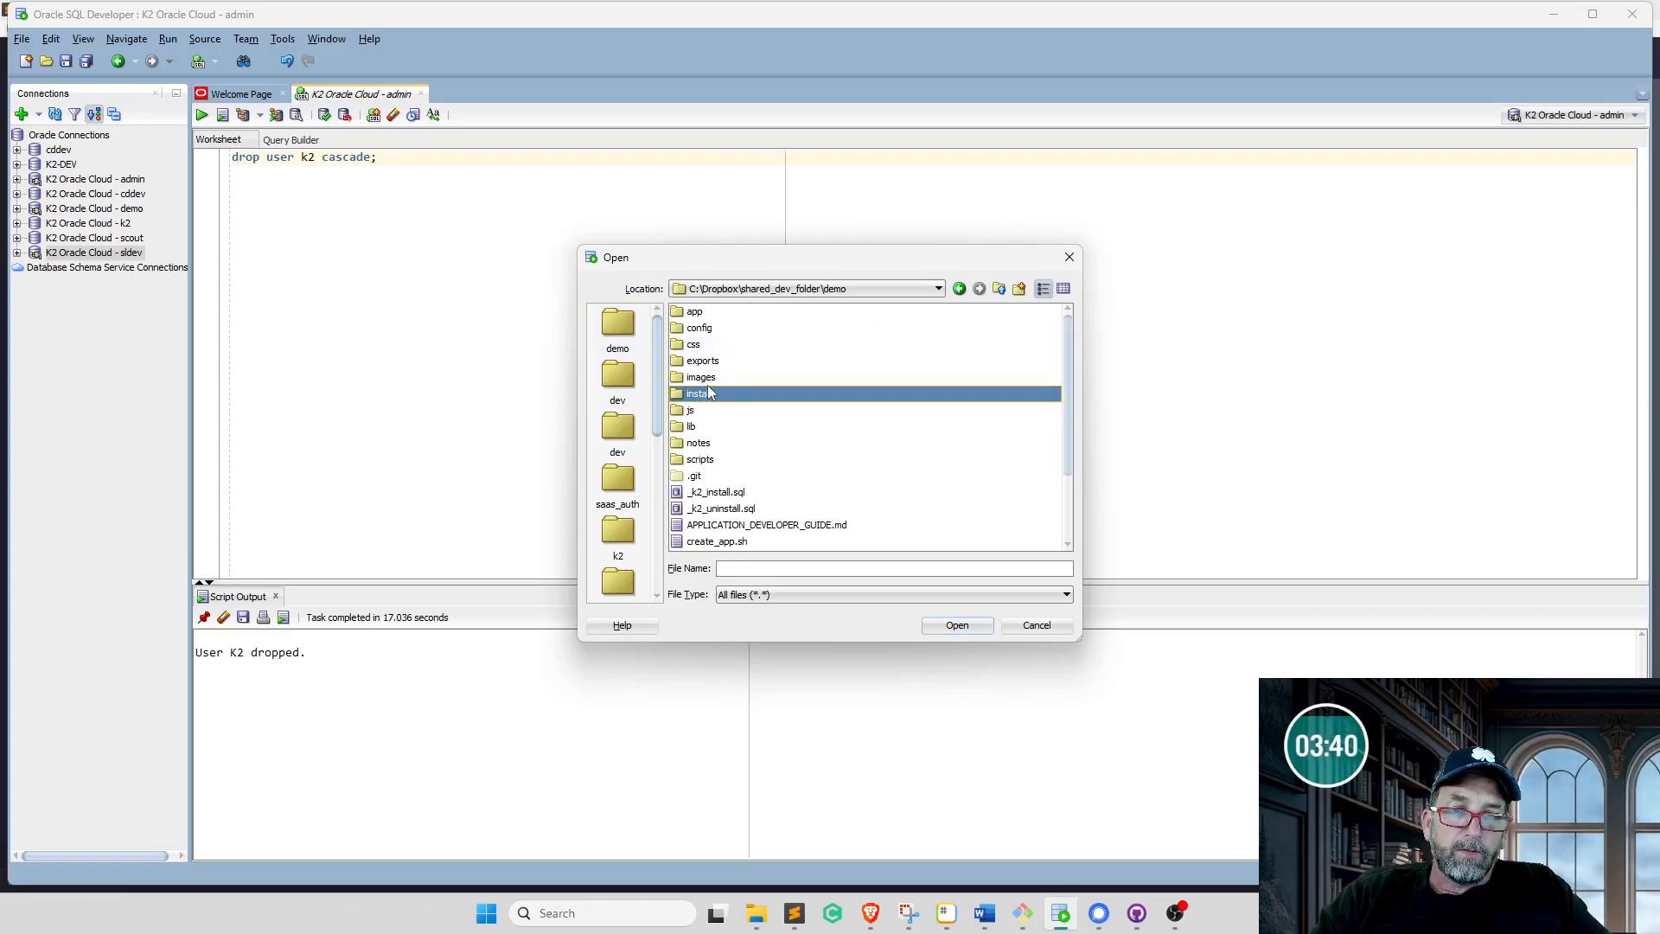
{"action": "double_click", "coordinate": [704, 395]}
{"action": "double_click", "coordinate": [714, 328]}
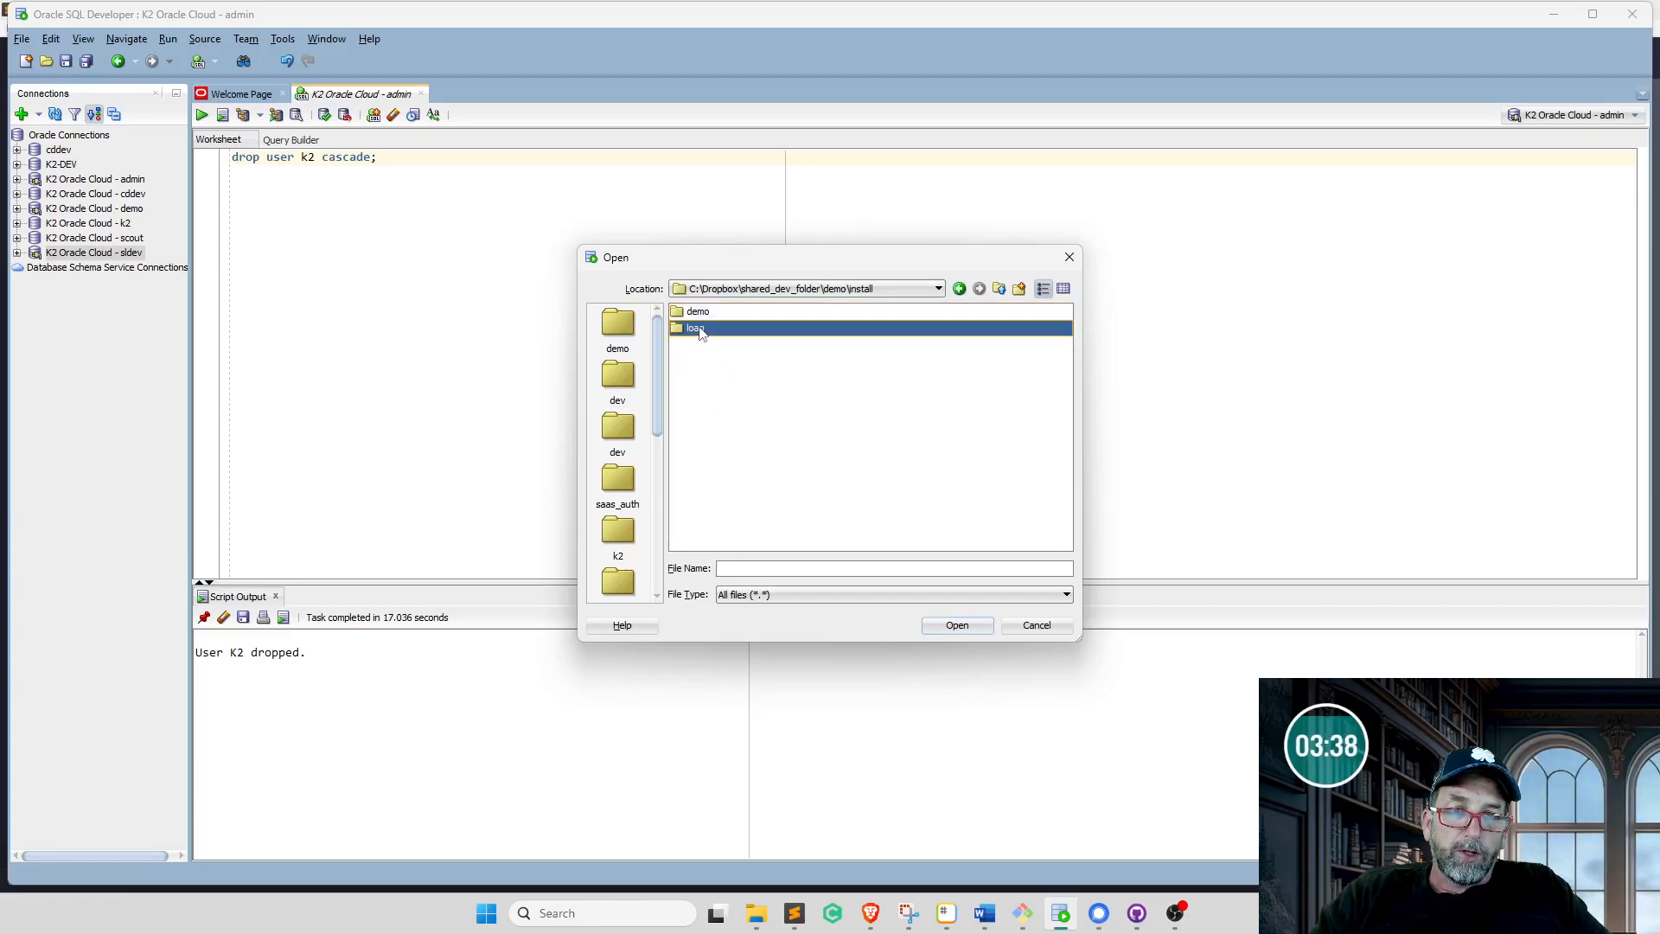
{"action": "double_click", "coordinate": [703, 315]}
{"action": "left_click", "coordinate": [704, 317]}
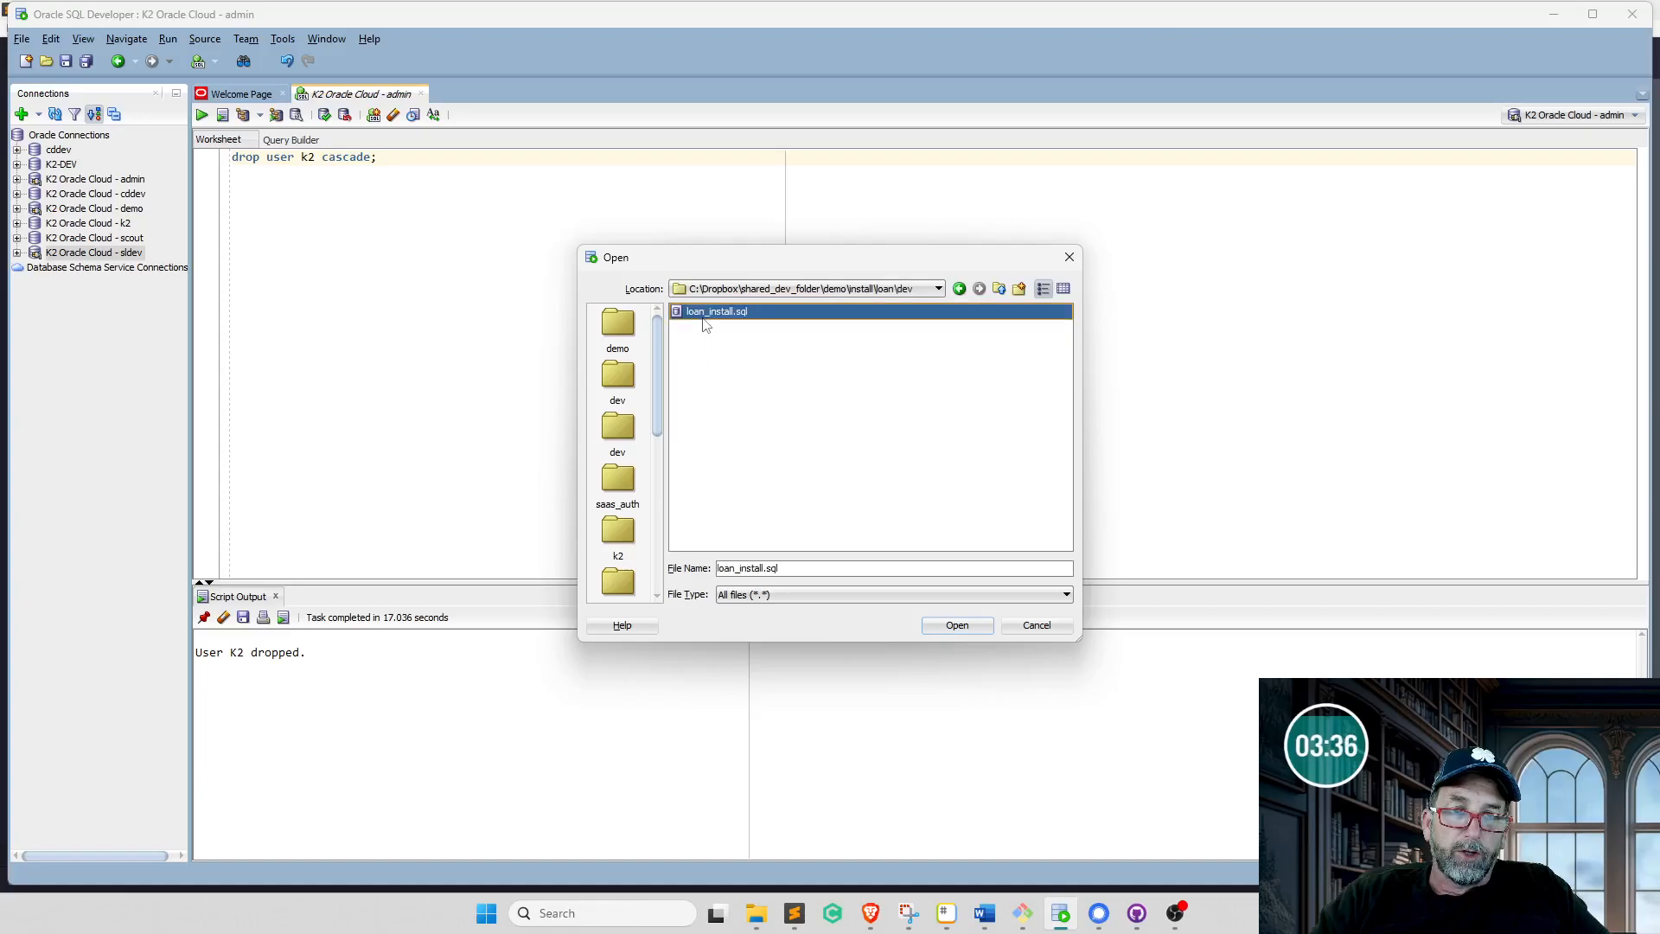
{"action": "double_click", "coordinate": [705, 313]}
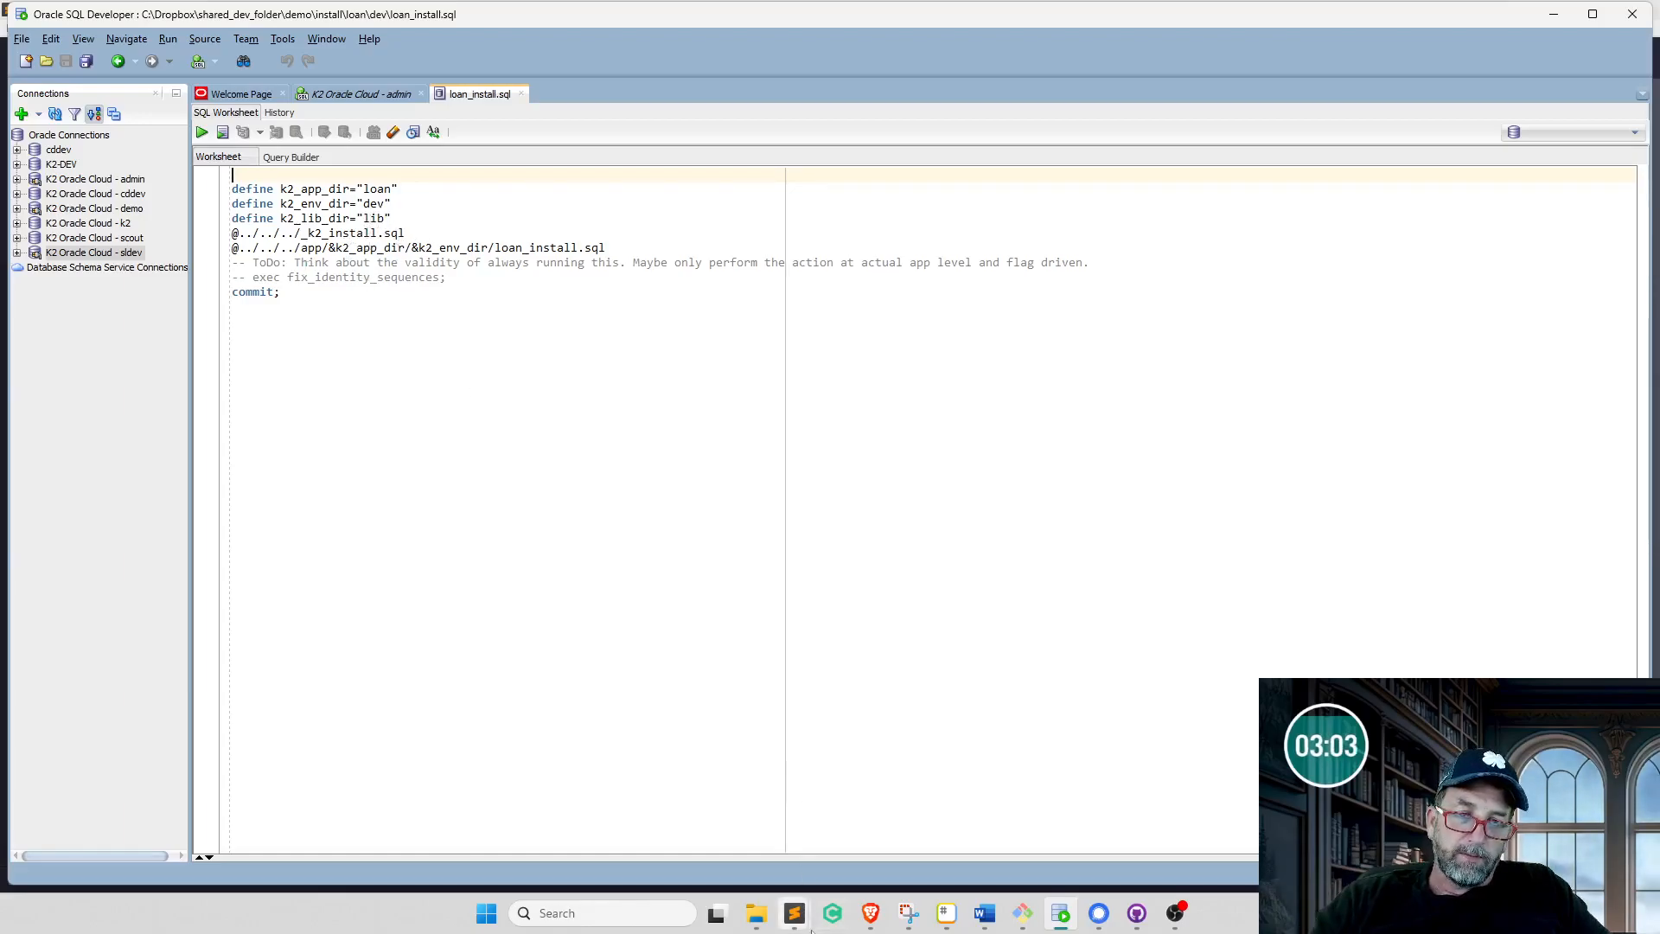
{"action": "mouse_move", "coordinate": [804, 920]}
{"action": "left_click", "coordinate": [773, 856]}
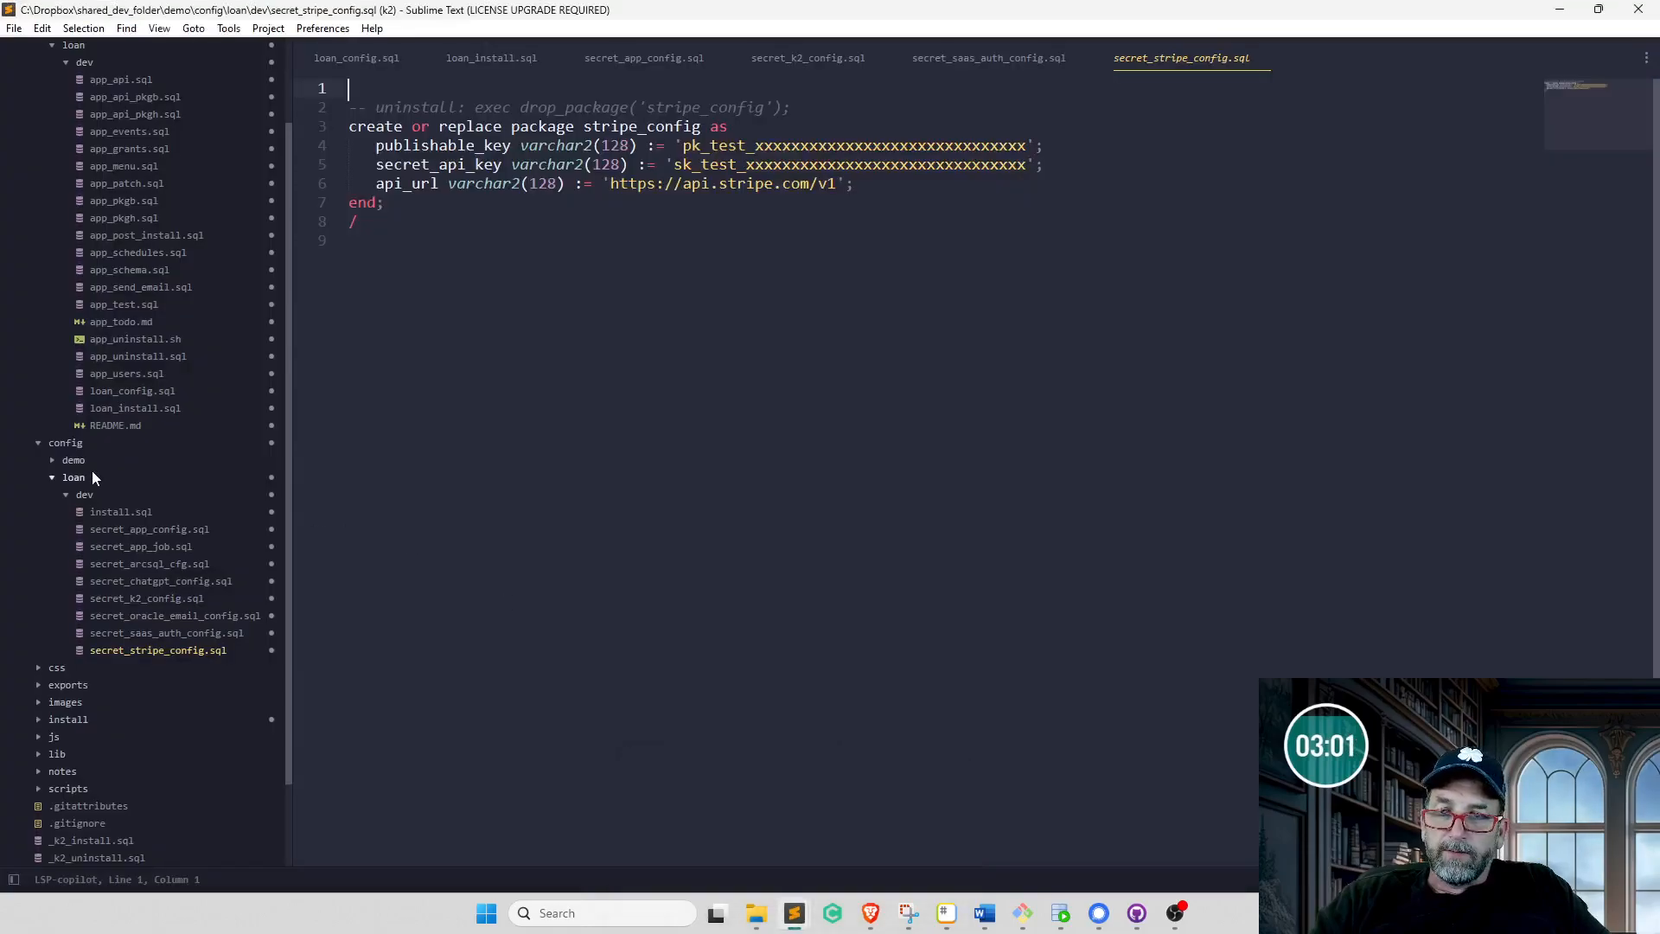
{"action": "scroll", "coordinate": [78, 679], "scroll_direction": "down", "scroll_amount": 2}
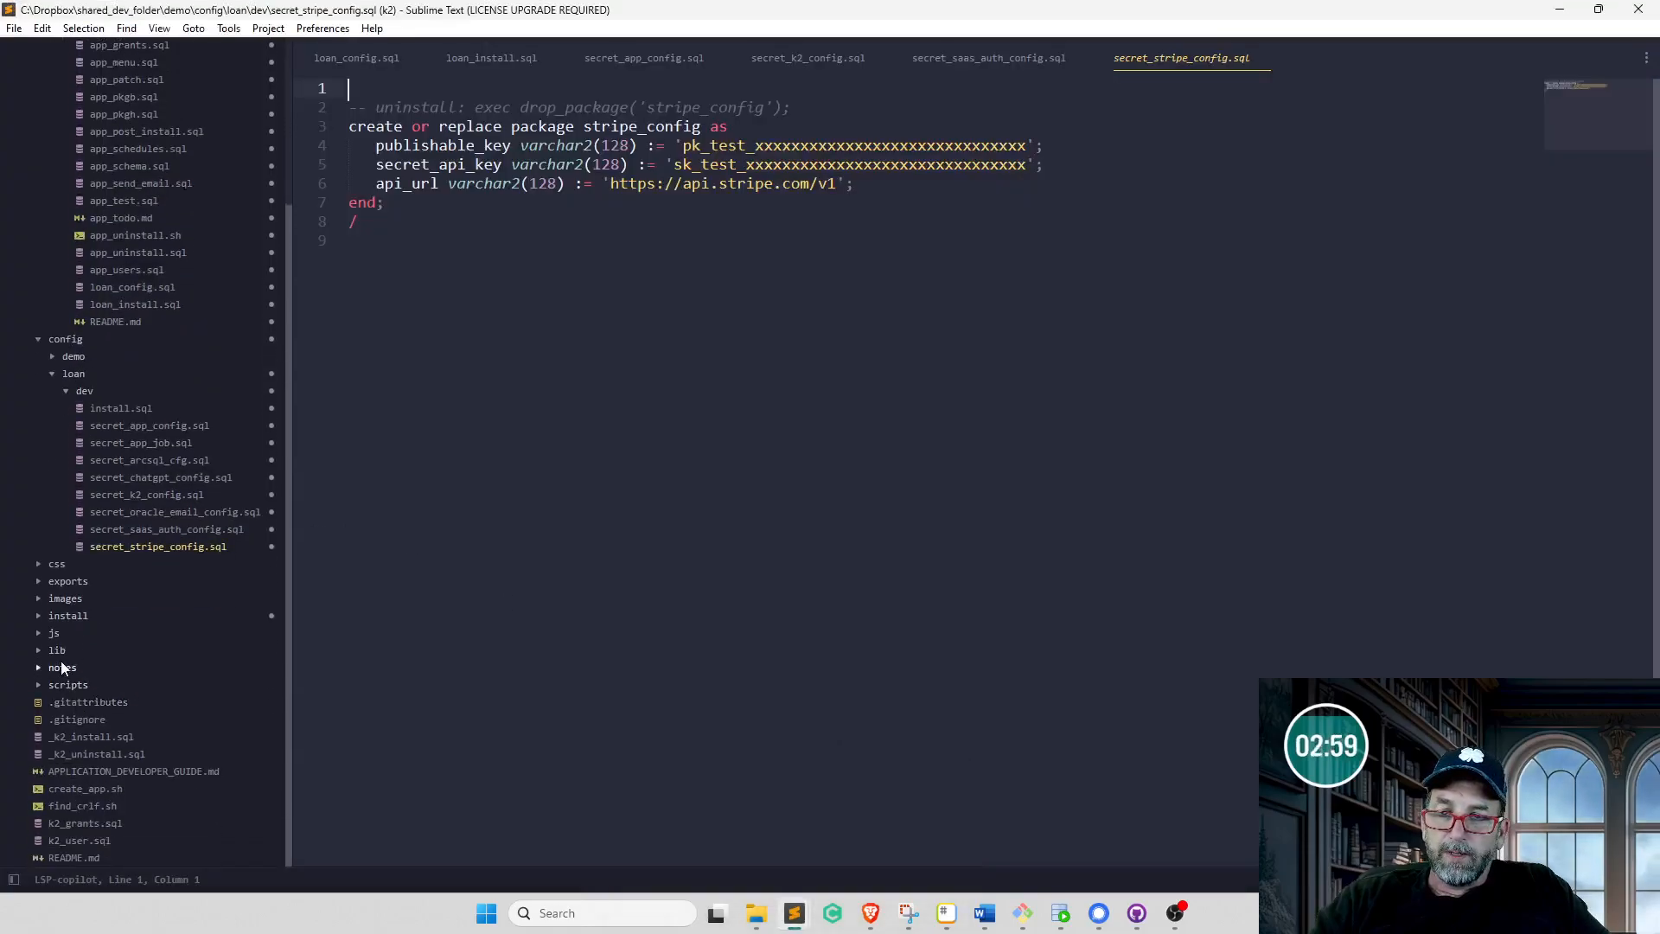
{"action": "left_click", "coordinate": [60, 653]}
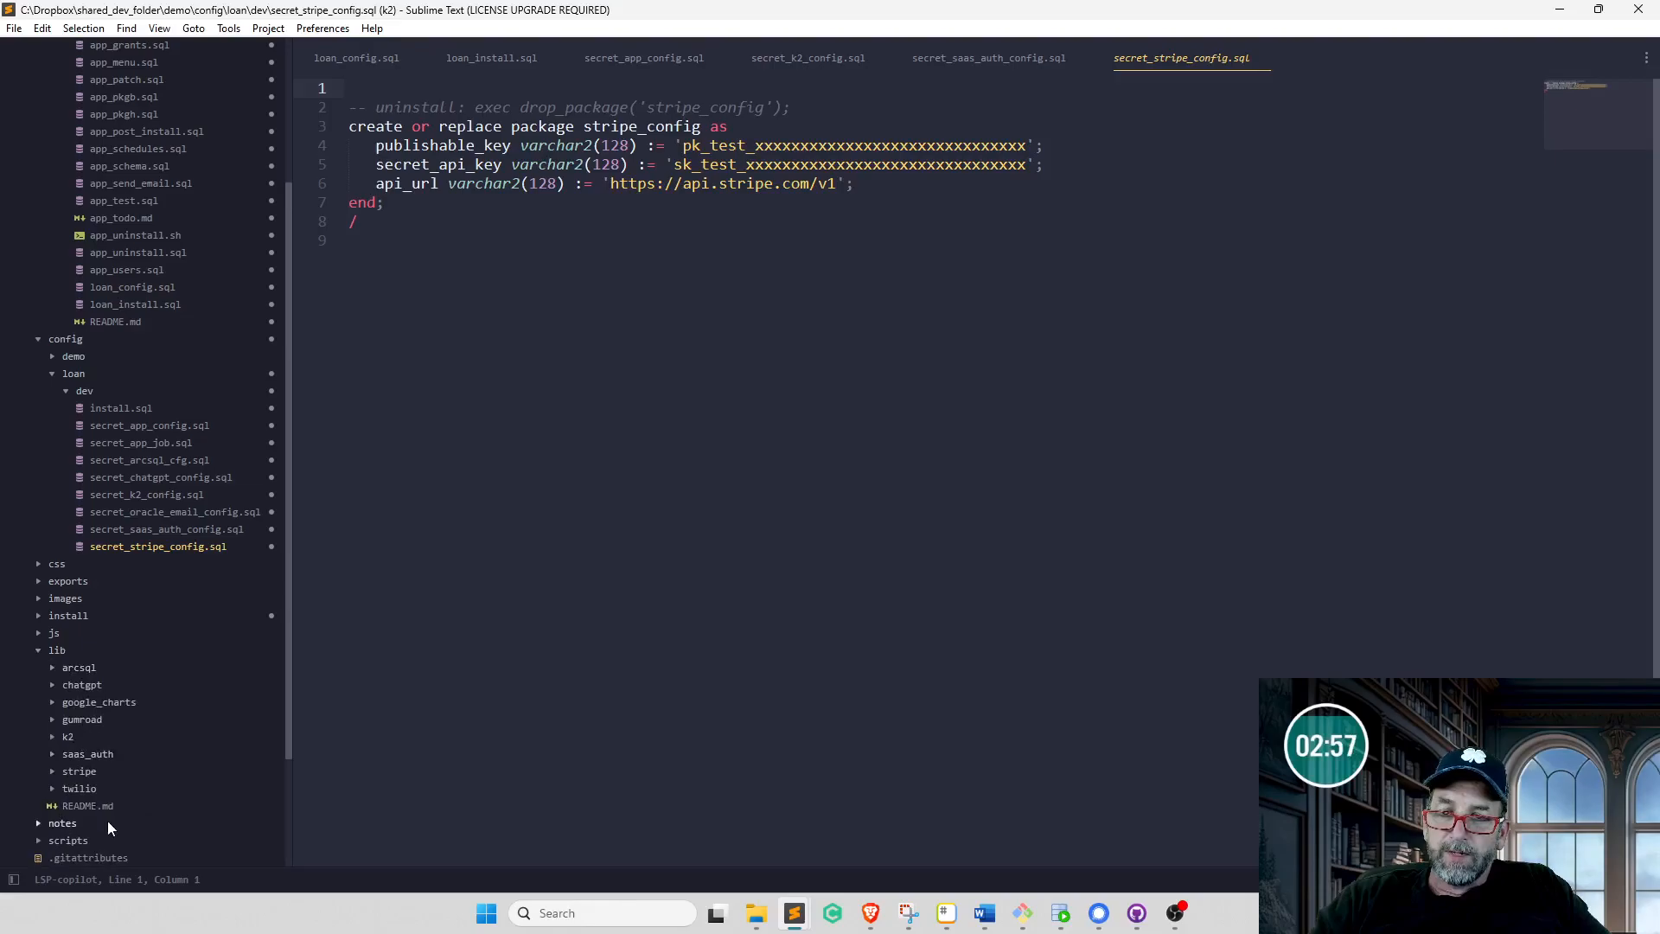
{"action": "left_click", "coordinate": [60, 650]}
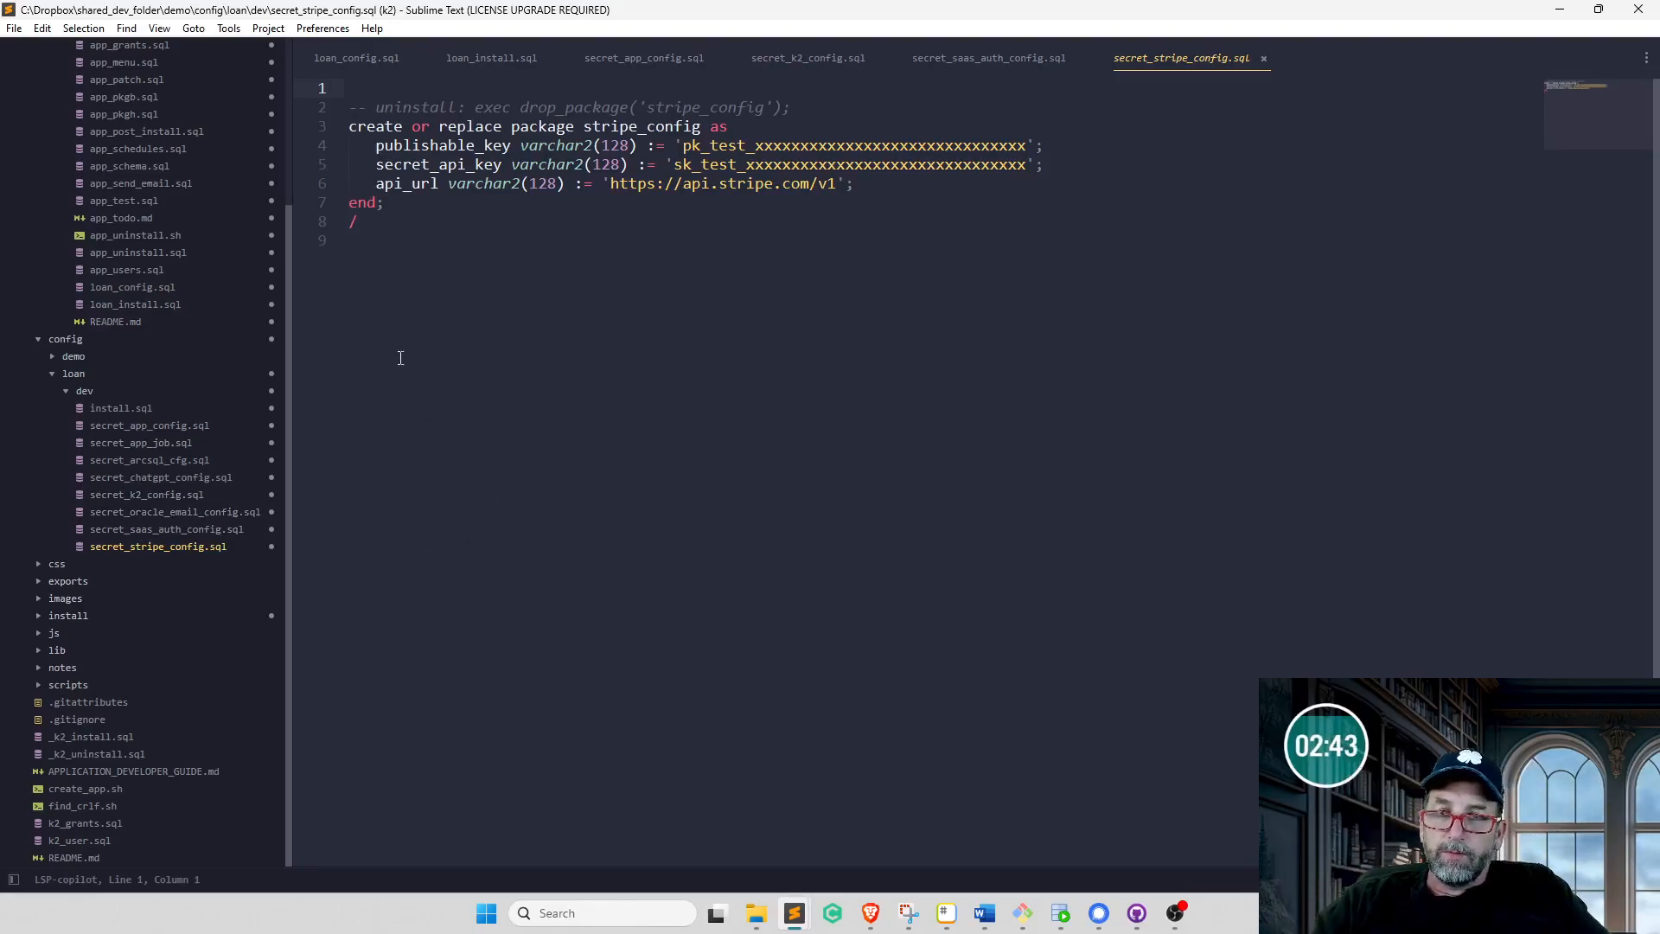
{"action": "scroll", "coordinate": [164, 385], "scroll_direction": "up", "scroll_amount": 5}
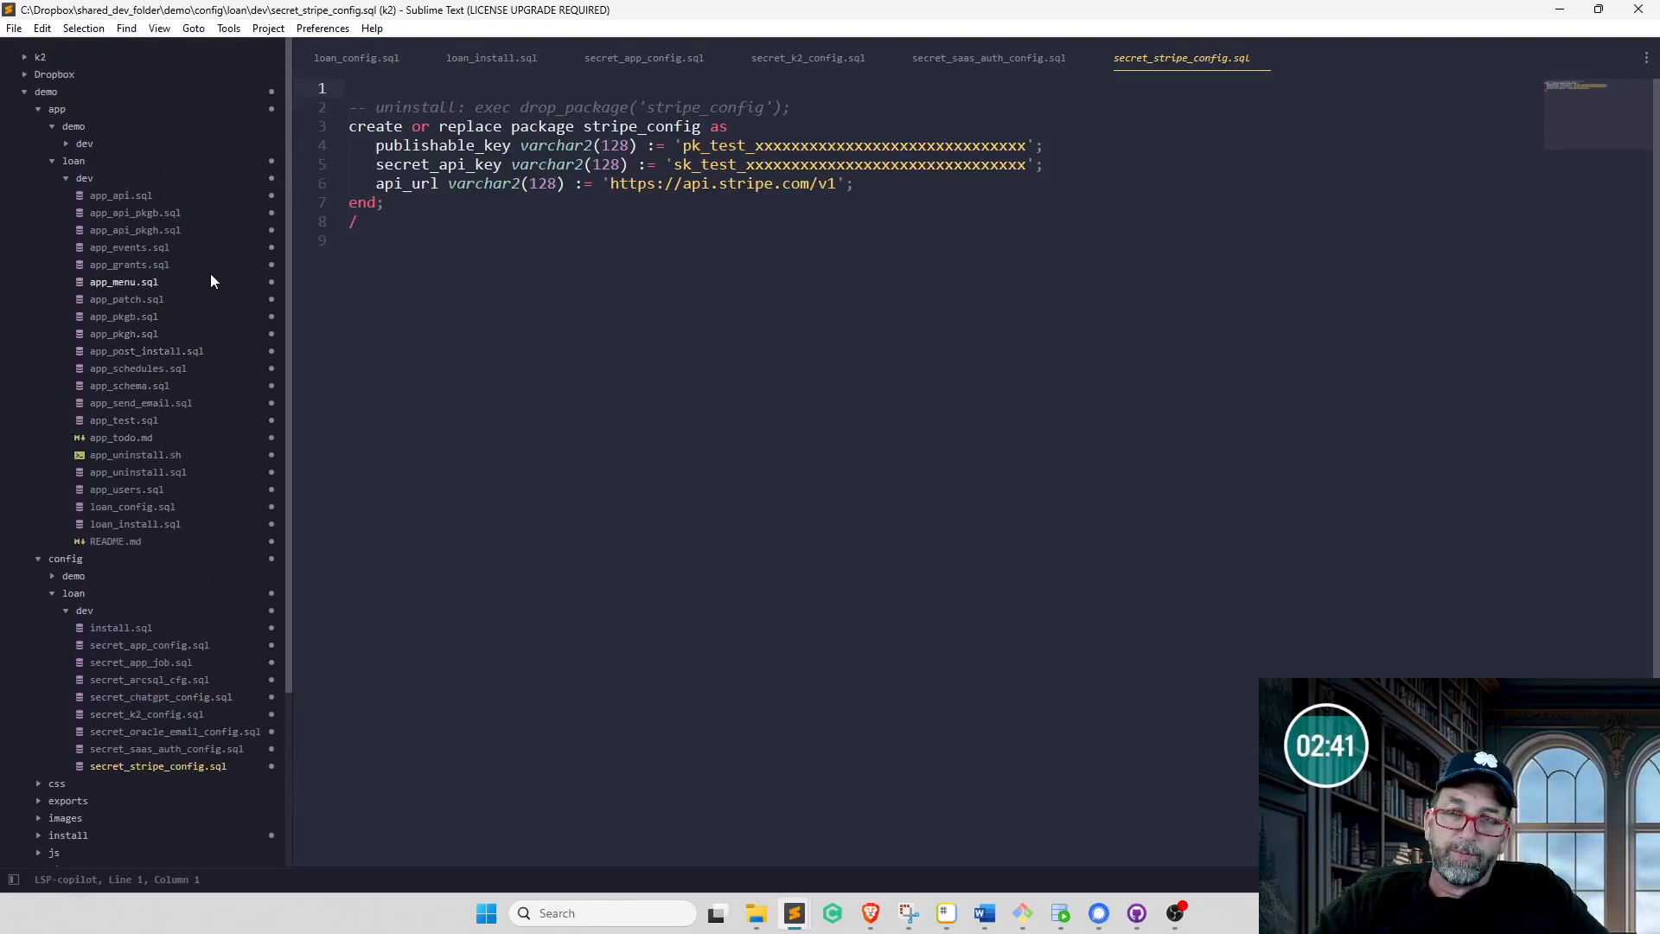
{"action": "scroll", "coordinate": [147, 536], "scroll_direction": "down", "scroll_amount": 2}
{"action": "scroll", "coordinate": [149, 605], "scroll_direction": "up", "scroll_amount": 2}
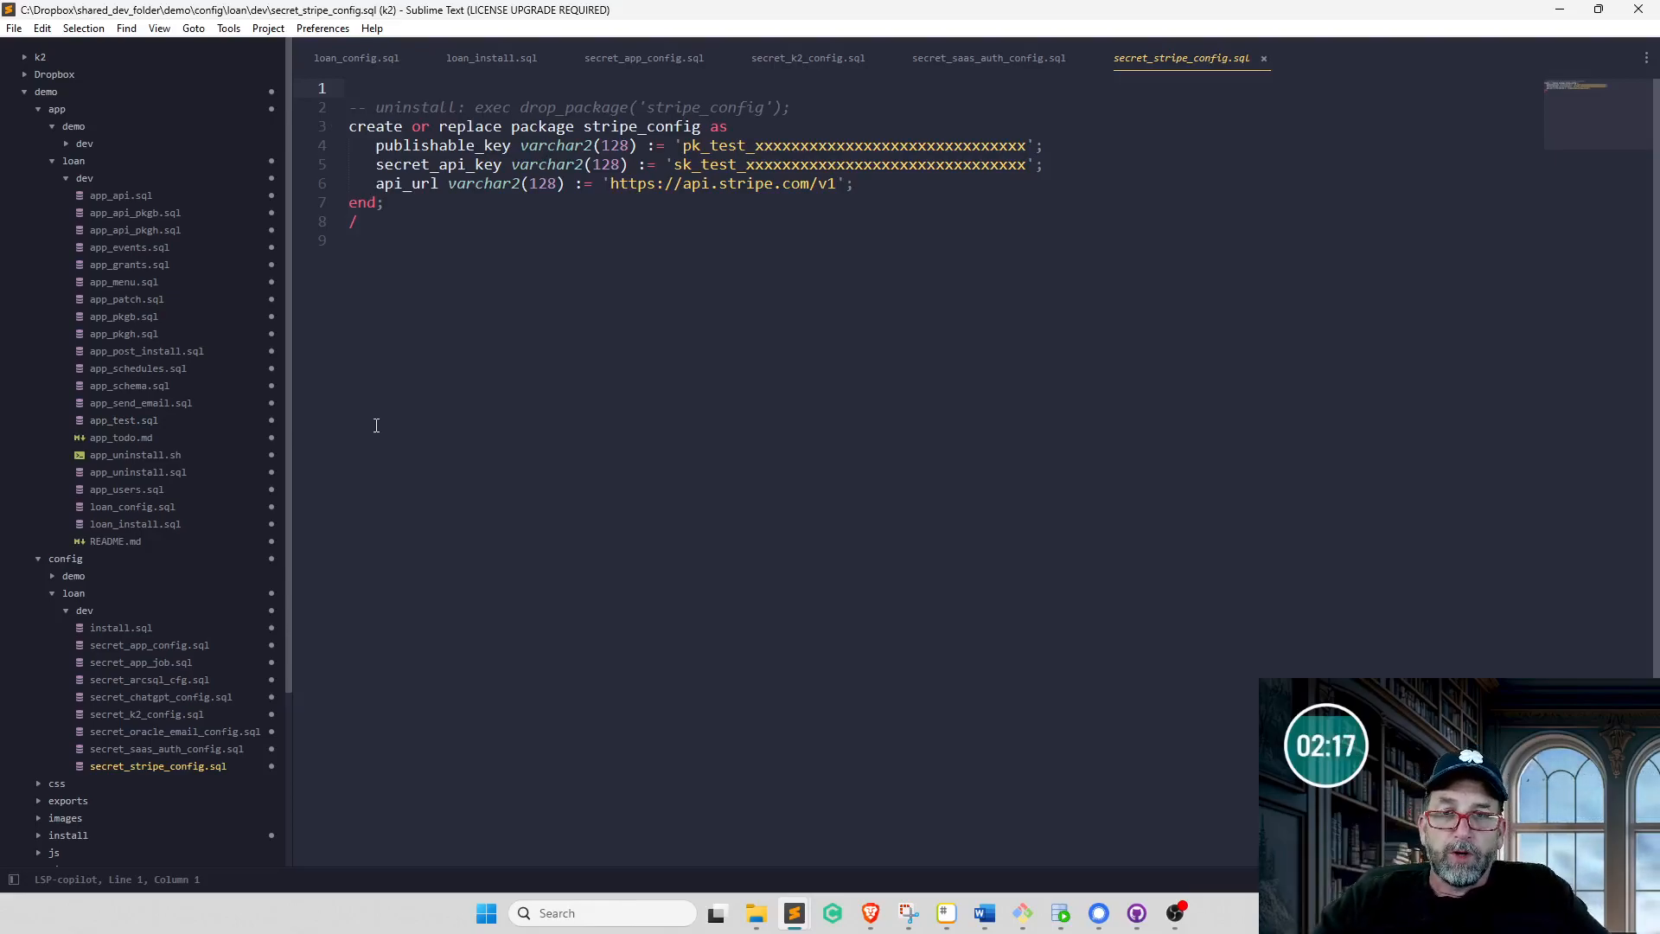
{"action": "mouse_move", "coordinate": [797, 917]}
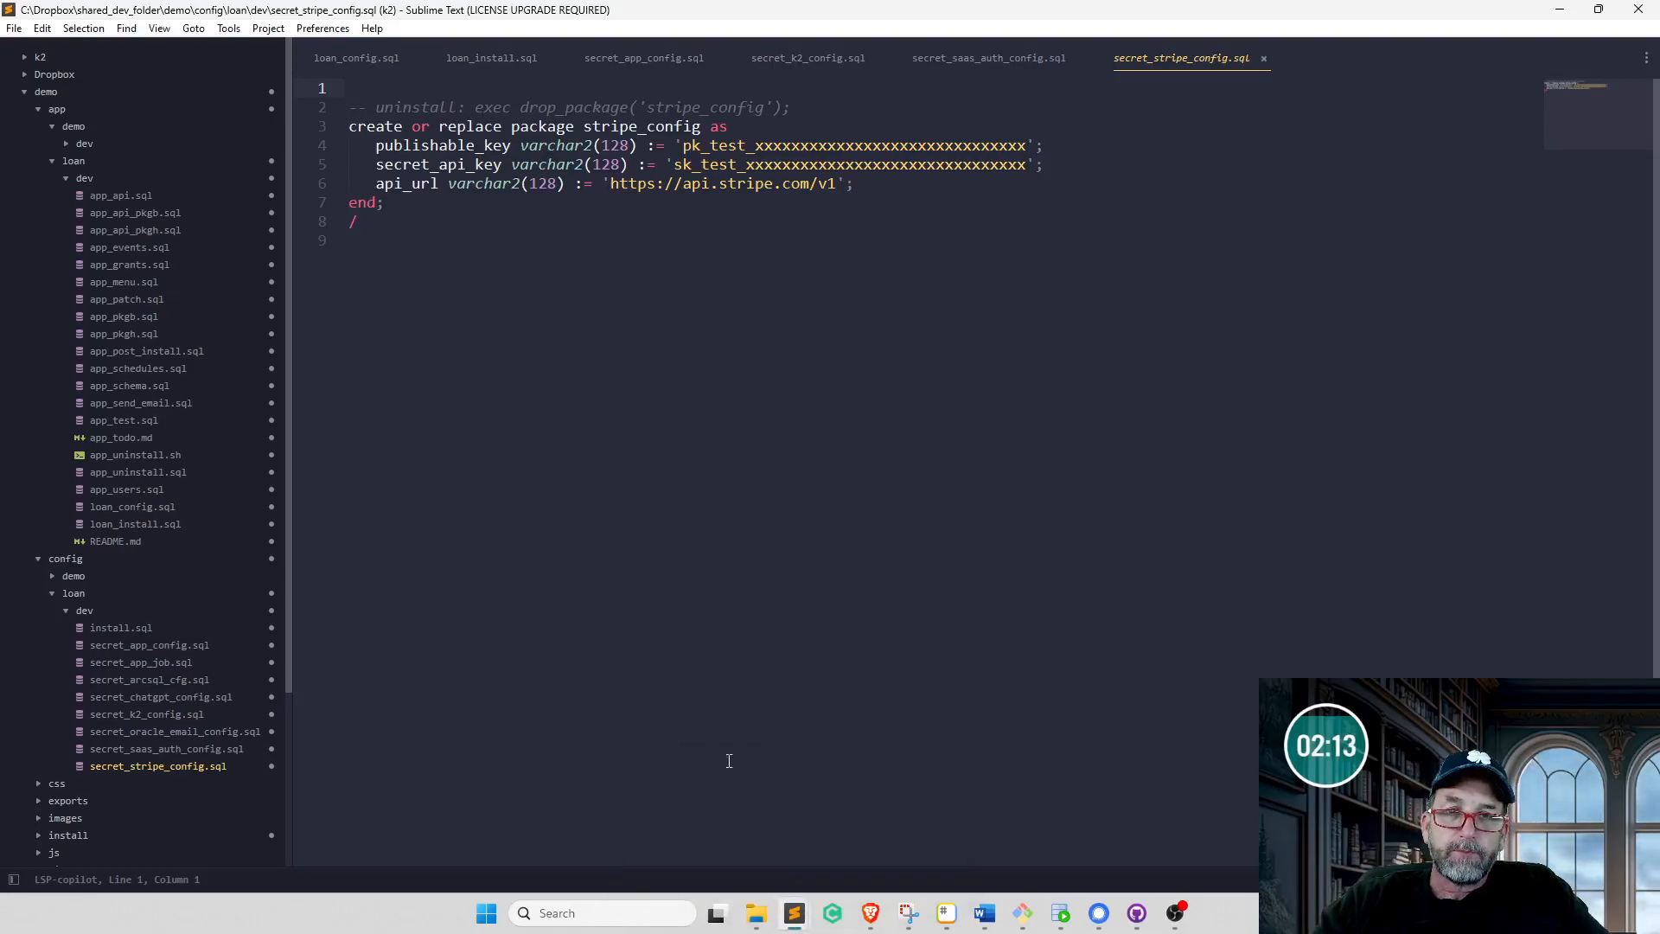
- Try running the install script, cancelling at the connection prompt
{"action": "left_click", "coordinate": [1015, 791]}
{"action": "left_click", "coordinate": [303, 319]}
{"action": "key", "text": "F5"}
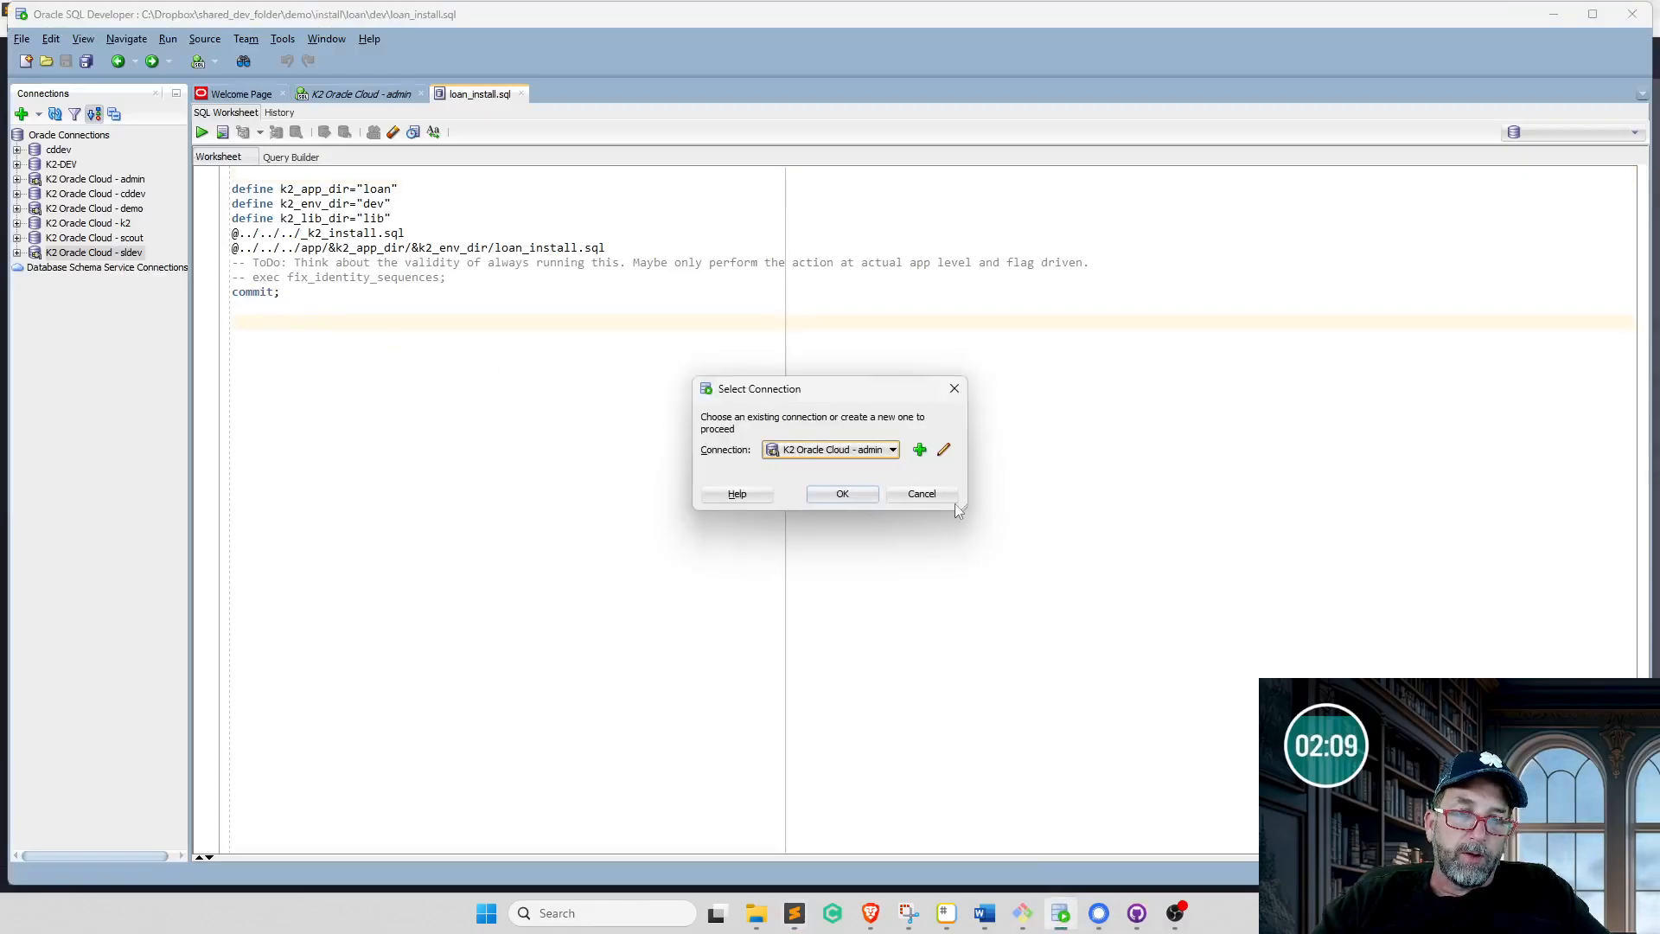
{"action": "left_click", "coordinate": [922, 495]}
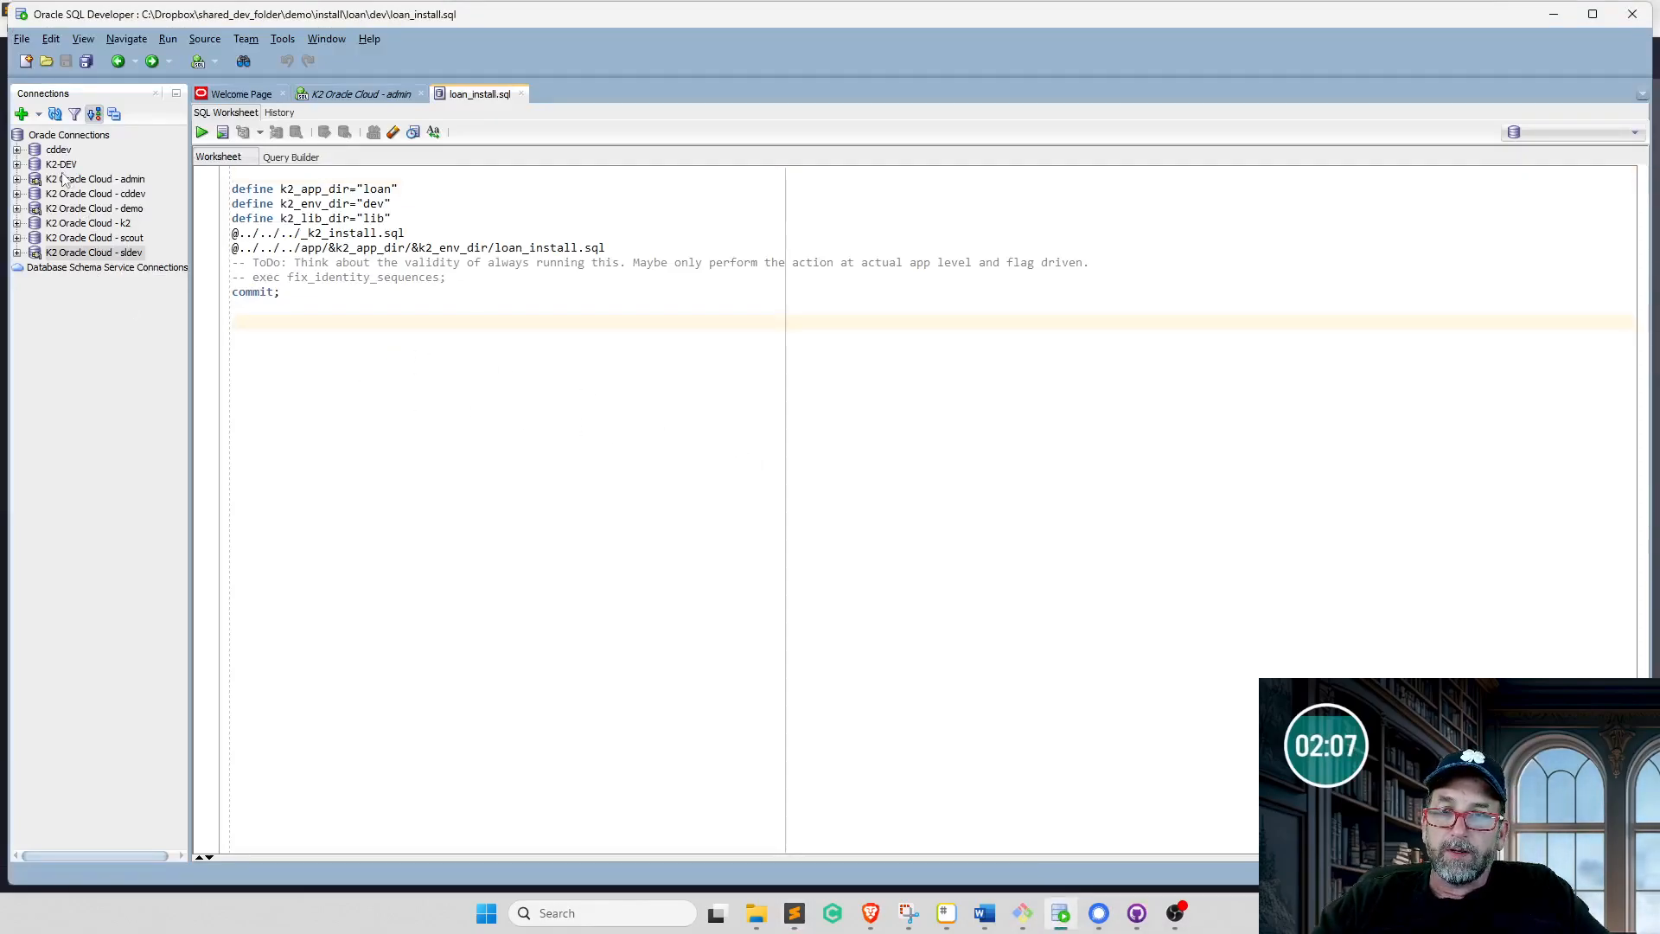
- Rework the sldev connection's properties into 'K2 Oracle Cloud - loan' with user loan and its password
{"action": "right_click", "coordinate": [83, 256]}
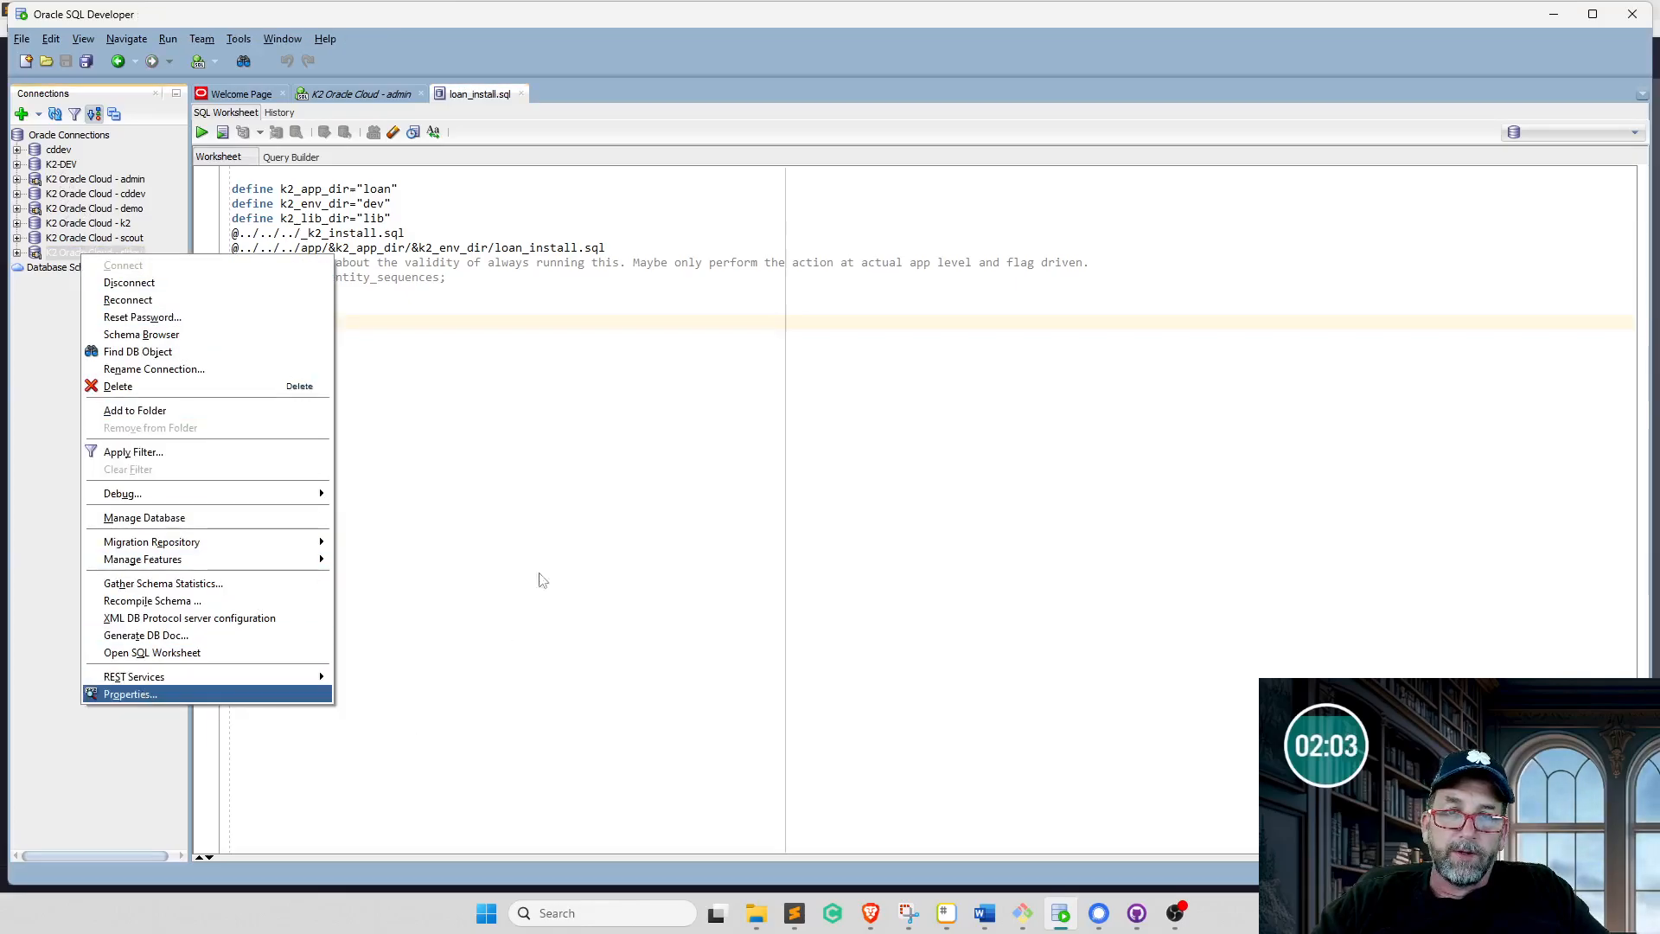
{"action": "left_click", "coordinate": [147, 695]}
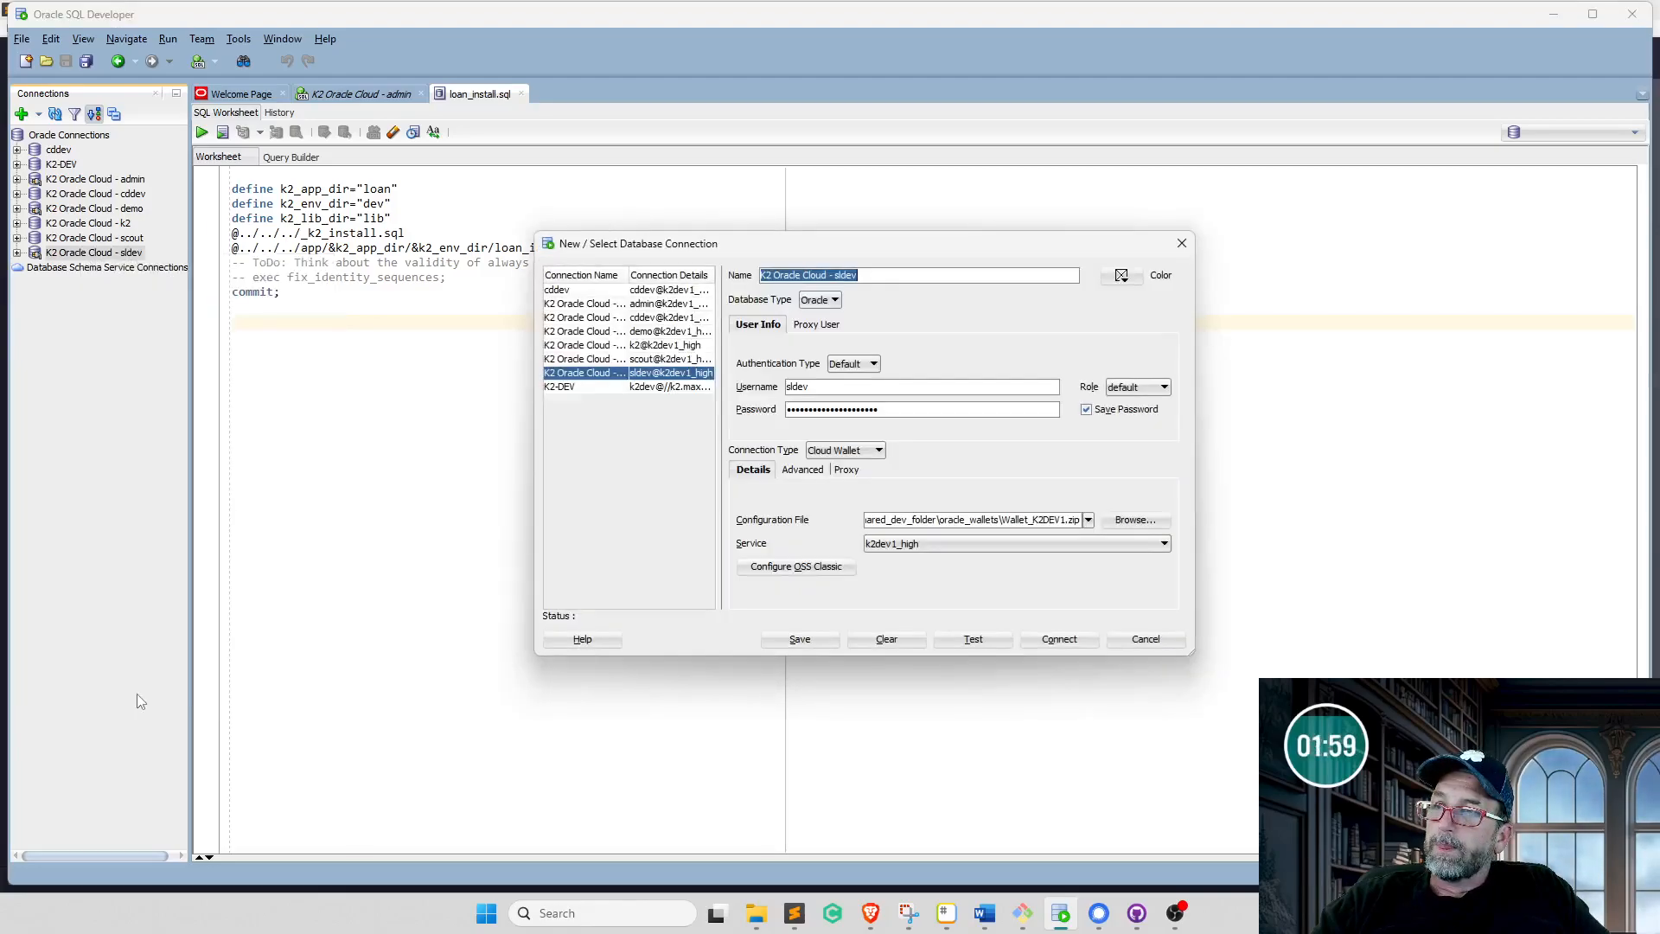
{"action": "left_click", "coordinate": [932, 277]}
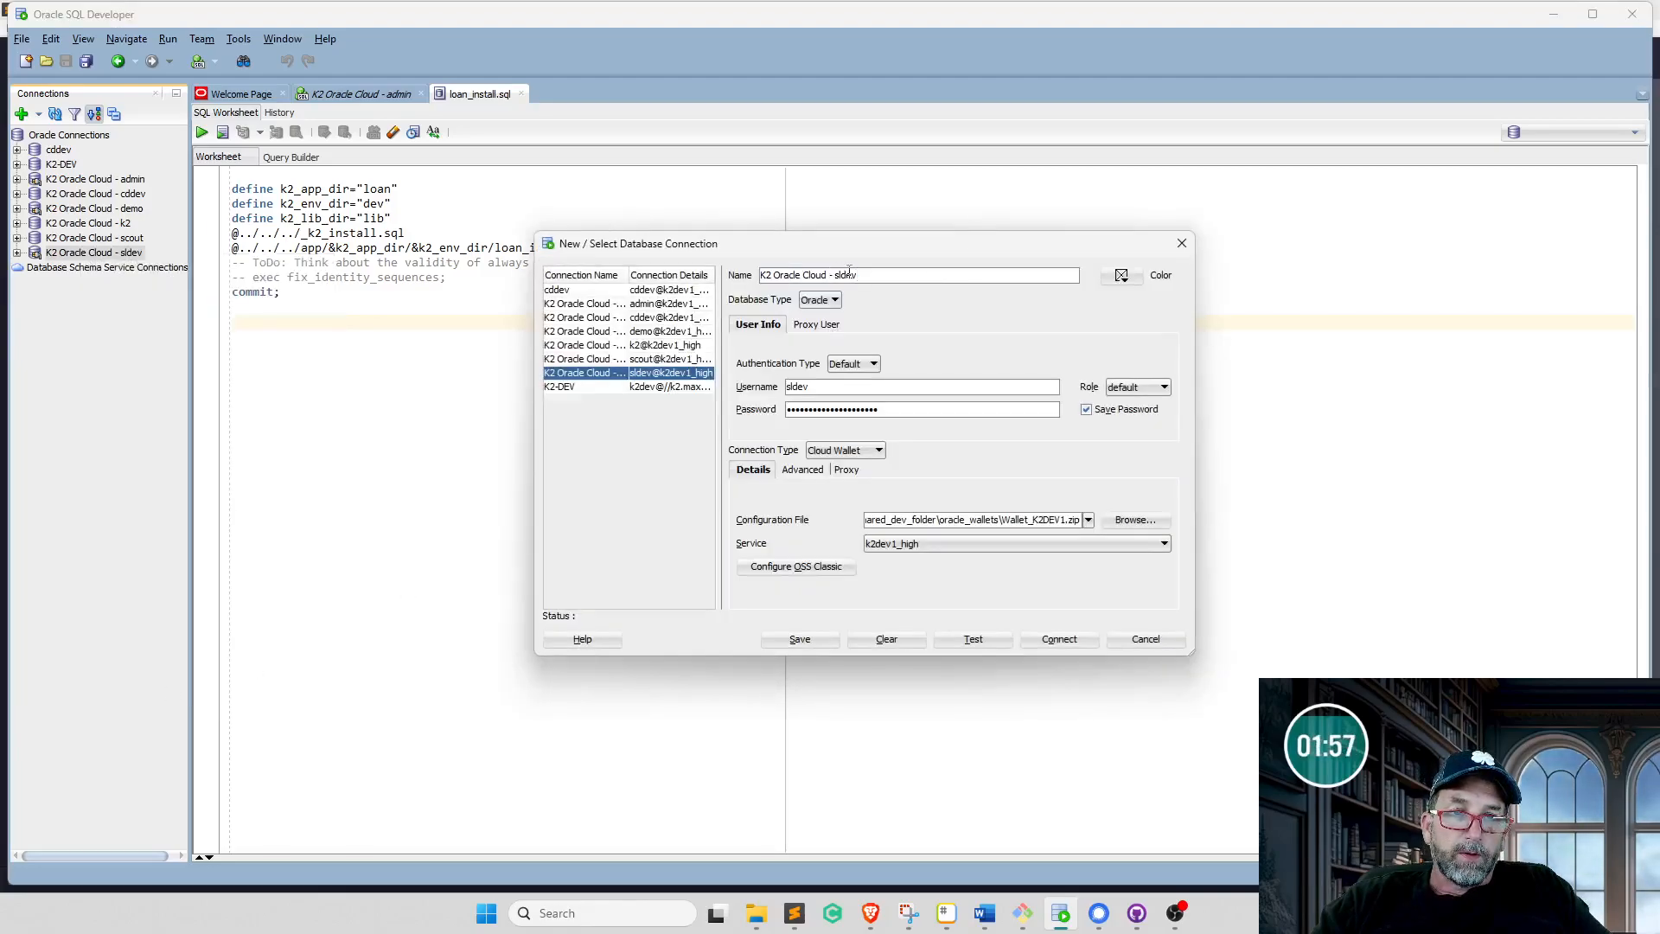
{"action": "key", "text": "BackSpace"}
{"action": "type", "text": "loan"}
{"action": "double_click", "coordinate": [819, 389]}
{"action": "type", "text": "loan"}
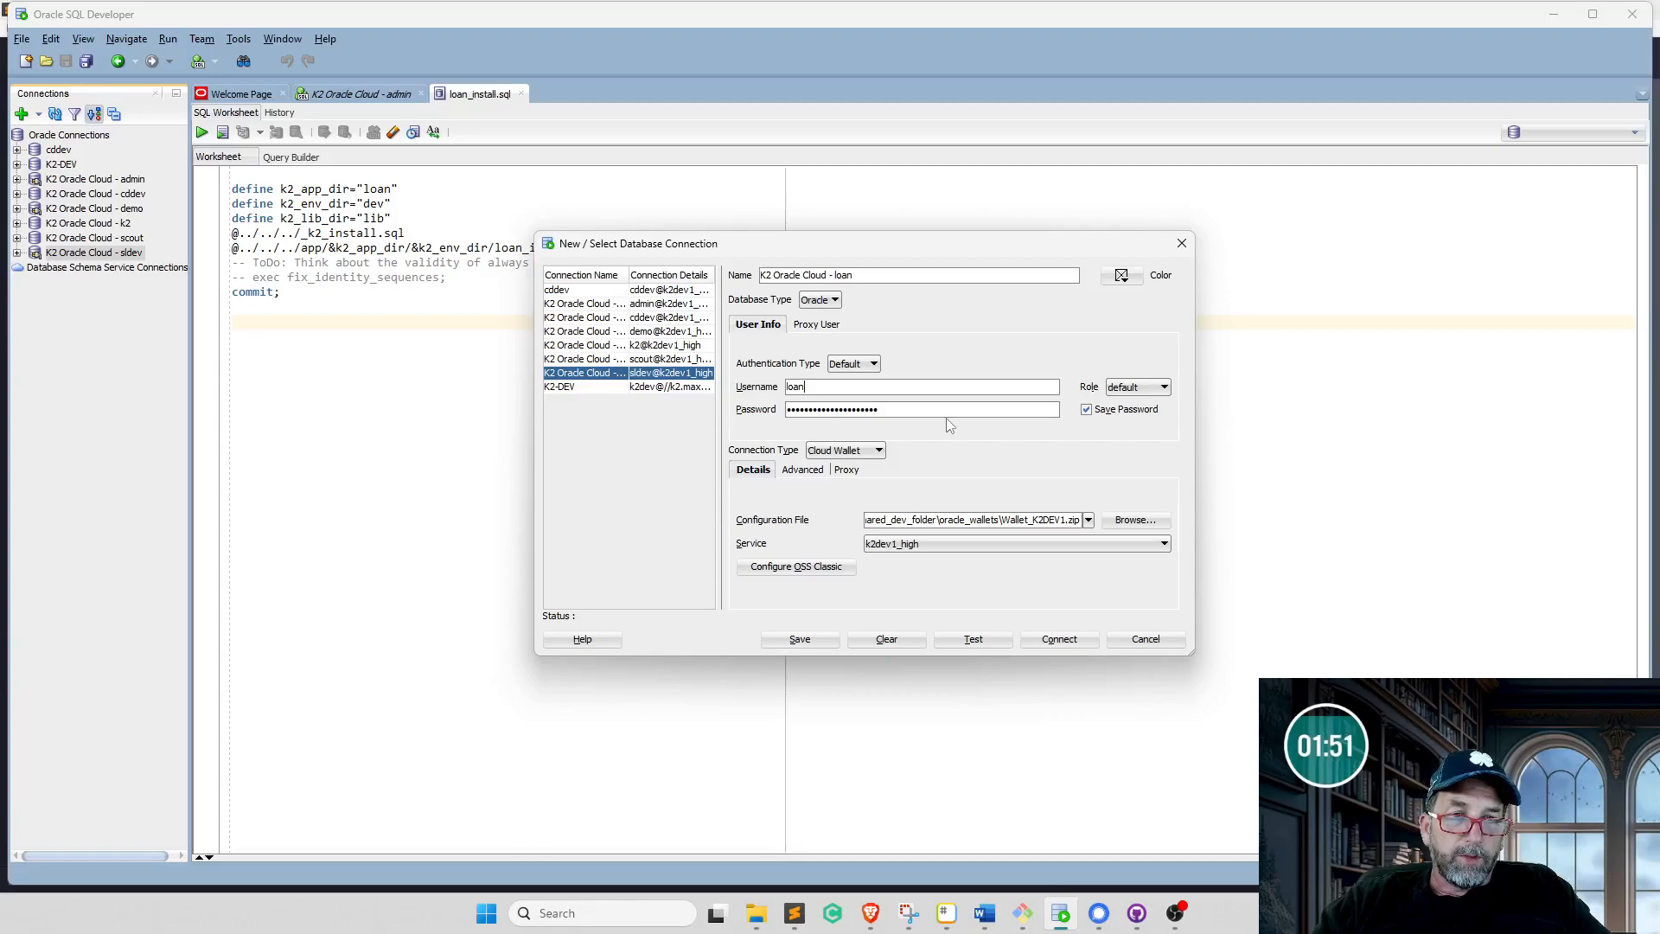
{"action": "left_click_drag", "start_coordinate": [939, 415], "coordinate": [654, 373]}
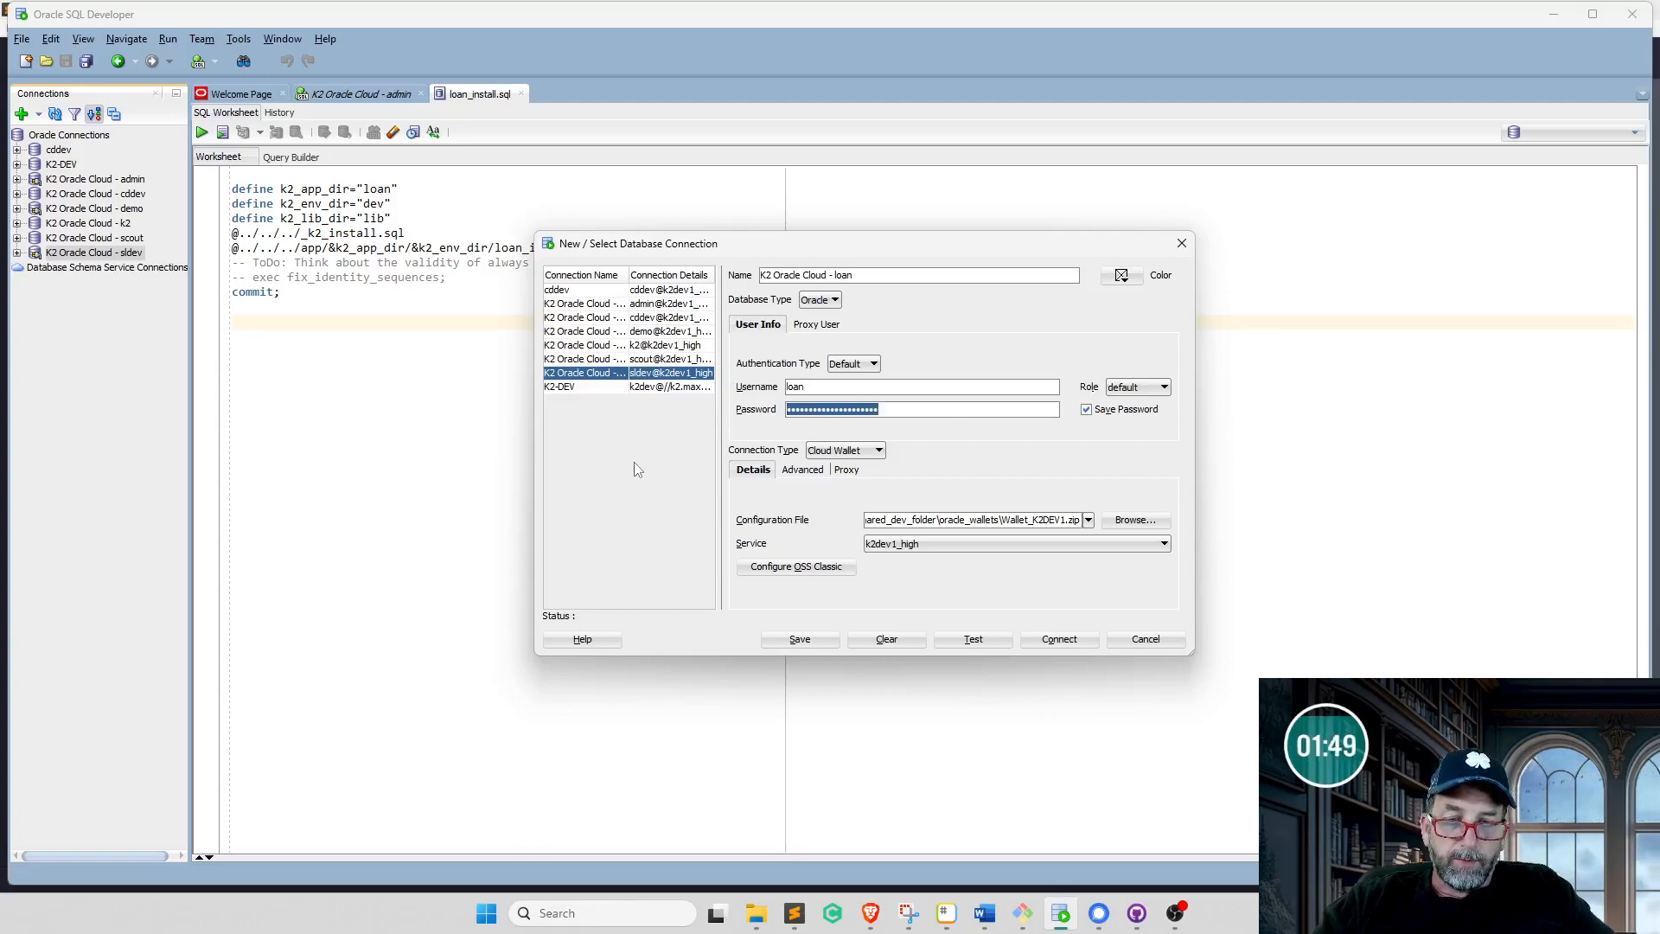
{"action": "type", "text": "•••••••"}
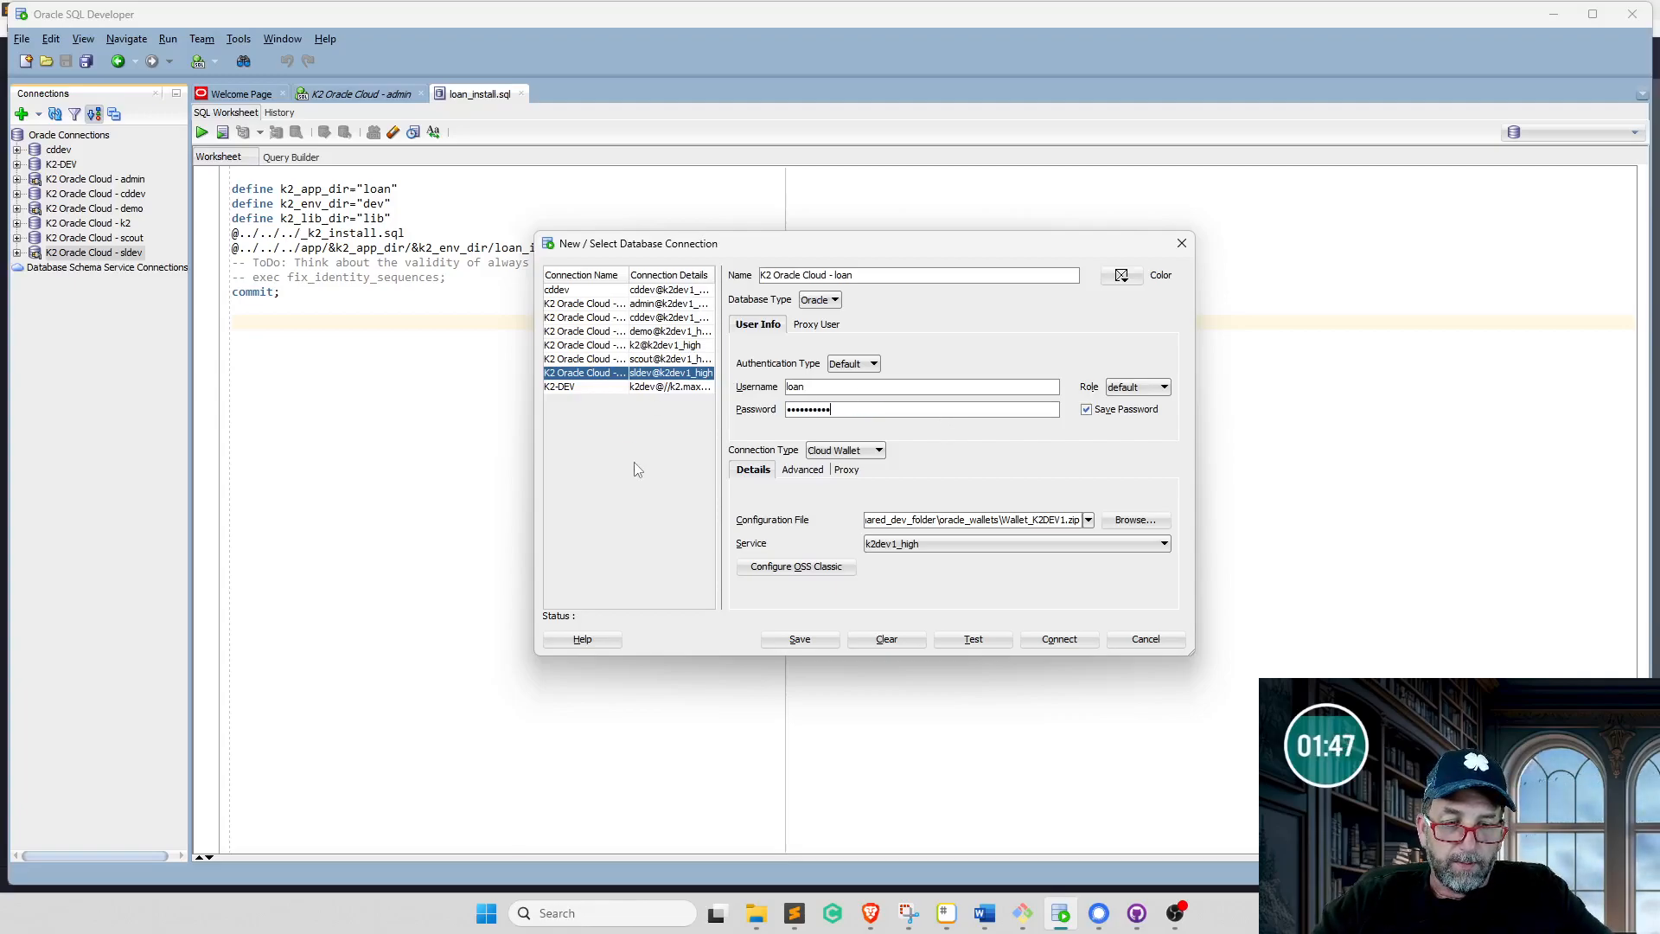
{"action": "type", "text": "•••"}
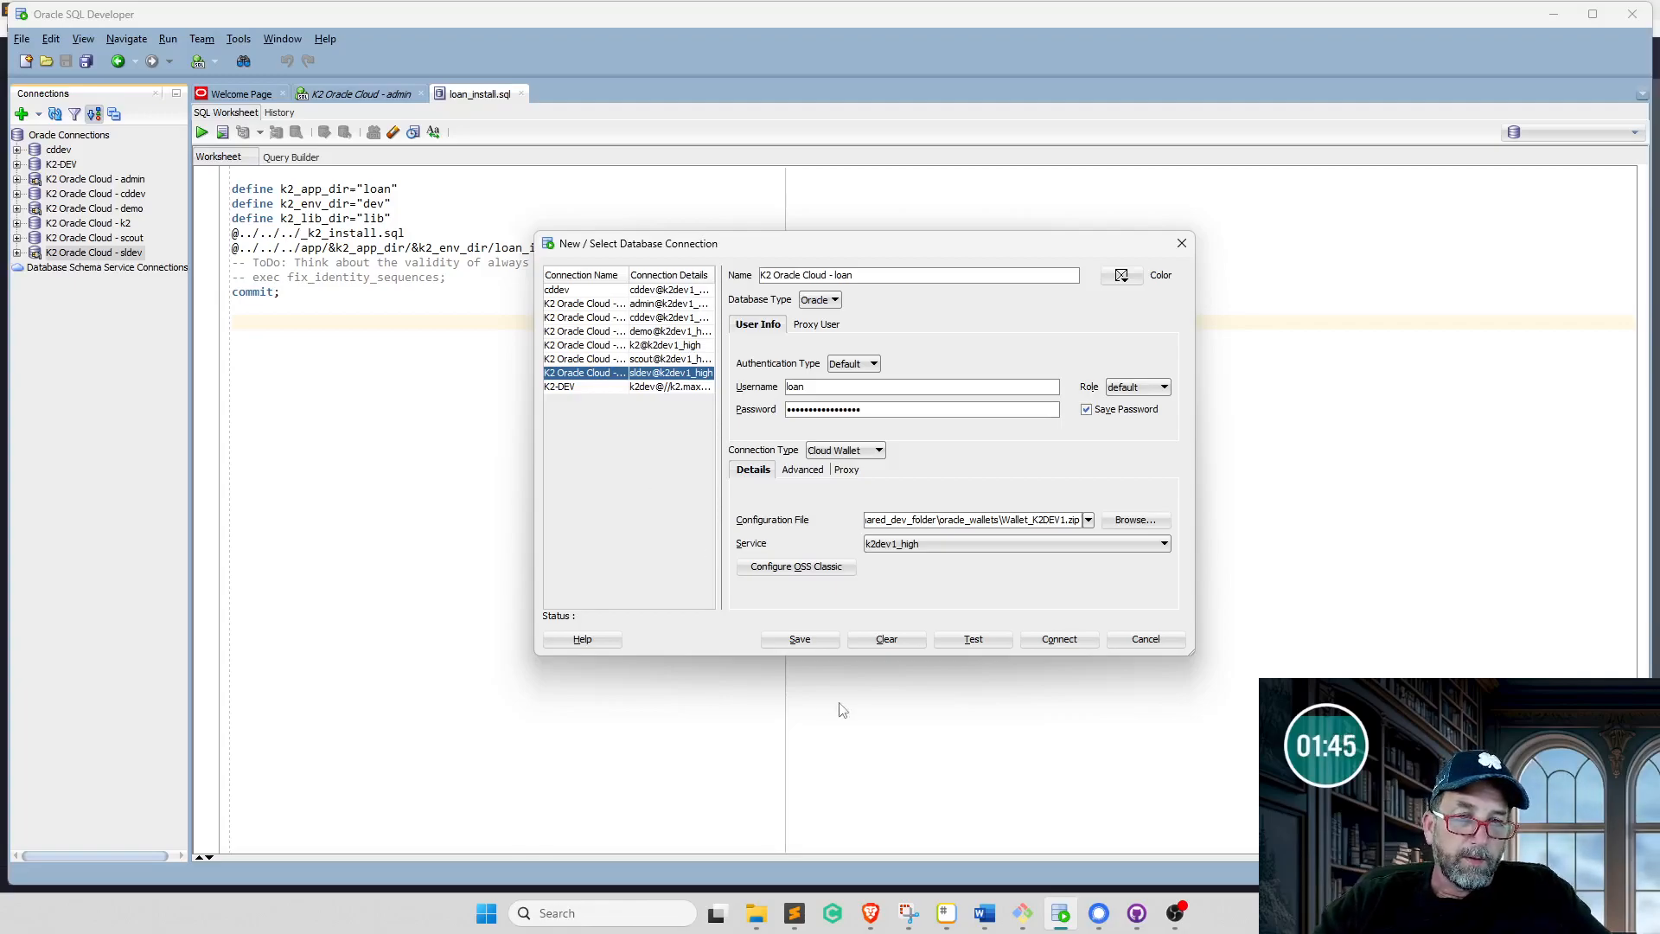
- Test the loan connection successfully, save it, and close the dialog
{"action": "left_click", "coordinate": [967, 639]}
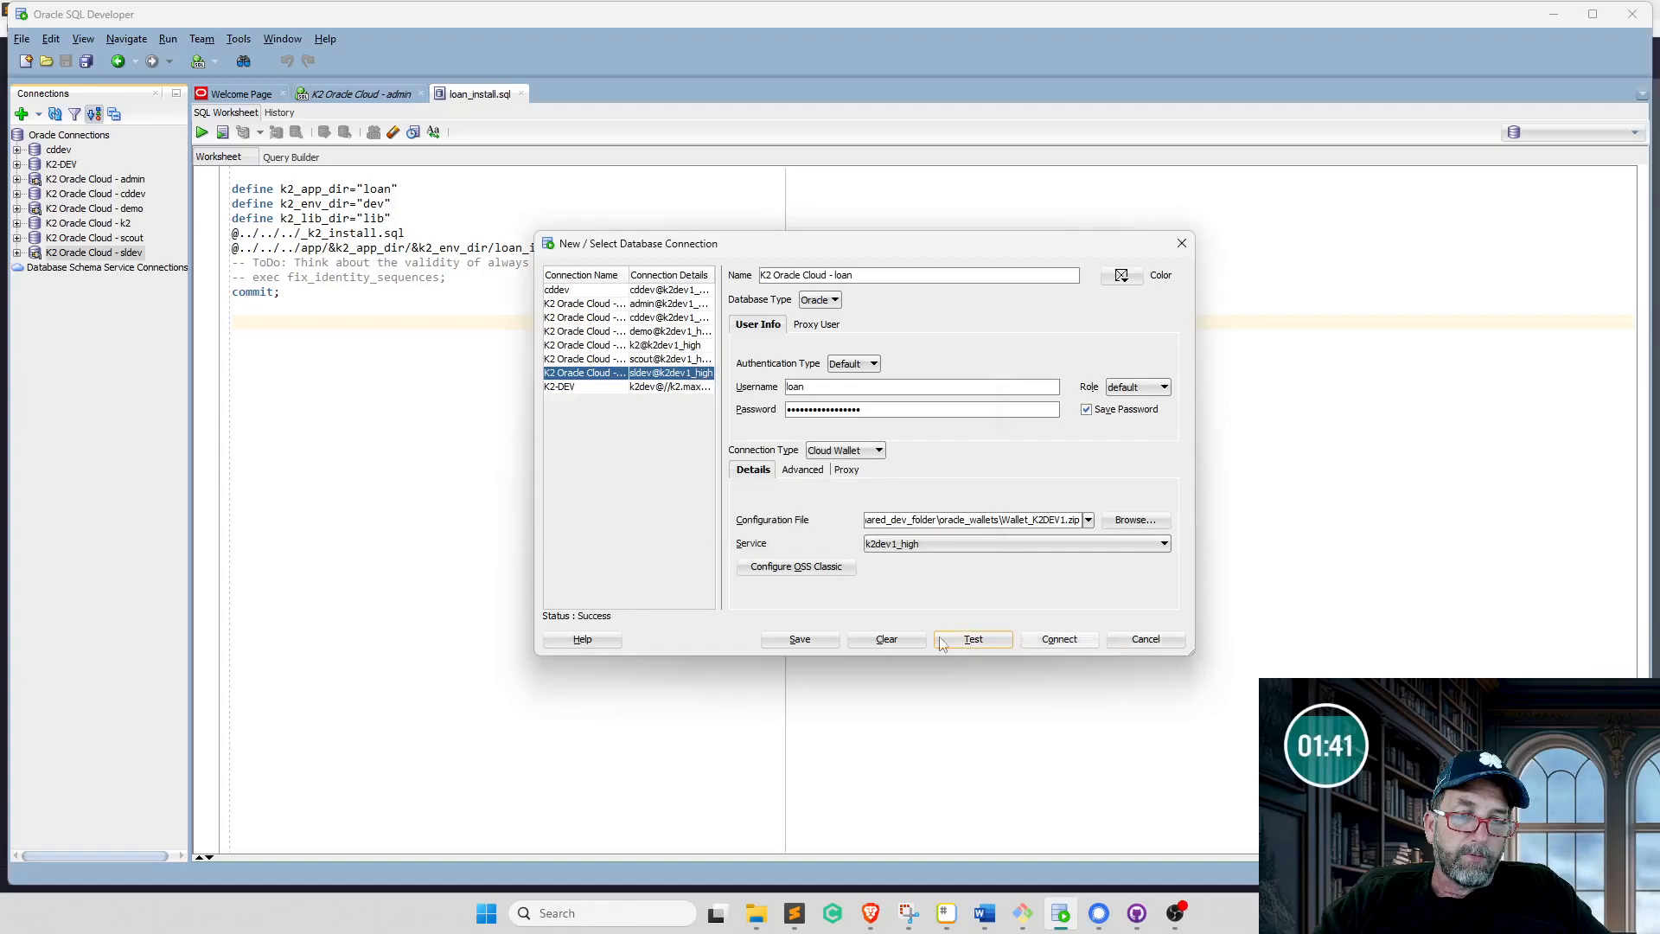
{"action": "left_click", "coordinate": [800, 640]}
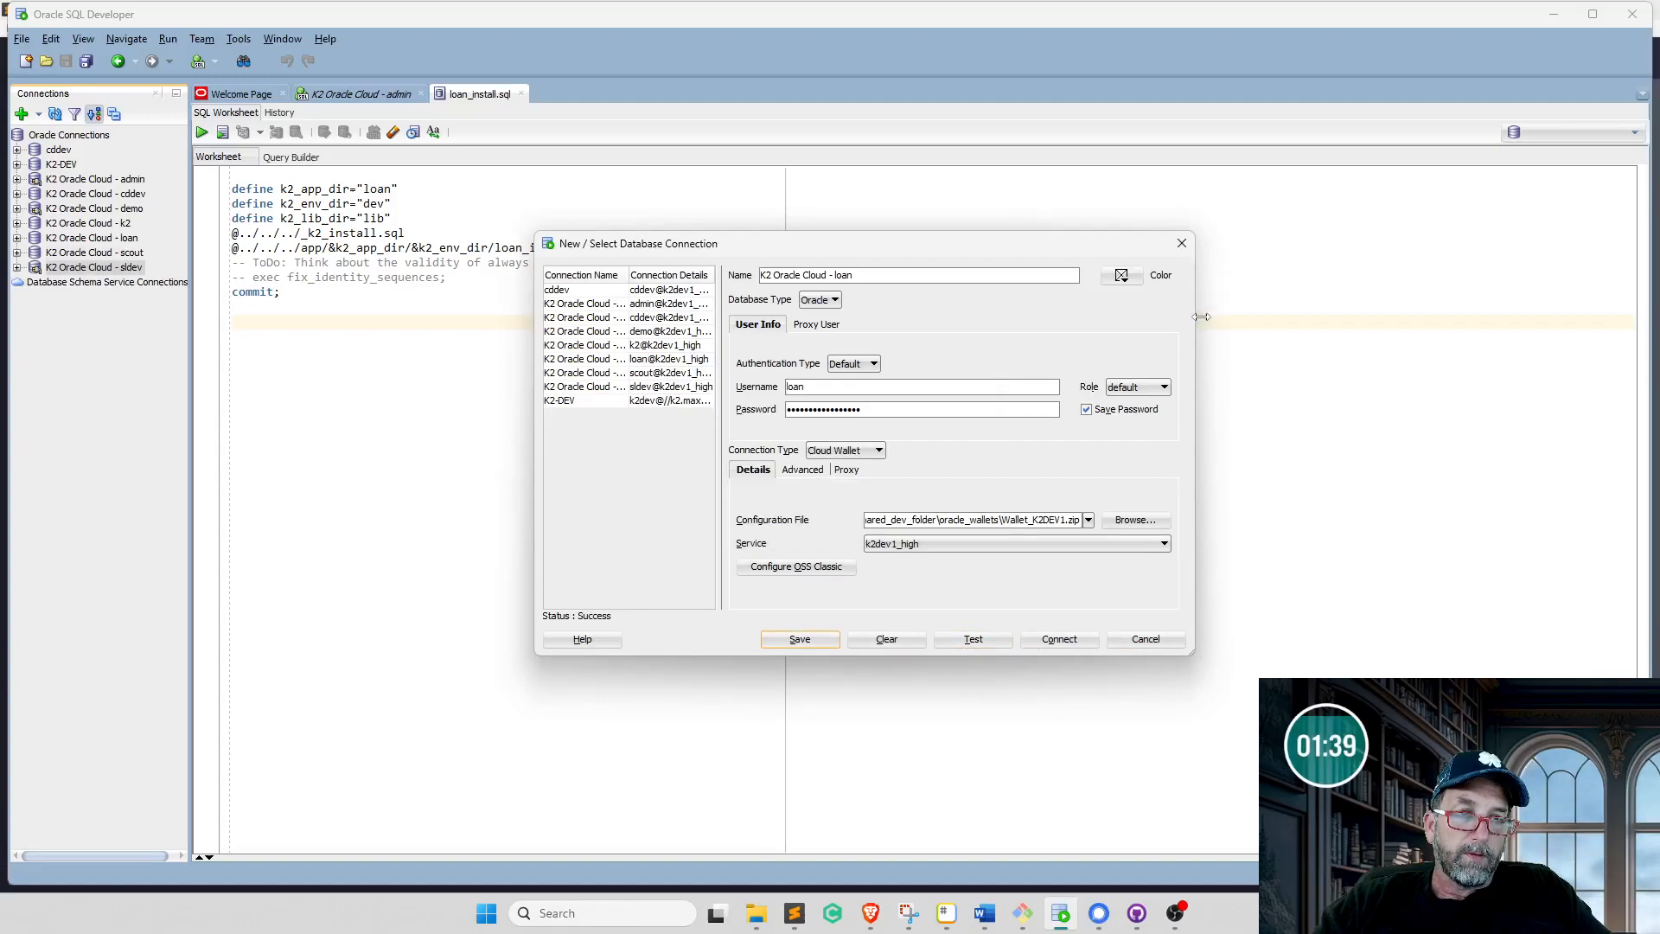
{"action": "left_click", "coordinate": [1180, 246]}
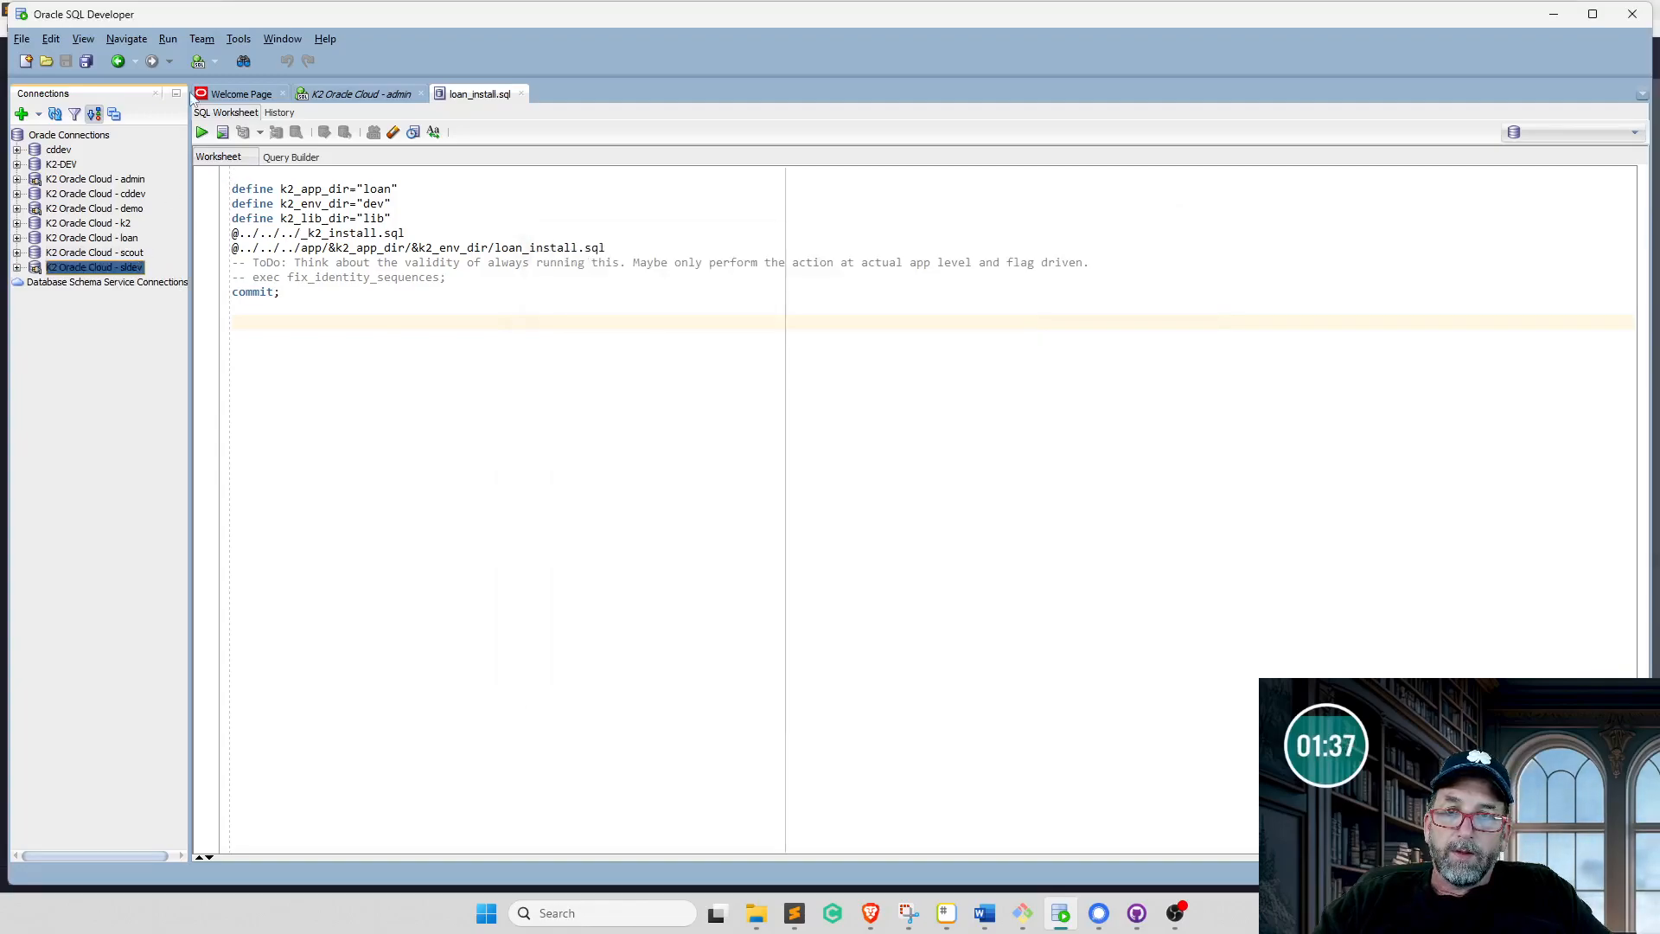
- Run loan_install.sql on K2 Oracle Cloud - loan and enlarge Script Output to watch it finish
{"action": "left_click", "coordinate": [296, 220]}
{"action": "key", "text": "F5"}
{"action": "left_click", "coordinate": [828, 467]}
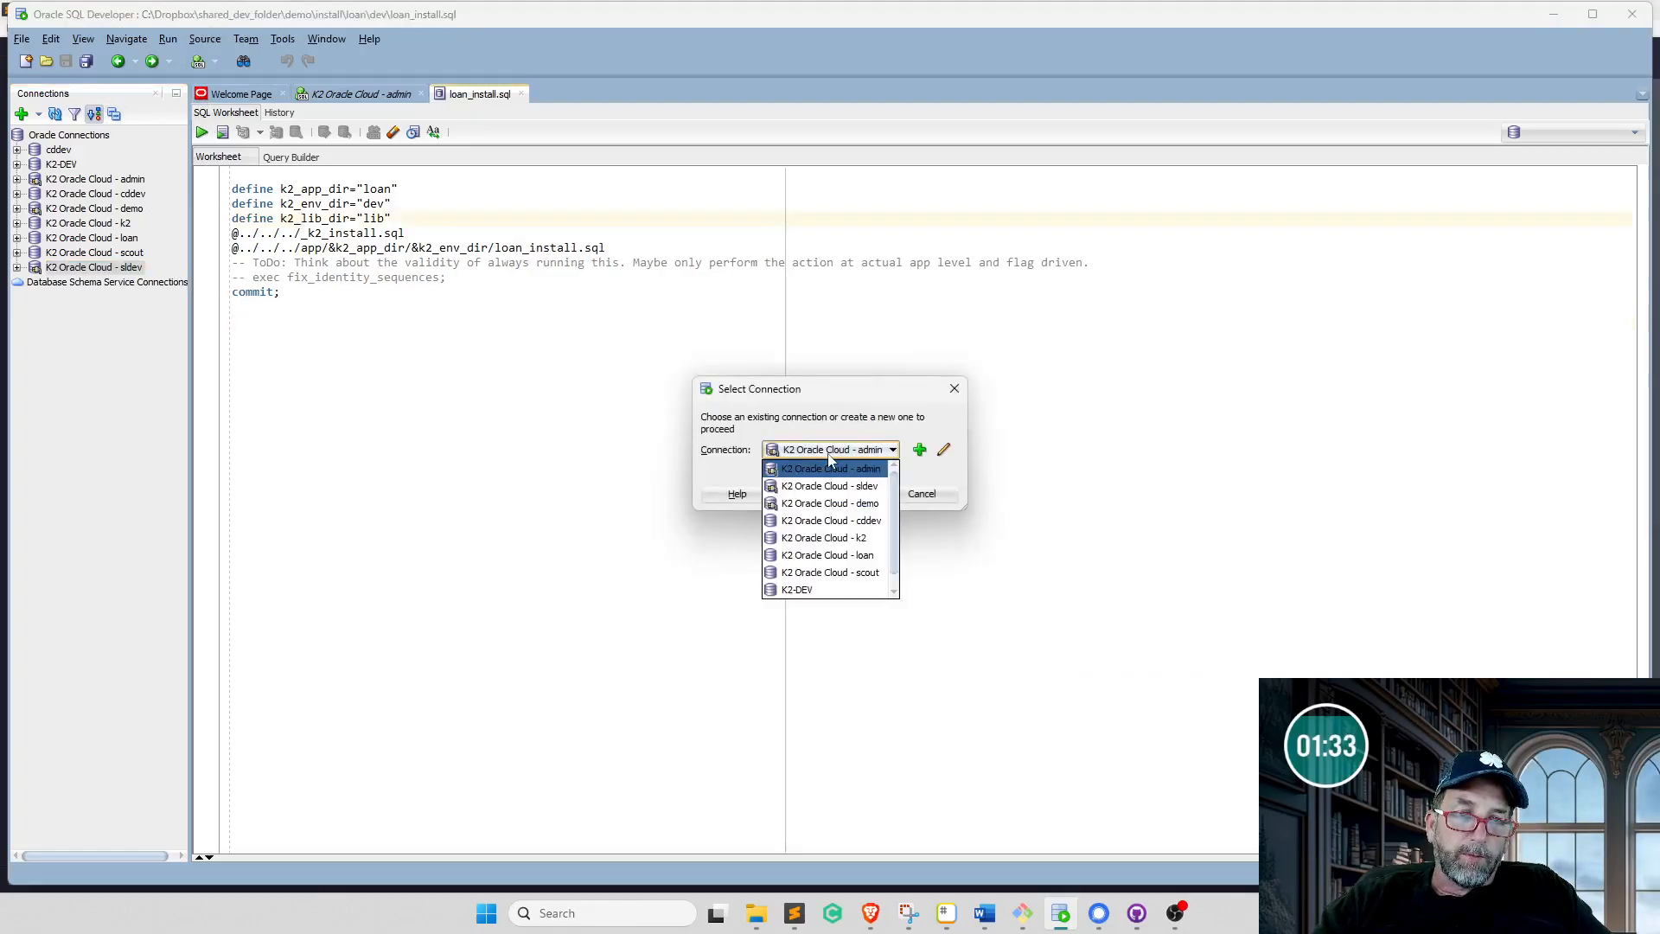
{"action": "left_click", "coordinate": [838, 560]}
{"action": "left_click", "coordinate": [854, 499]}
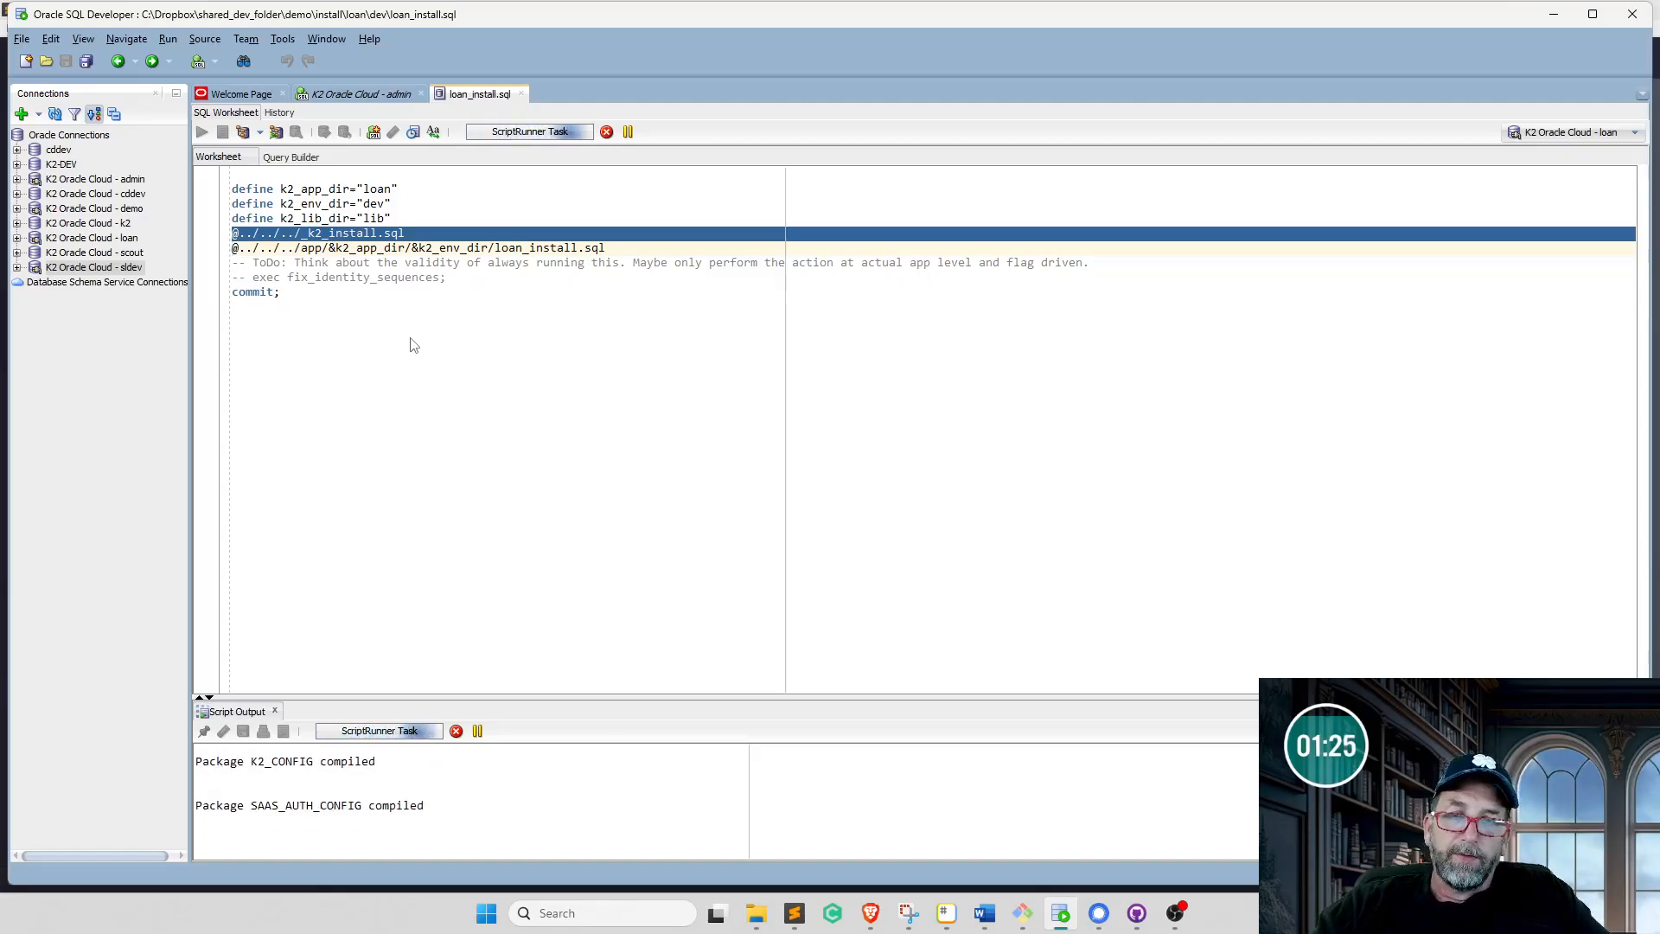
{"action": "left_click_drag", "start_coordinate": [597, 697], "coordinate": [640, 448]}
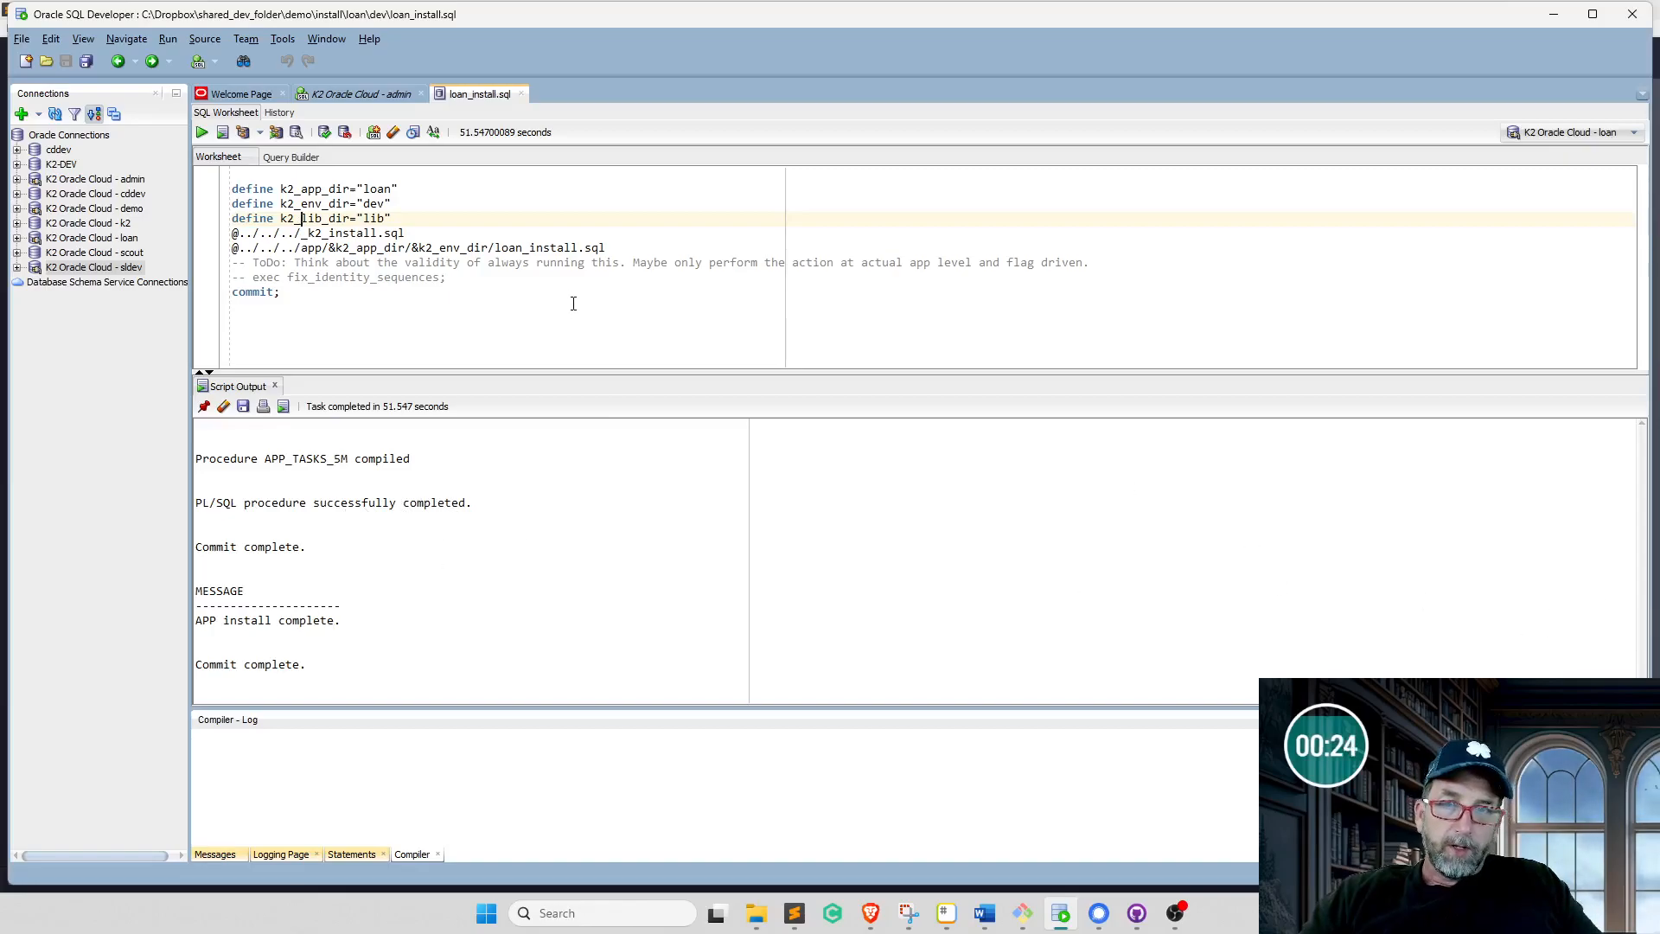
- Clear the old Script Output and rerun loan_install.sql on the loan connection
{"action": "left_click", "coordinate": [223, 408]}
{"action": "left_click", "coordinate": [327, 326]}
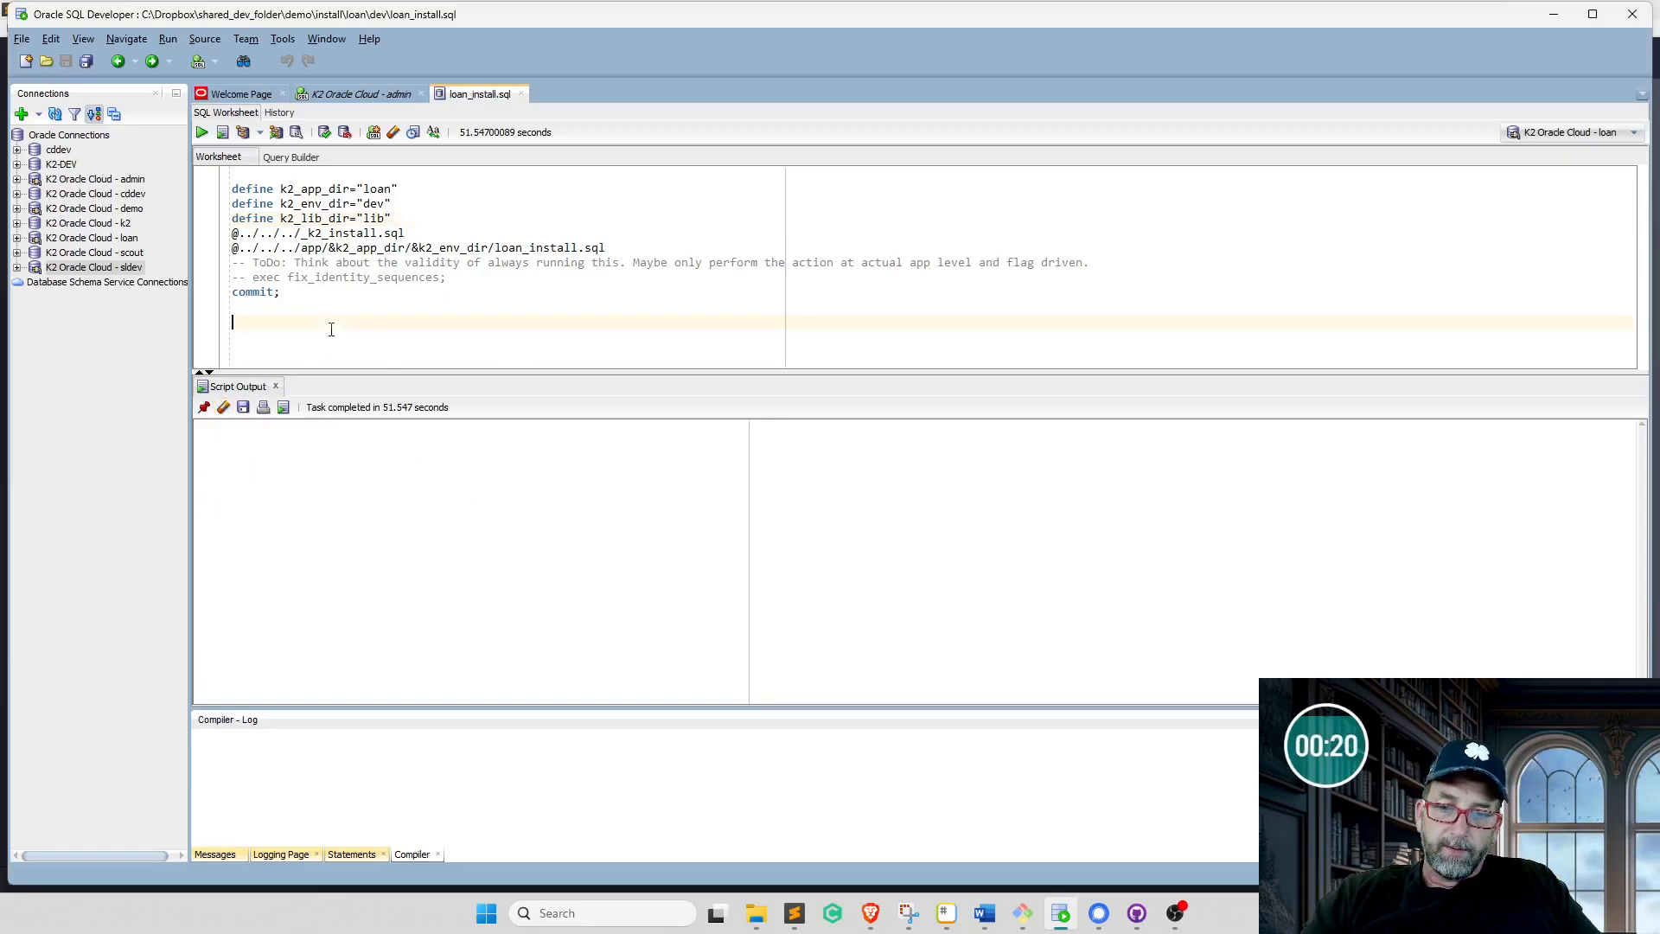
{"action": "key", "text": "F5"}
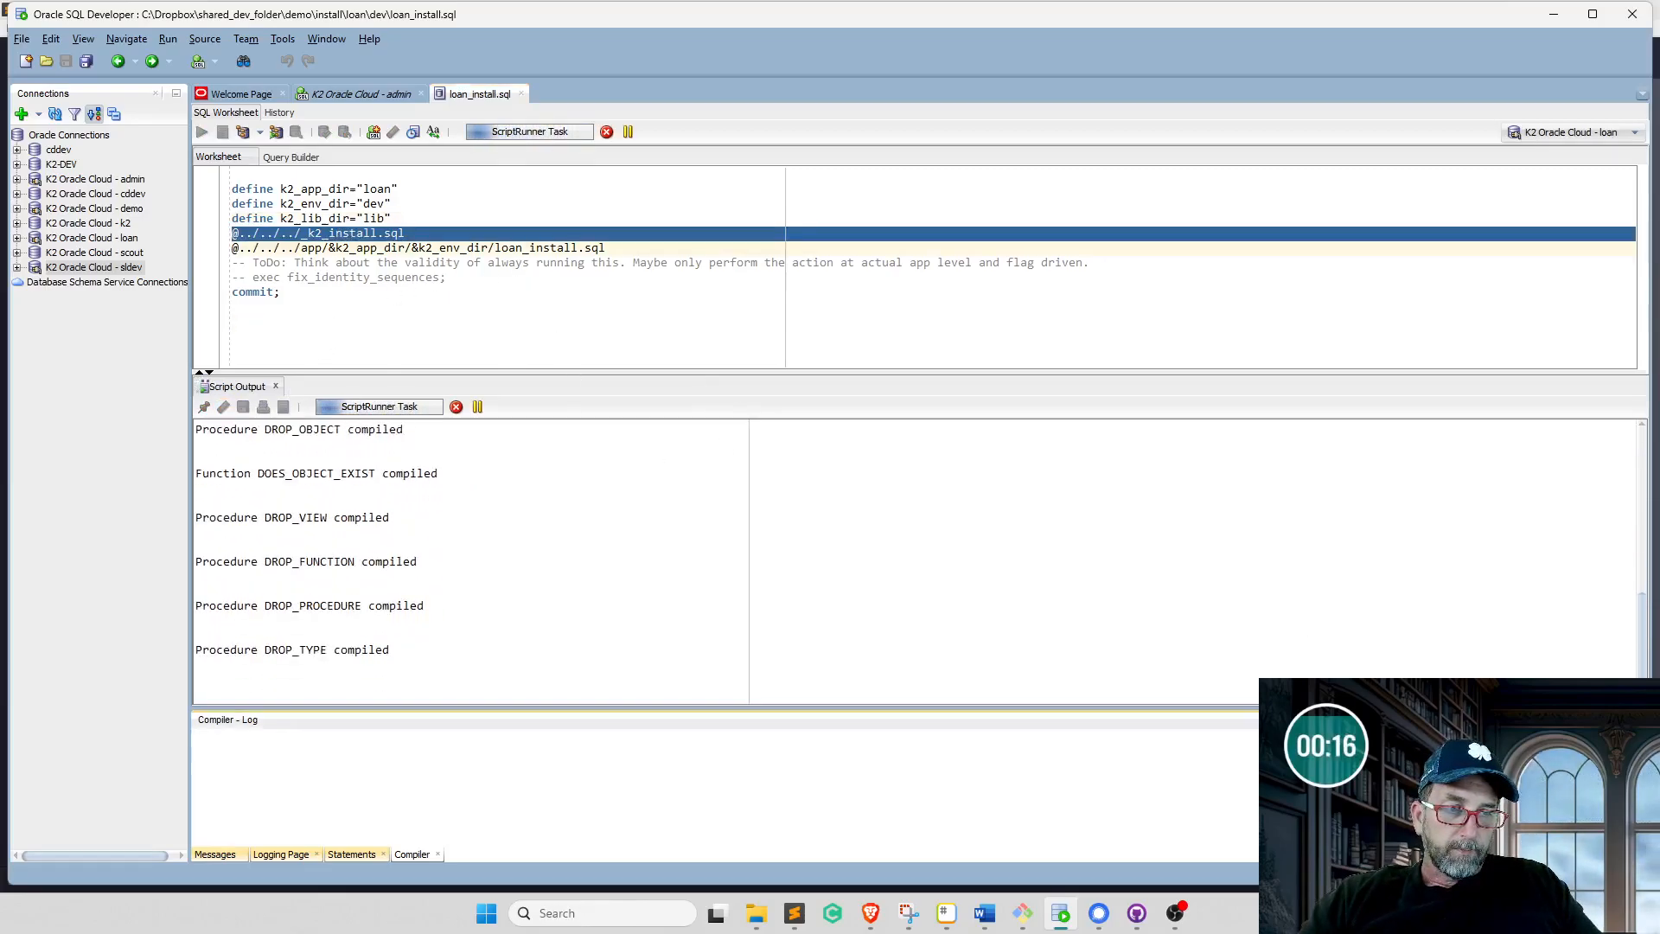
- Close the Compiler - Log panel and resize the panes to show more output and script
{"action": "left_click", "coordinate": [1617, 720]}
{"action": "left_click_drag", "start_coordinate": [838, 450], "coordinate": [852, 263]}
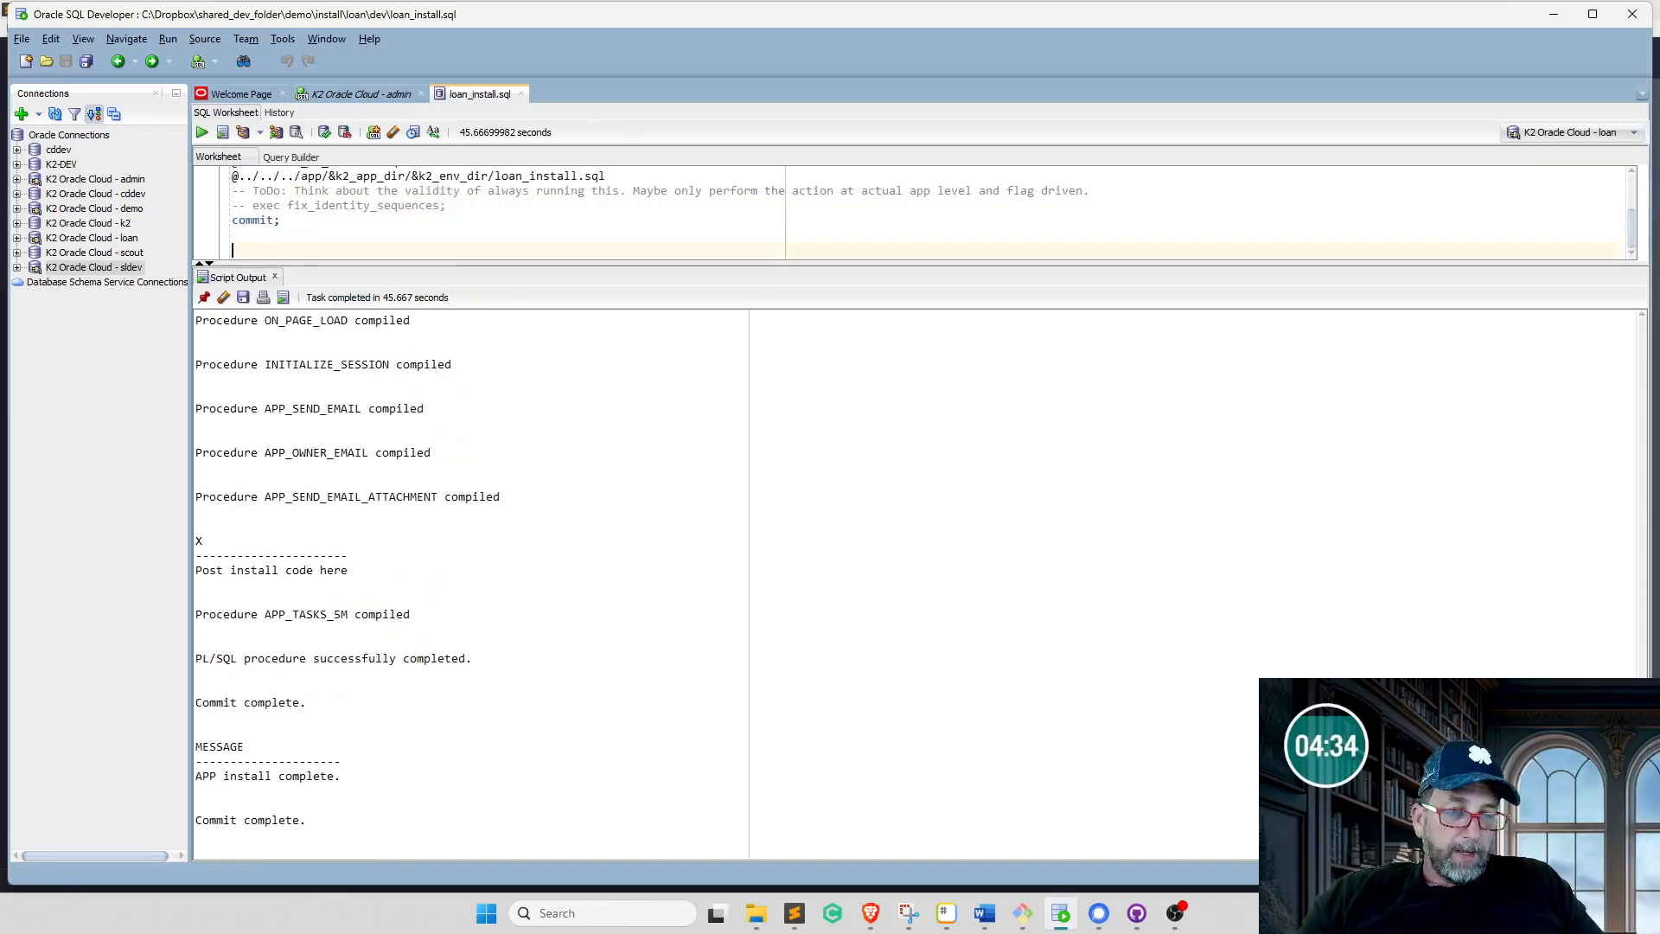
{"action": "scroll", "coordinate": [726, 583], "scroll_direction": "up", "scroll_amount": 20}
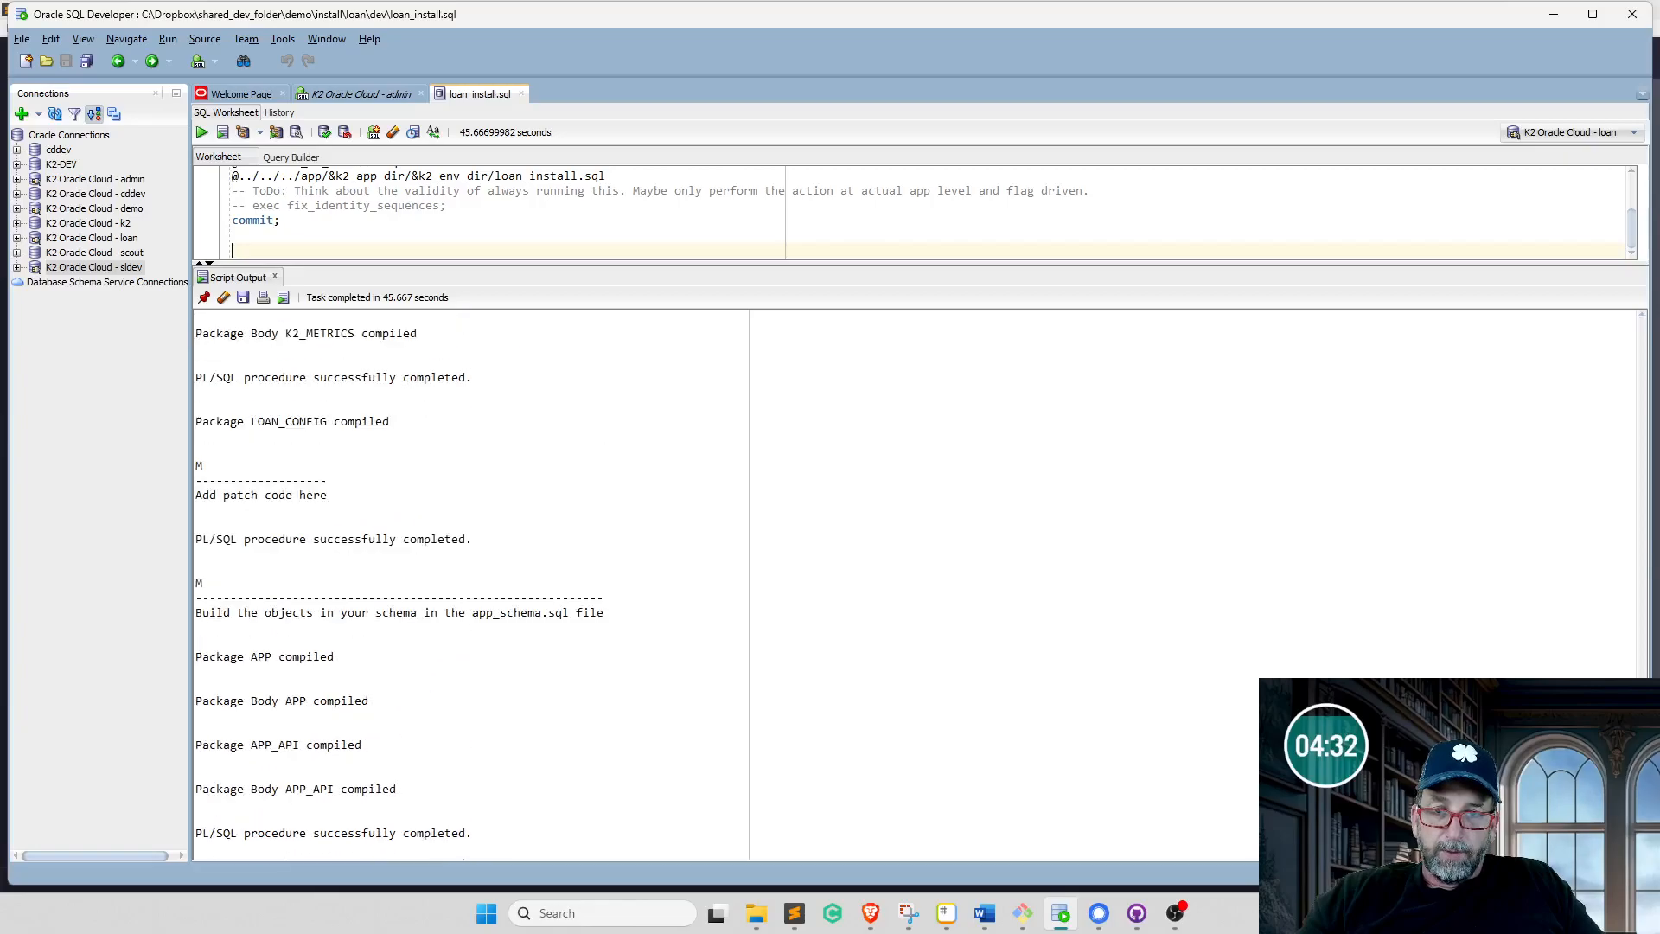
{"action": "left_click_drag", "start_coordinate": [1643, 730], "coordinate": [1653, 842]}
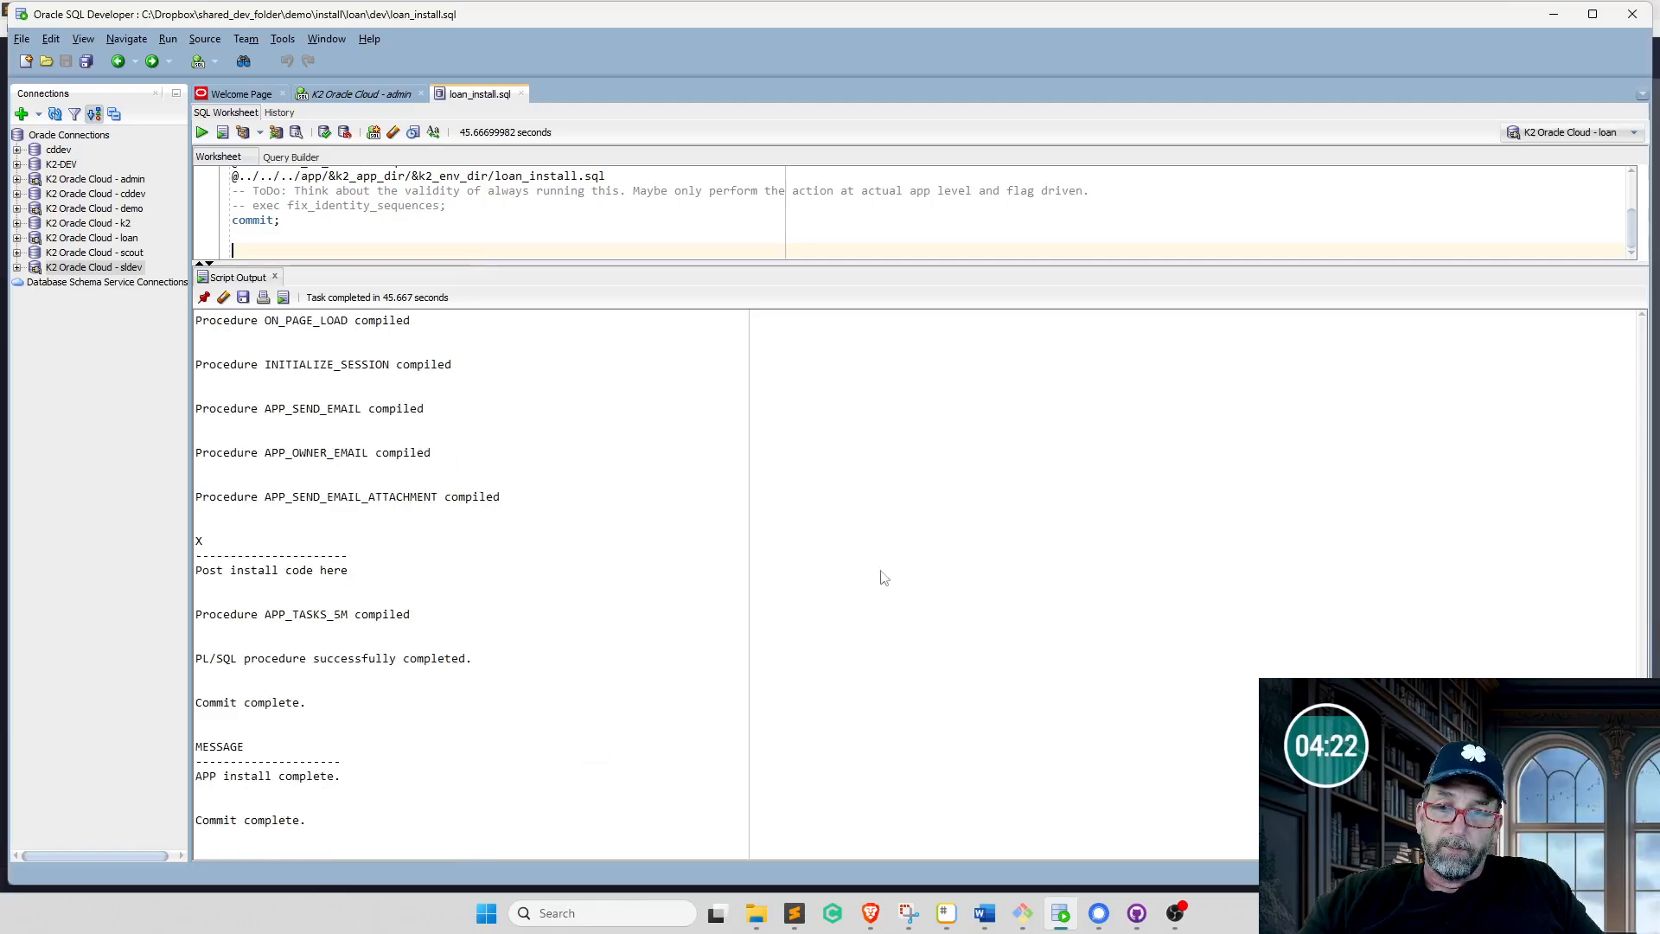
{"action": "left_click_drag", "start_coordinate": [541, 275], "coordinate": [539, 343]}
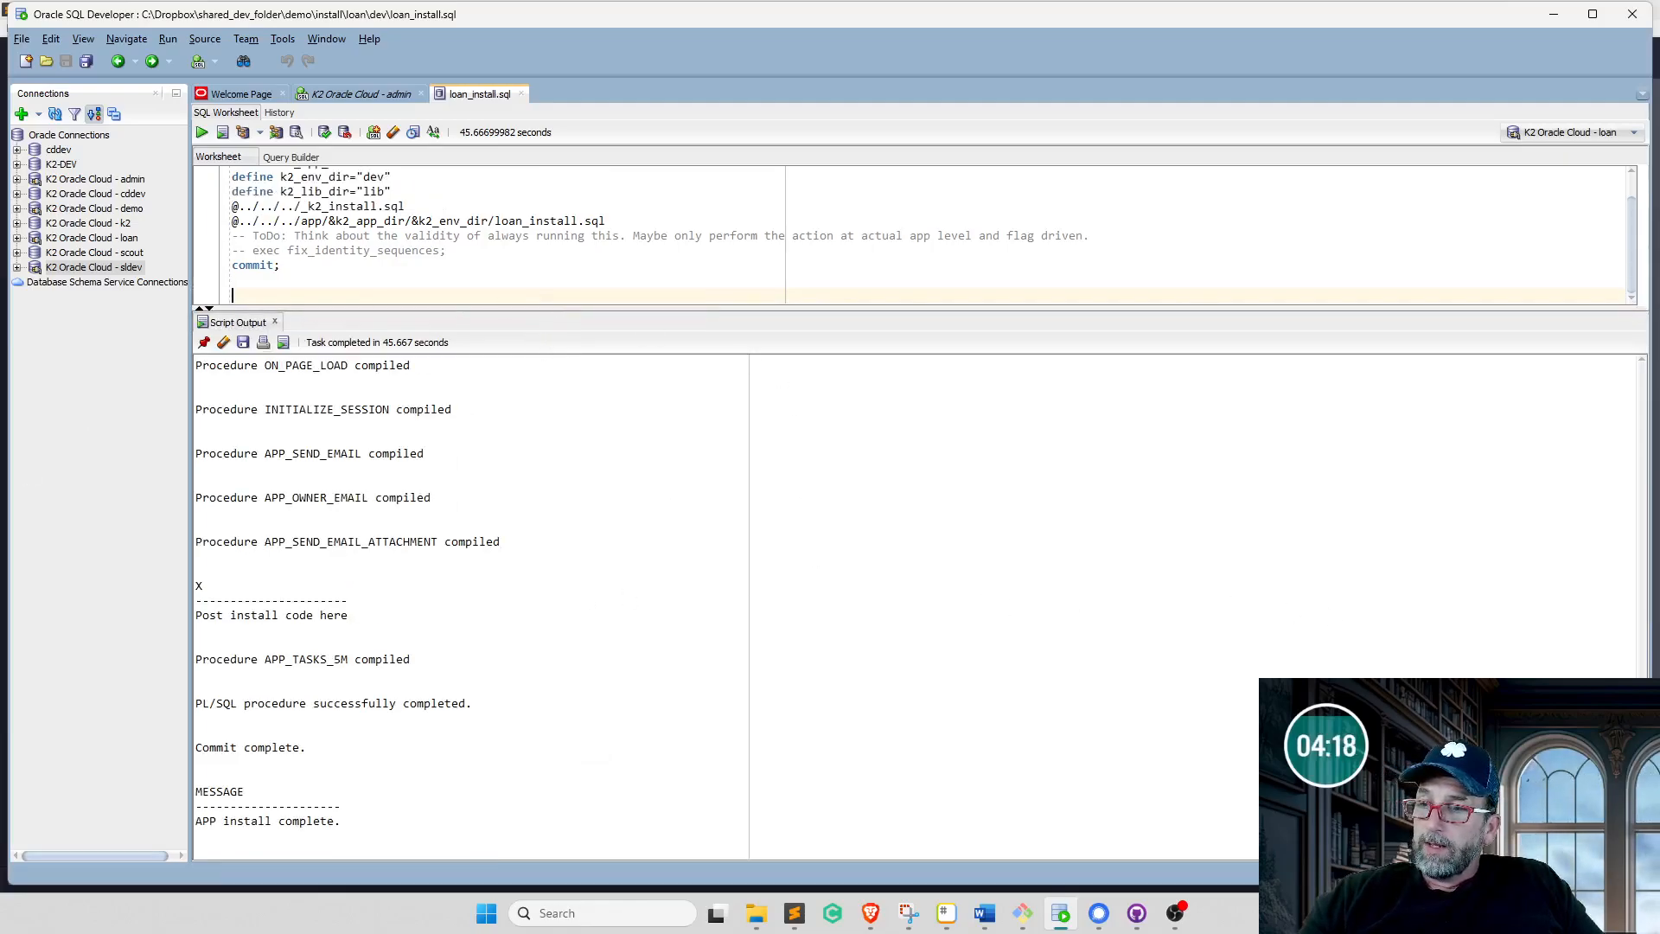